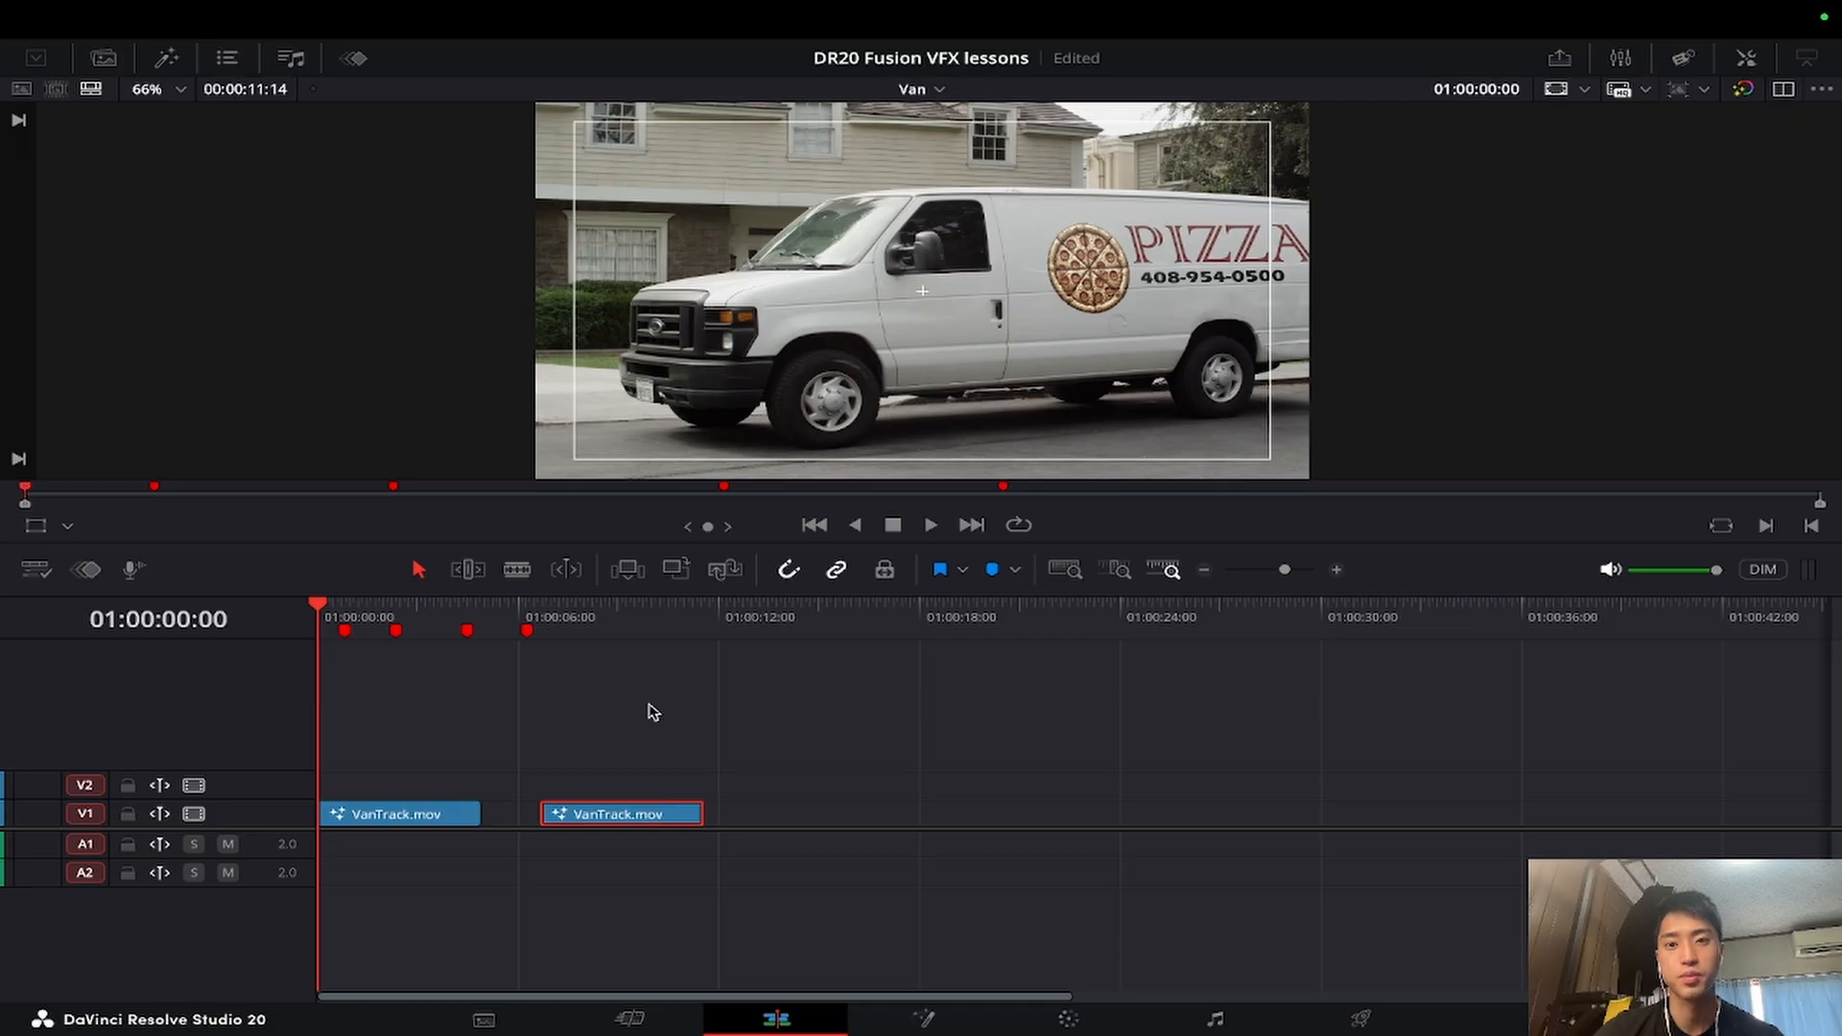
Step: Preview the first VanTrack.mov clip full screen, and open the second VanTrack.mov clip at 01:00:06:16 in Fusion
{"action": "left_click", "coordinate": [440, 818]}
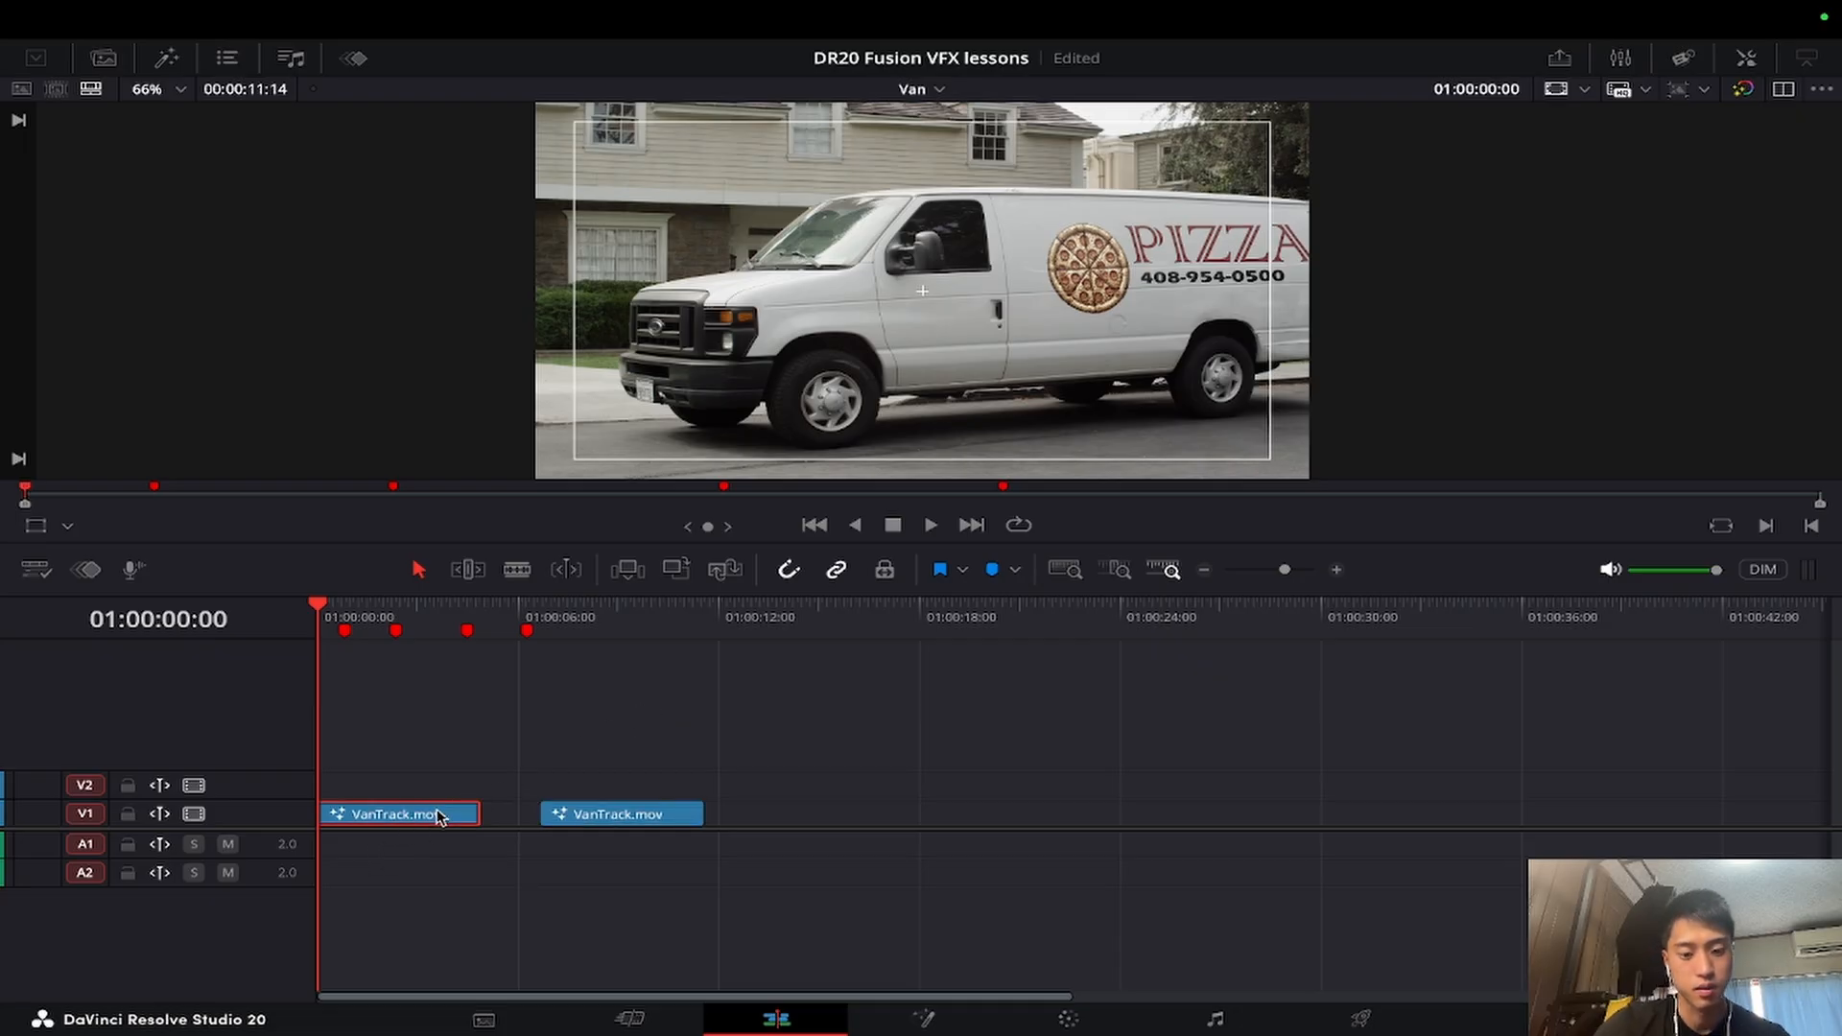
{"action": "key", "text": "super+f"}
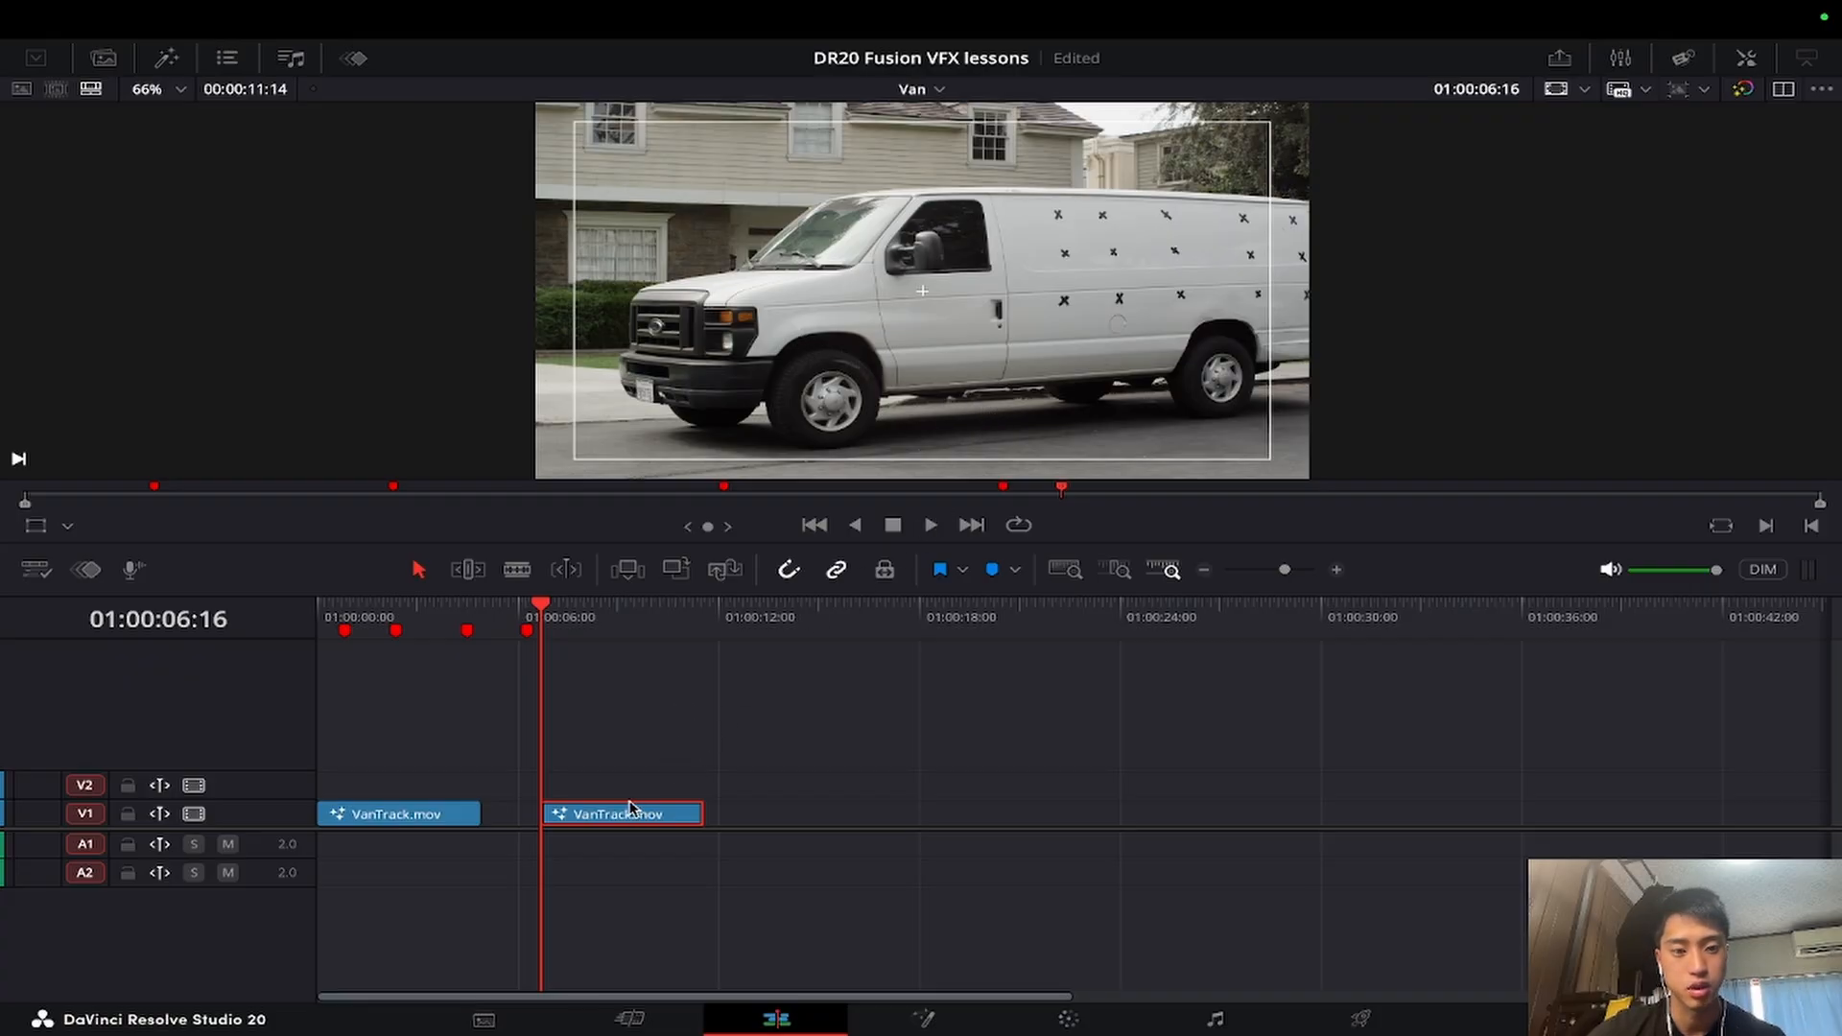
{"action": "key", "text": "shift+5"}
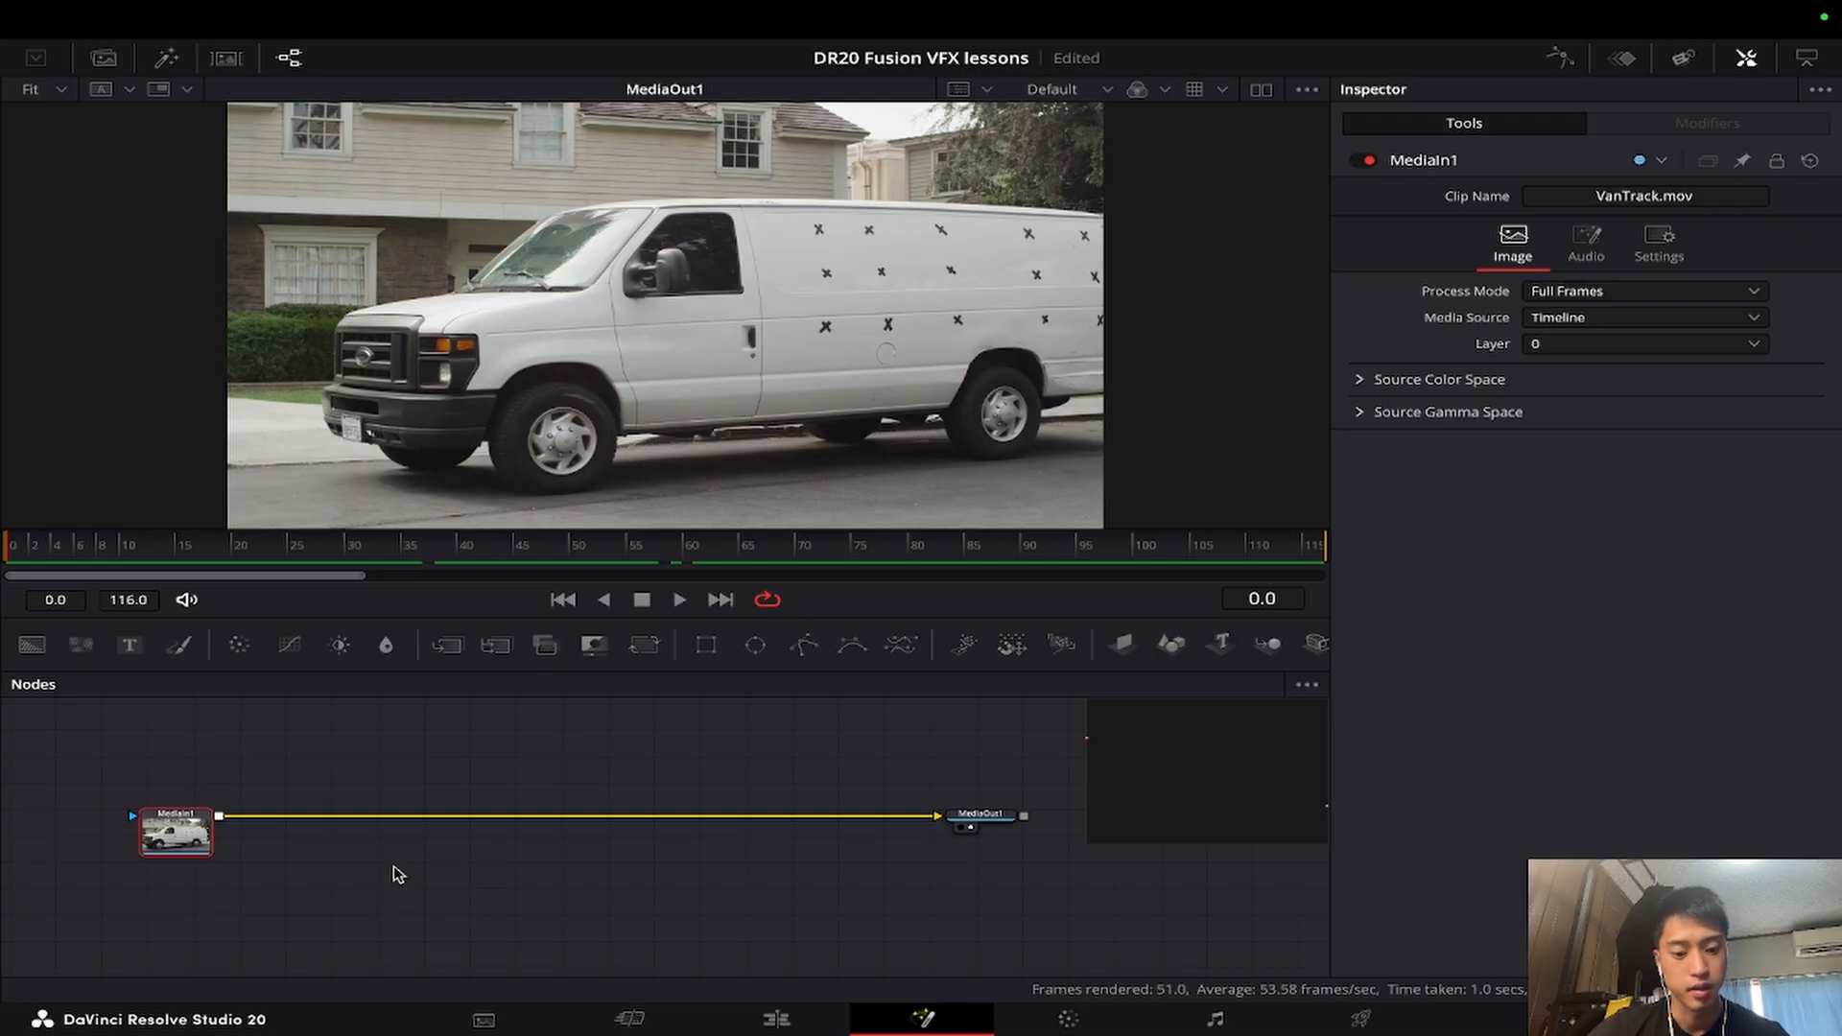
Step: Add a Planar Tracker node between MediaIn1 and MediaOut1, placed about midway along the connection
{"action": "key", "text": "shift+space"}
{"action": "type", "text": "plan"}
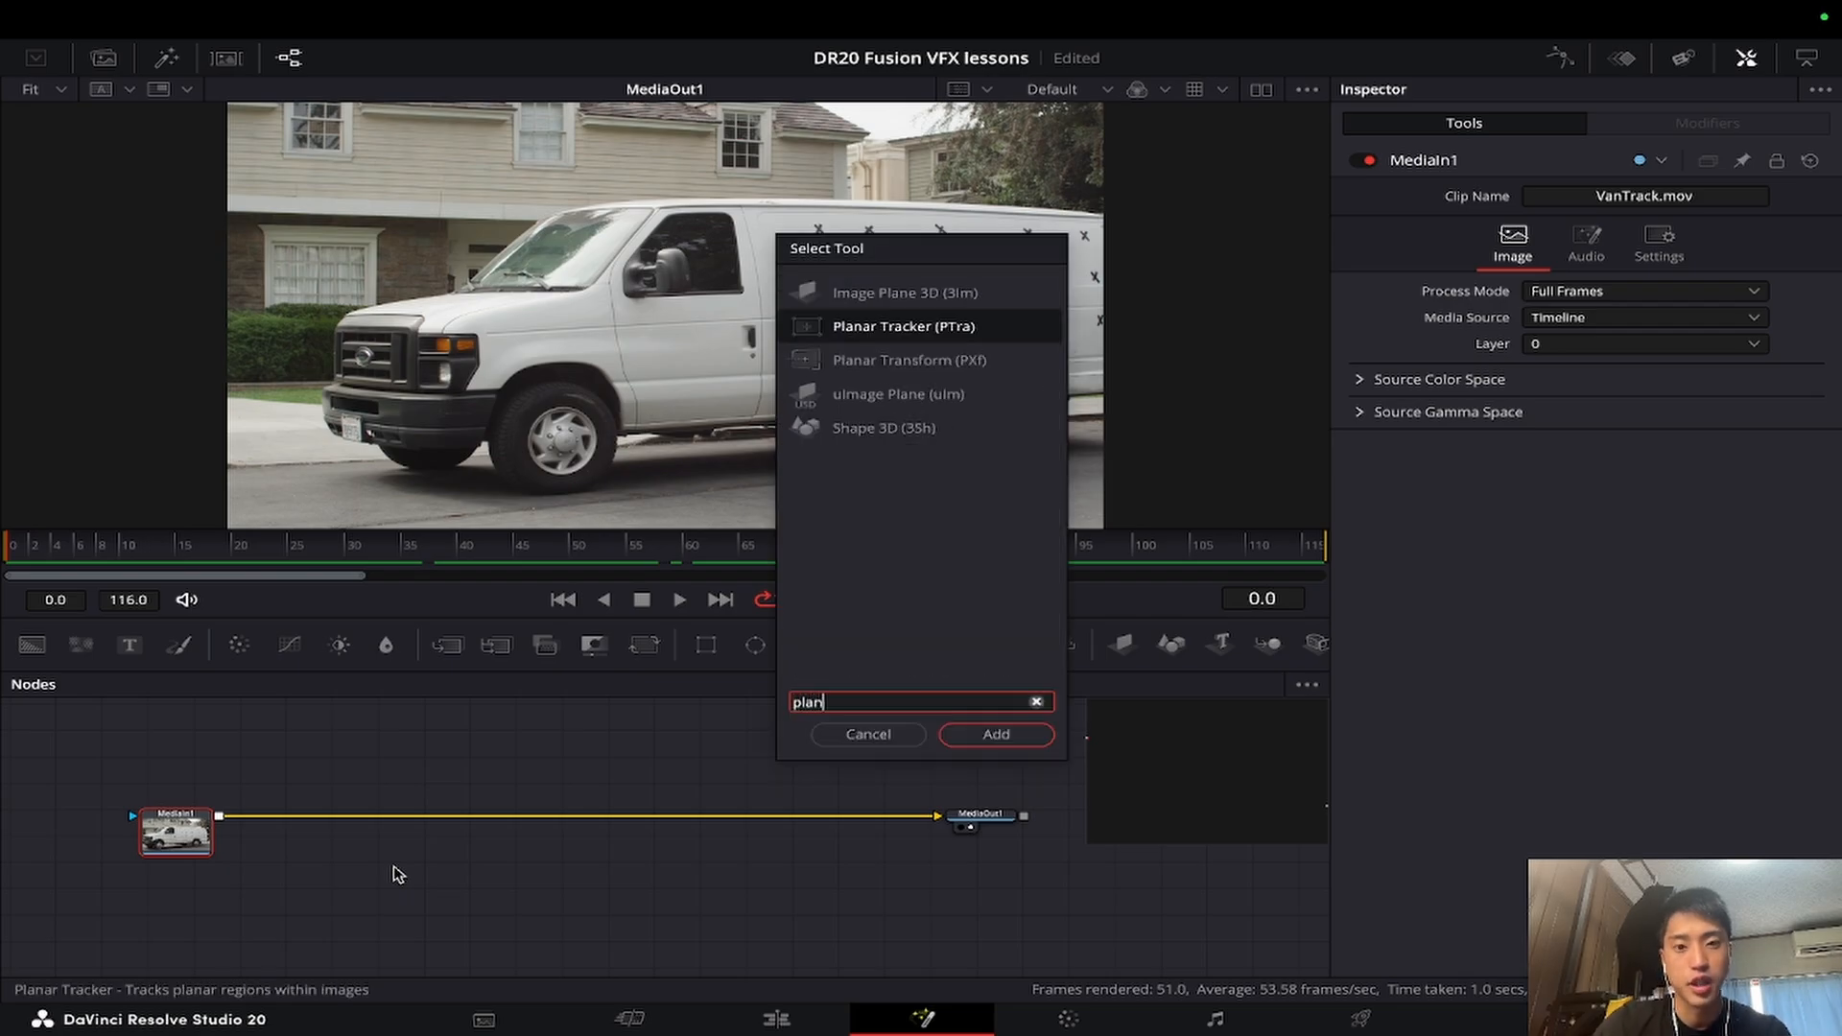
{"action": "key", "text": "Return"}
{"action": "left_click_drag", "start_coordinate": [273, 817], "coordinate": [583, 823]}
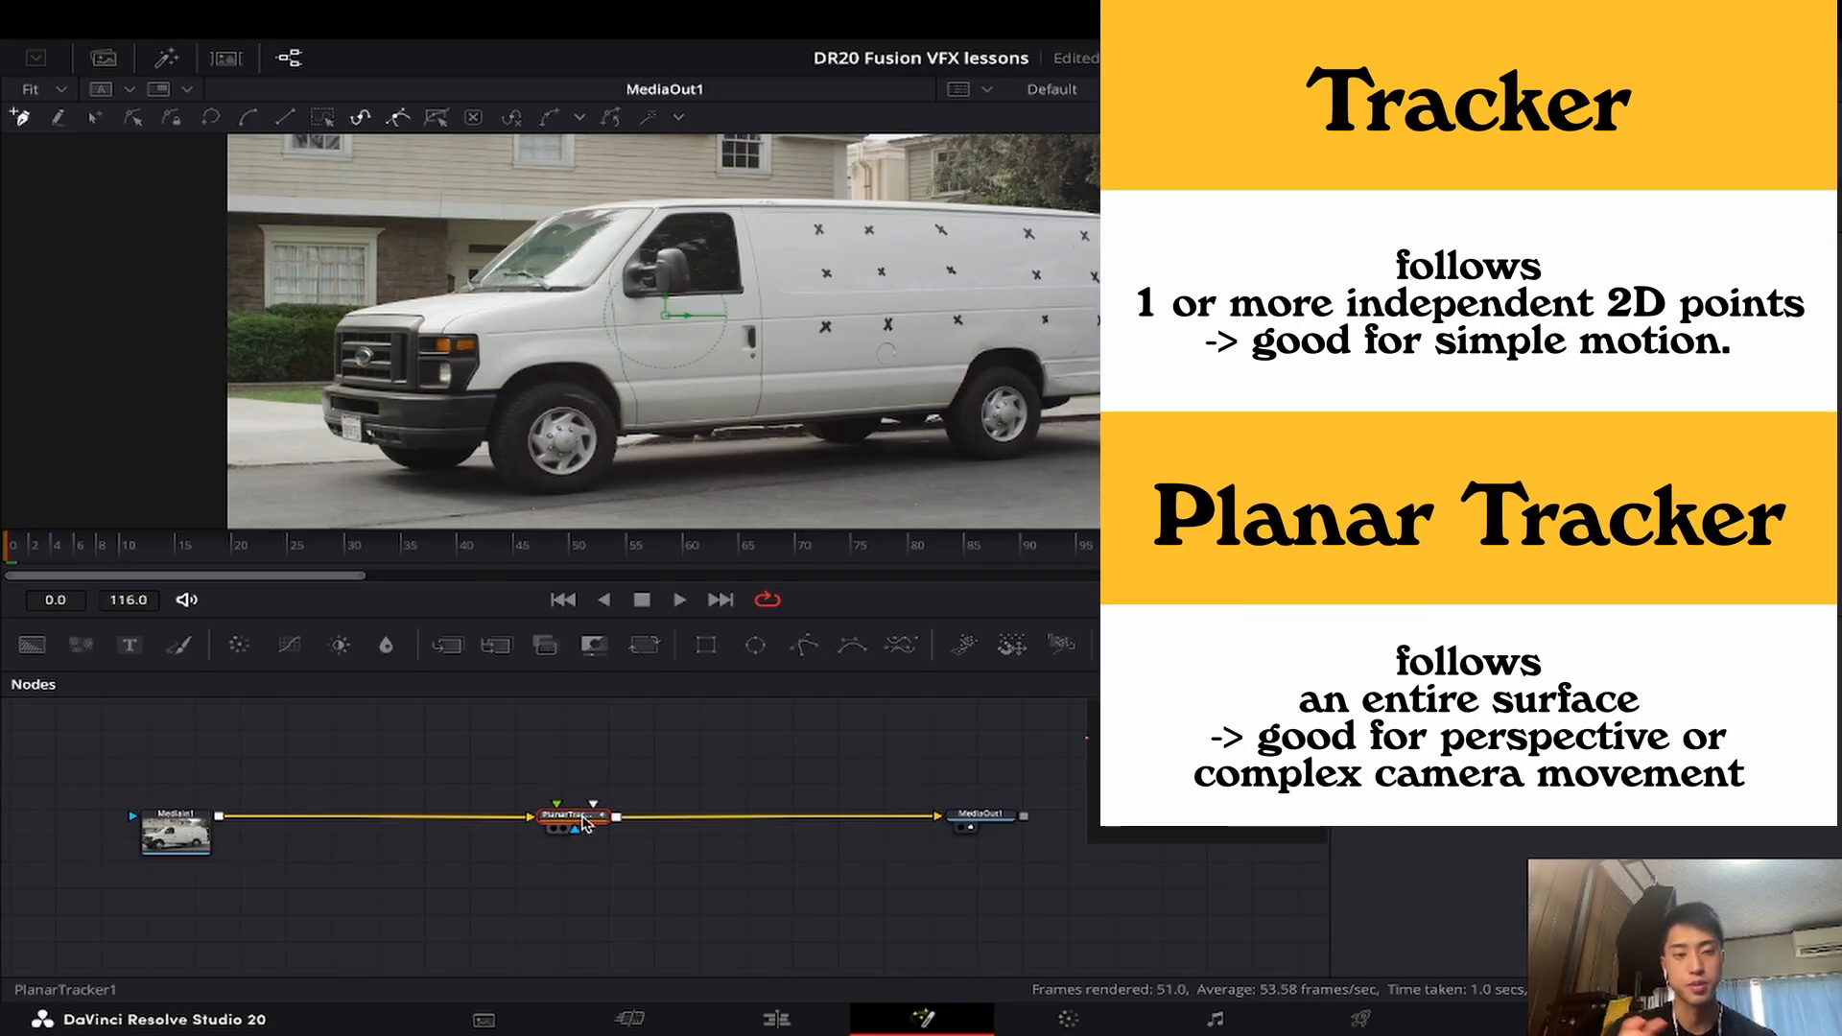
{"action": "left_click_drag", "start_coordinate": [586, 823], "coordinate": [566, 822]}
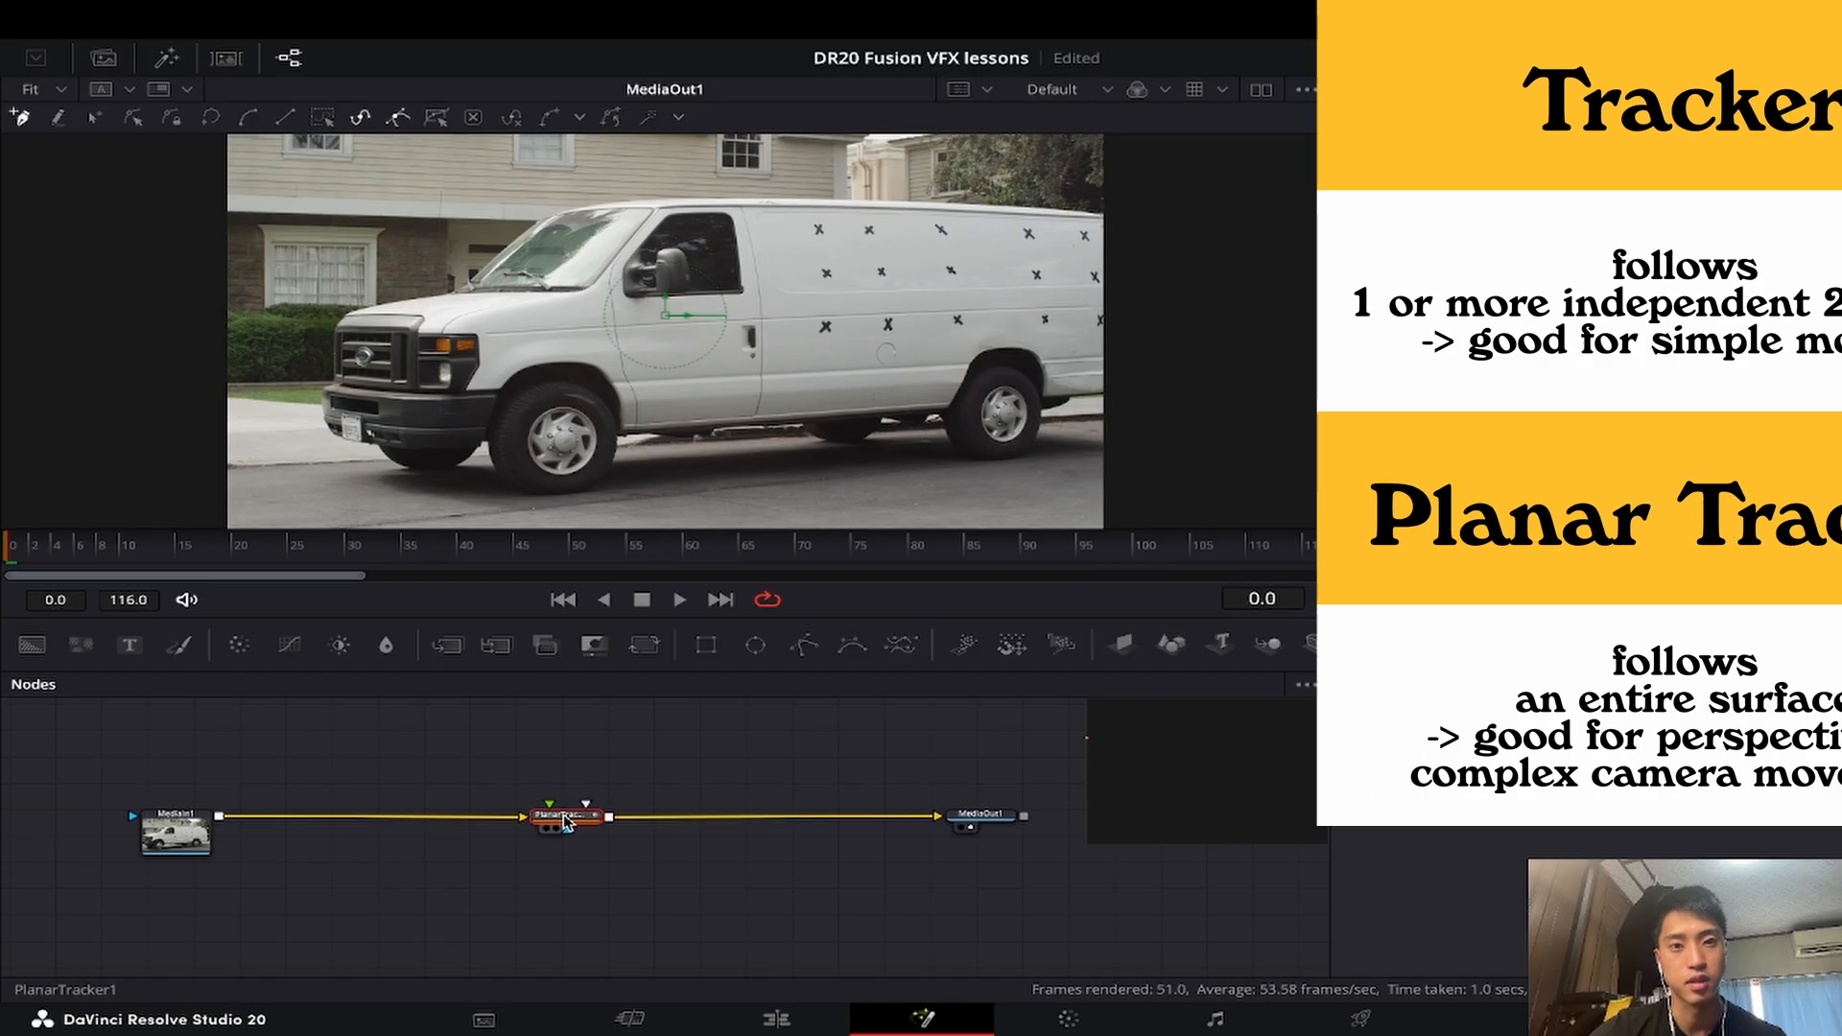
{"action": "left_click_drag", "start_coordinate": [566, 822], "coordinate": [553, 822]}
Step: At frame 65, draw a closed tracking outline around the van's side panel behind the door, going around the rear wheel arch
{"action": "left_click", "coordinate": [289, 58]}
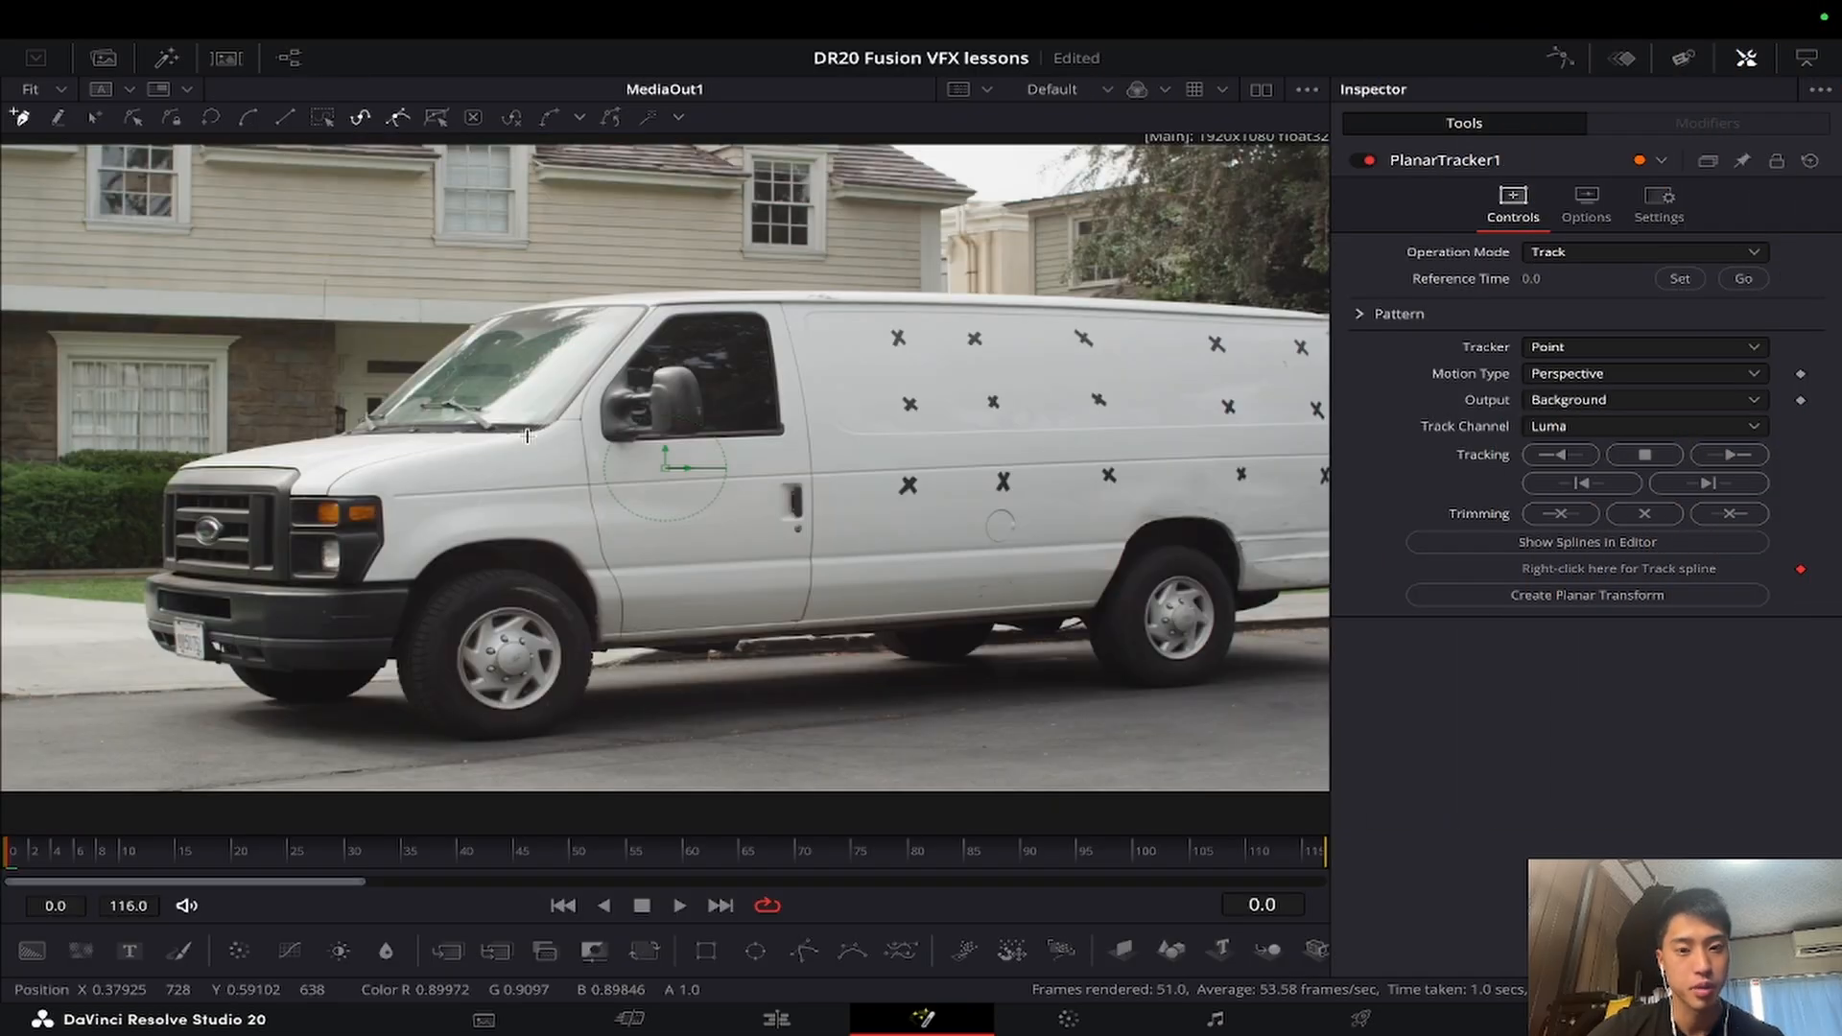
{"action": "left_click_drag", "start_coordinate": [173, 859], "coordinate": [741, 871]}
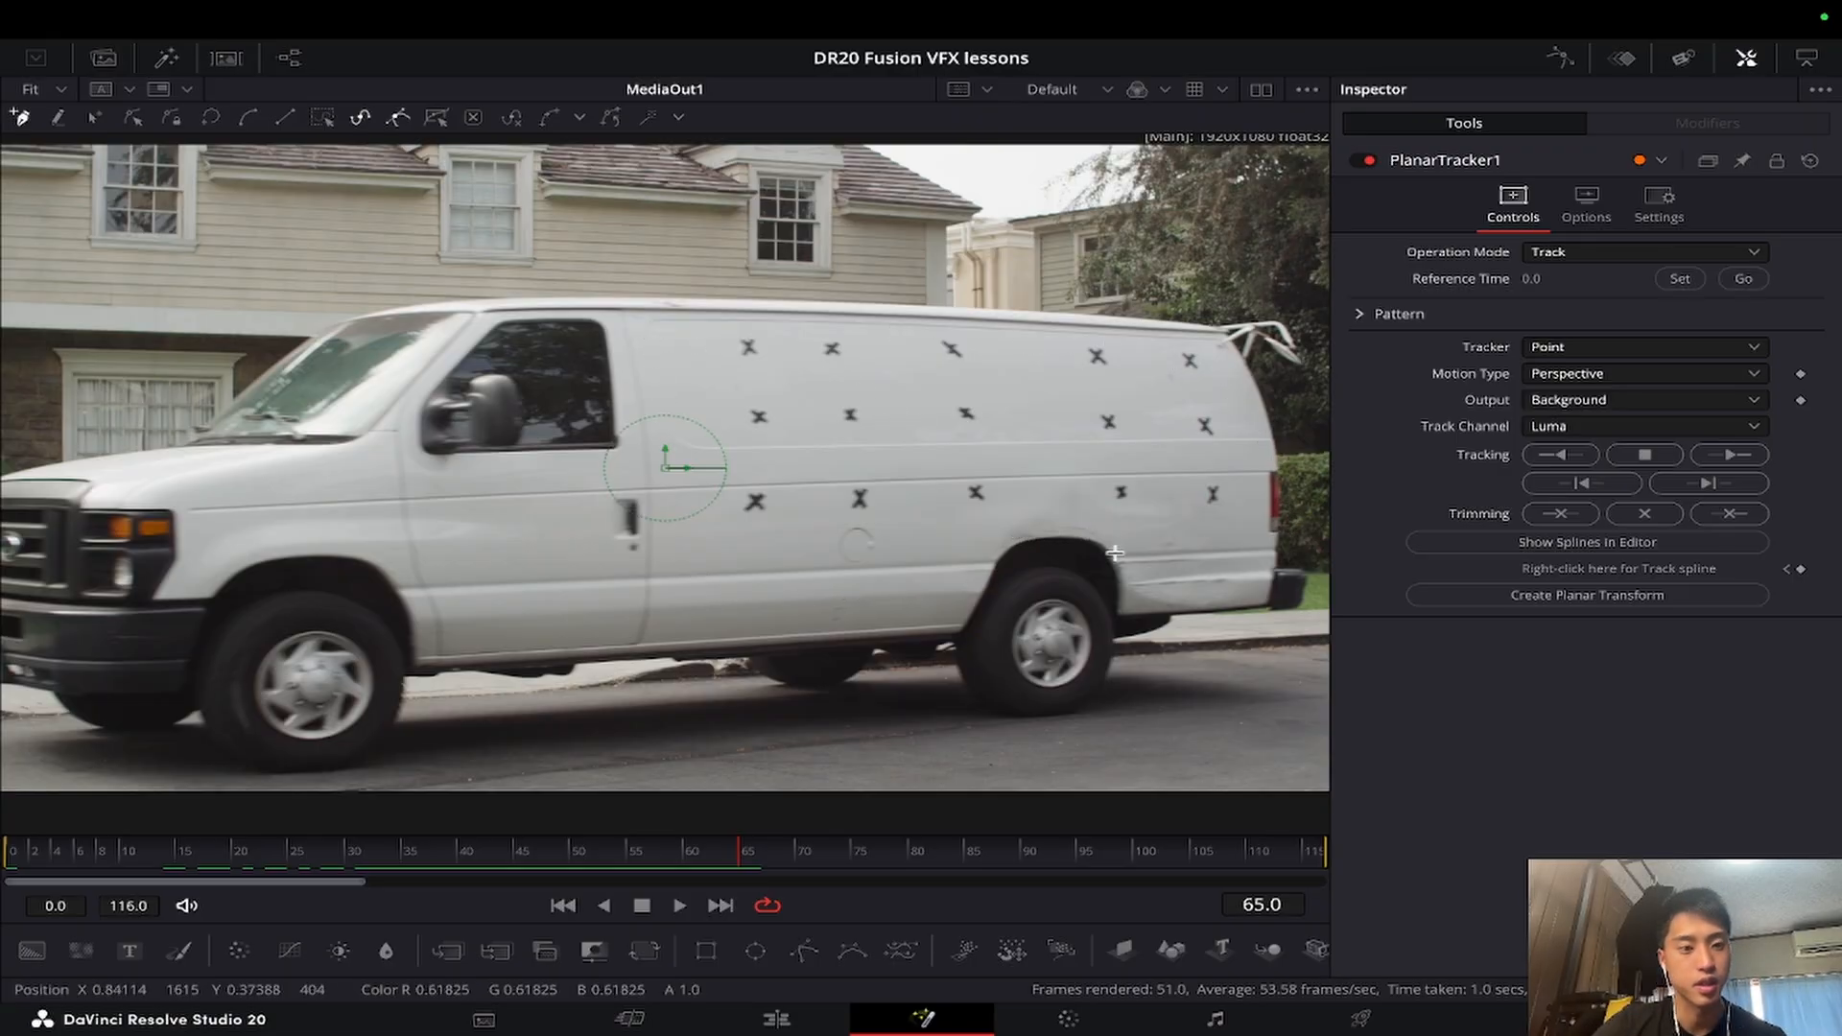
{"action": "left_click", "coordinate": [634, 323]}
{"action": "left_click", "coordinate": [663, 477]}
{"action": "left_click", "coordinate": [649, 636]}
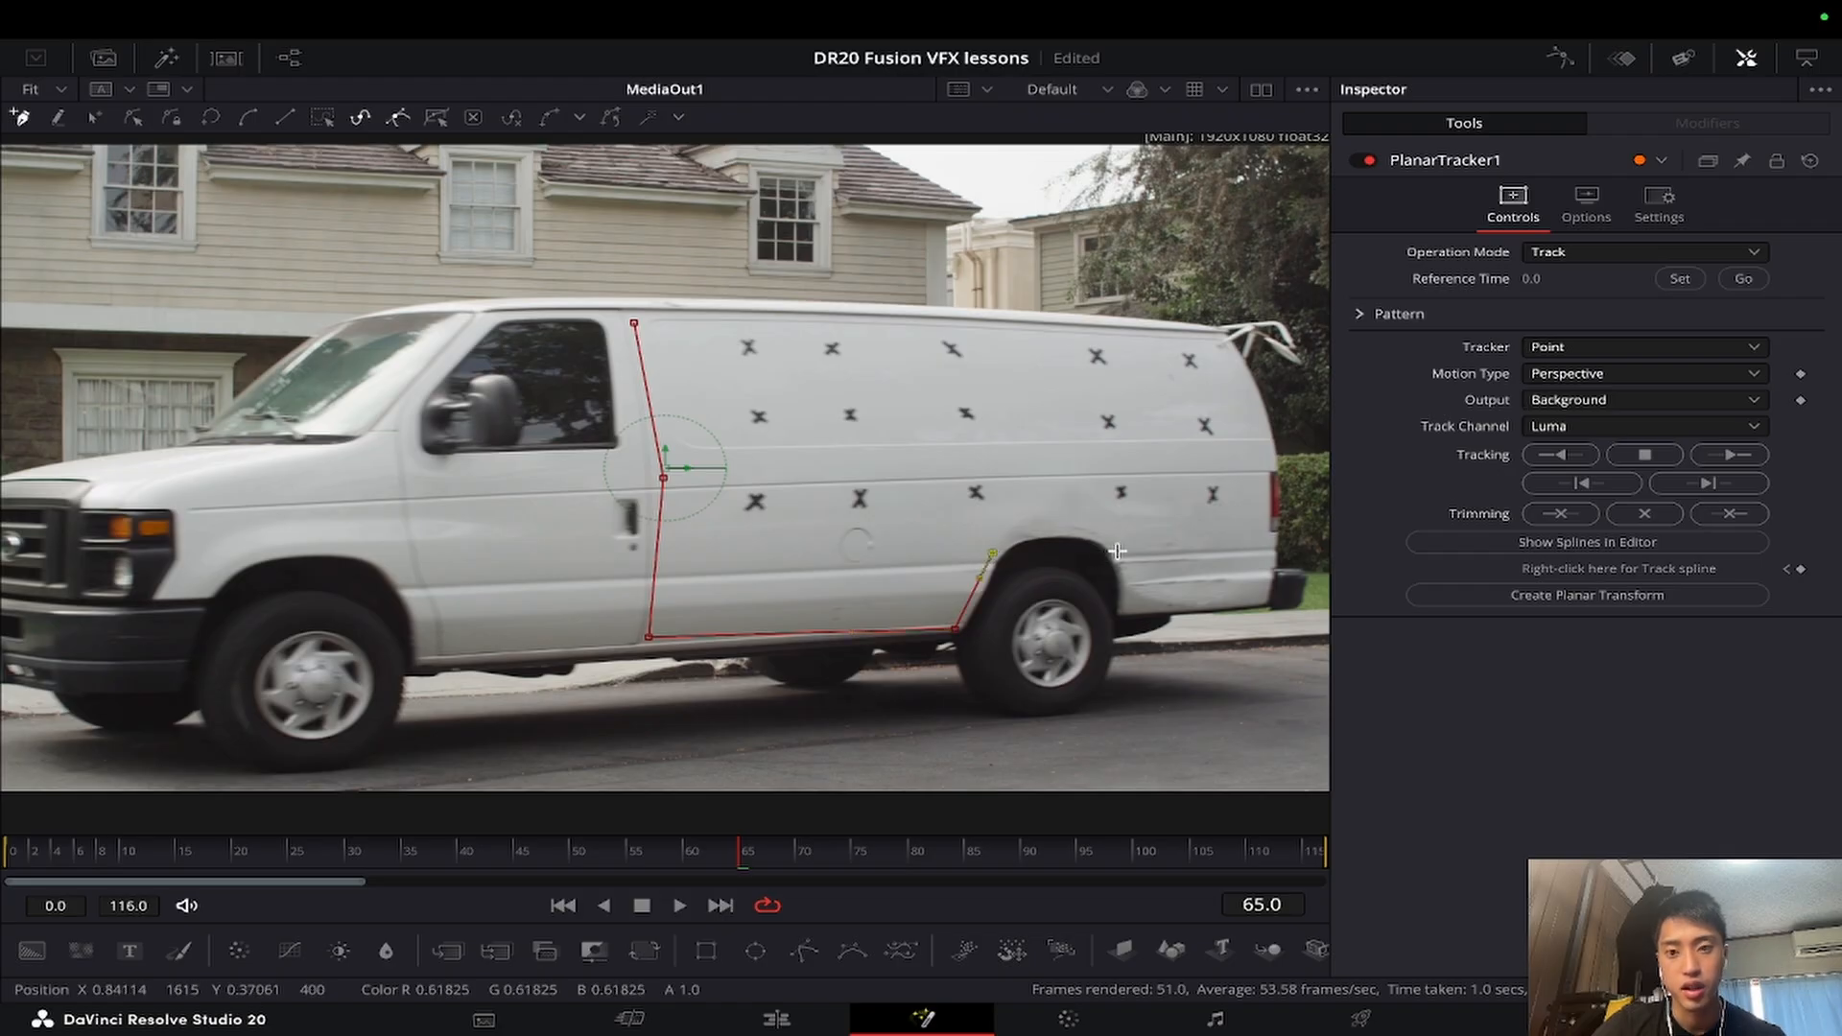
{"action": "left_click", "coordinate": [1255, 599]}
{"action": "left_click", "coordinate": [1269, 449]}
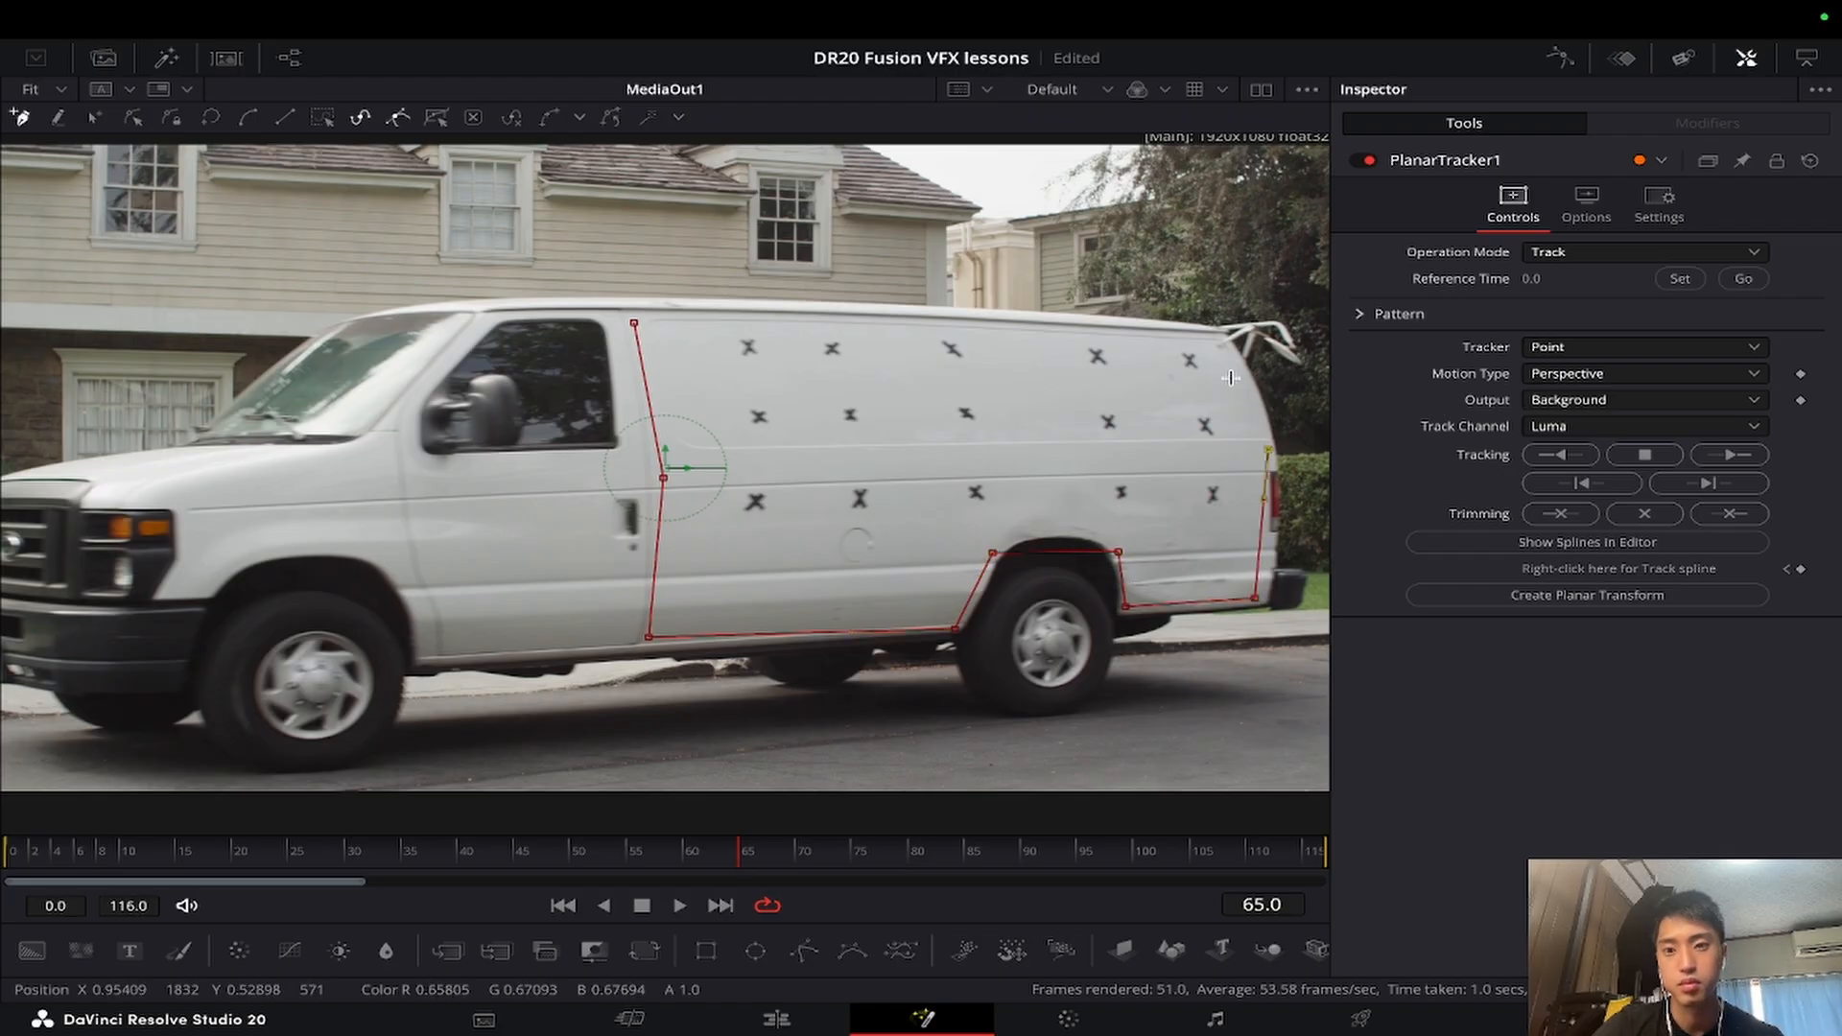
{"action": "left_click", "coordinate": [1198, 337]}
{"action": "key", "text": "shift+o"}
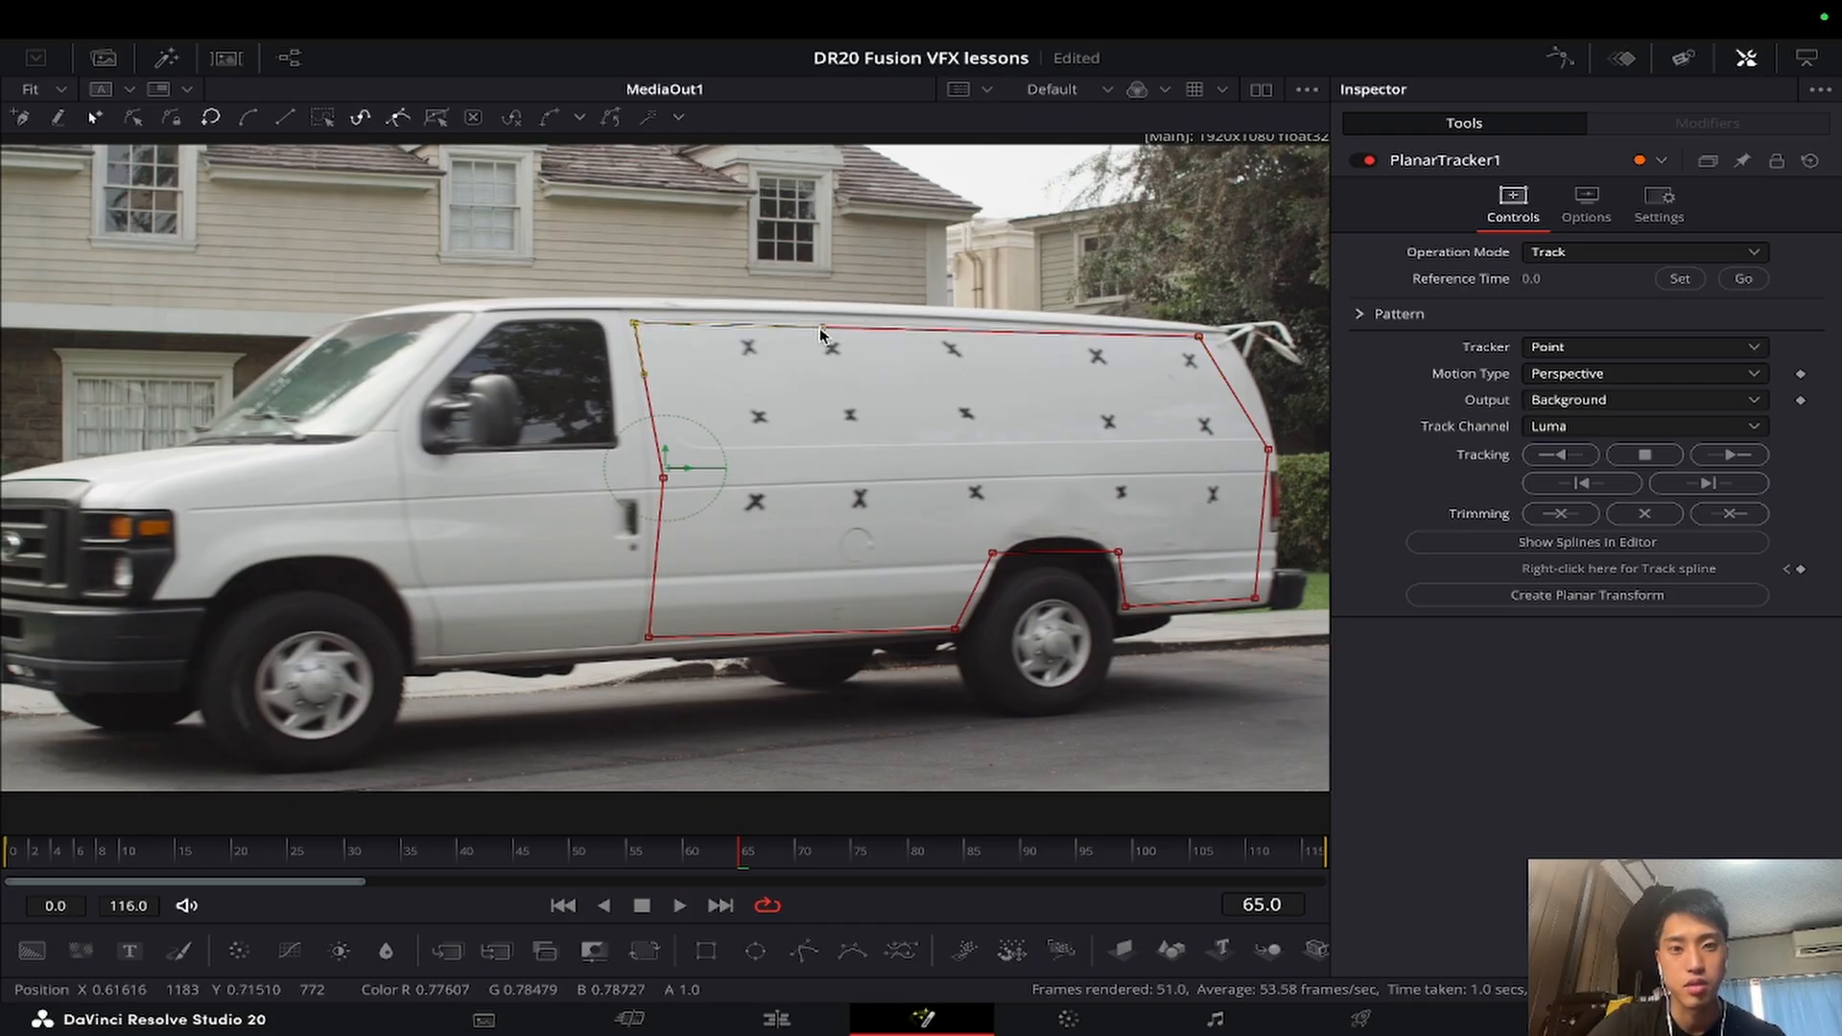
Step: Curve the tracking outline's segments to follow the van's rear upper corner and rear wheel arch
{"action": "left_click_drag", "start_coordinate": [820, 332], "coordinate": [821, 313]}
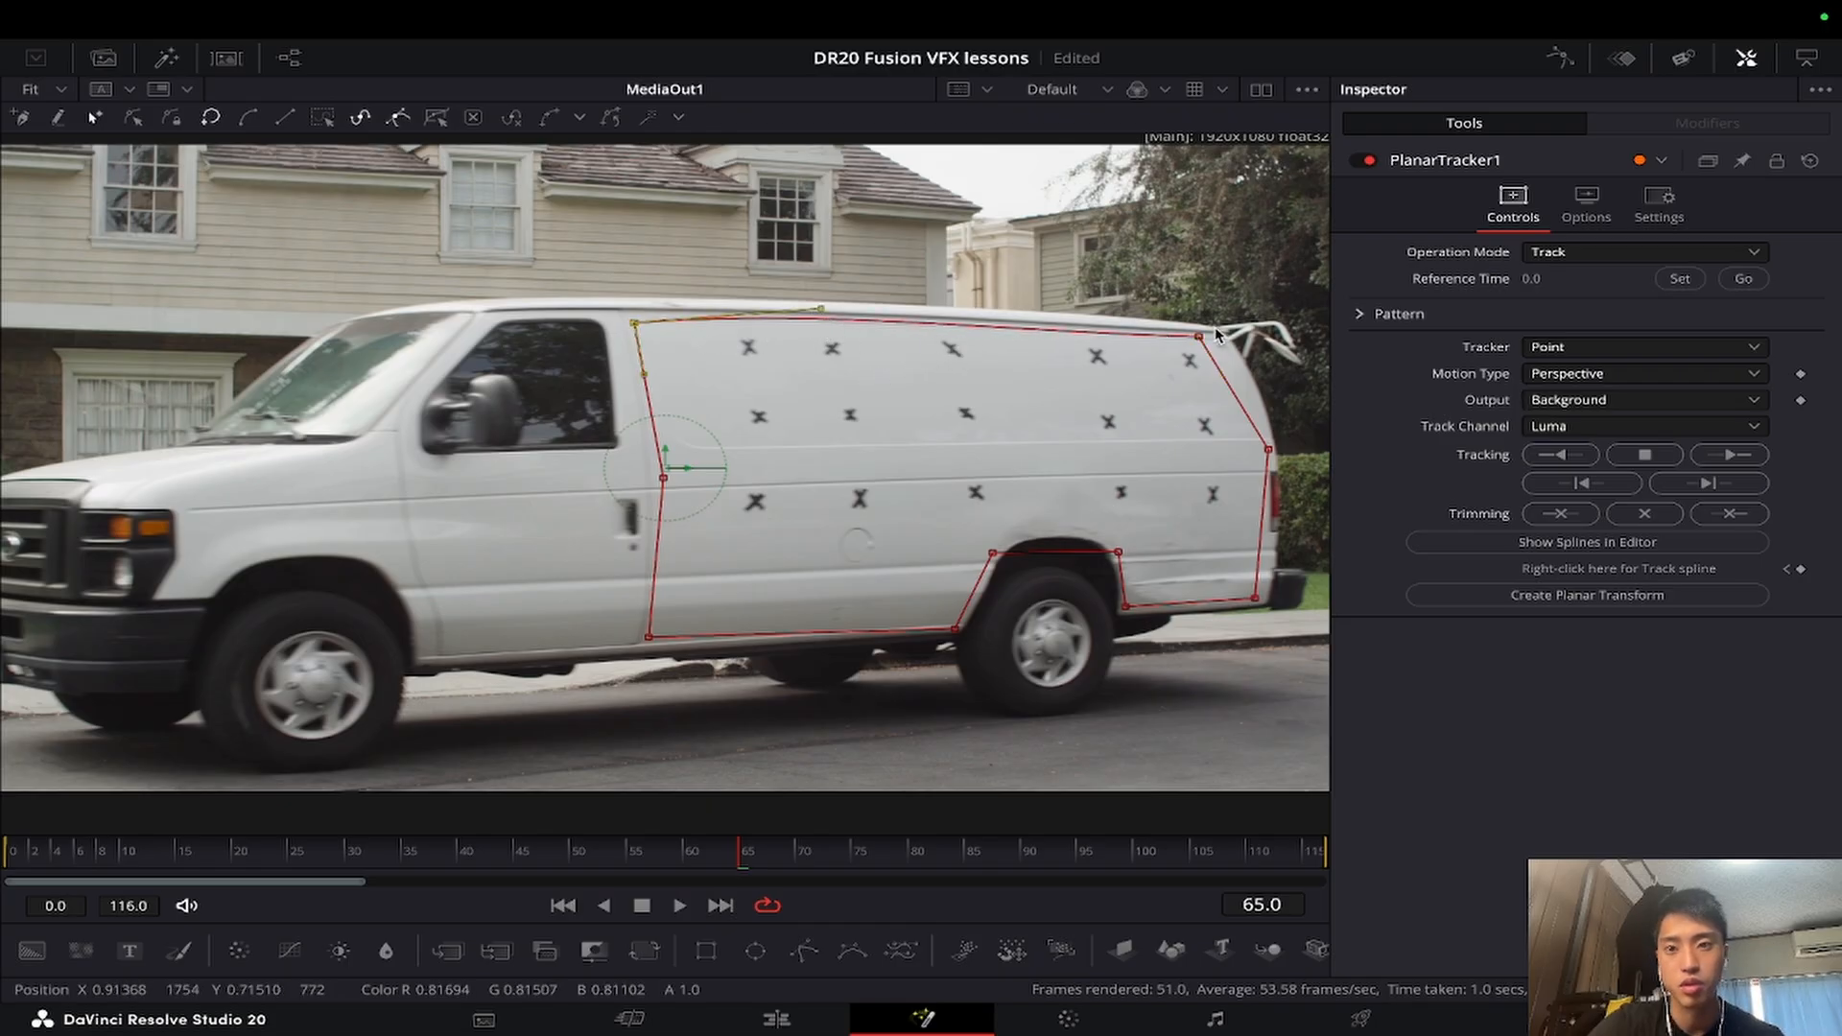
{"action": "key", "text": "ctrl+z"}
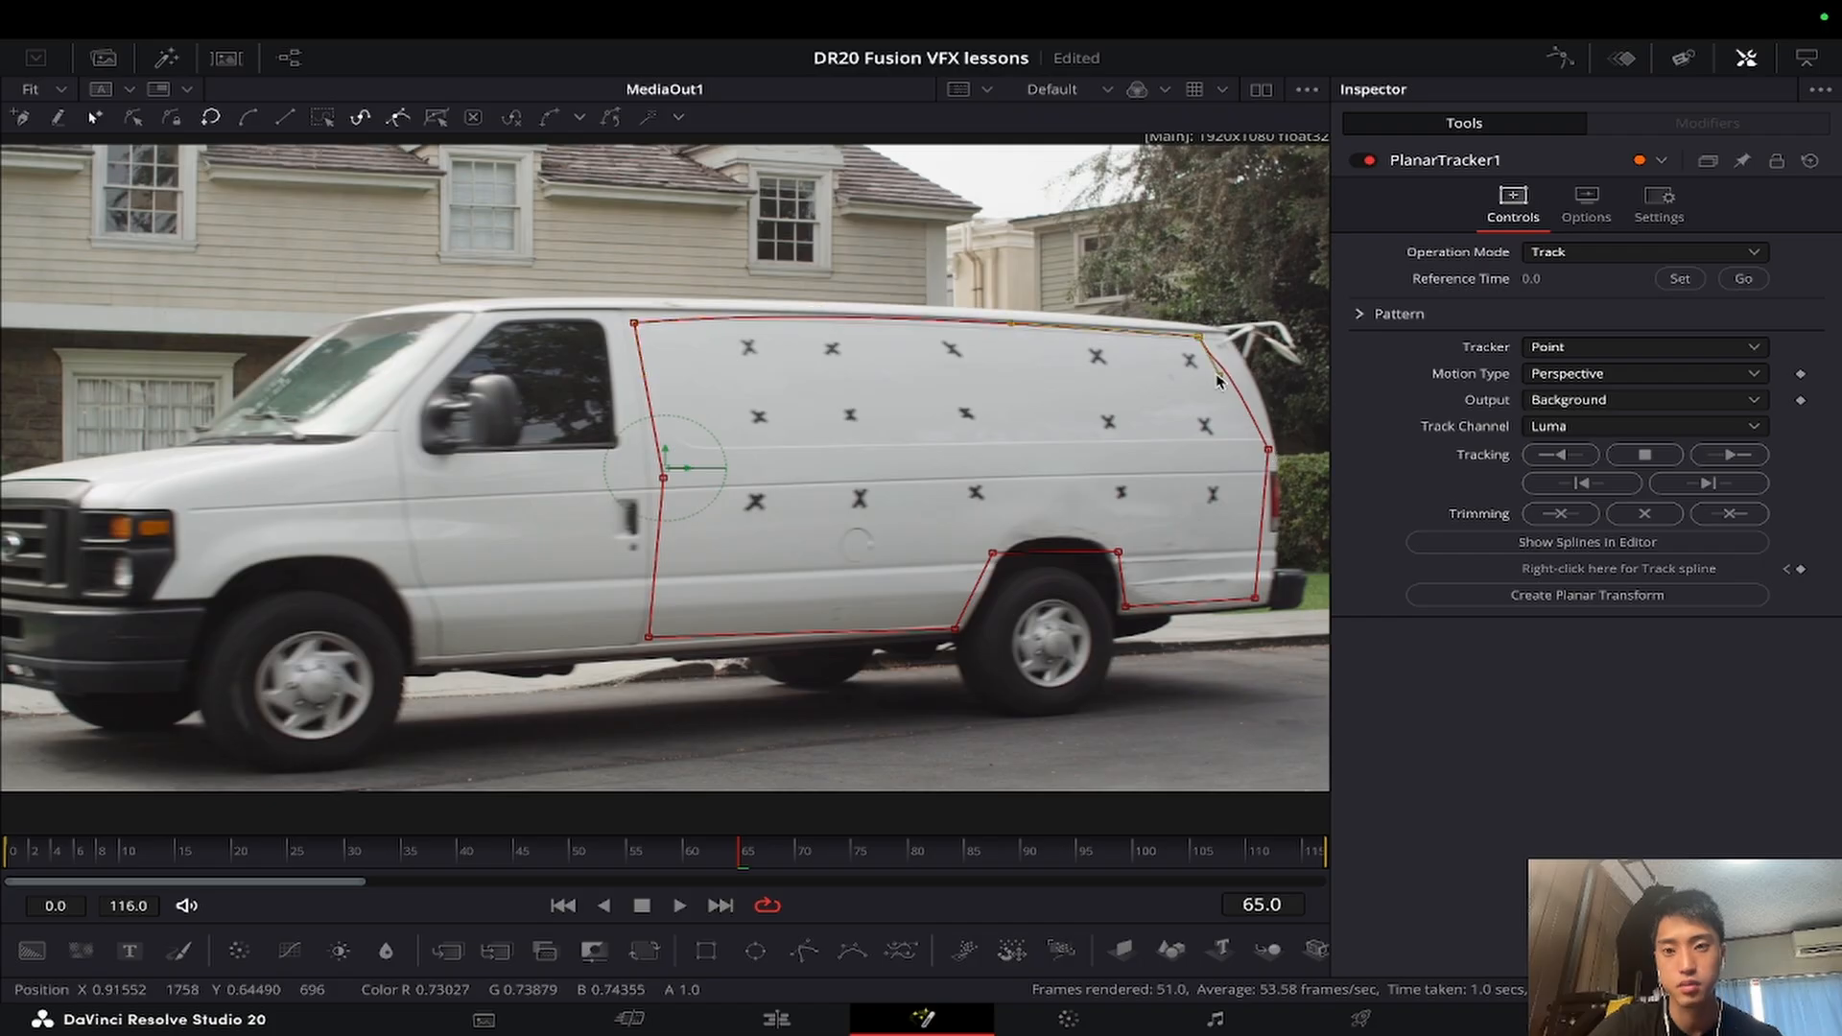
{"action": "left_click_drag", "start_coordinate": [1224, 347], "coordinate": [1255, 380]}
{"action": "left_click", "coordinate": [1119, 552]}
{"action": "left_click_drag", "start_coordinate": [1077, 551], "coordinate": [1100, 510]}
{"action": "left_click", "coordinate": [993, 553]}
{"action": "left_click_drag", "start_coordinate": [1034, 553], "coordinate": [1021, 531]}
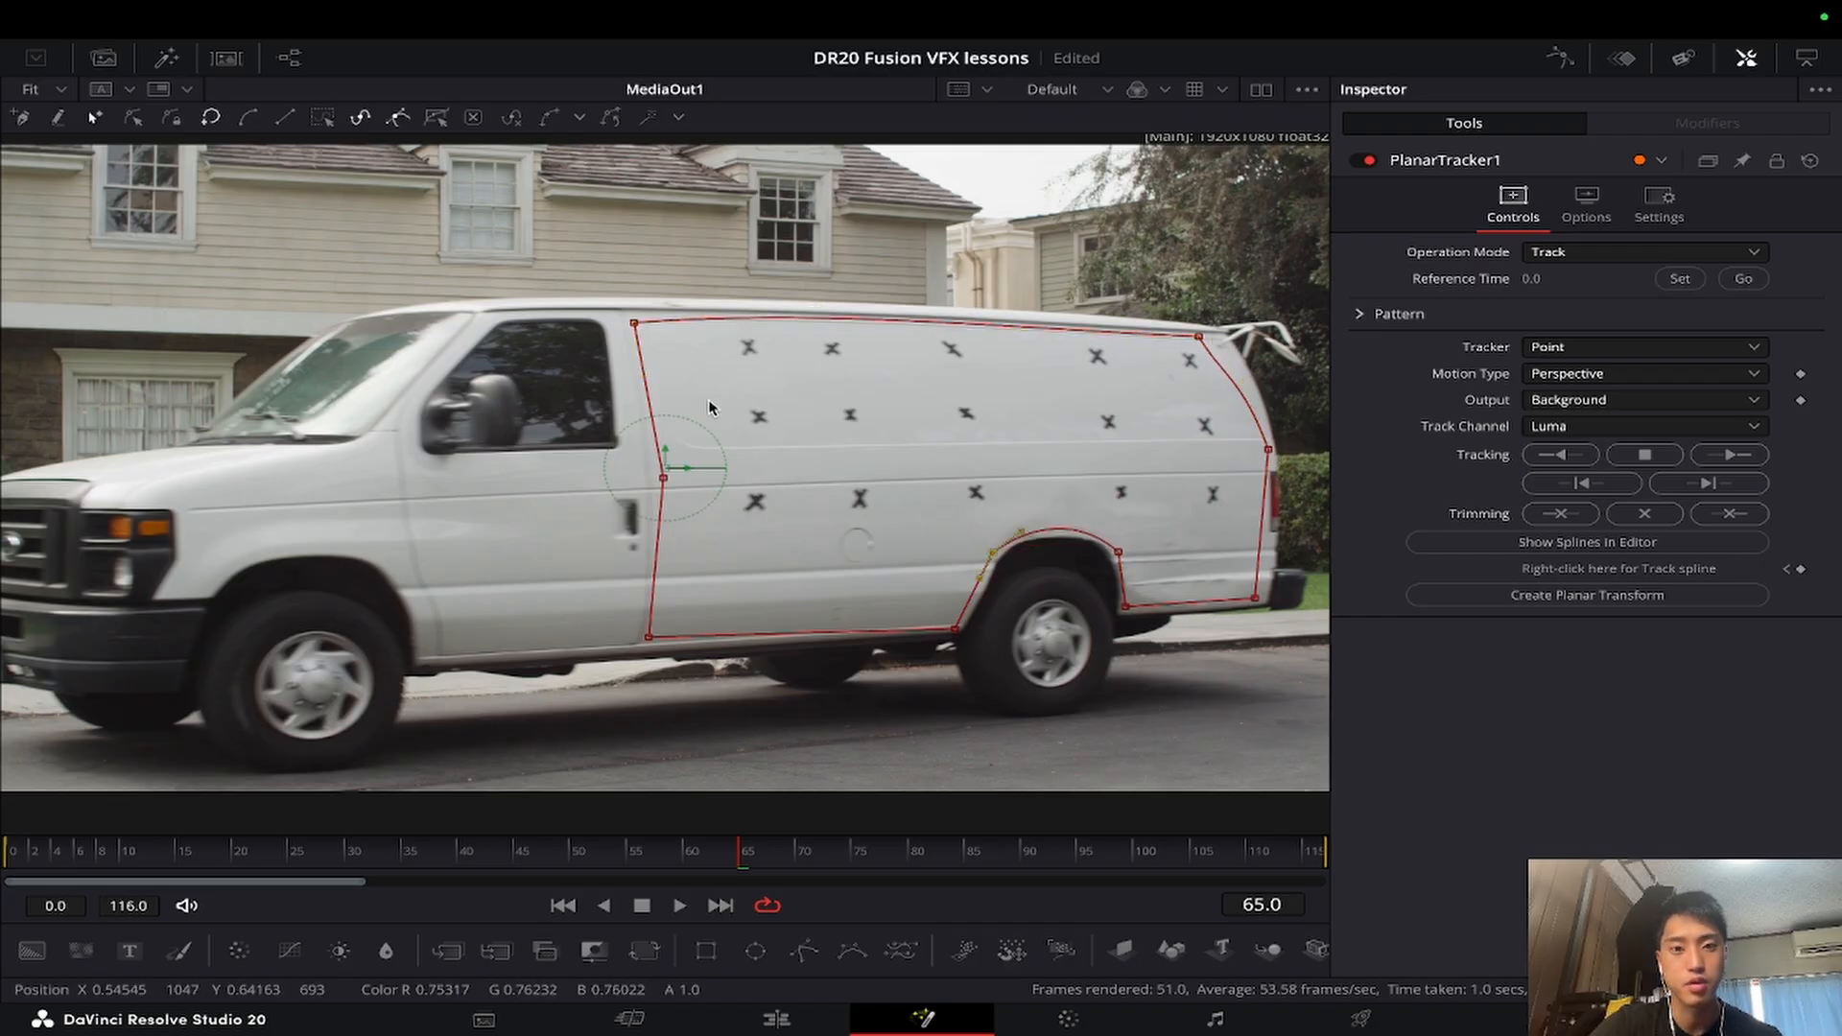
Step: Set the planar tracker's reference time to frame 65 and track the van's side backward and forward through the clip
{"action": "left_click", "coordinate": [1677, 280]}
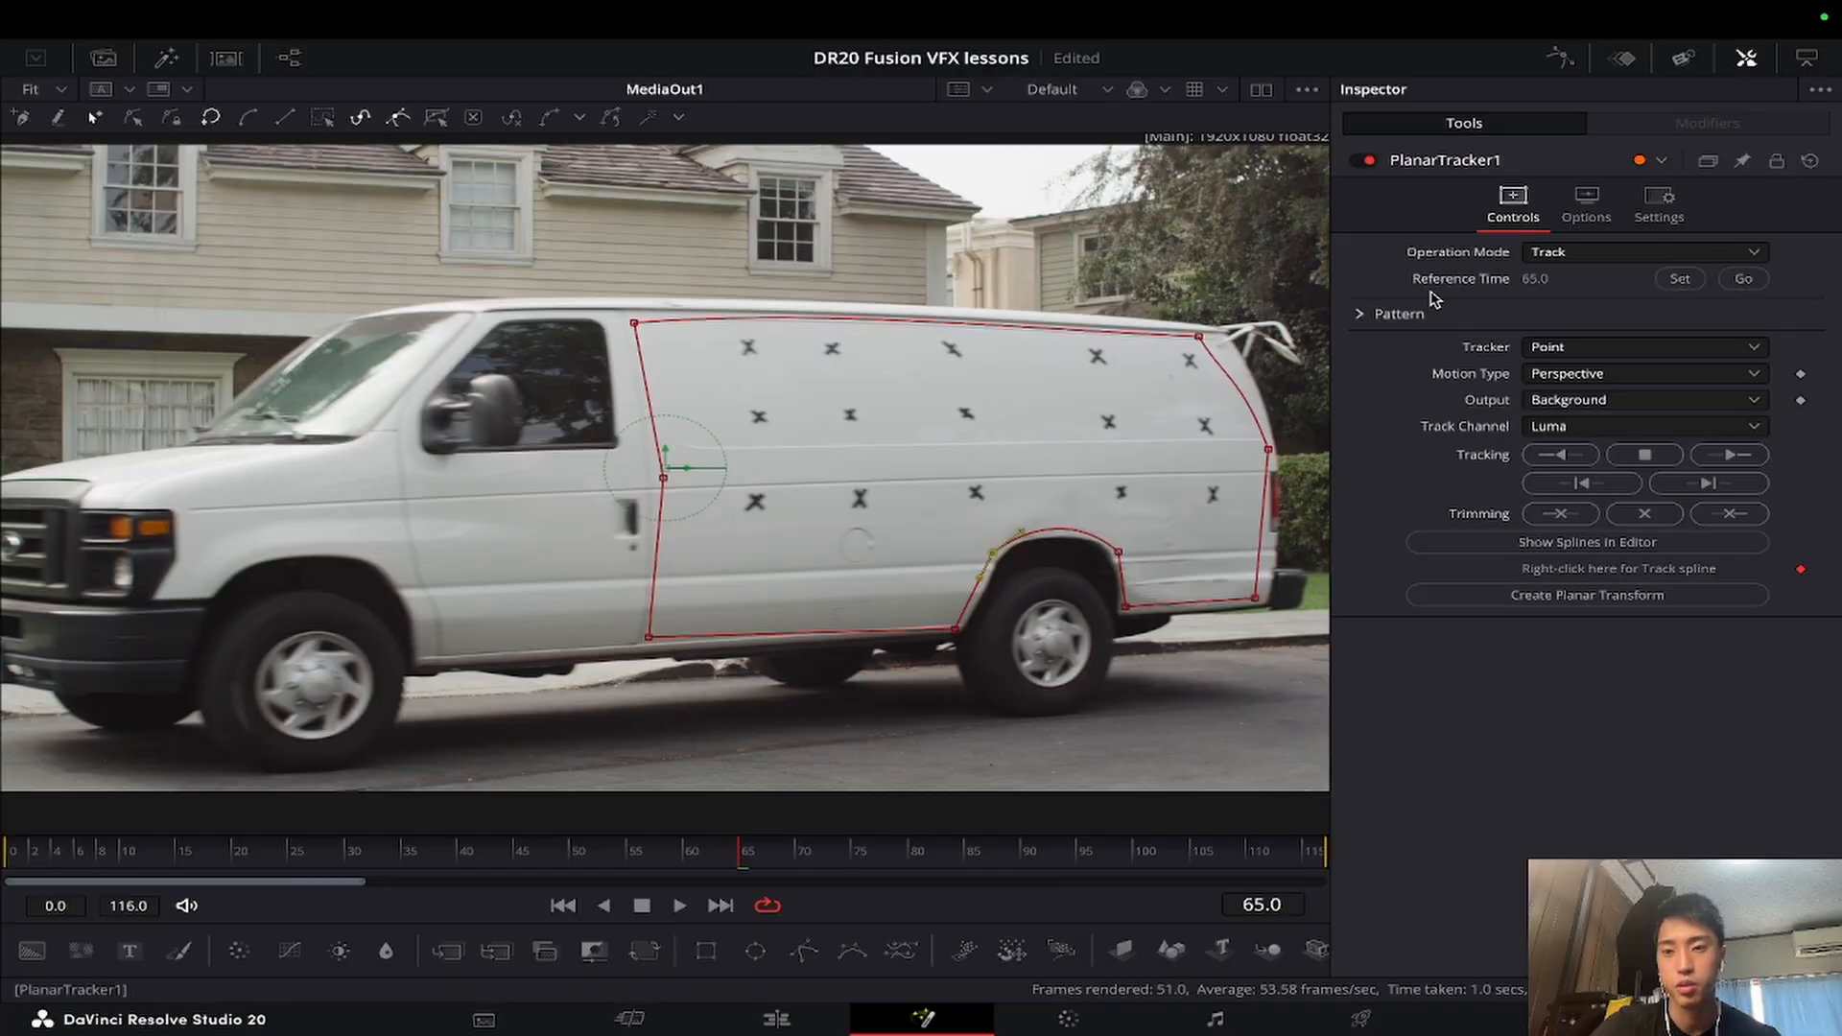
{"action": "left_click", "coordinate": [1564, 456]}
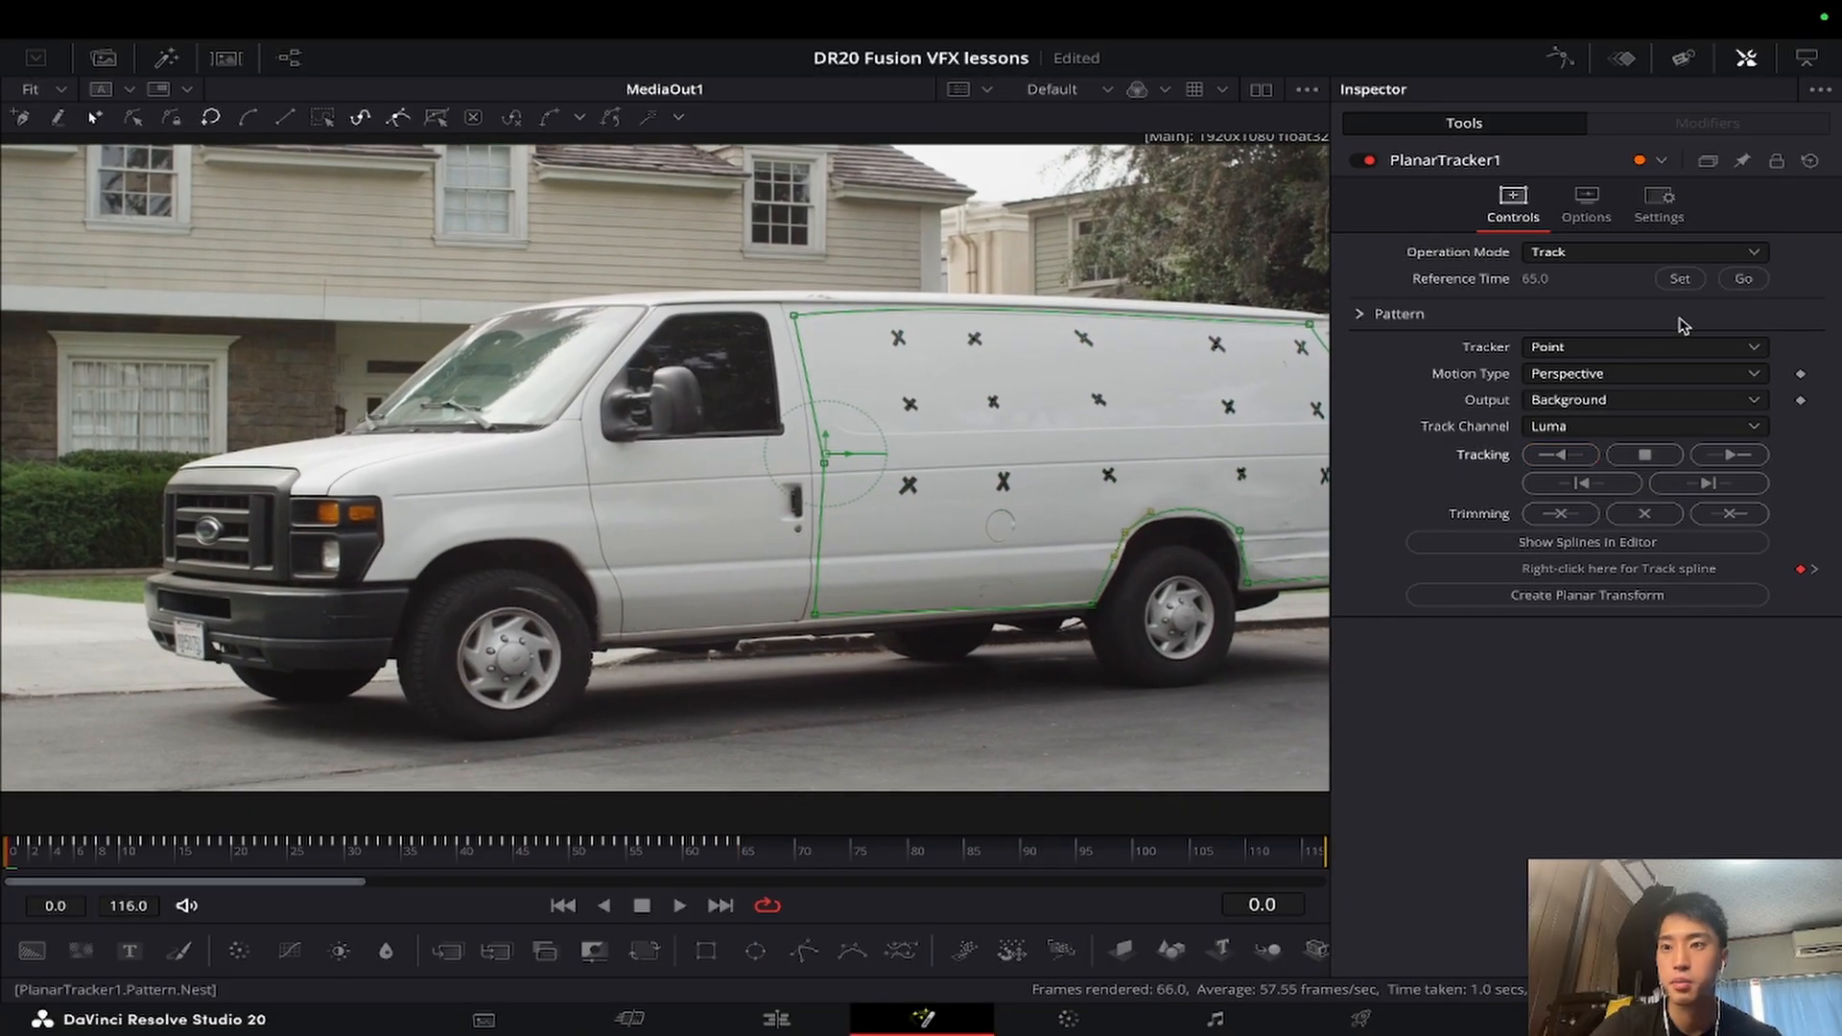
{"action": "left_click", "coordinate": [1743, 279]}
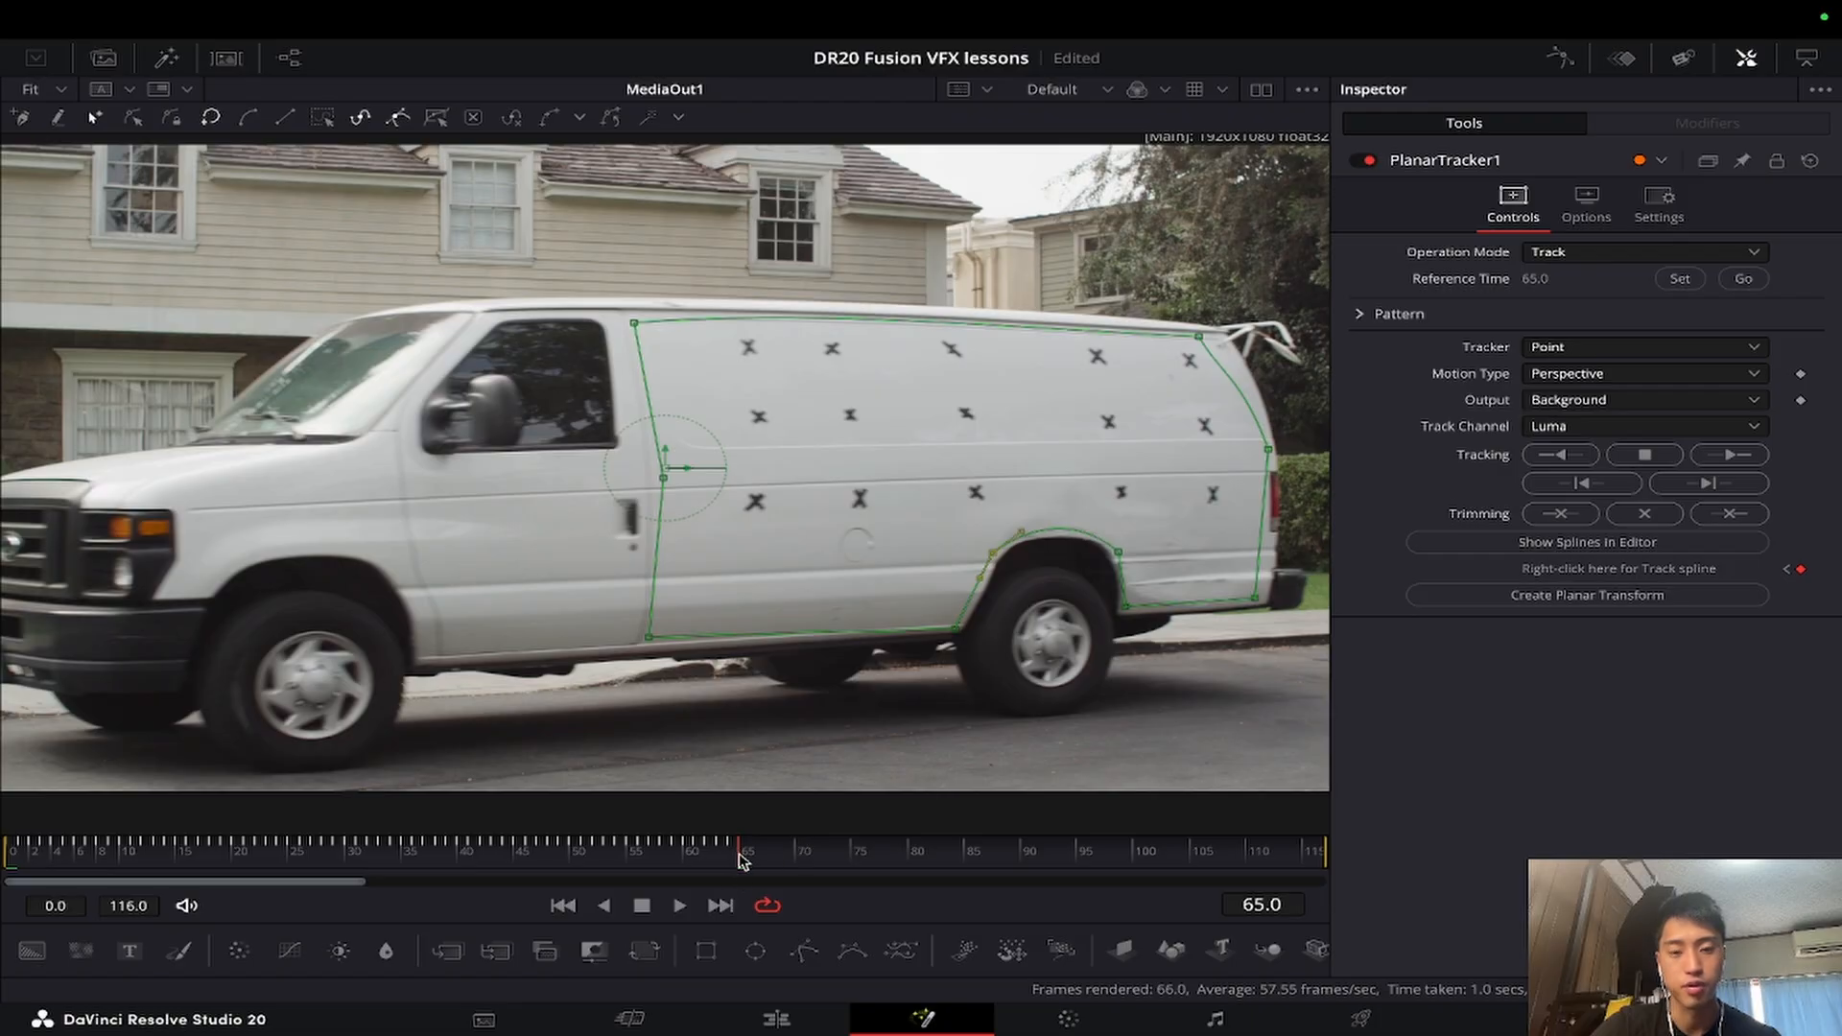
{"action": "left_click", "coordinate": [1727, 457]}
{"action": "left_click", "coordinate": [1069, 865]}
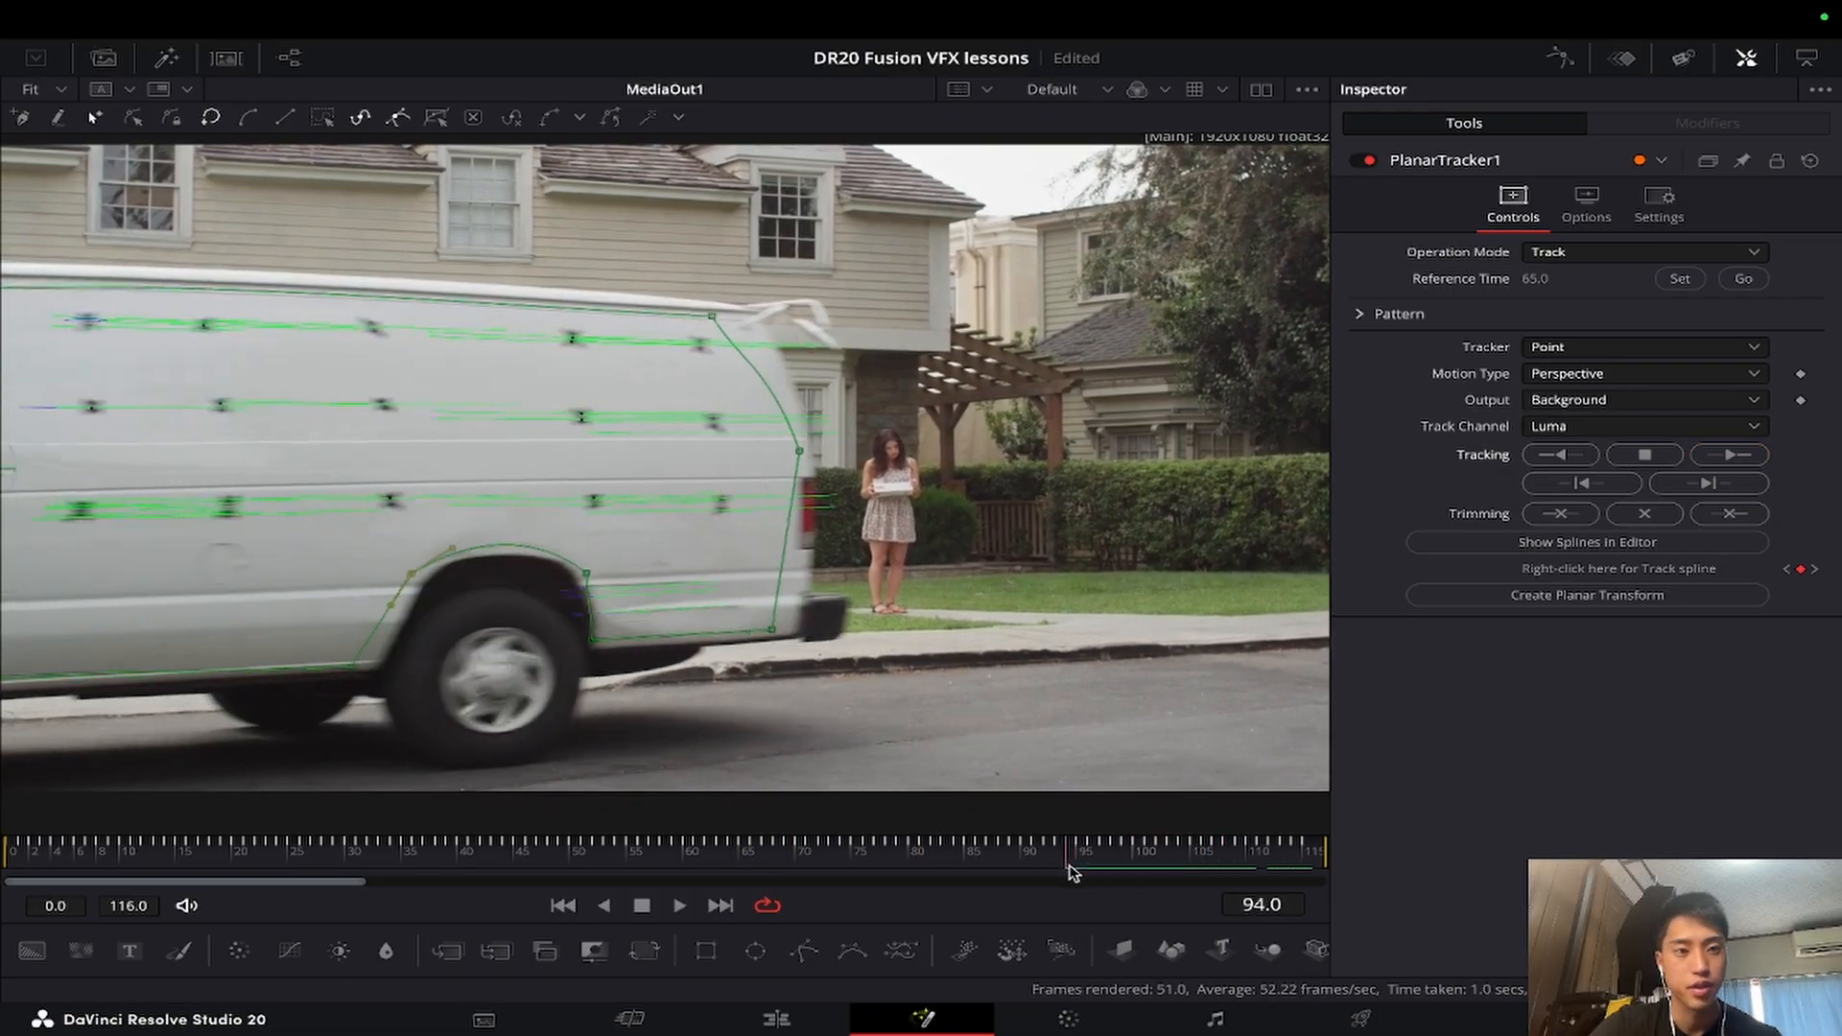
Step: Return to frame 65 and add a separate TimeSpeed node fed by MediaIn1's output
{"action": "left_click_drag", "start_coordinate": [1072, 871], "coordinate": [739, 869]}
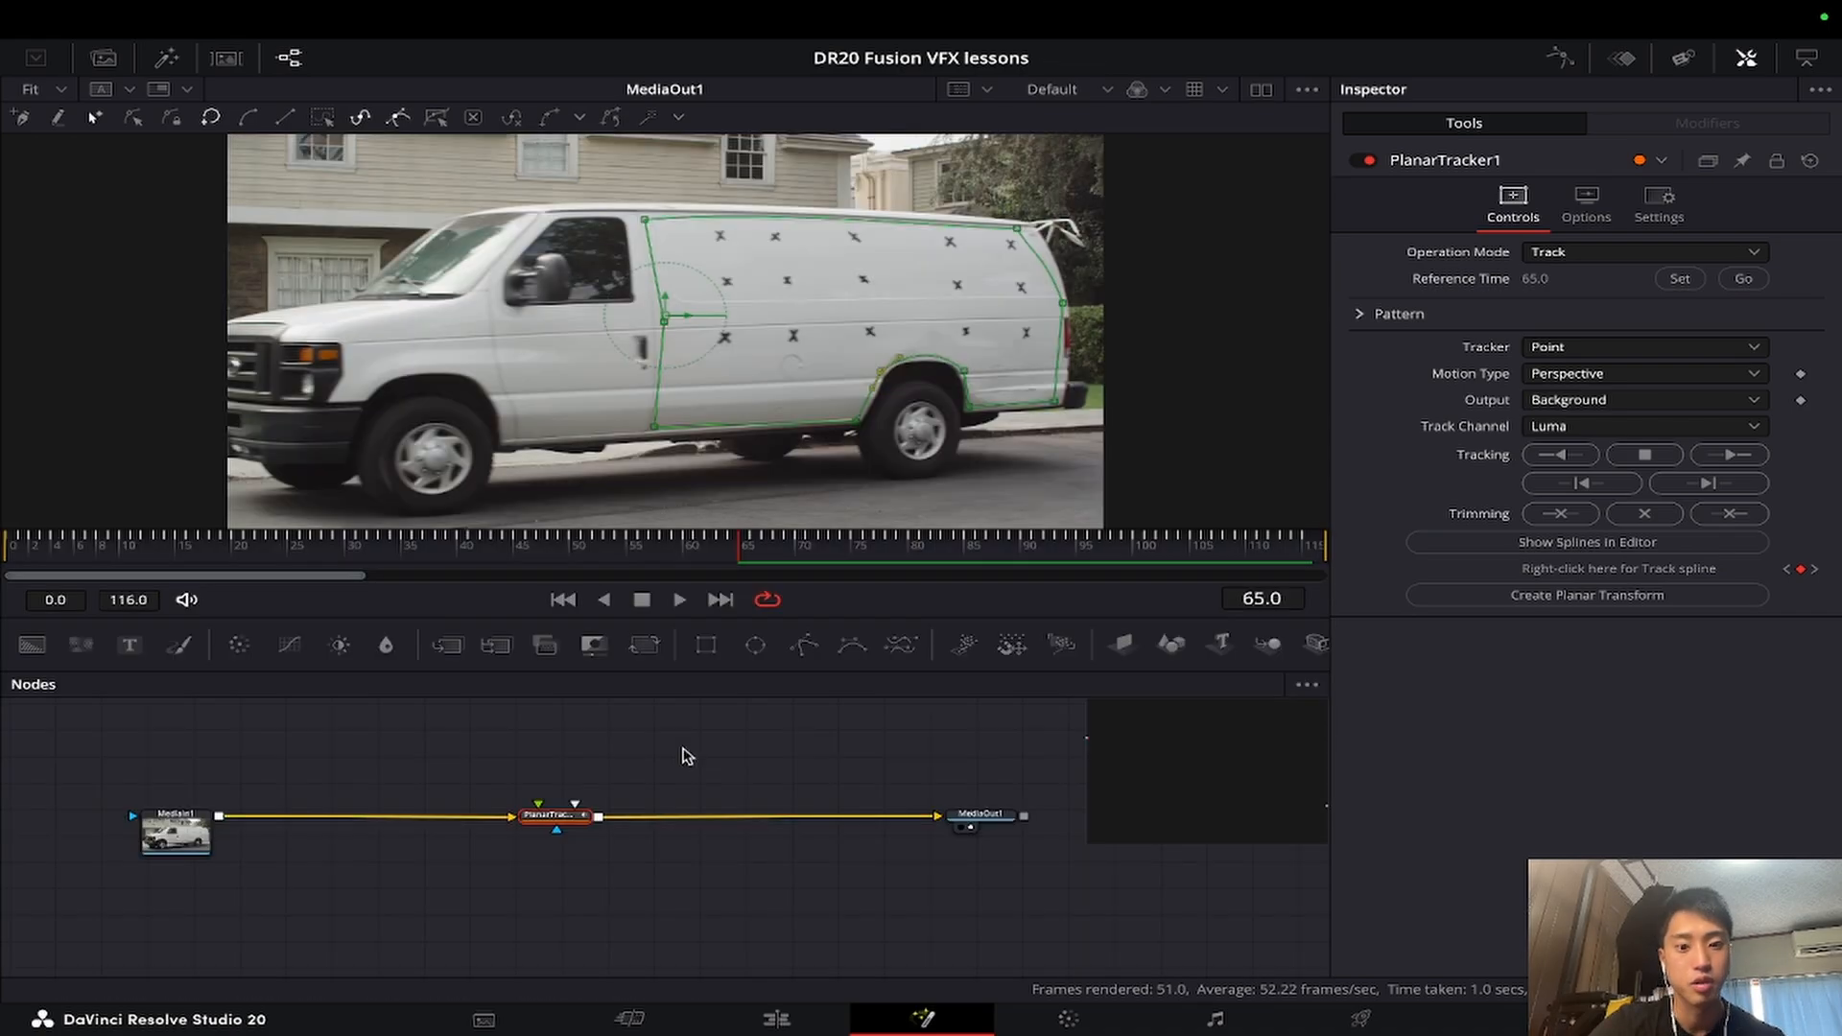
{"action": "scroll", "coordinate": [687, 757], "scroll_direction": "up", "scroll_amount": 2}
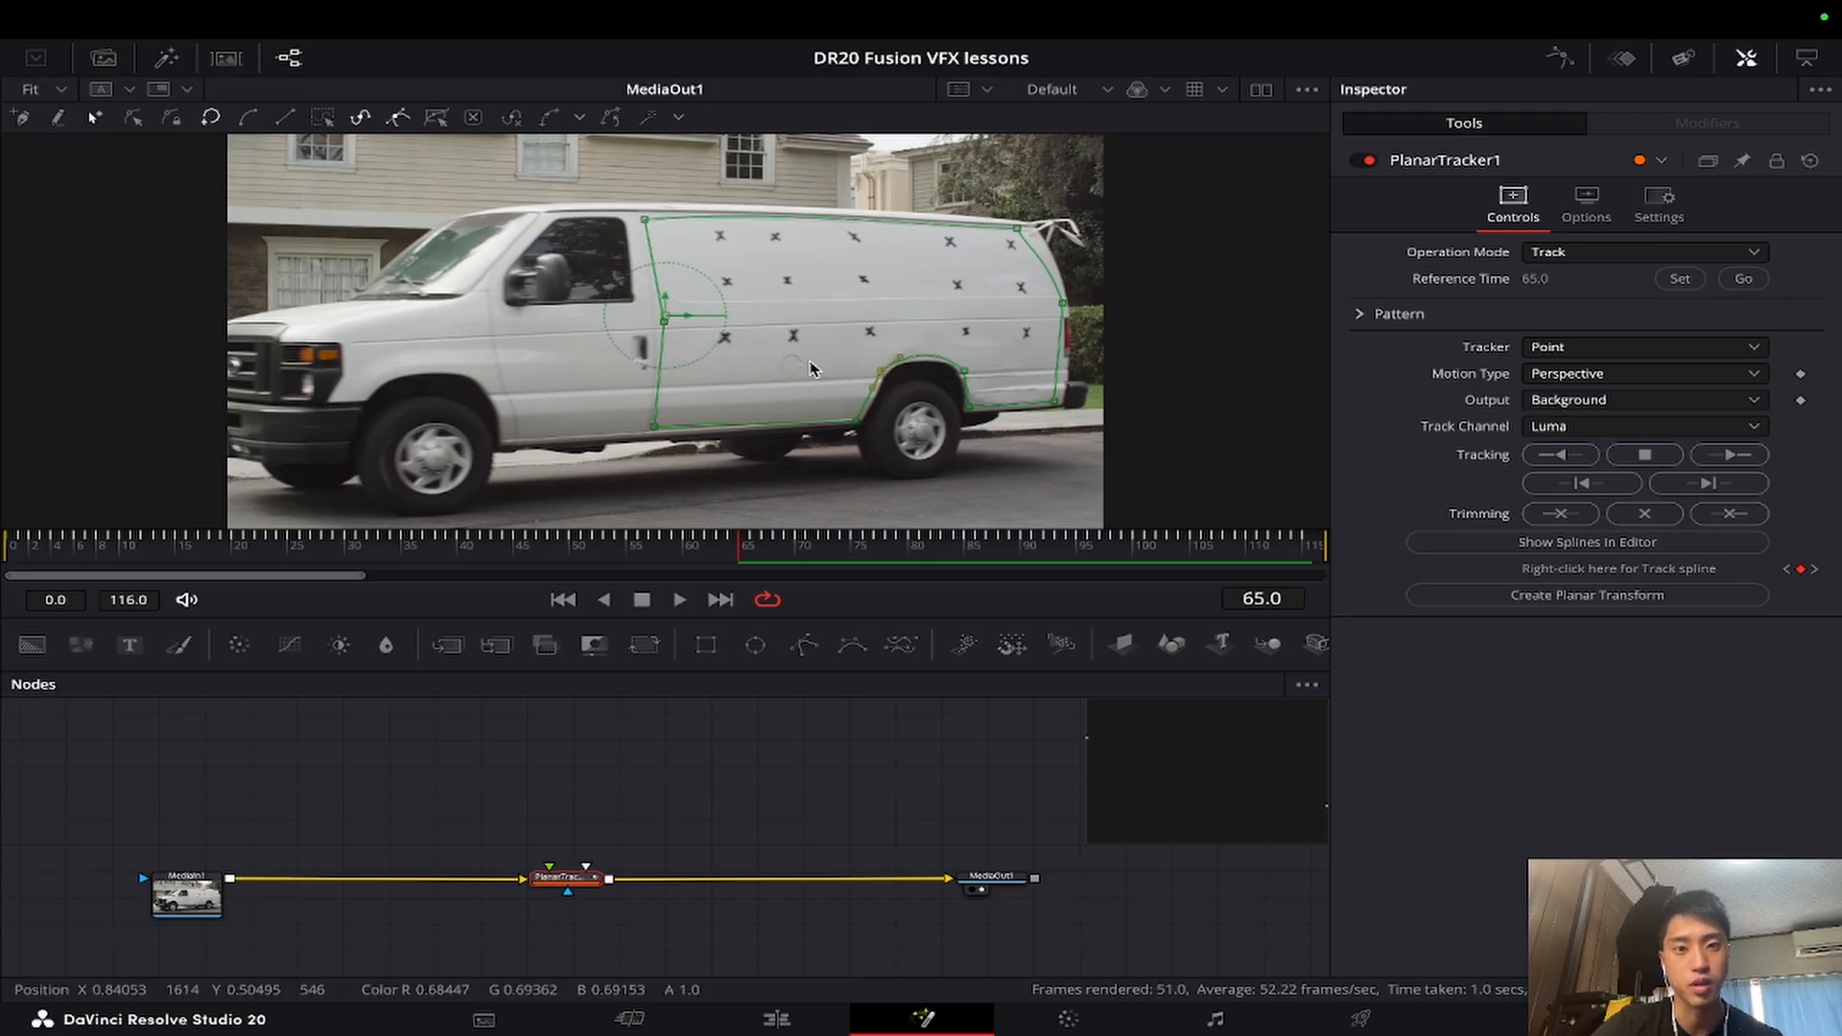
{"action": "left_click", "coordinate": [187, 892]}
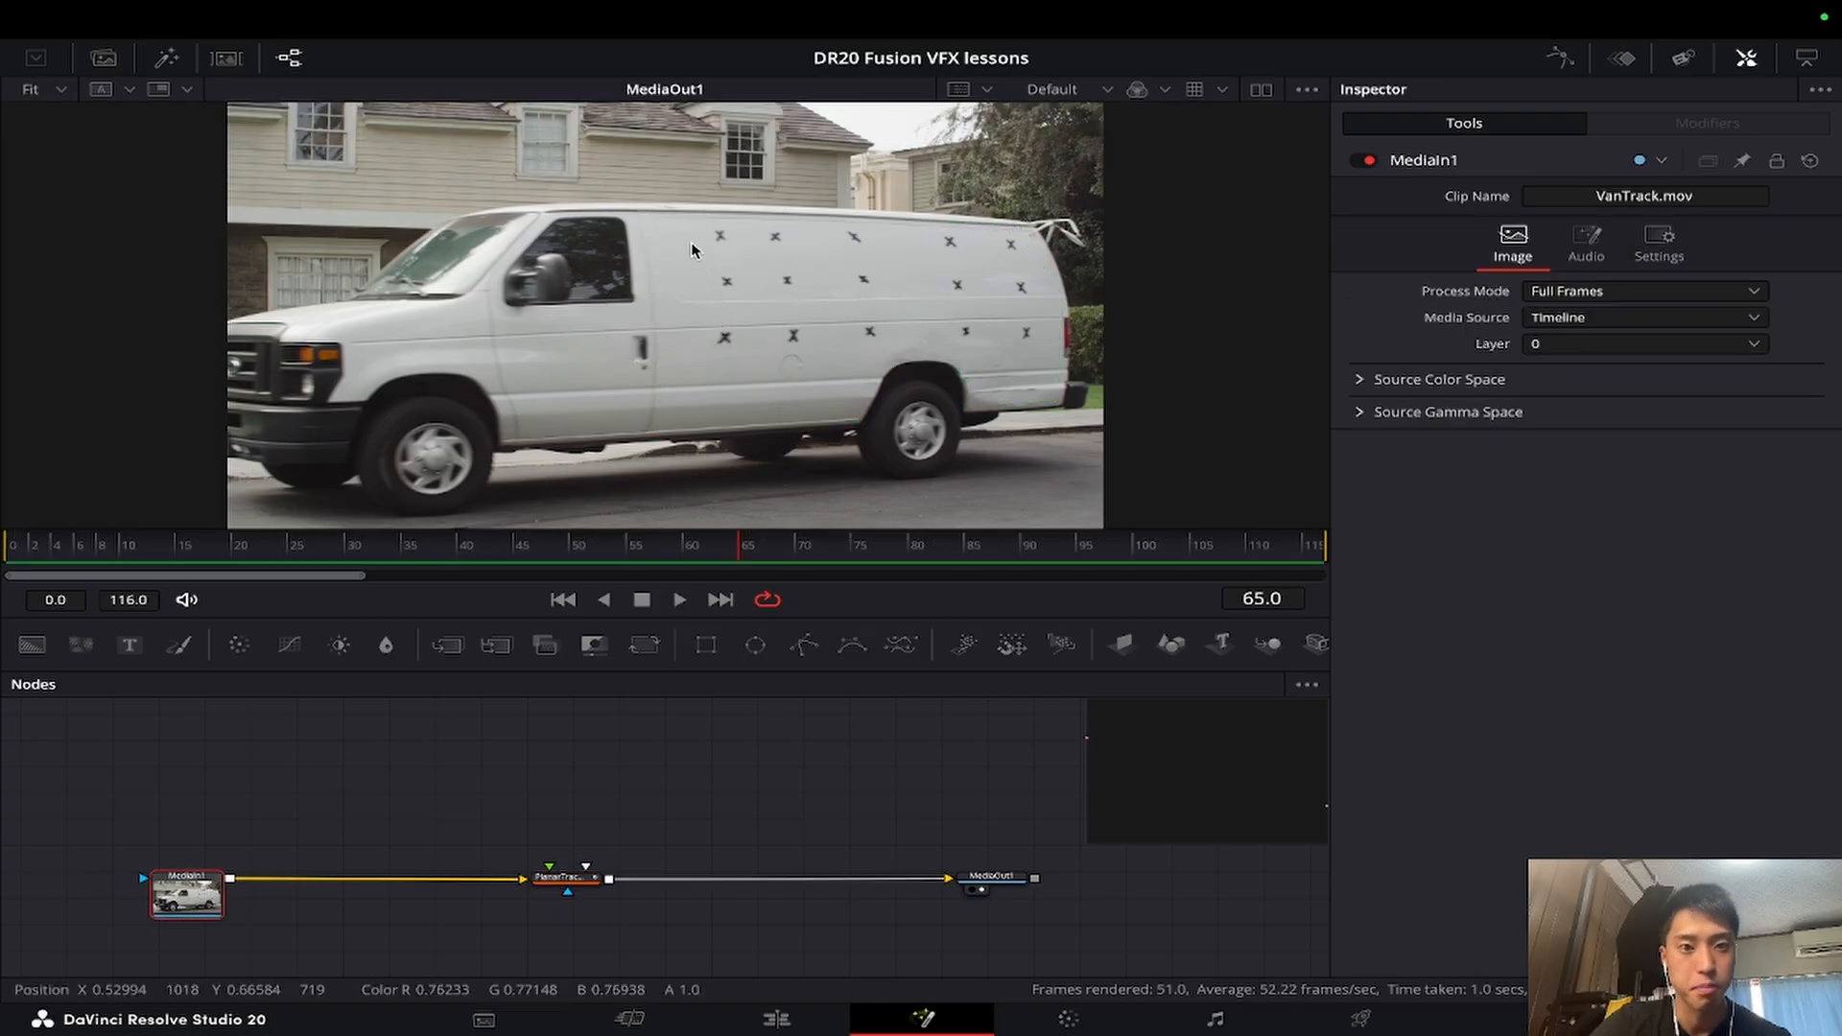
{"action": "key", "text": "shift+space"}
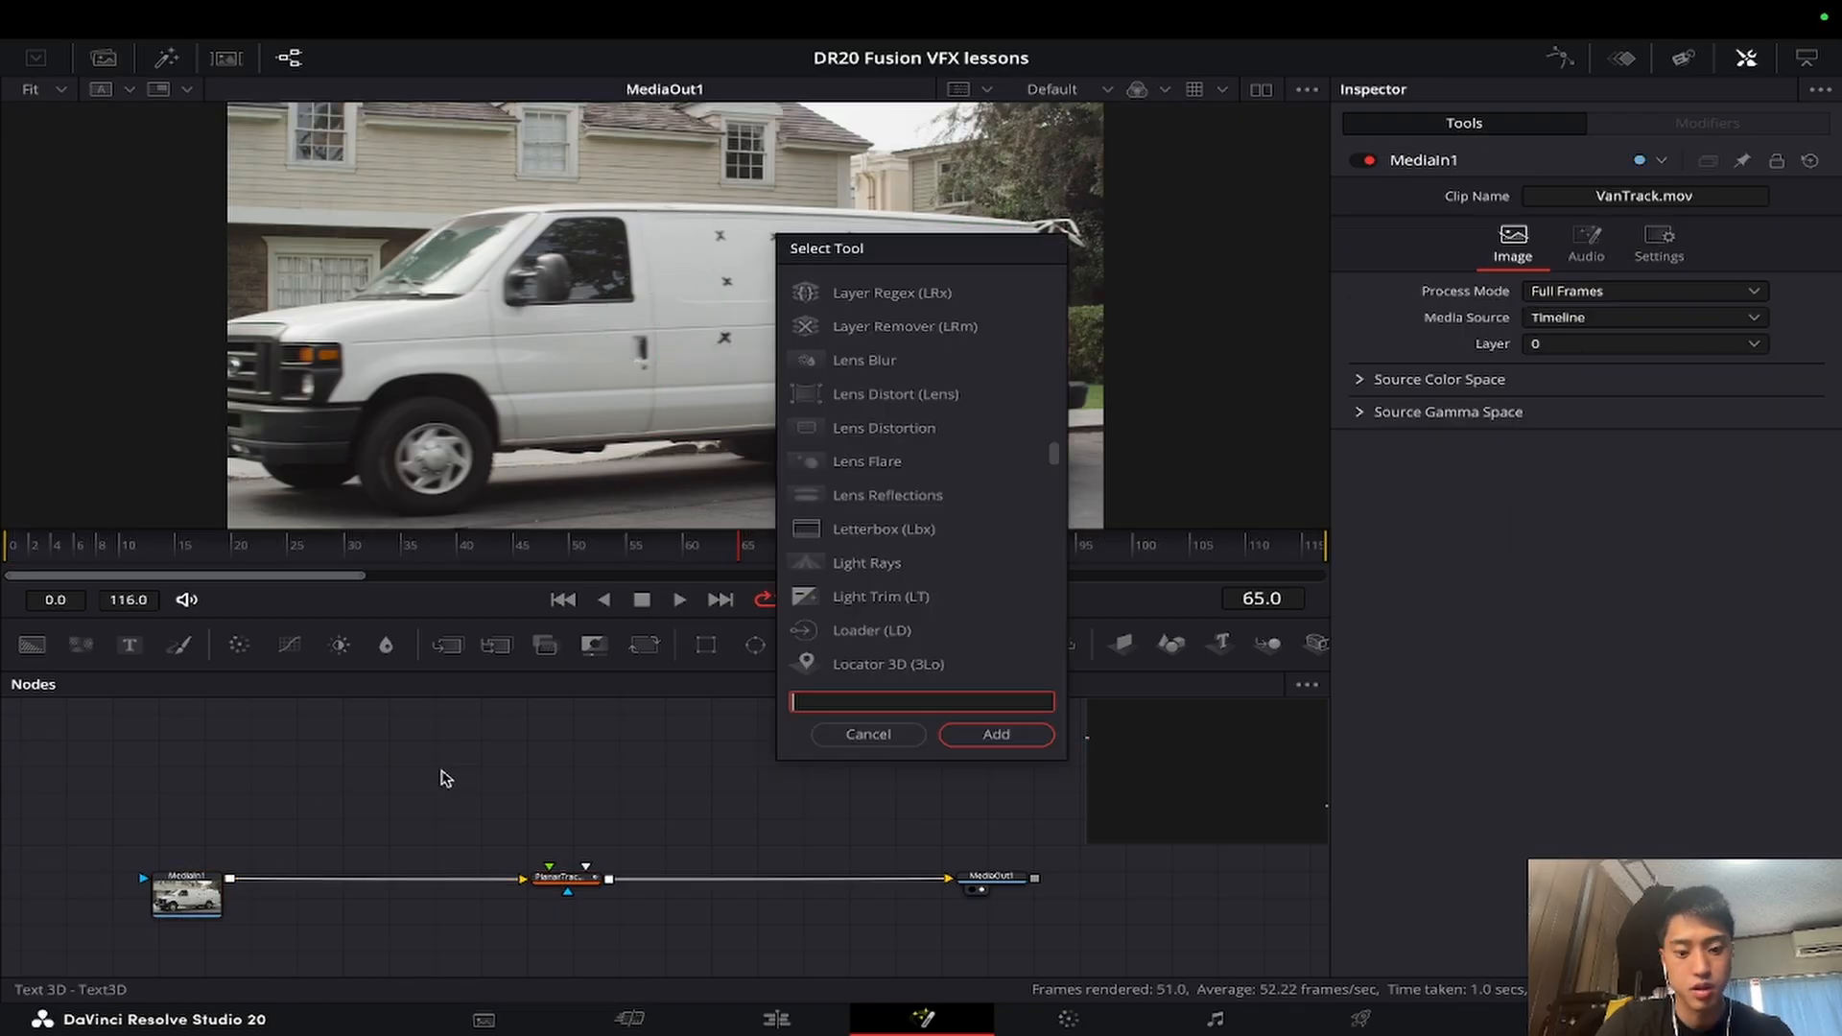
{"action": "type", "text": "time"}
{"action": "key", "text": "Return"}
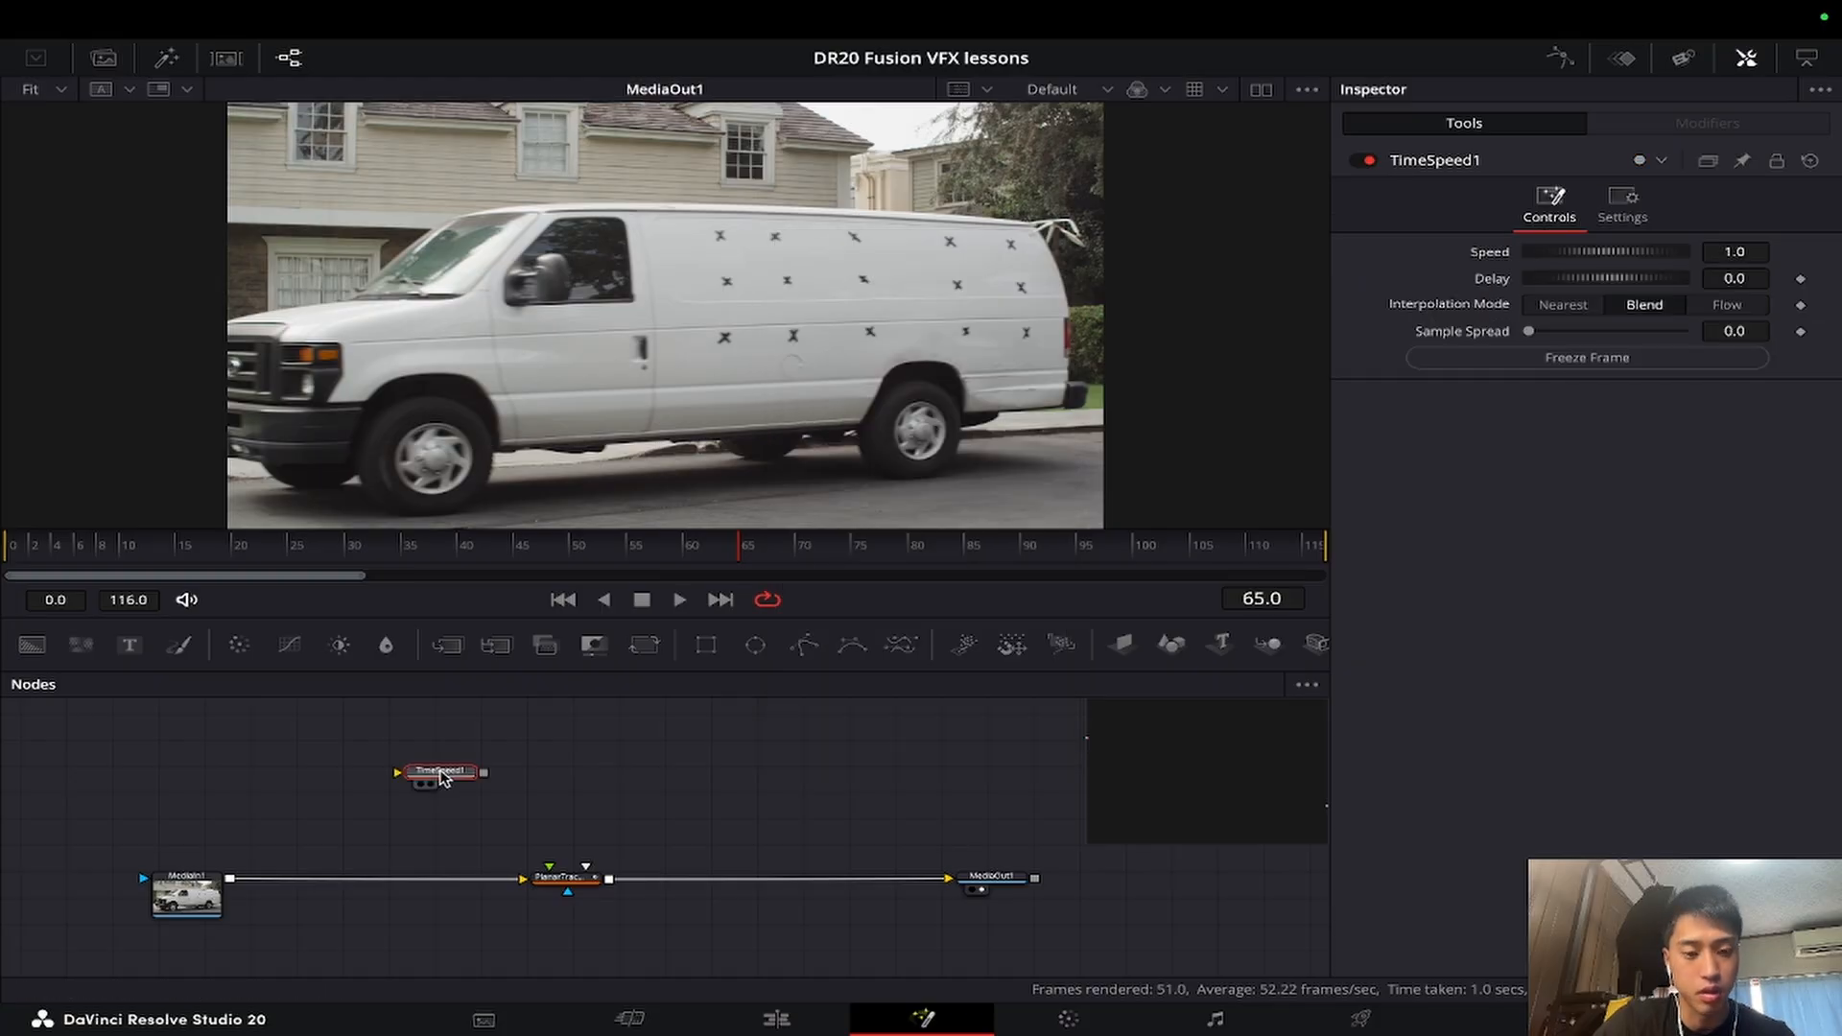
{"action": "right_click", "coordinate": [399, 775]}
{"action": "left_click", "coordinate": [407, 795]}
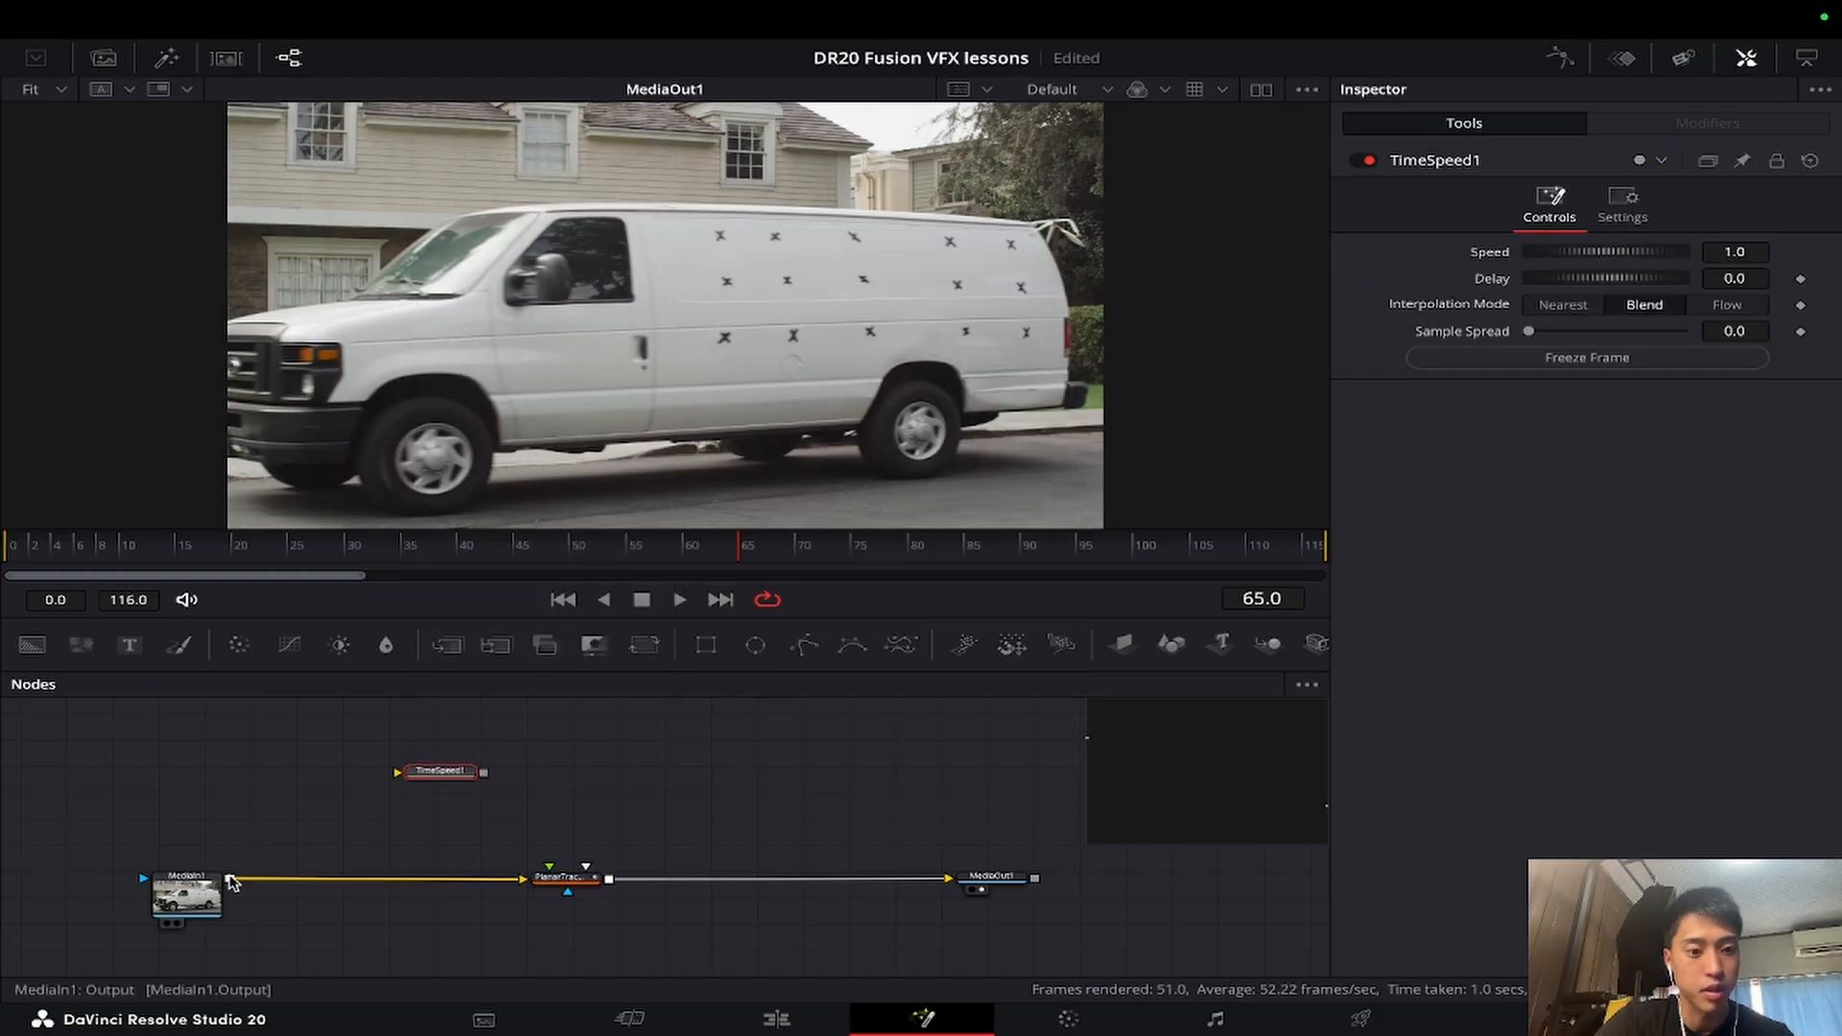
{"action": "left_click_drag", "start_coordinate": [230, 879], "coordinate": [399, 773]}
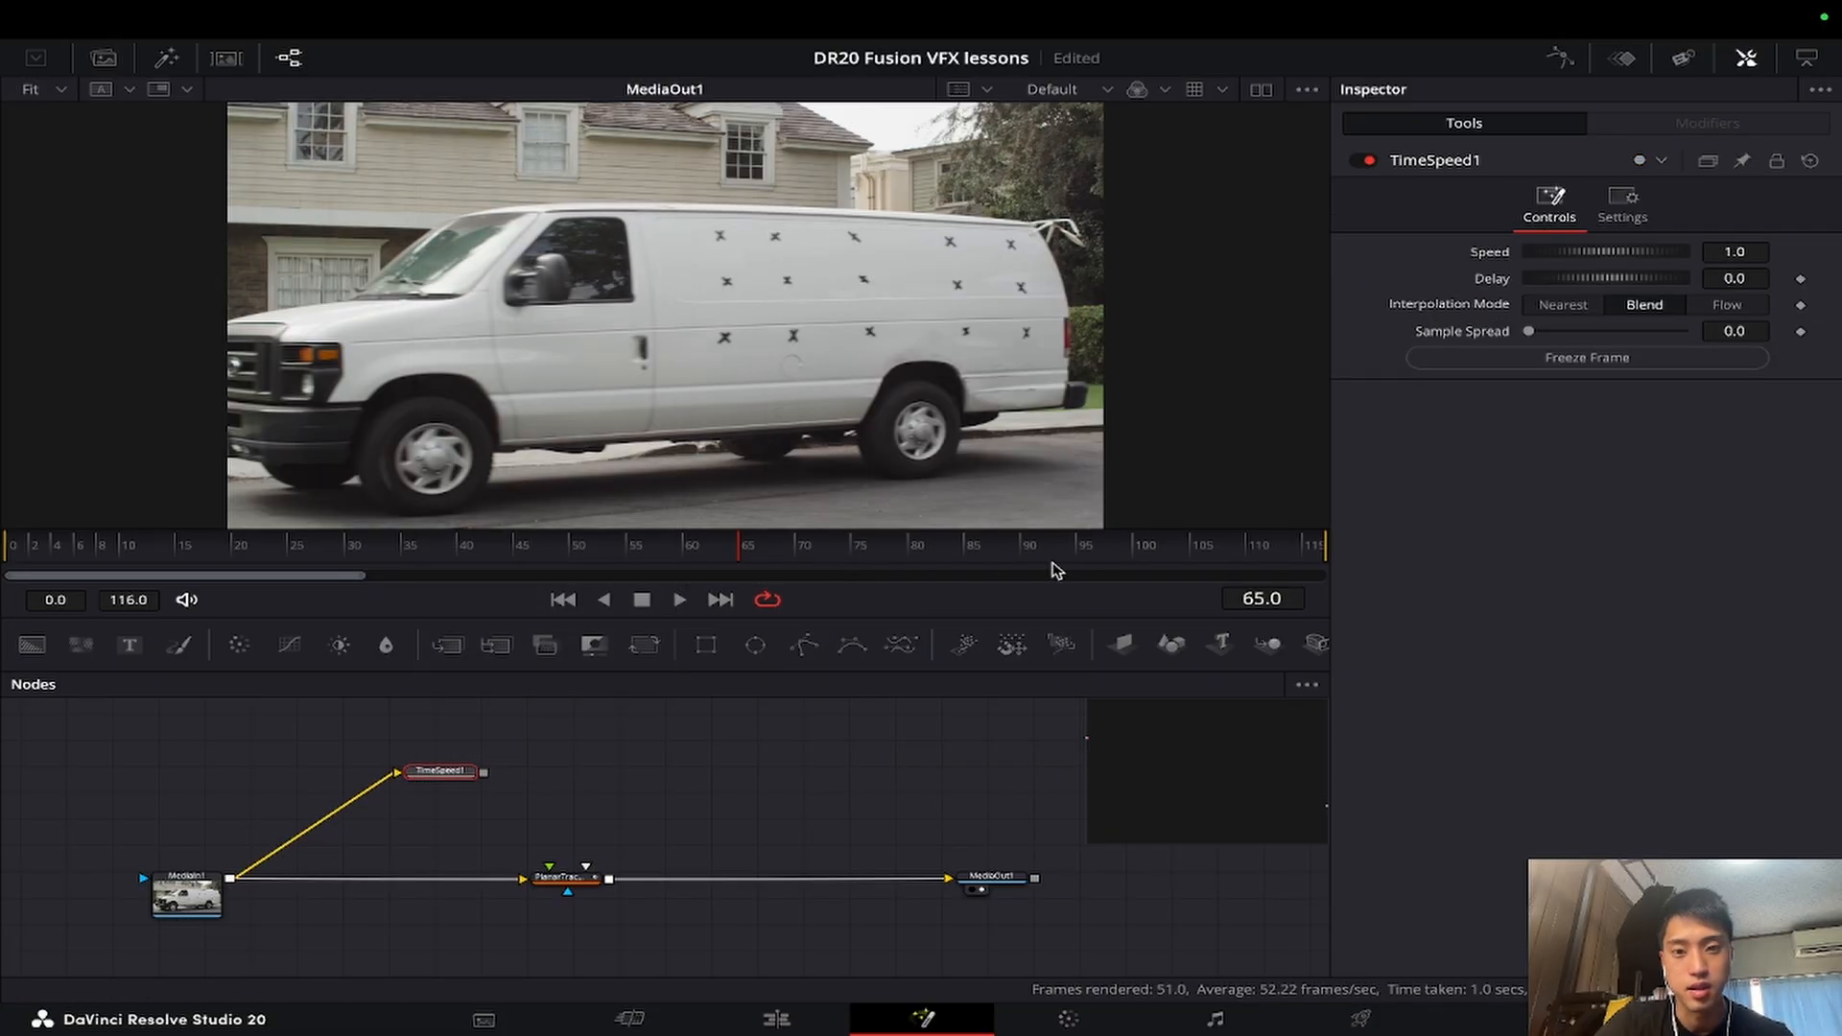
Step: Freeze TimeSpeed1 on frame 65 and show it in the viewer, scrubbing to check the still image
{"action": "left_click", "coordinate": [1663, 365]}
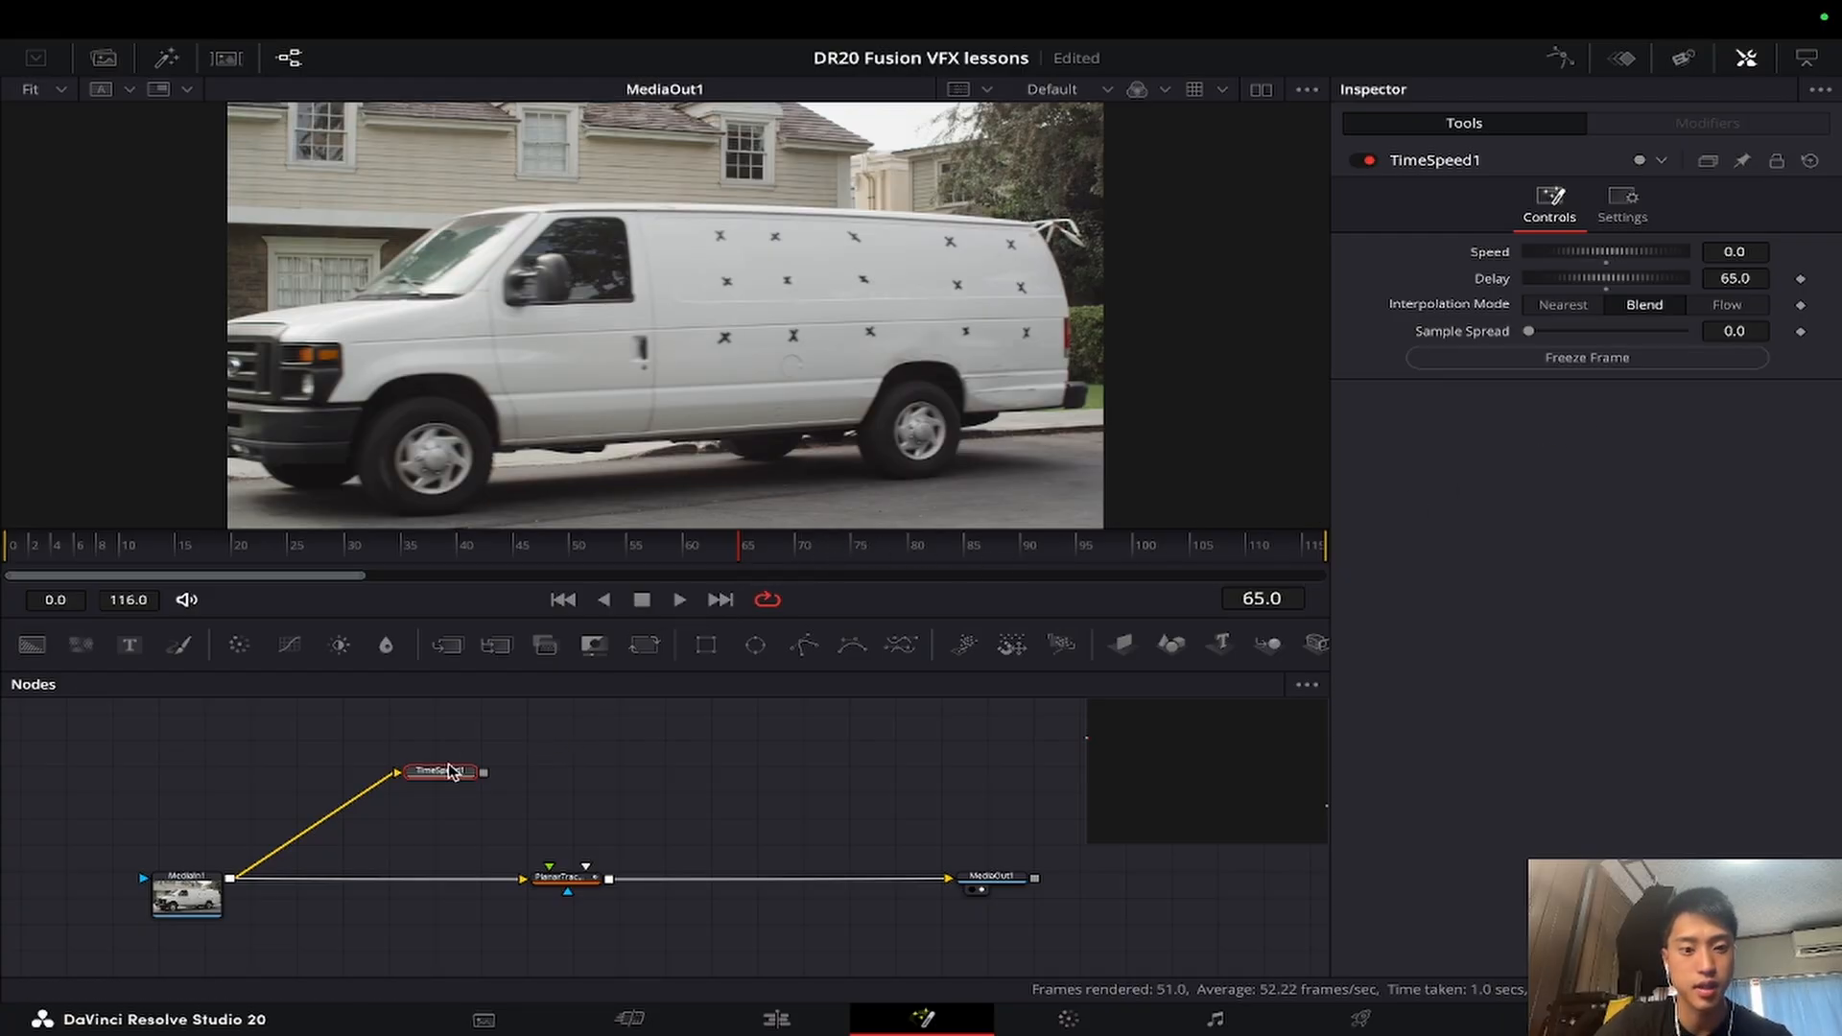
{"action": "key", "text": "2"}
{"action": "left_click_drag", "start_coordinate": [307, 552], "coordinate": [336, 626]}
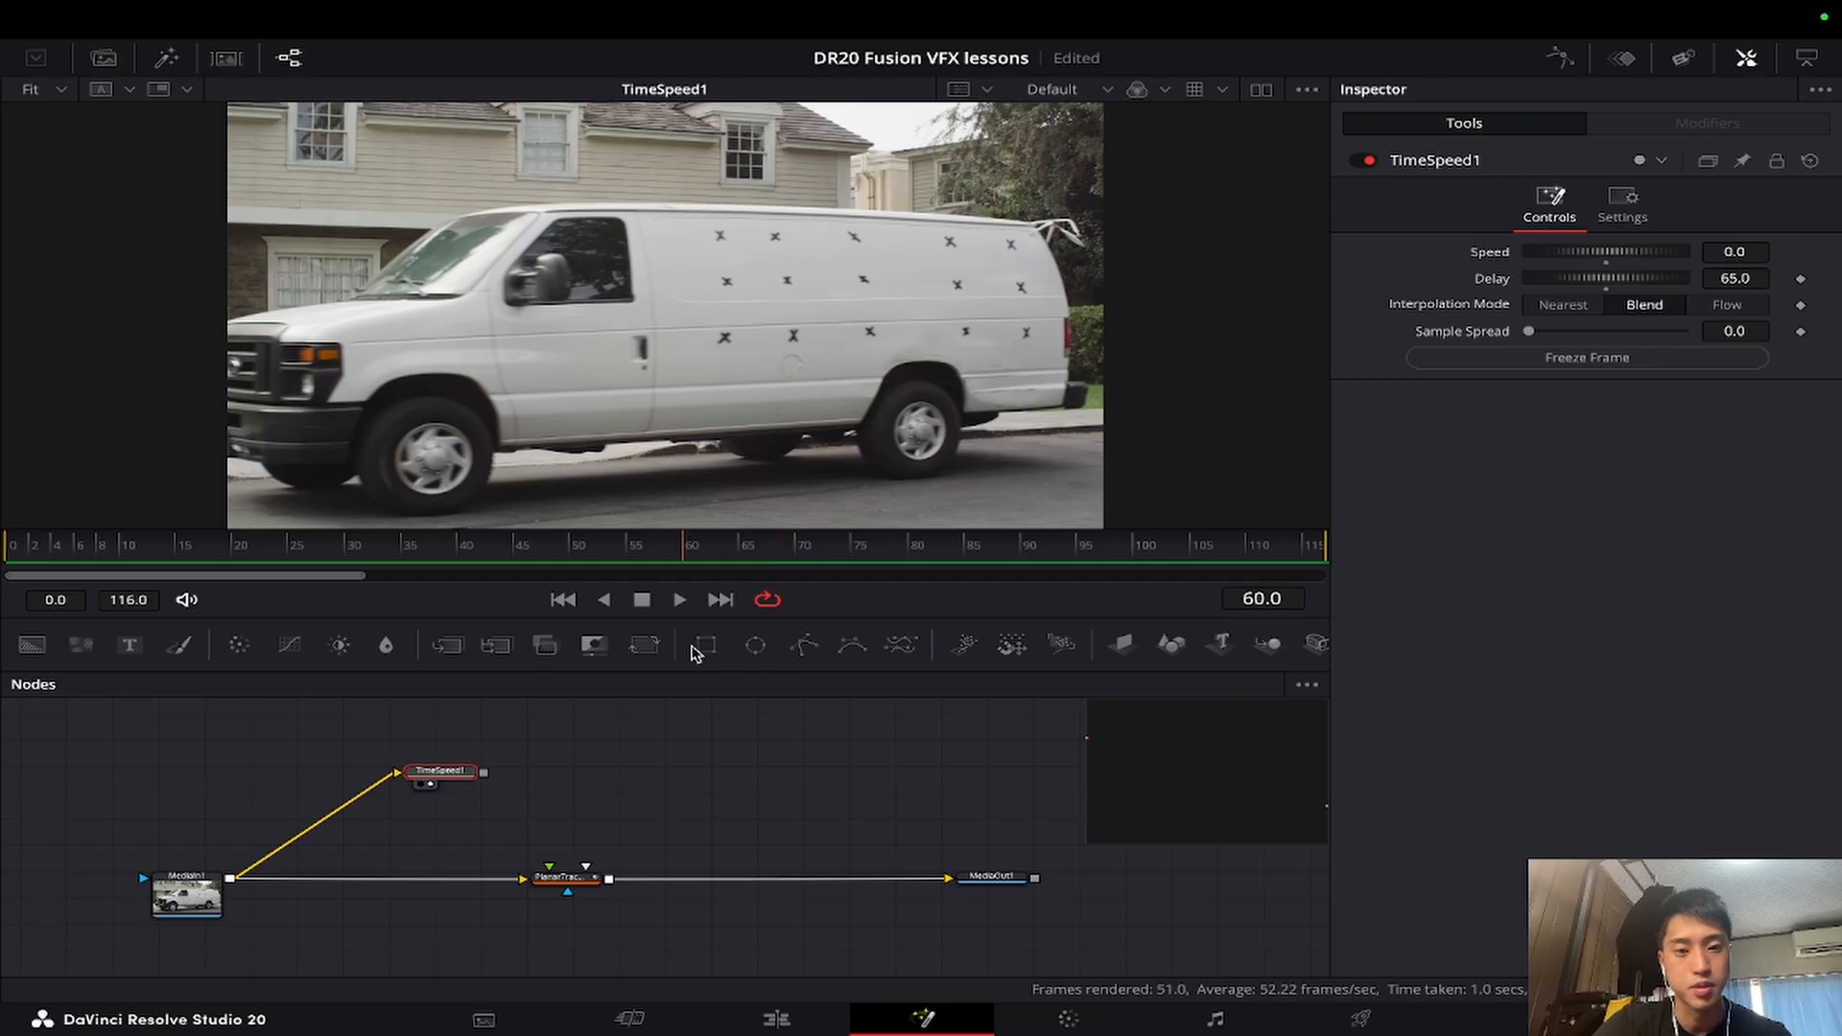
{"action": "left_click_drag", "start_coordinate": [692, 647], "coordinate": [747, 649]}
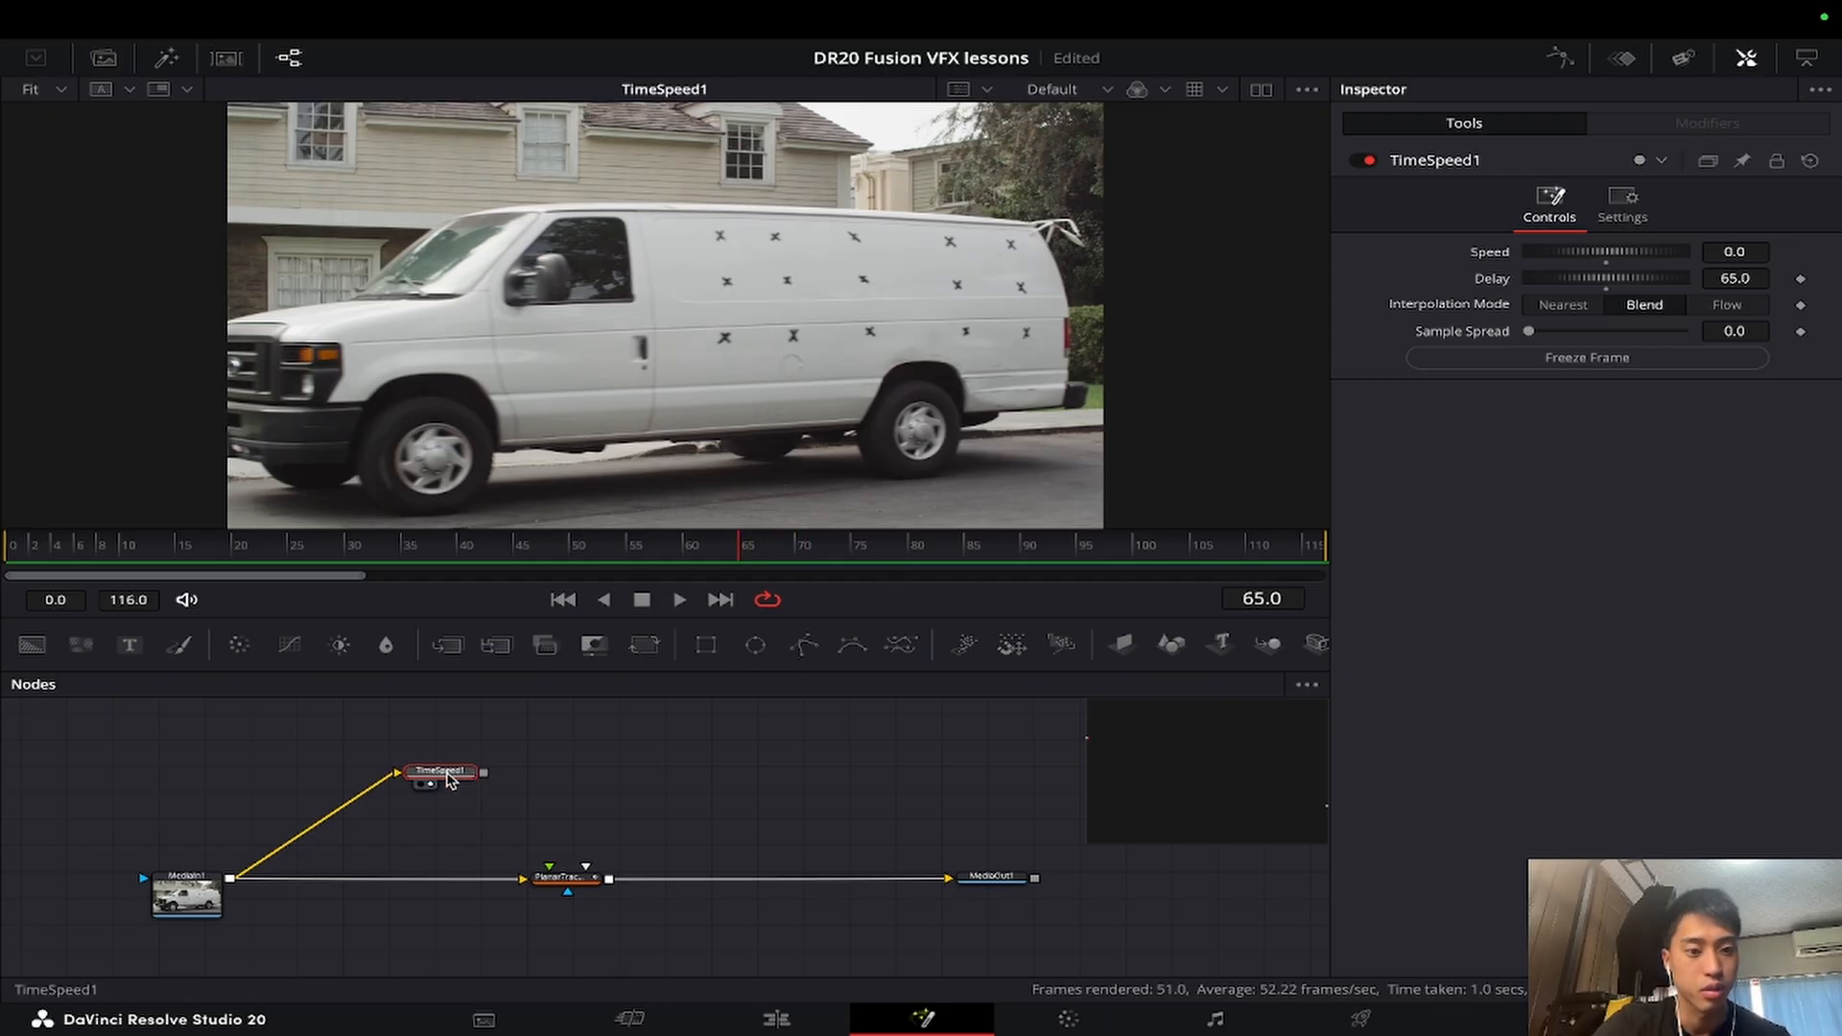
Step: Add a Paint node after TimeSpeed1, set its apply mode to Clone, and show its output enlarged in the viewer
{"action": "left_click", "coordinate": [179, 650]}
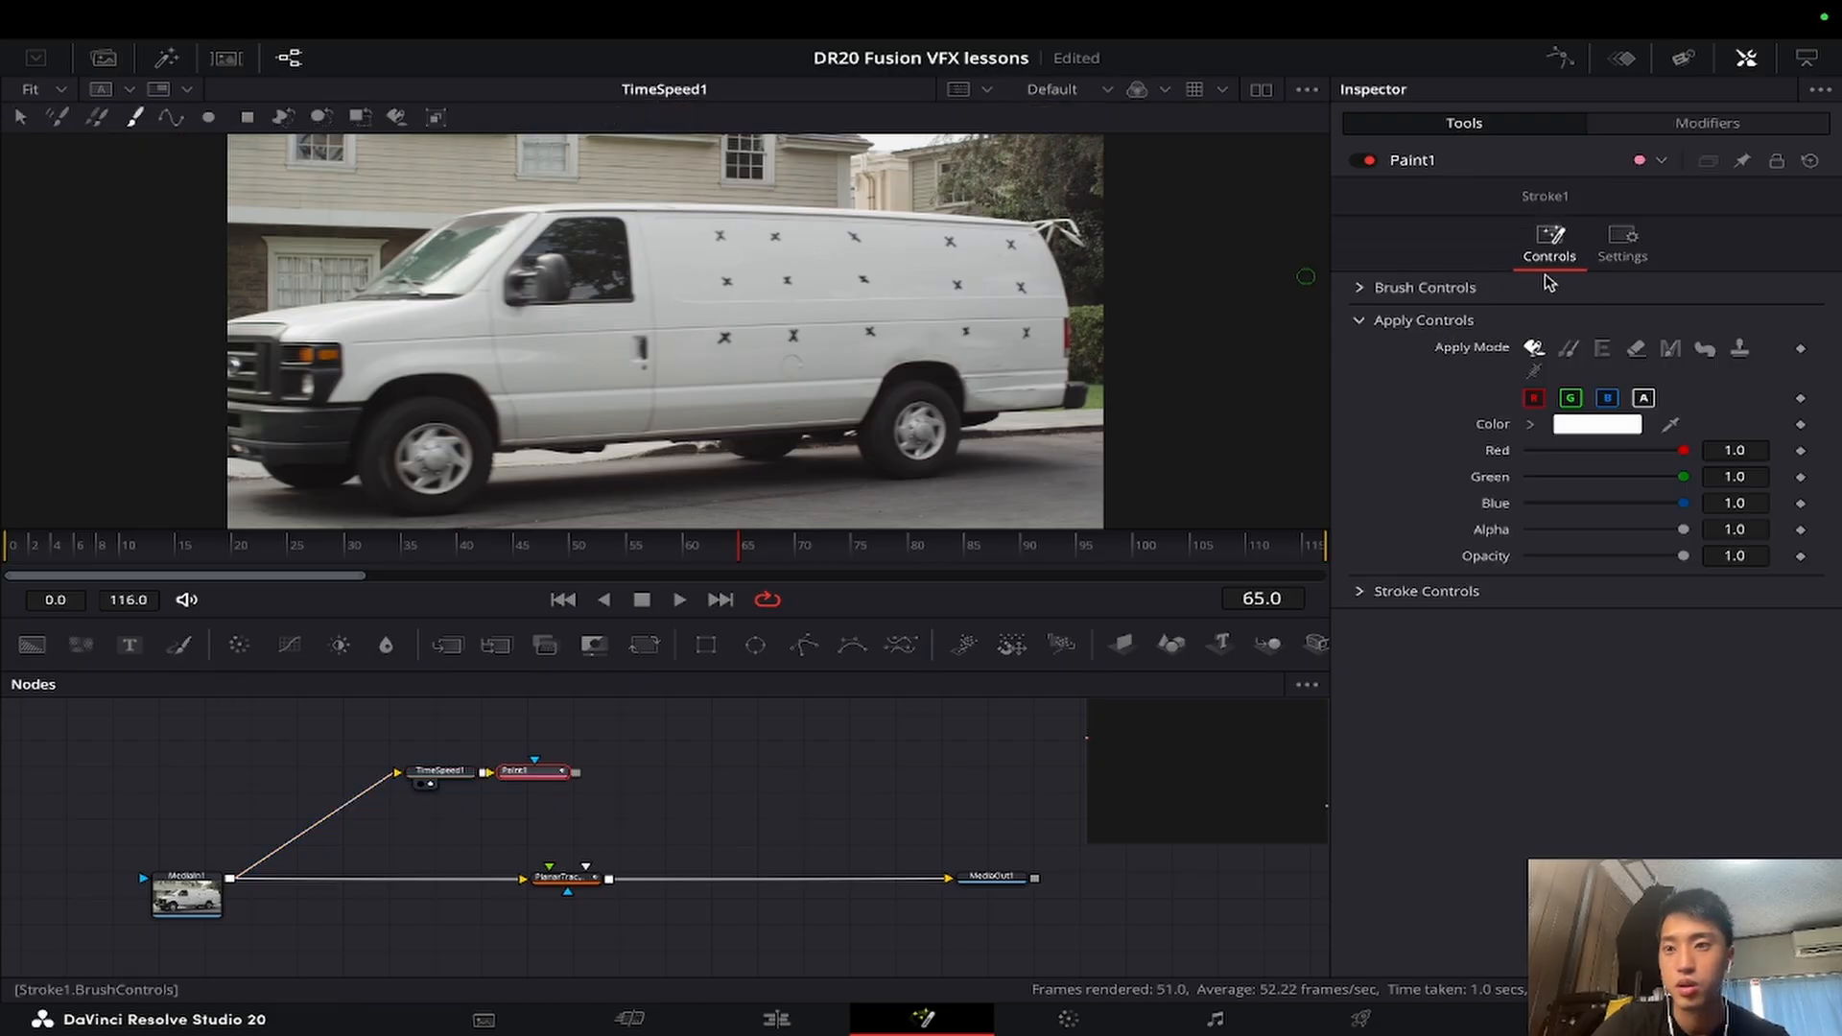
{"action": "left_click", "coordinate": [1568, 348]}
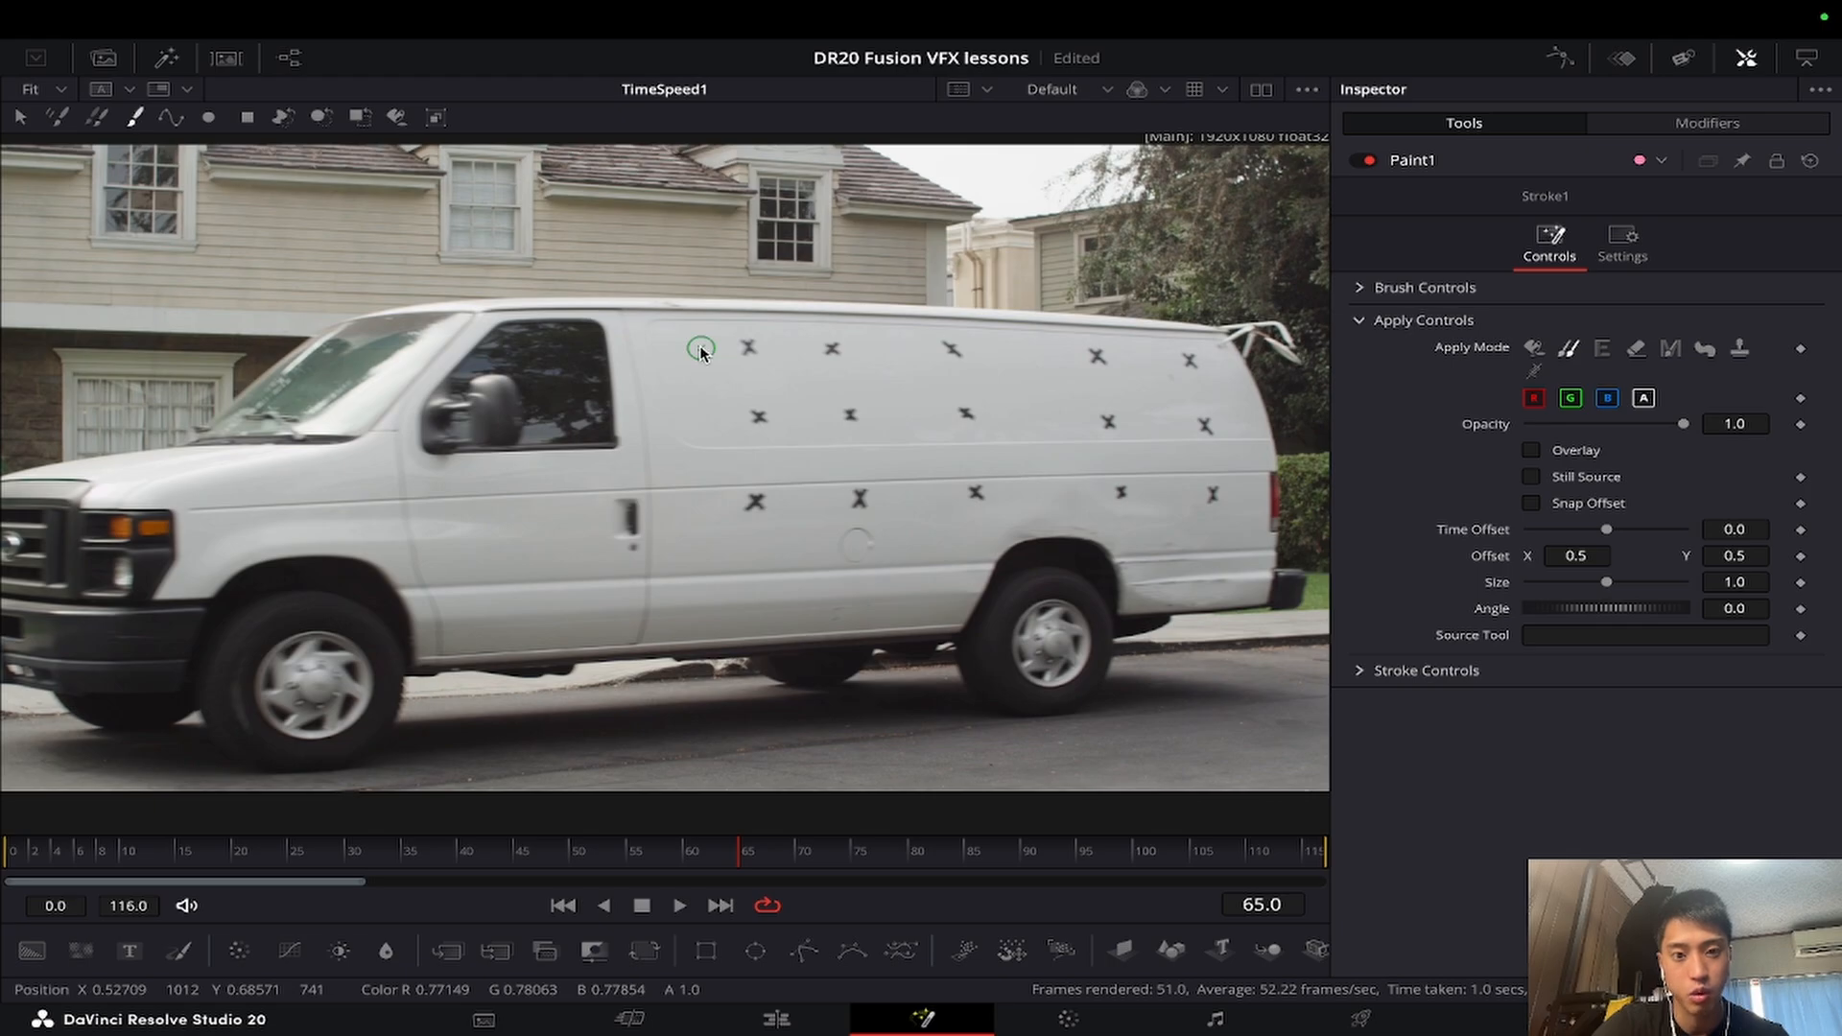
{"action": "left_click", "coordinate": [700, 350], "text": "alt"}
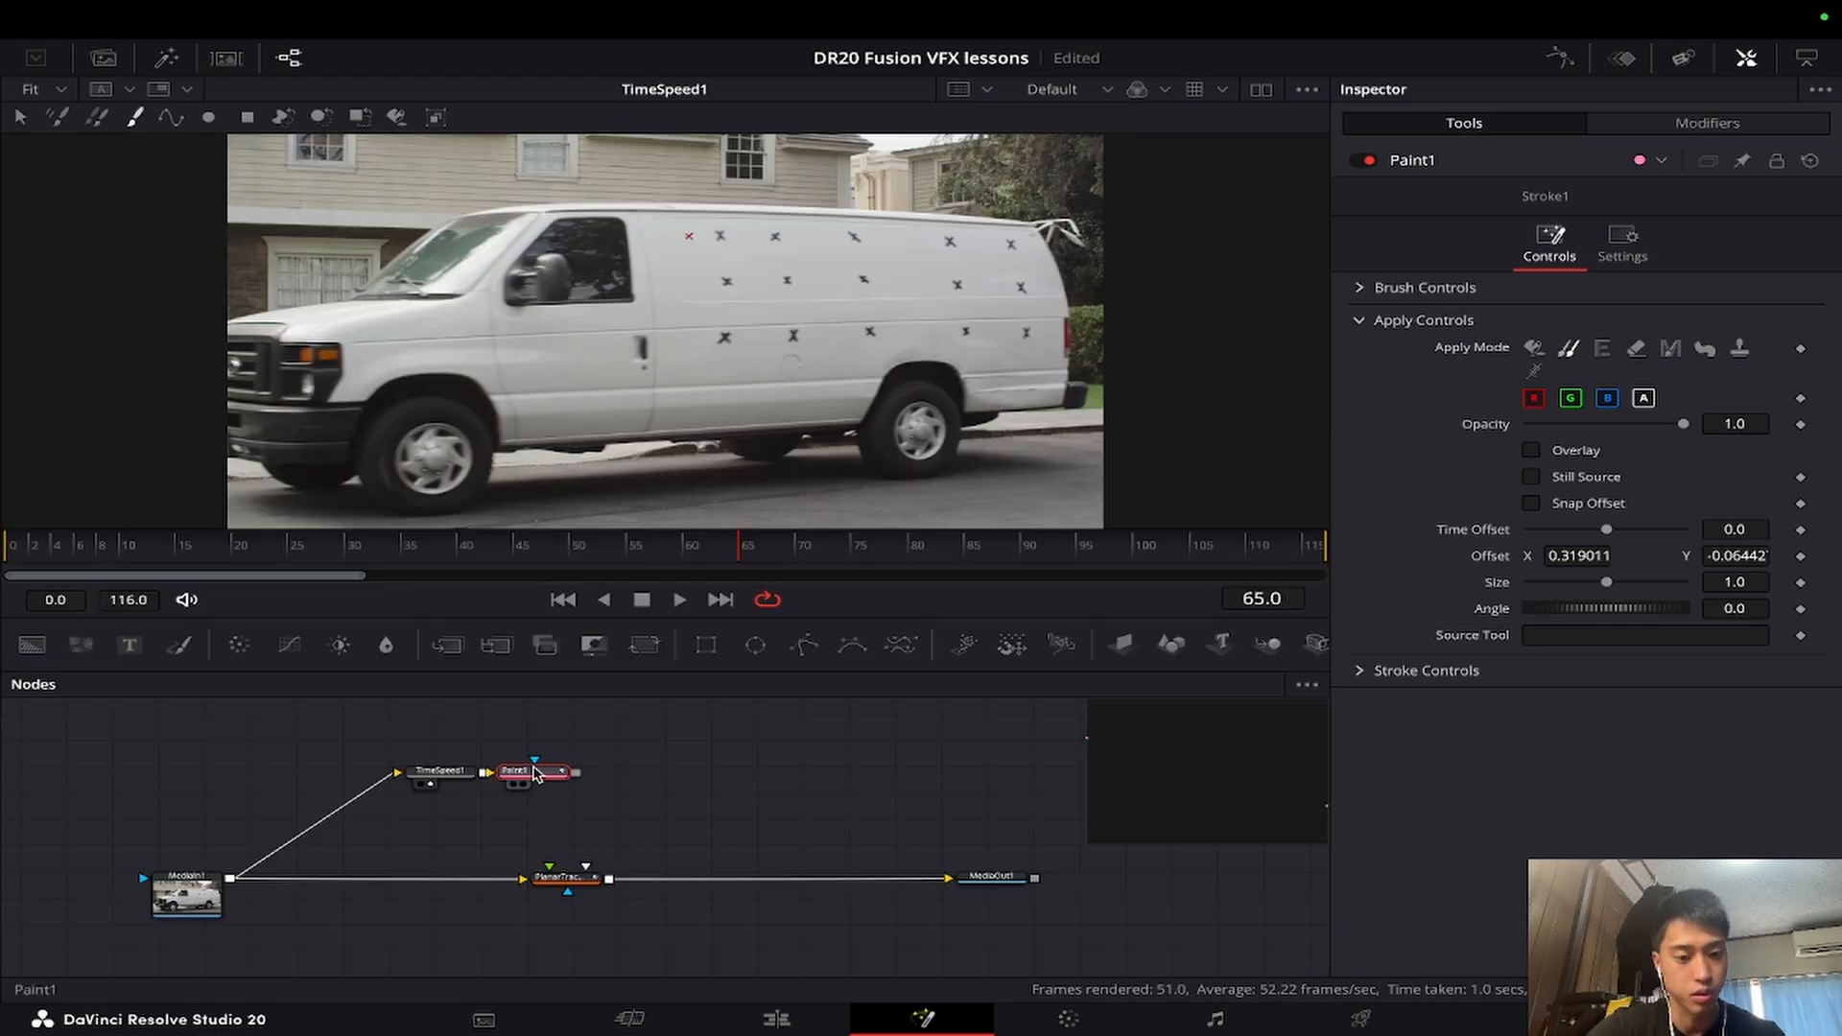
{"action": "key", "text": "2"}
{"action": "key", "text": "F5"}
{"action": "scroll", "coordinate": [741, 348], "scroll_direction": "up", "scroll_amount": 2}
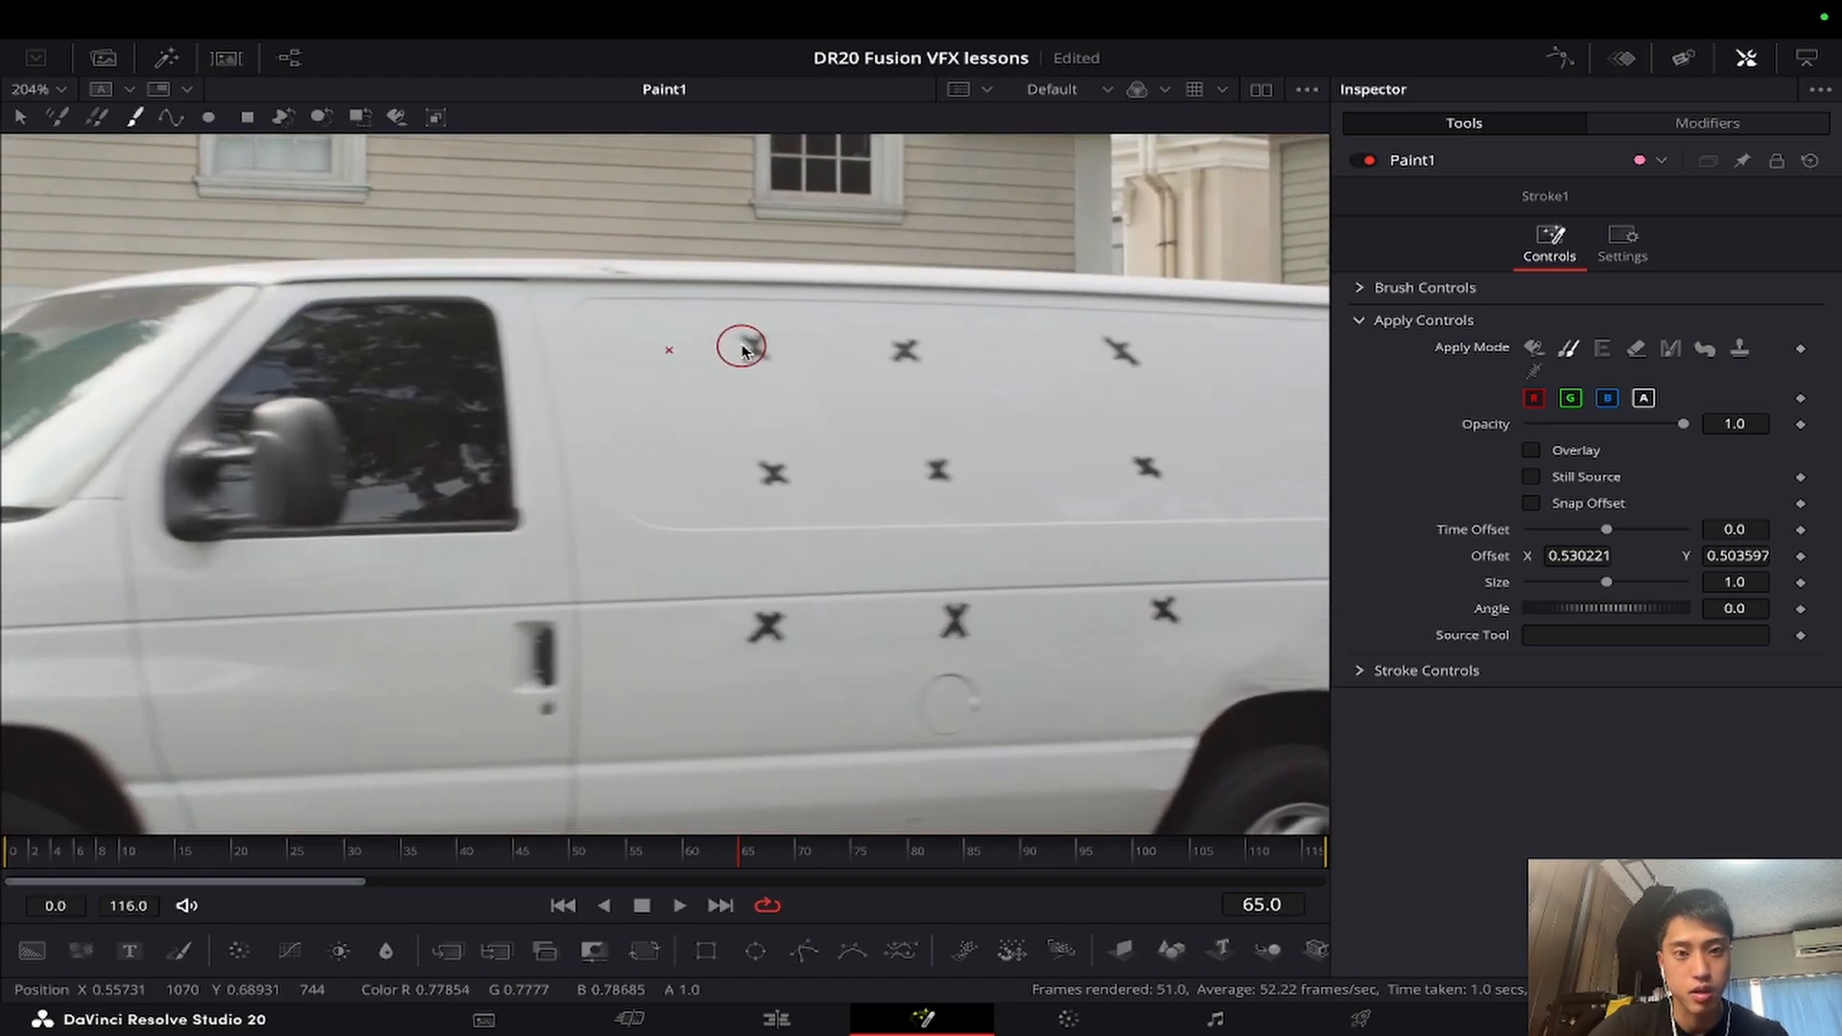
Step: Clone clean bodywork over the X-shaped tracking marks in the upper and middle rows of the van's side
{"action": "mouse_move", "coordinate": [785, 368]}
{"action": "left_mouse_down"}
{"action": "mouse_move", "coordinate": [752, 353]}
{"action": "mouse_move", "coordinate": [781, 342]}
{"action": "mouse_move", "coordinate": [764, 338]}
{"action": "left_mouse_up"}
{"action": "left_click", "coordinate": [707, 469], "text": "alt"}
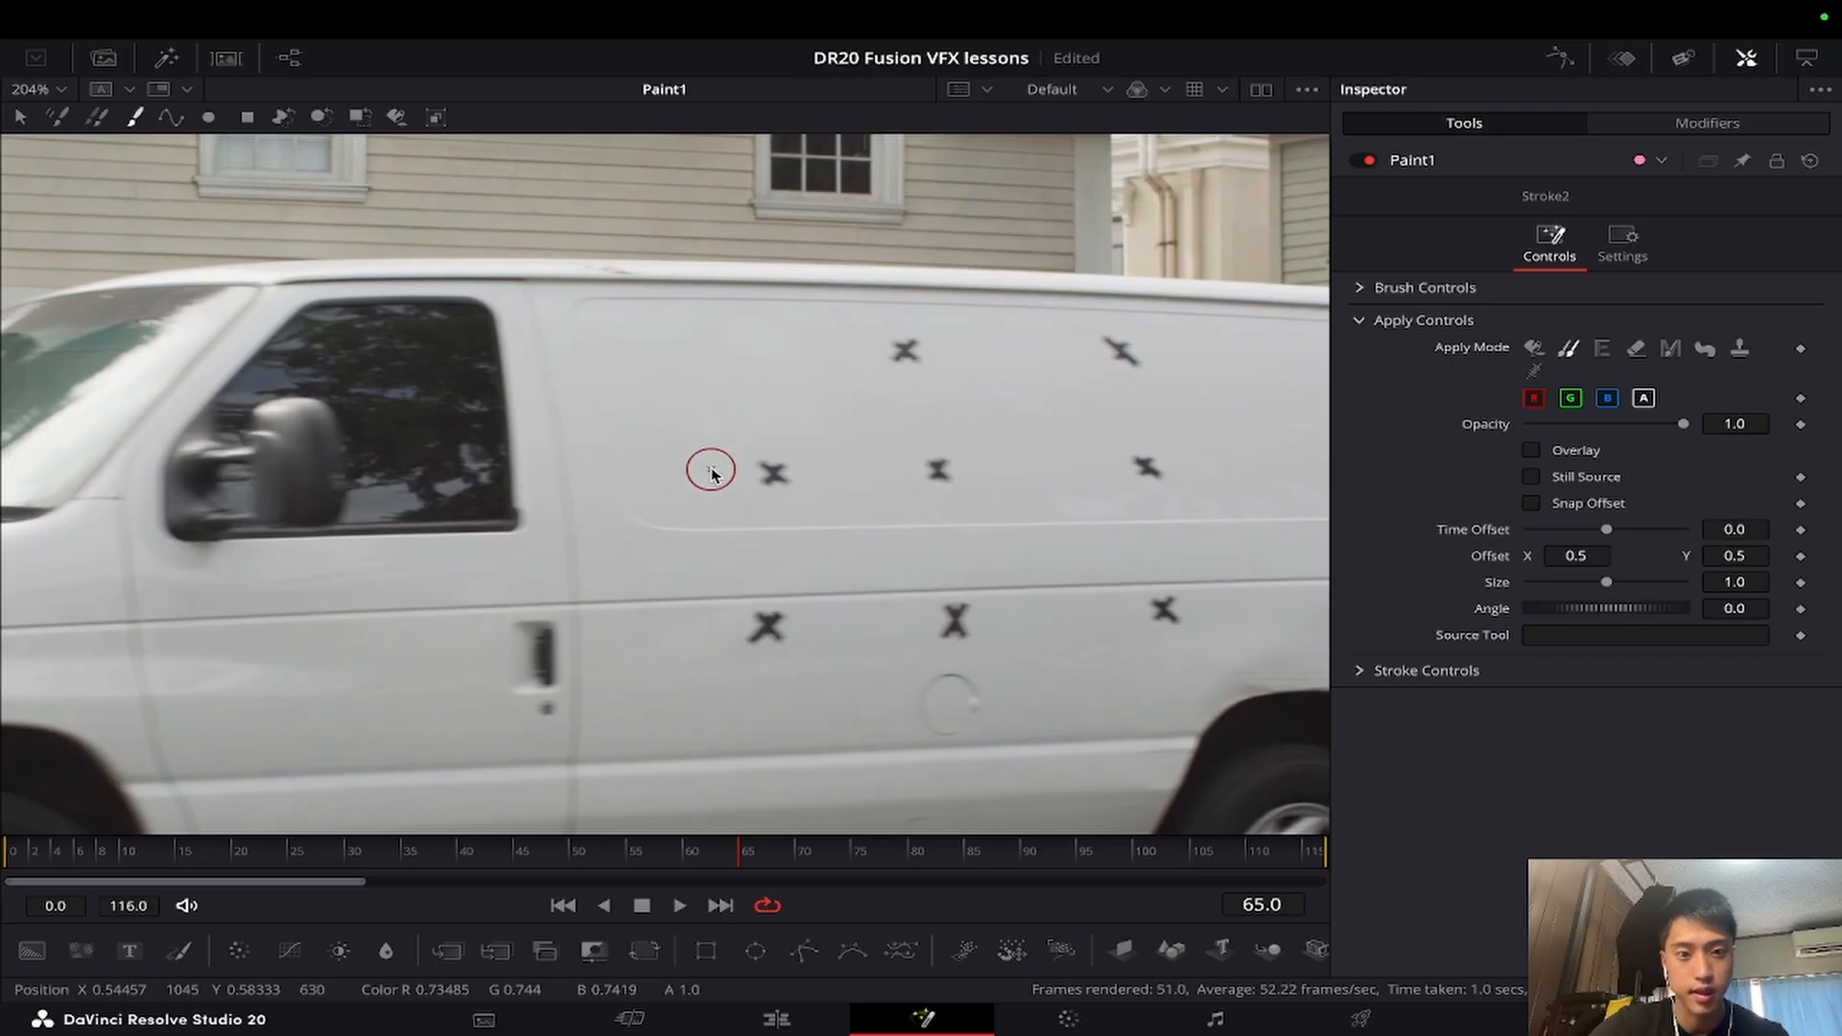
{"action": "left_click_drag", "start_coordinate": [767, 475], "coordinate": [798, 491]}
{"action": "left_click", "coordinate": [818, 345], "text": "alt"}
{"action": "left_click_drag", "start_coordinate": [900, 348], "coordinate": [912, 355]}
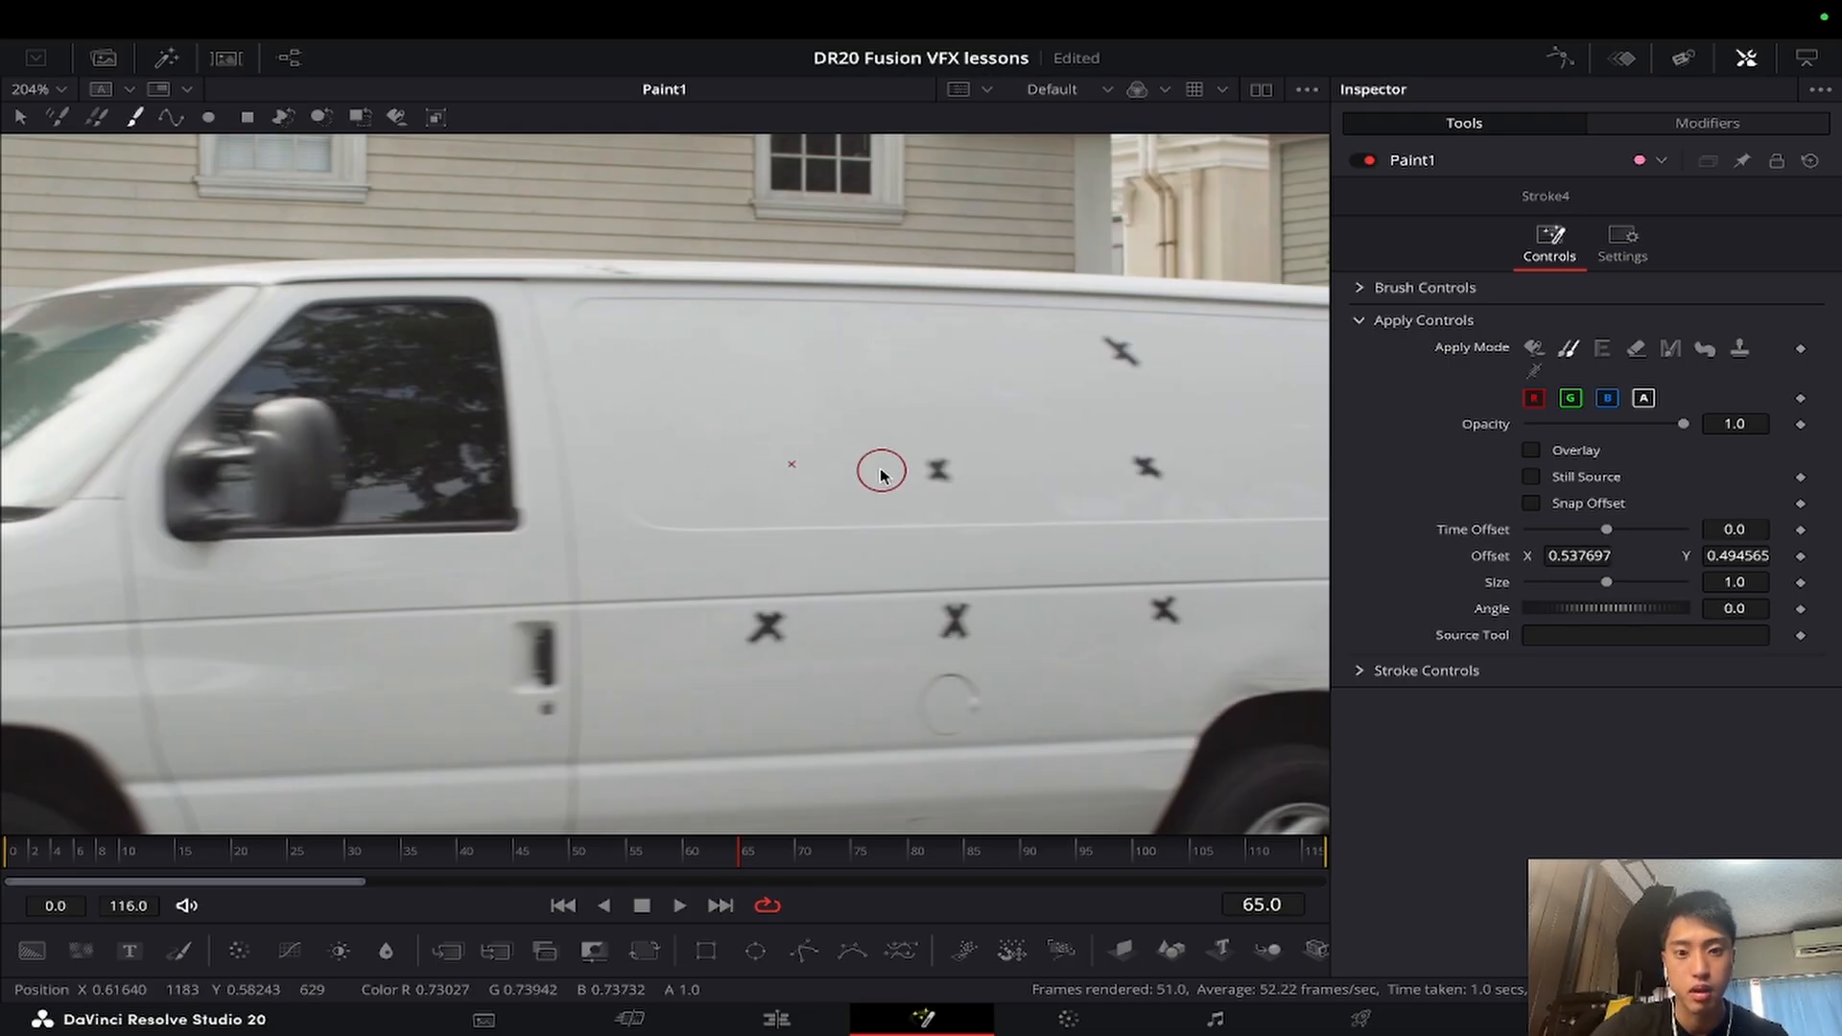
{"action": "left_click", "coordinate": [880, 470], "text": "alt"}
{"action": "left_click_drag", "start_coordinate": [934, 466], "coordinate": [942, 474]}
{"action": "left_click_drag", "start_coordinate": [1127, 355], "coordinate": [1108, 349]}
{"action": "left_click_drag", "start_coordinate": [1143, 466], "coordinate": [1151, 473]}
Step: Clone out the remaining tracking marks in those rows toward the rear of the van
{"action": "scroll", "coordinate": [1150, 471], "scroll_direction": "right", "scroll_amount": 4}
{"action": "left_click_drag", "start_coordinate": [1203, 371], "coordinate": [1193, 362]}
{"action": "scroll", "coordinate": [1217, 485], "scroll_direction": "right", "scroll_amount": 5}
{"action": "left_click_drag", "start_coordinate": [1013, 399], "coordinate": [1001, 391]}
Step: Clone out the lower row of tracking marks, redoing the strokes on its middle mark, and fit the whole frame in the viewer
{"action": "scroll", "coordinate": [1131, 500], "scroll_direction": "left", "scroll_amount": 8}
{"action": "left_click_drag", "start_coordinate": [739, 573], "coordinate": [754, 582]}
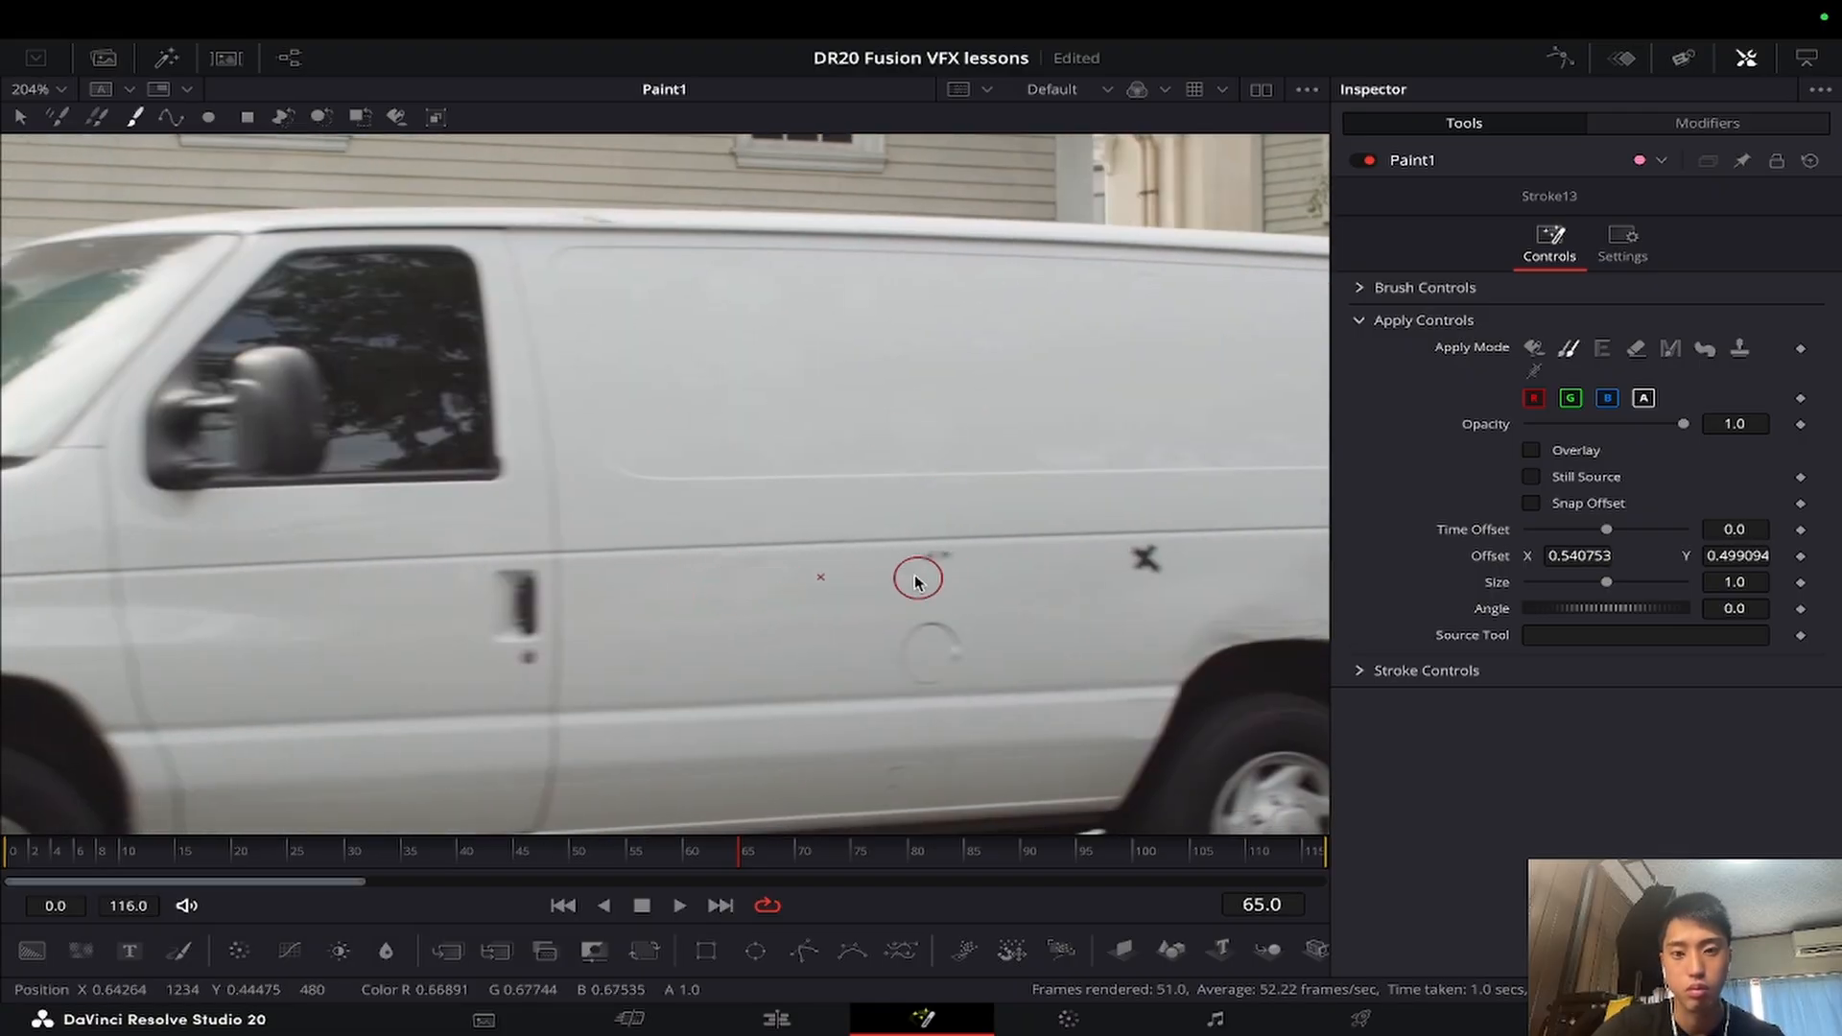
{"action": "left_click_drag", "start_coordinate": [1151, 560], "coordinate": [1143, 556]}
{"action": "key", "text": "super+z"}
{"action": "key", "text": "super+z"}
{"action": "left_click_drag", "start_coordinate": [931, 576], "coordinate": [942, 566]}
{"action": "scroll", "coordinate": [1132, 570], "scroll_direction": "right", "scroll_amount": 4}
{"action": "left_click_drag", "start_coordinate": [1142, 561], "coordinate": [1189, 557]}
{"action": "key", "text": "super+f"}
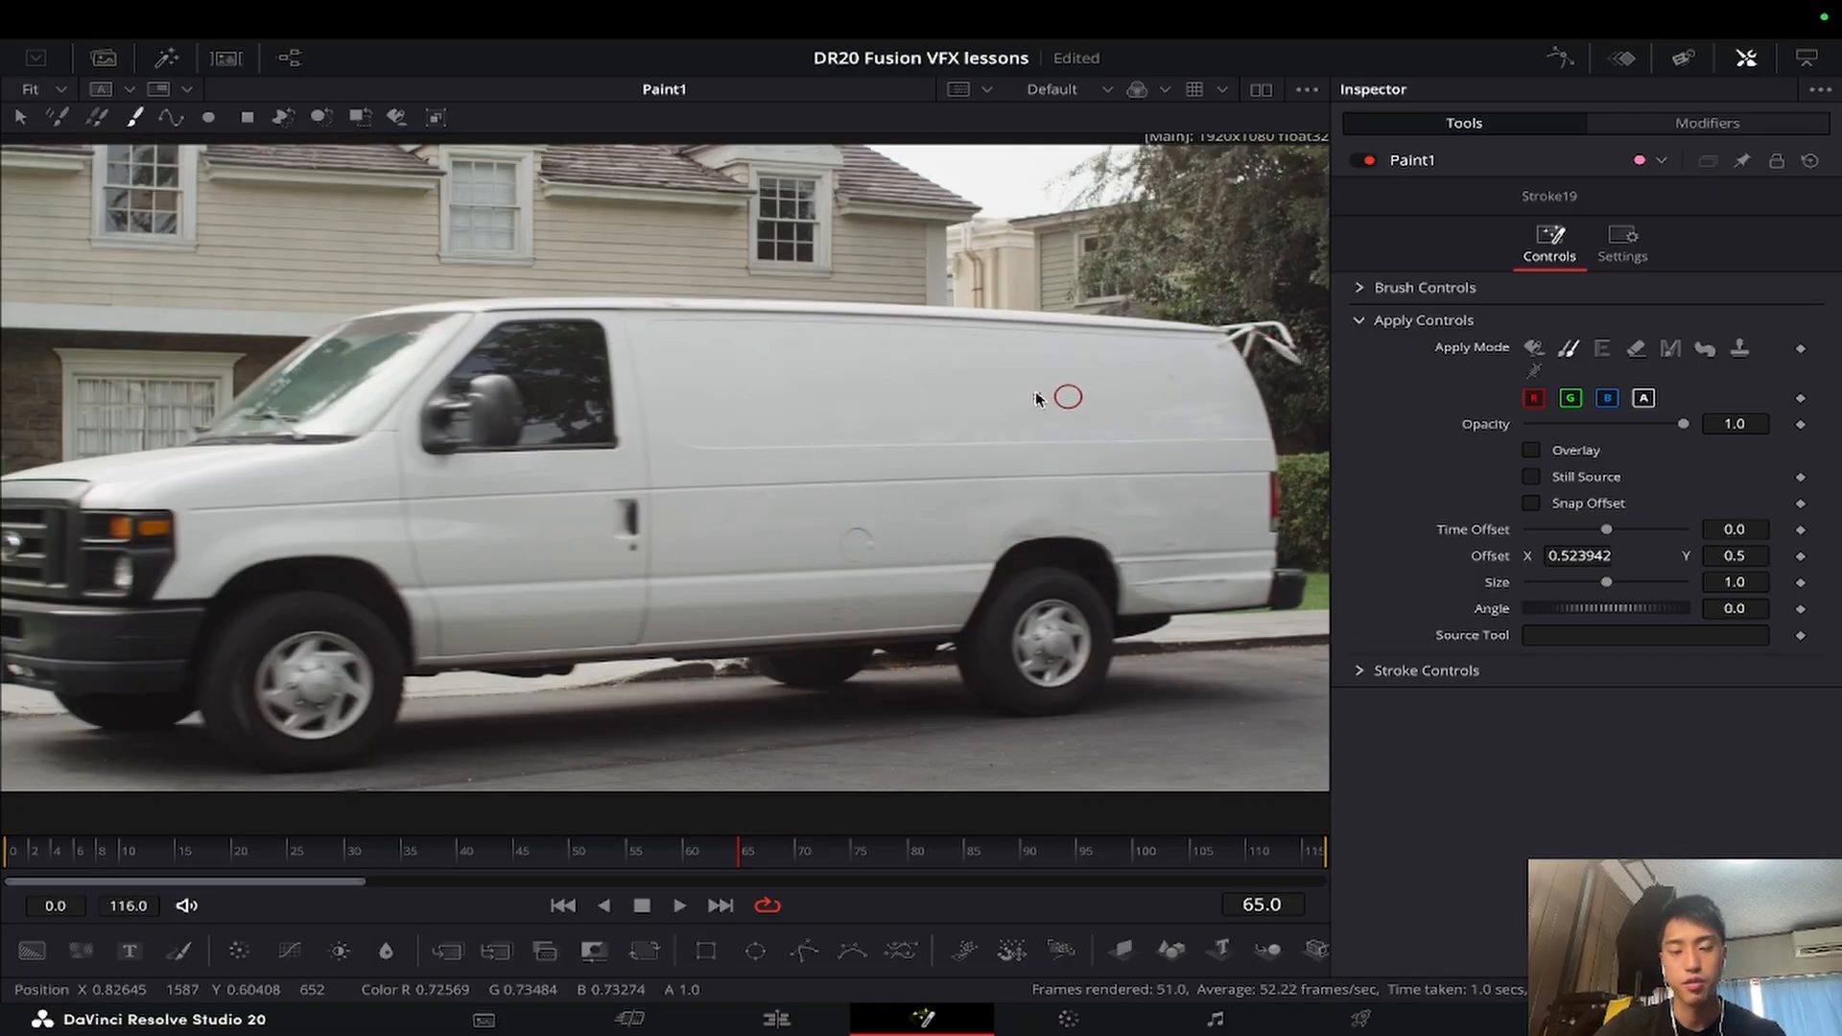
Step: Show the node graph and import PIZZA SIGN.psd from the Graphics folder on the Desktop as layered PSD nodes
{"action": "left_click", "coordinate": [288, 57]}
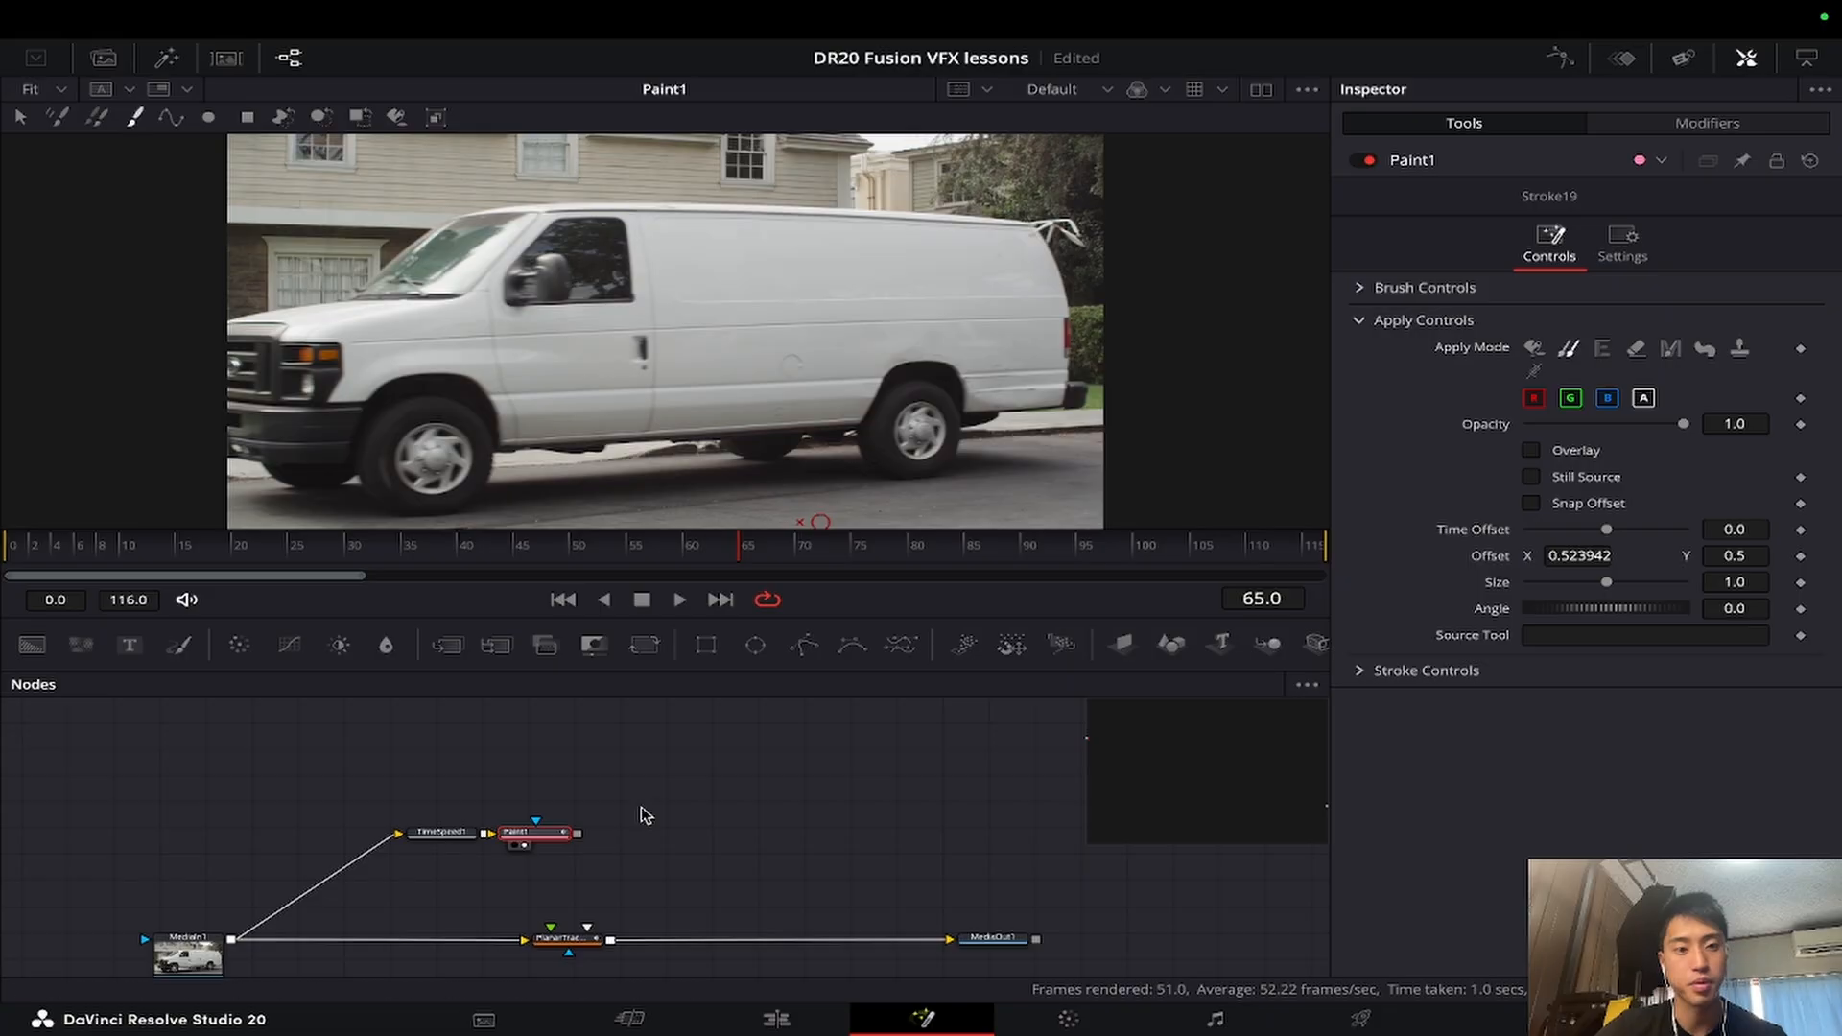
{"action": "left_click", "coordinate": [757, 19]}
{"action": "mouse_move", "coordinate": [804, 150]}
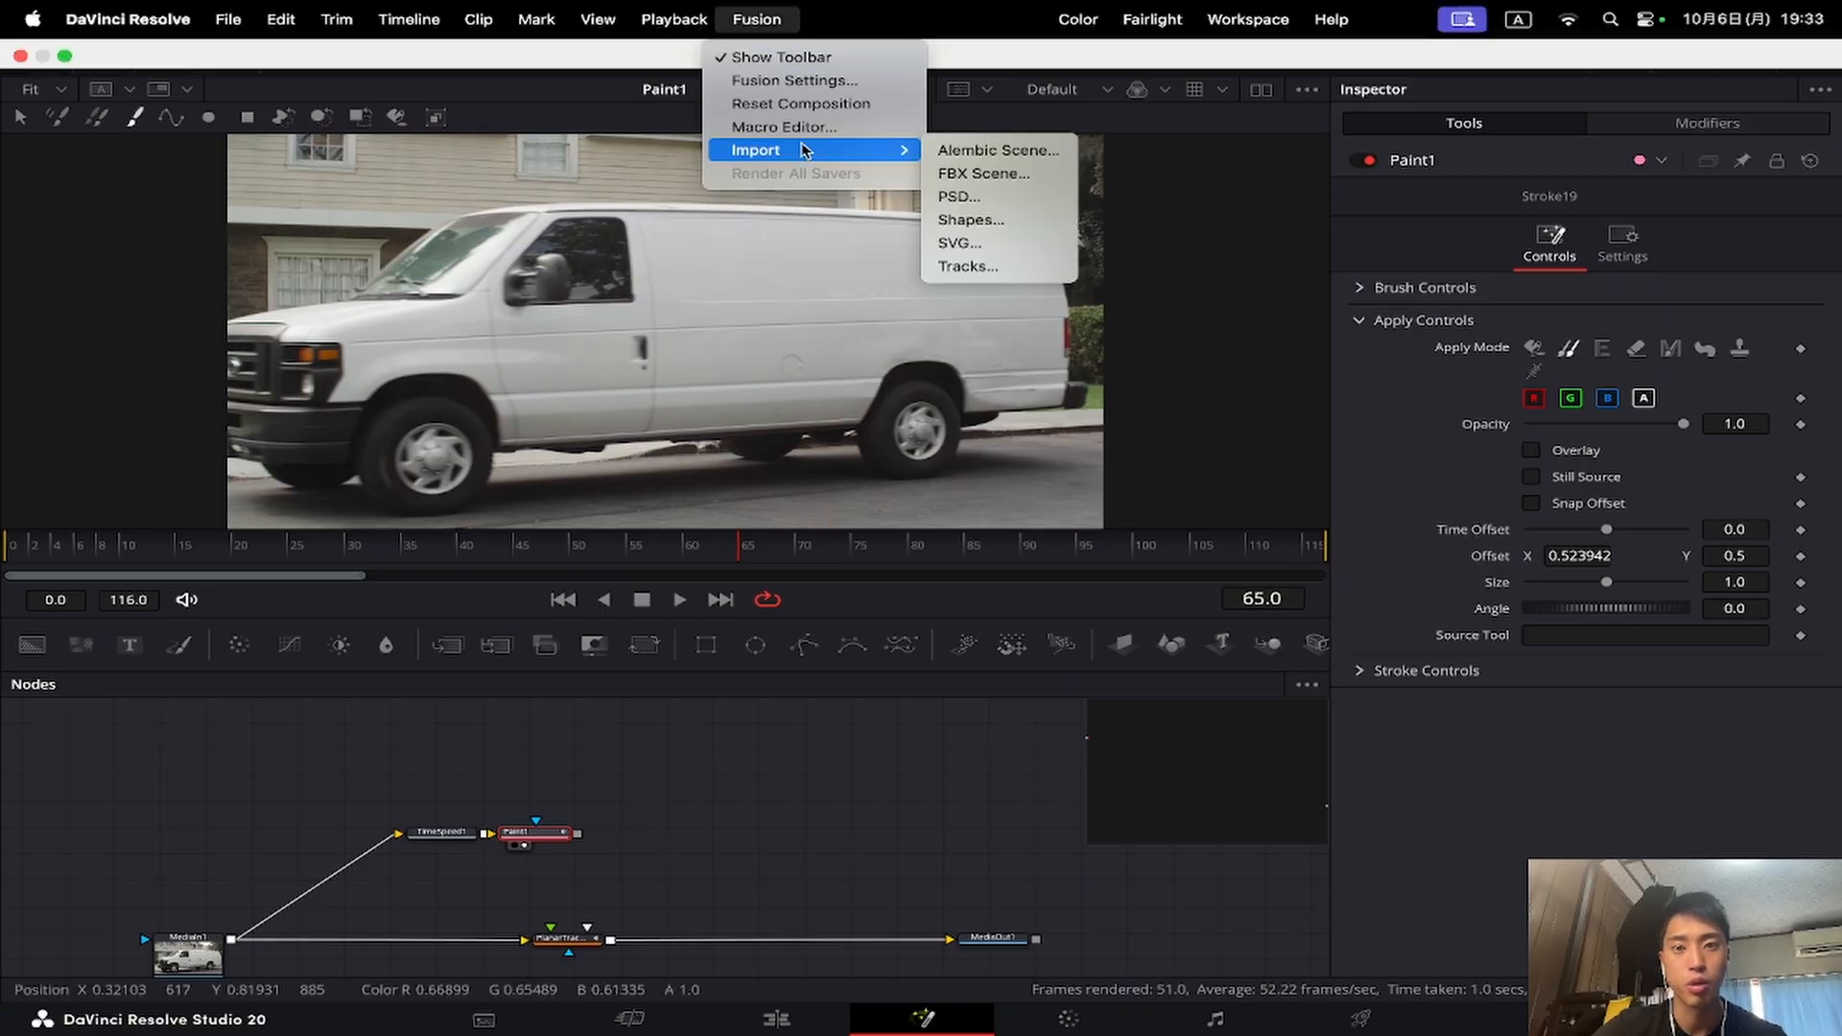
{"action": "left_click", "coordinate": [994, 197]}
{"action": "left_click", "coordinate": [510, 275]}
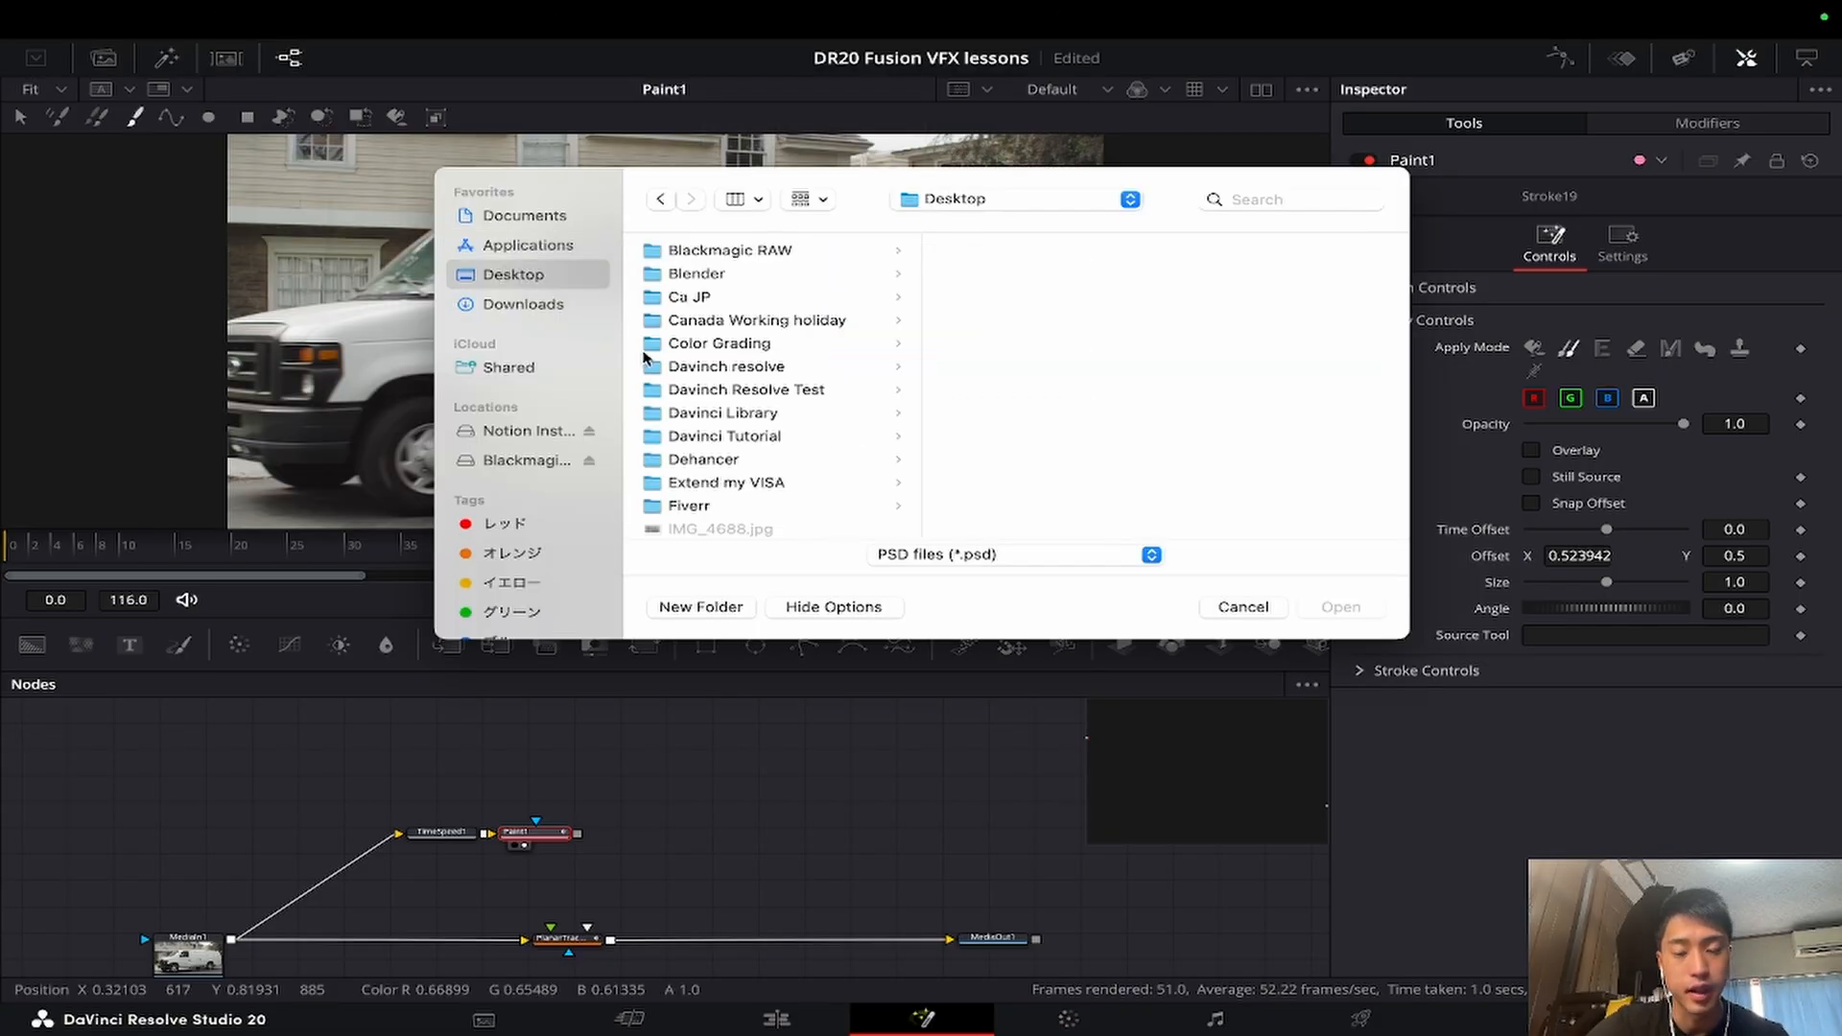
{"action": "left_click", "coordinate": [796, 390]}
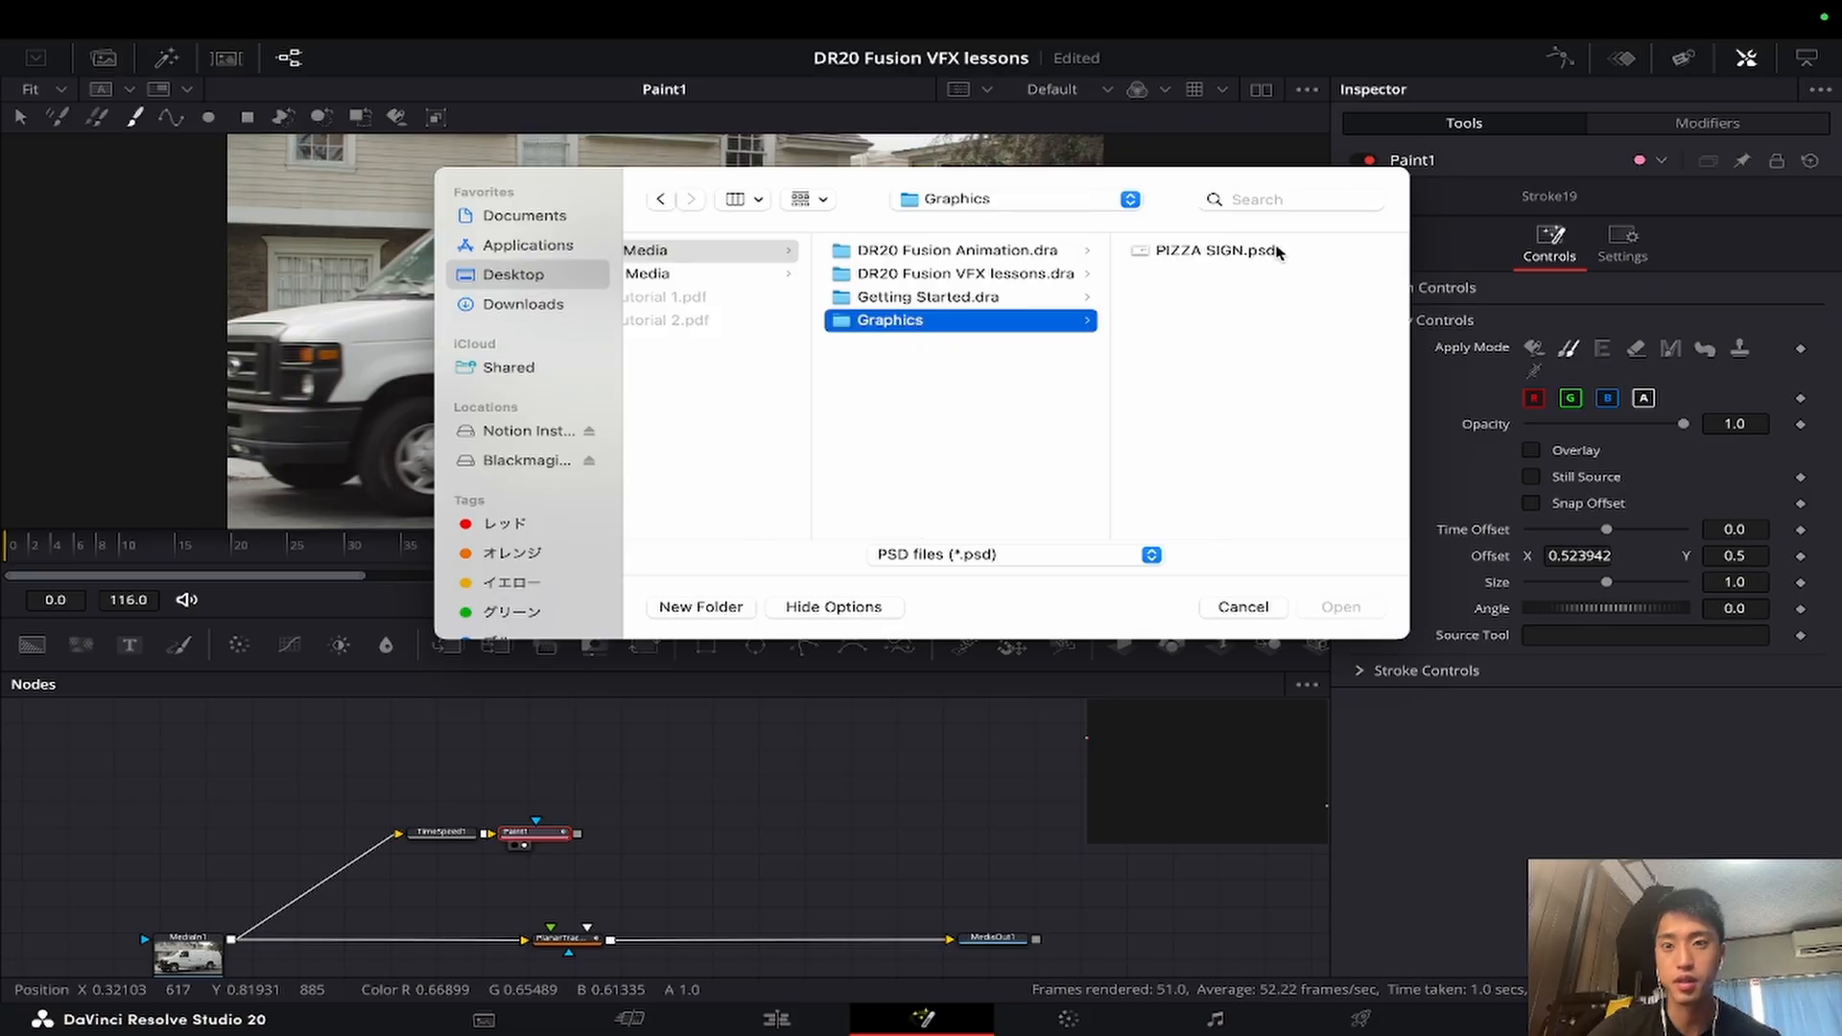
{"action": "left_click", "coordinate": [1266, 251]}
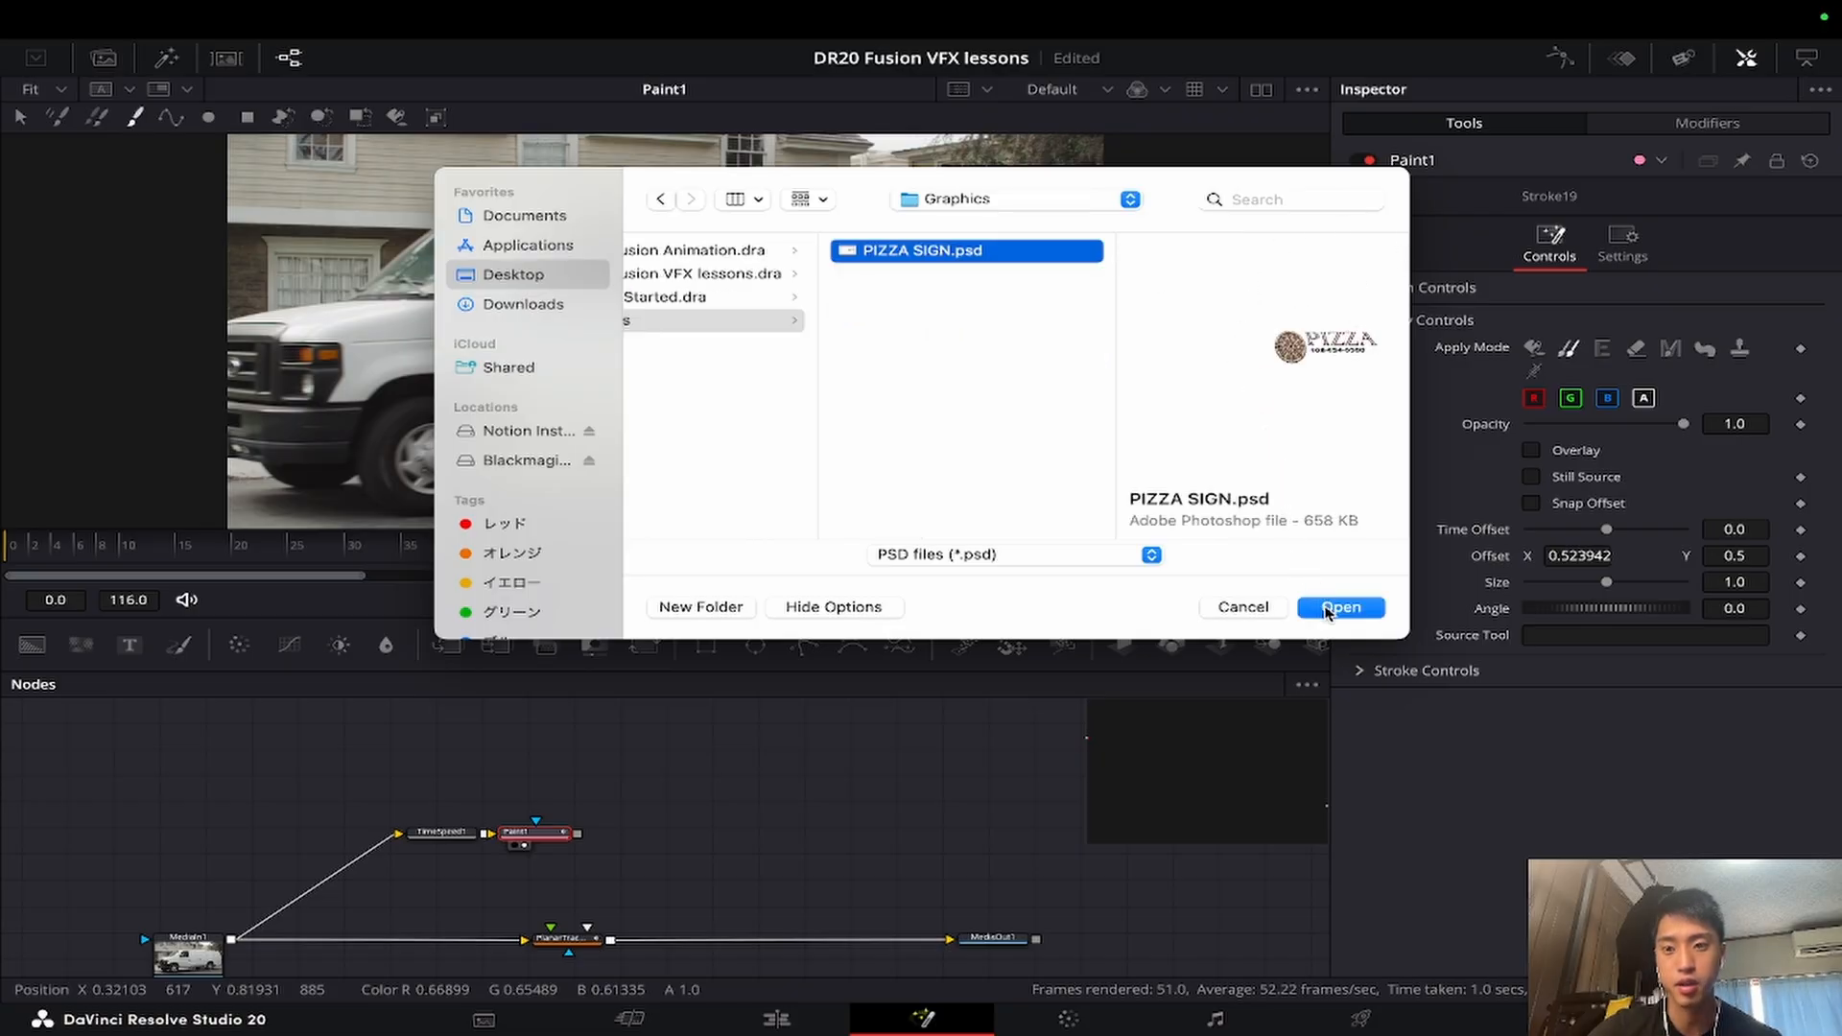
{"action": "left_click", "coordinate": [1327, 610]}
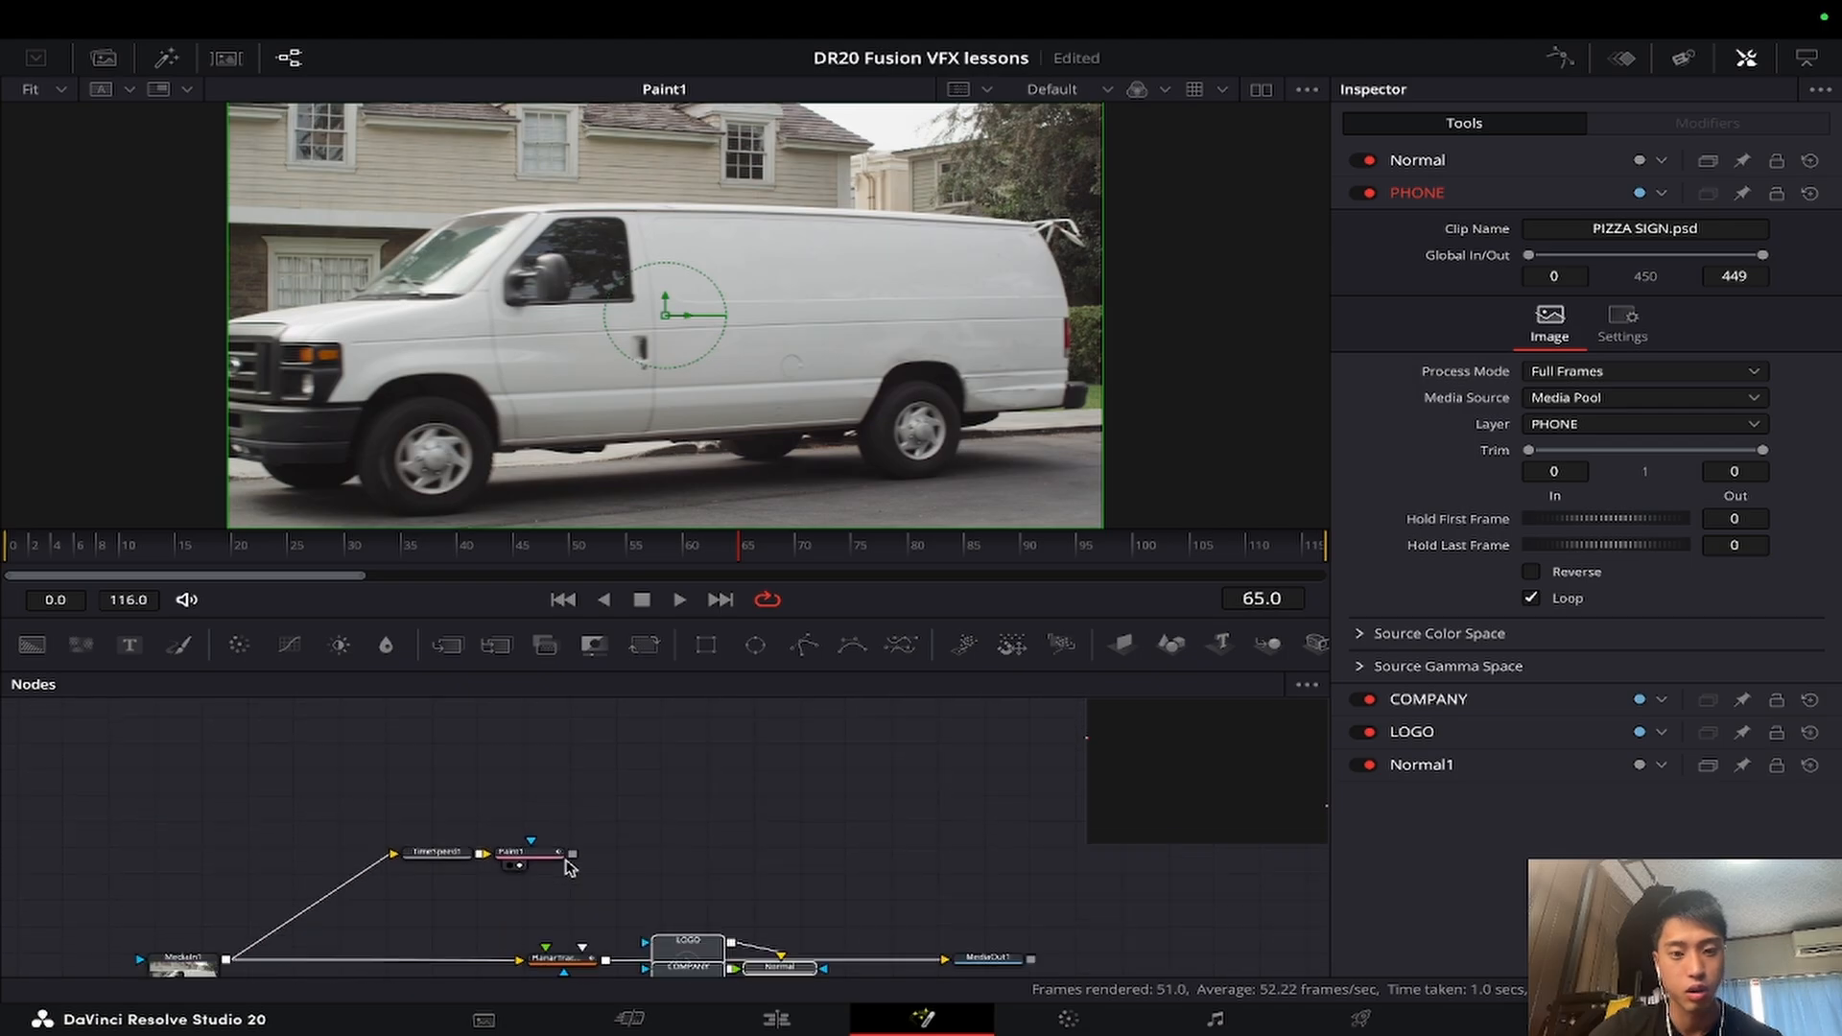
Step: Move the imported PSD nodes above the TimeSpeed1 branch and spread them out in an enlarged node graph
{"action": "scroll", "coordinate": [569, 866], "scroll_direction": "down", "scroll_amount": 1}
{"action": "left_click_drag", "start_coordinate": [683, 923], "coordinate": [498, 713]}
{"action": "left_click_drag", "start_coordinate": [744, 687], "coordinate": [744, 532]}
{"action": "scroll", "coordinate": [729, 732], "scroll_direction": "up", "scroll_amount": 5}
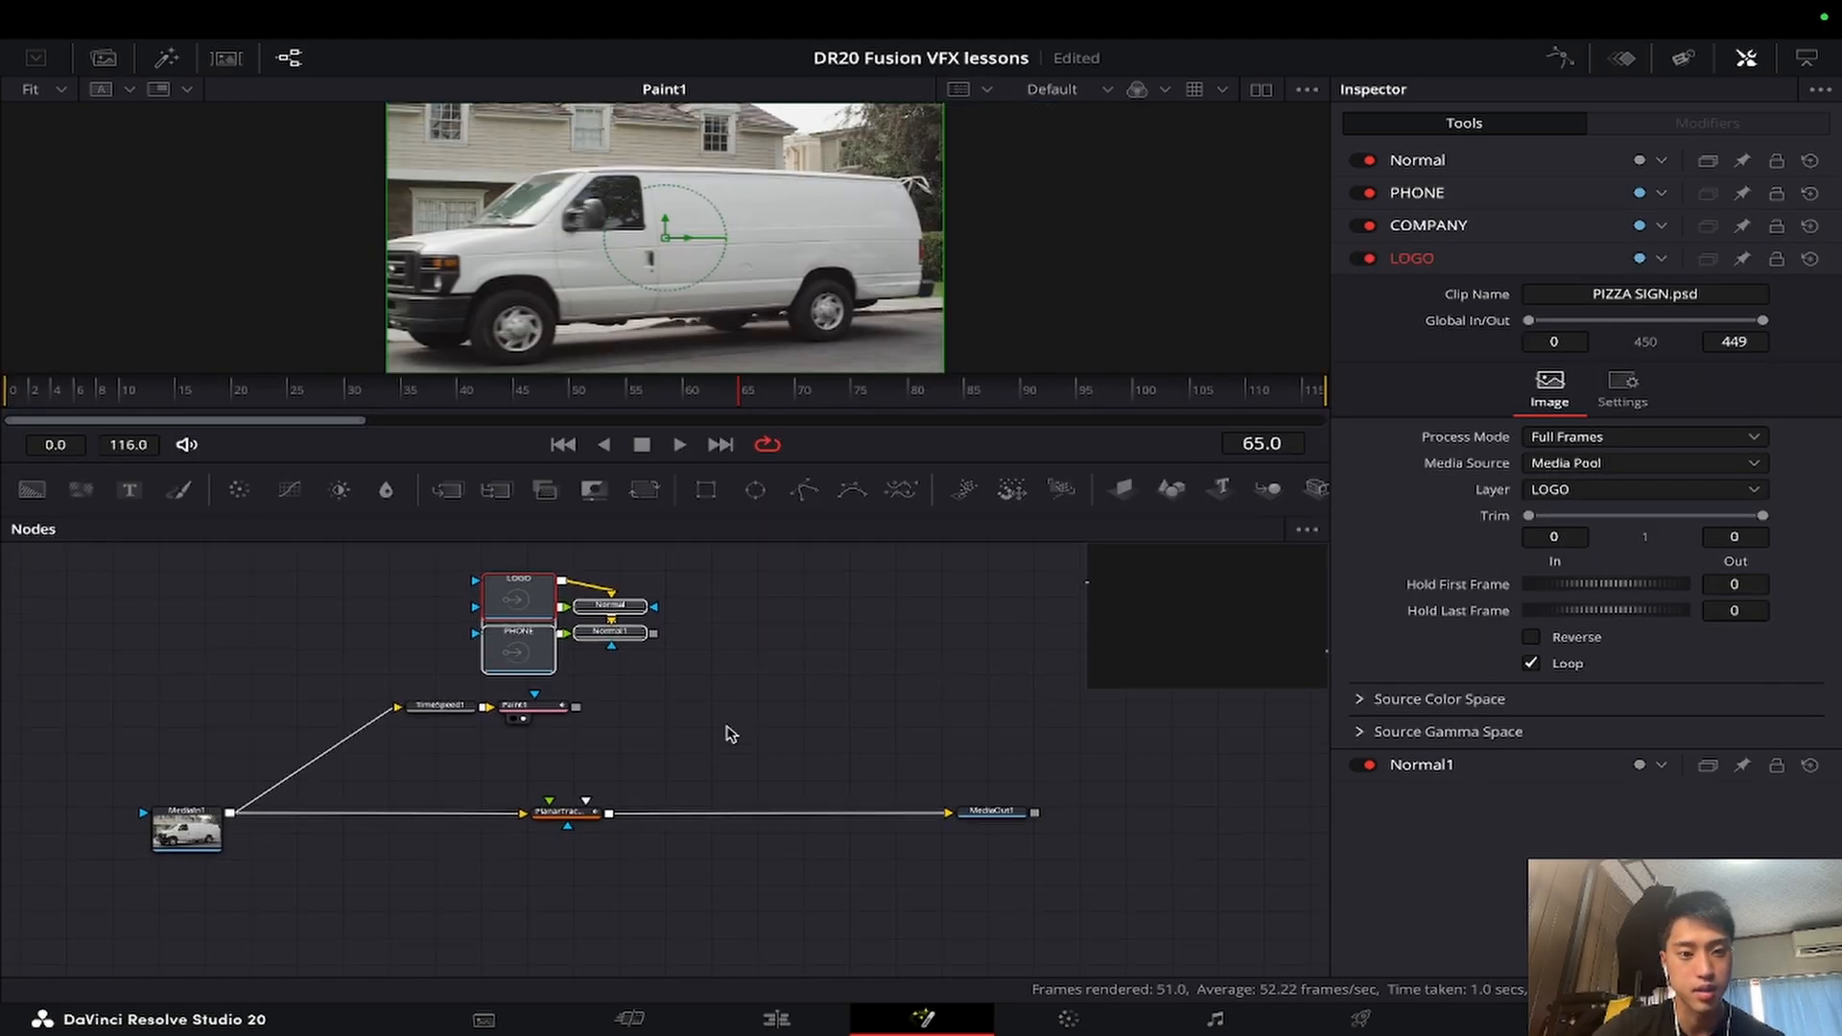
{"action": "left_click_drag", "start_coordinate": [526, 749], "coordinate": [362, 732]}
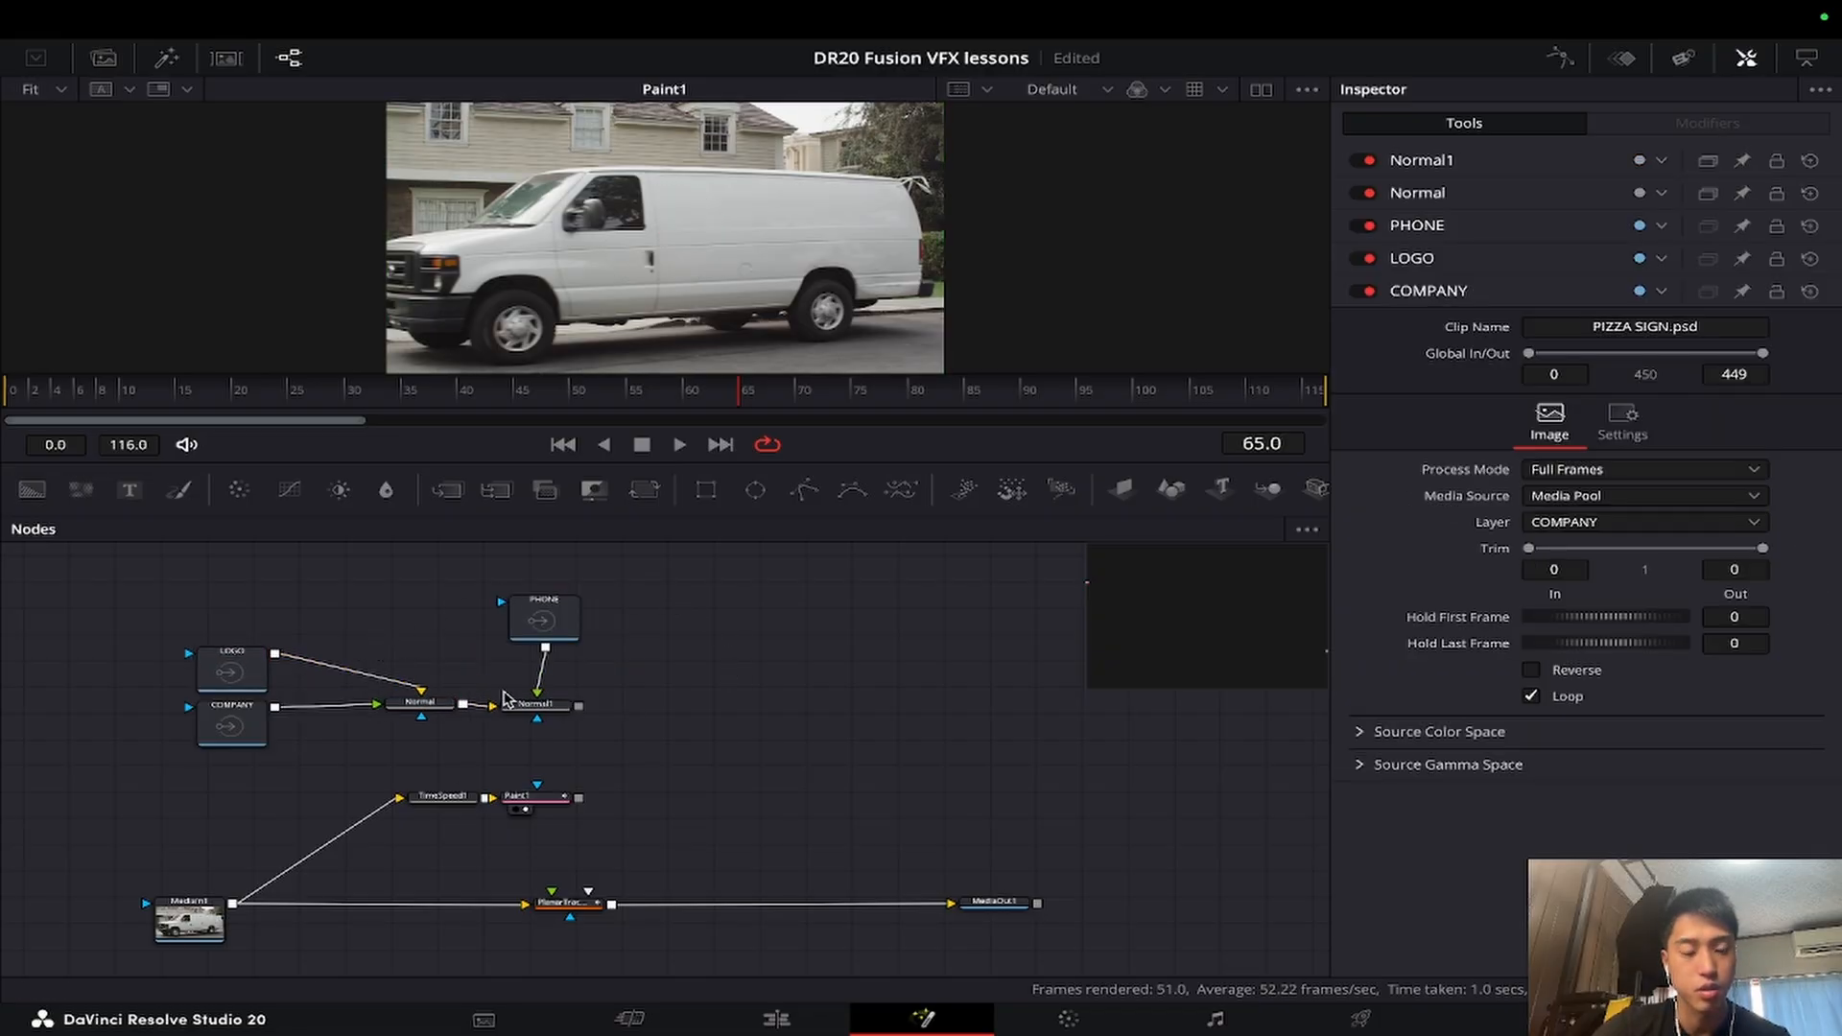
Step: Split the display into two viewers and show the Normal1 node's combined sign in the first one
{"action": "left_click", "coordinate": [508, 705]}
{"action": "left_click", "coordinate": [1262, 91]}
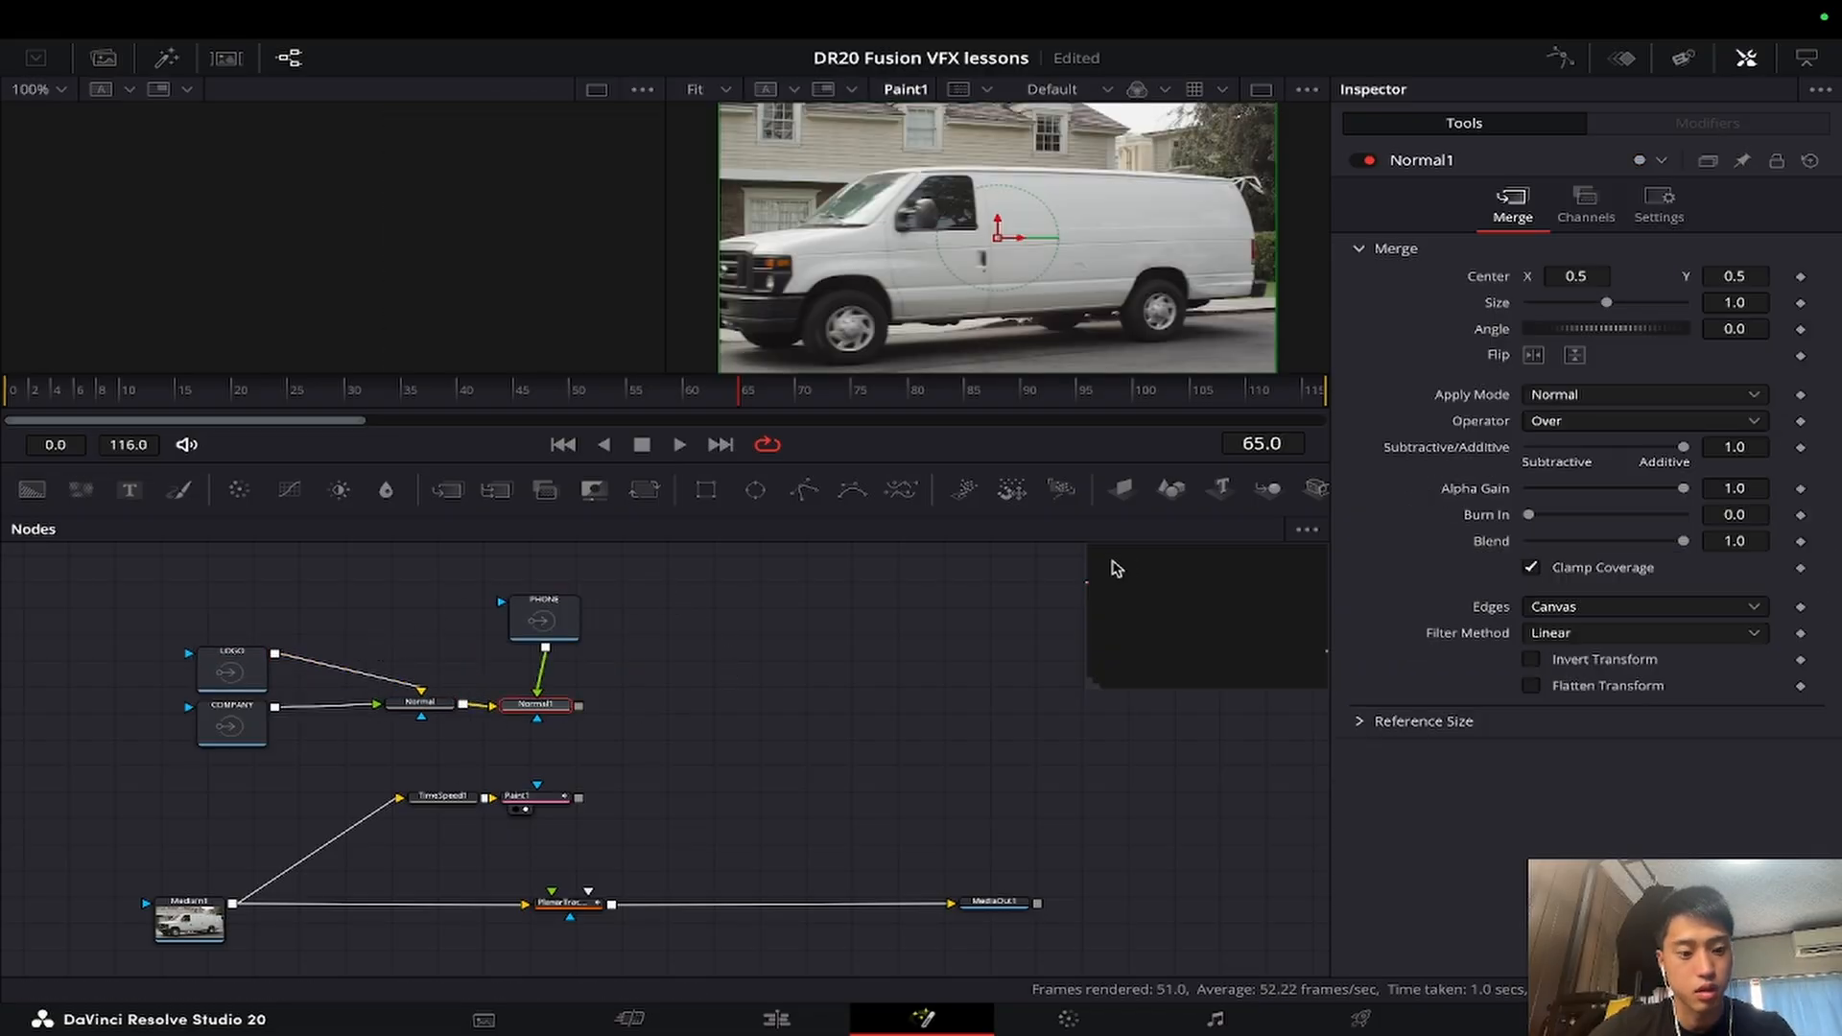
{"action": "key", "text": "1"}
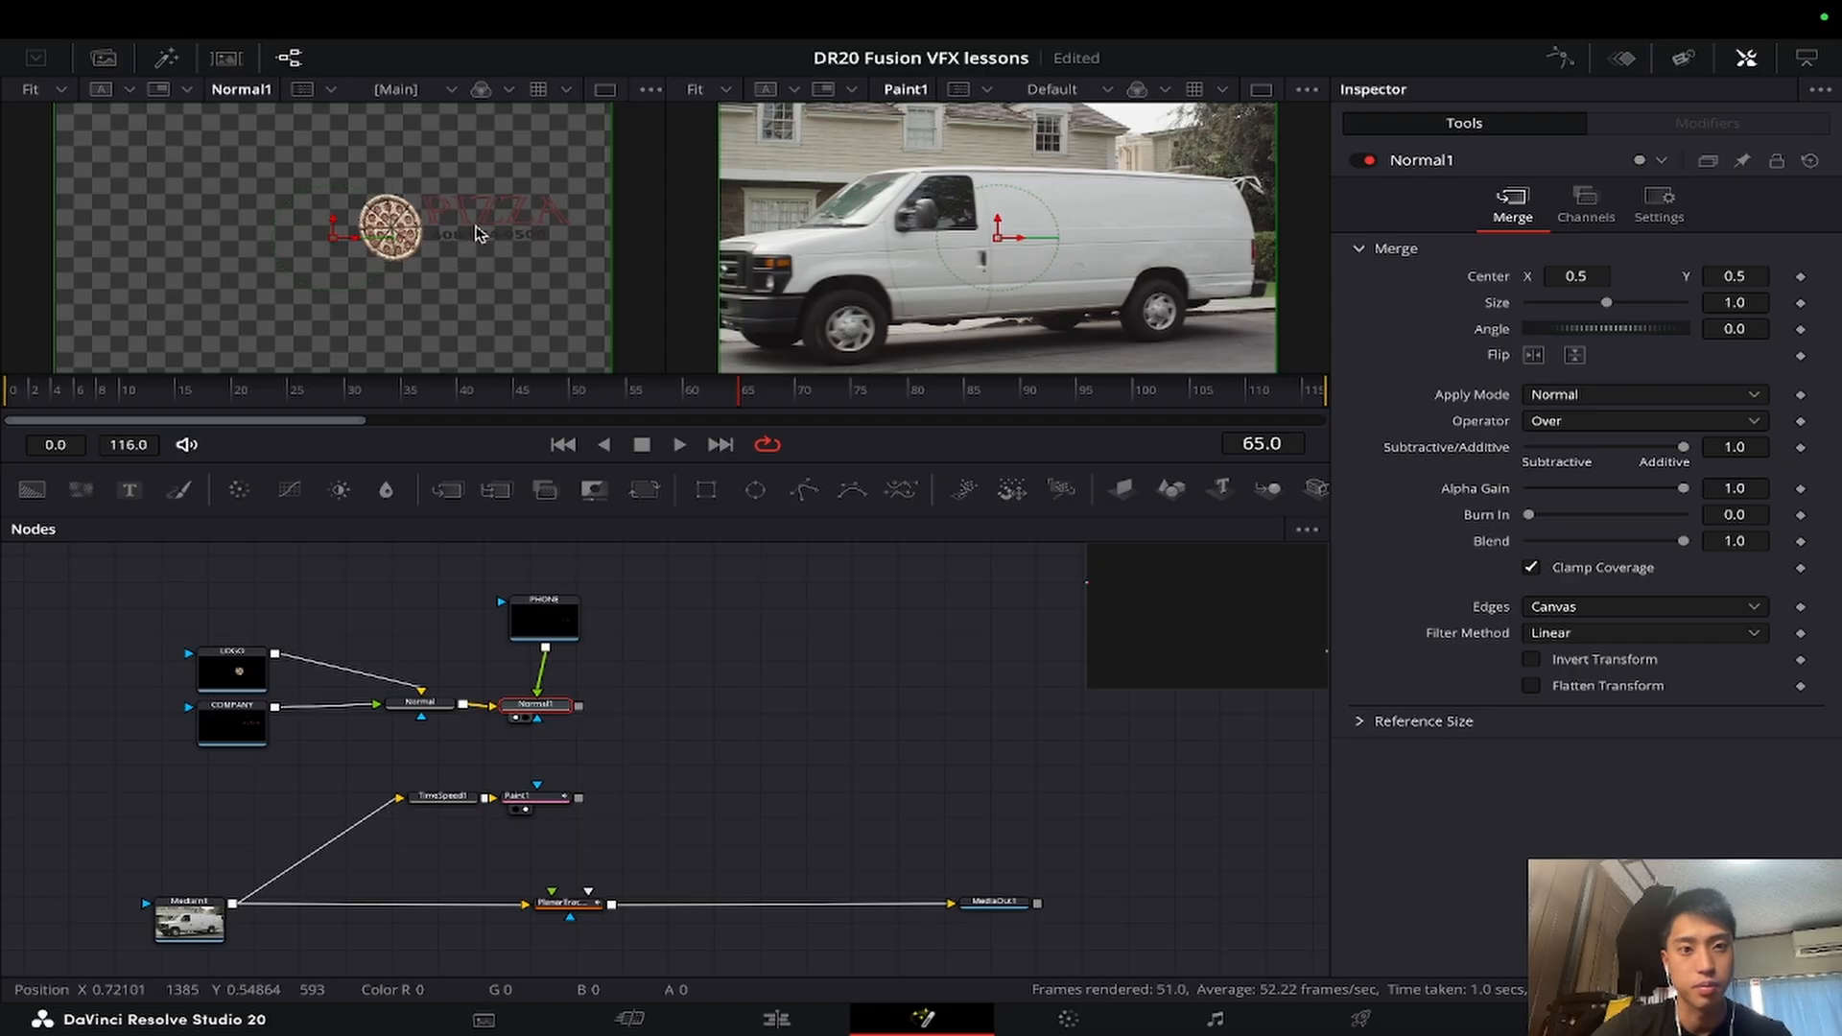
Step: Merge Normal1 over Paint1 and show Merge1 in a single viewer, enlarging it to inspect the sign on the van
{"action": "mouse_move", "coordinate": [579, 708]}
{"action": "left_mouse_down"}
{"action": "mouse_move", "coordinate": [596, 792]}
{"action": "mouse_move", "coordinate": [580, 798]}
{"action": "left_mouse_up"}
{"action": "key", "text": "2"}
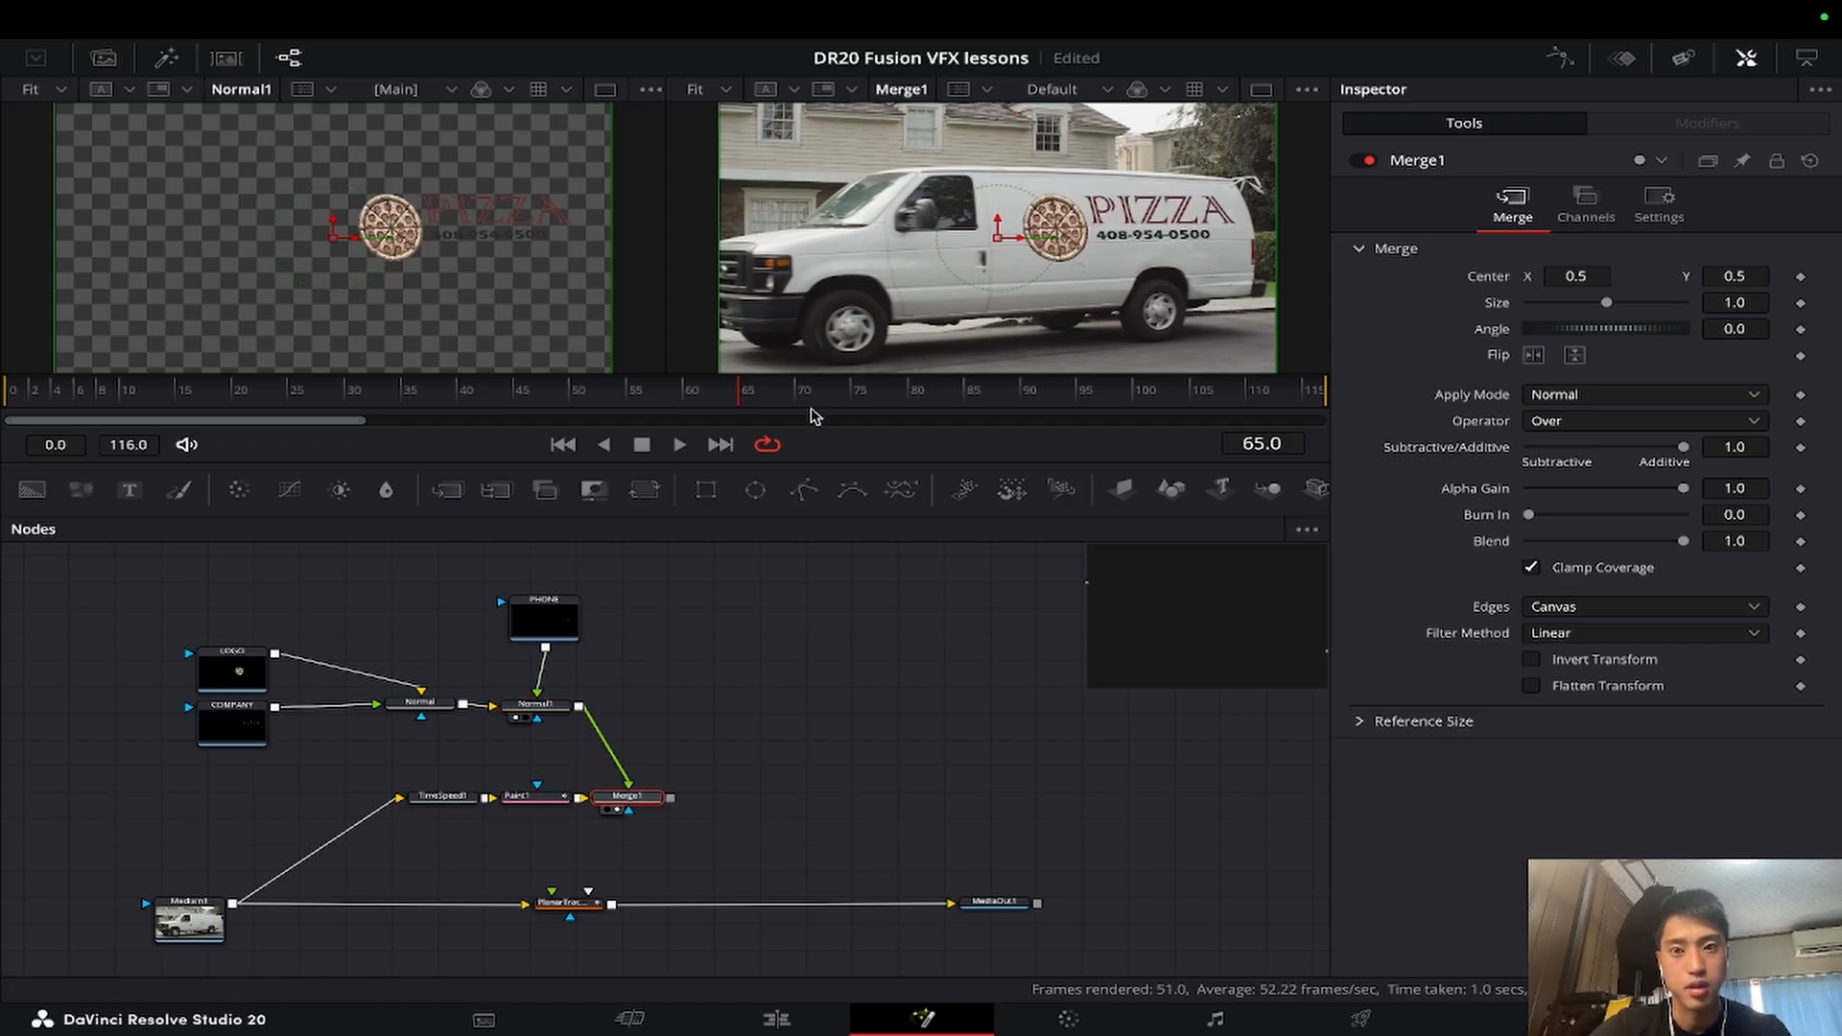
{"action": "left_click", "coordinate": [1262, 89]}
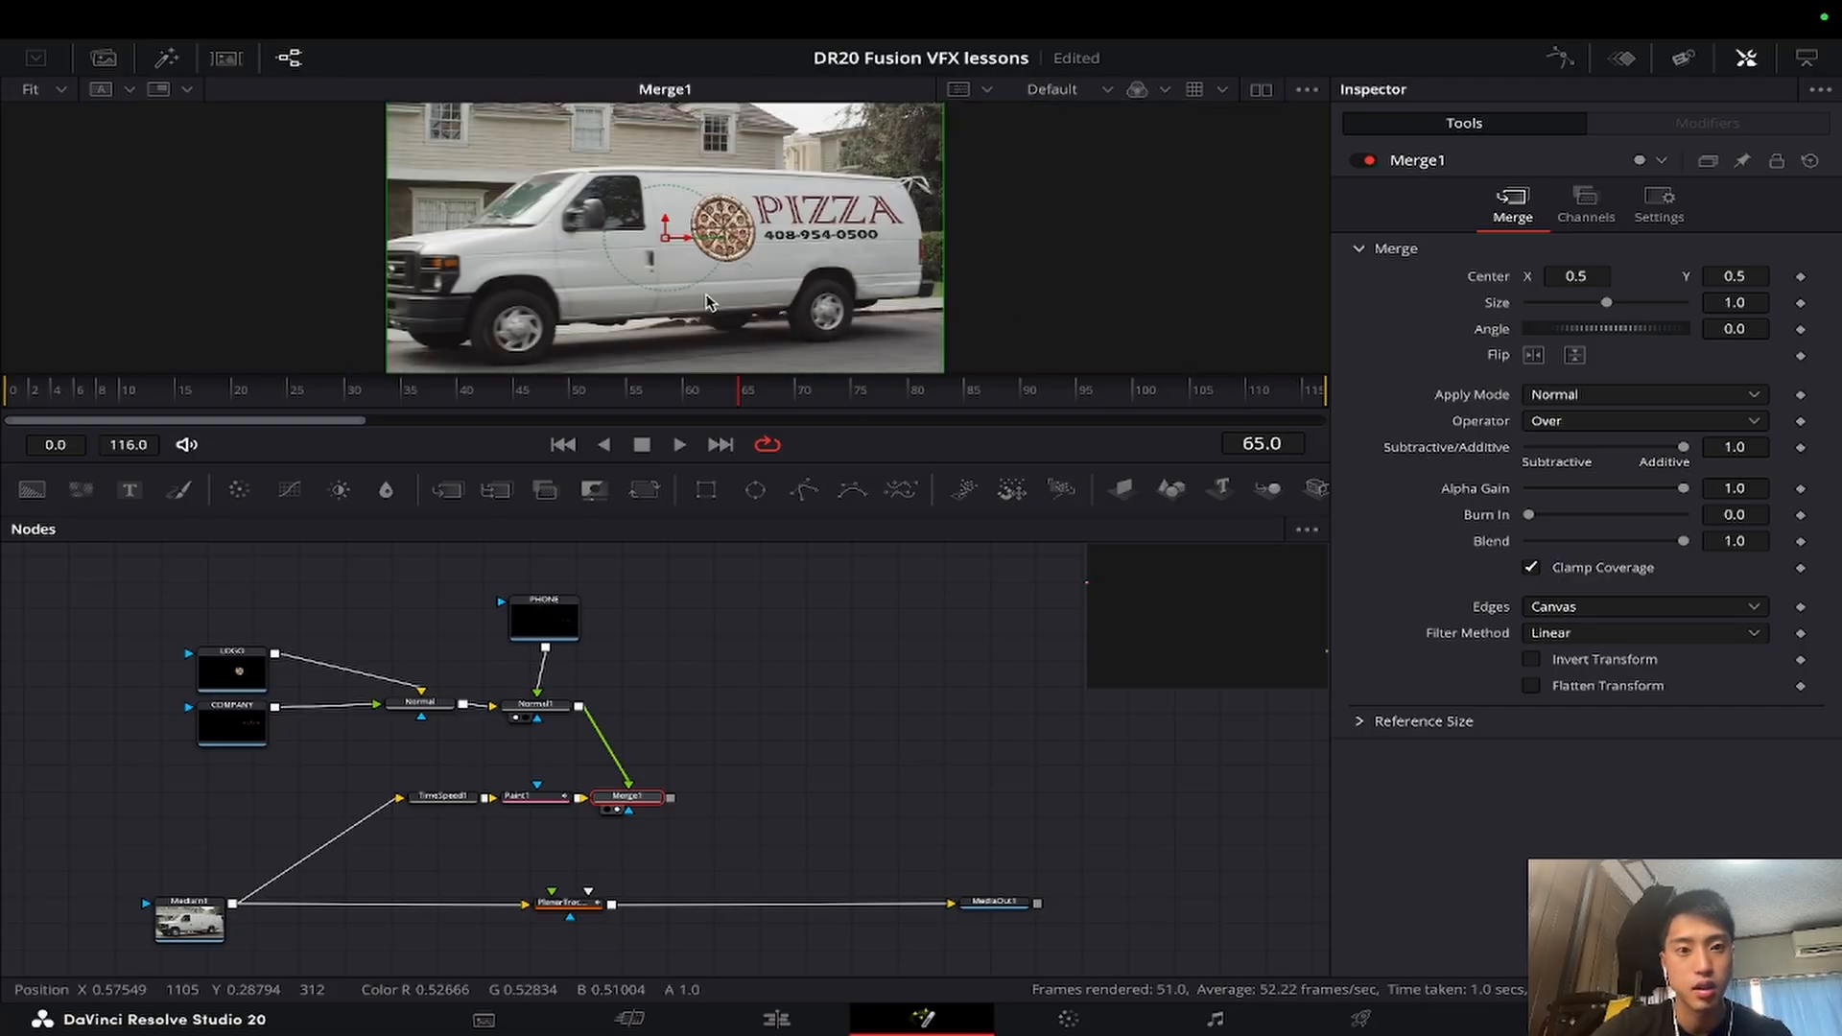
{"action": "left_click", "coordinate": [289, 58]}
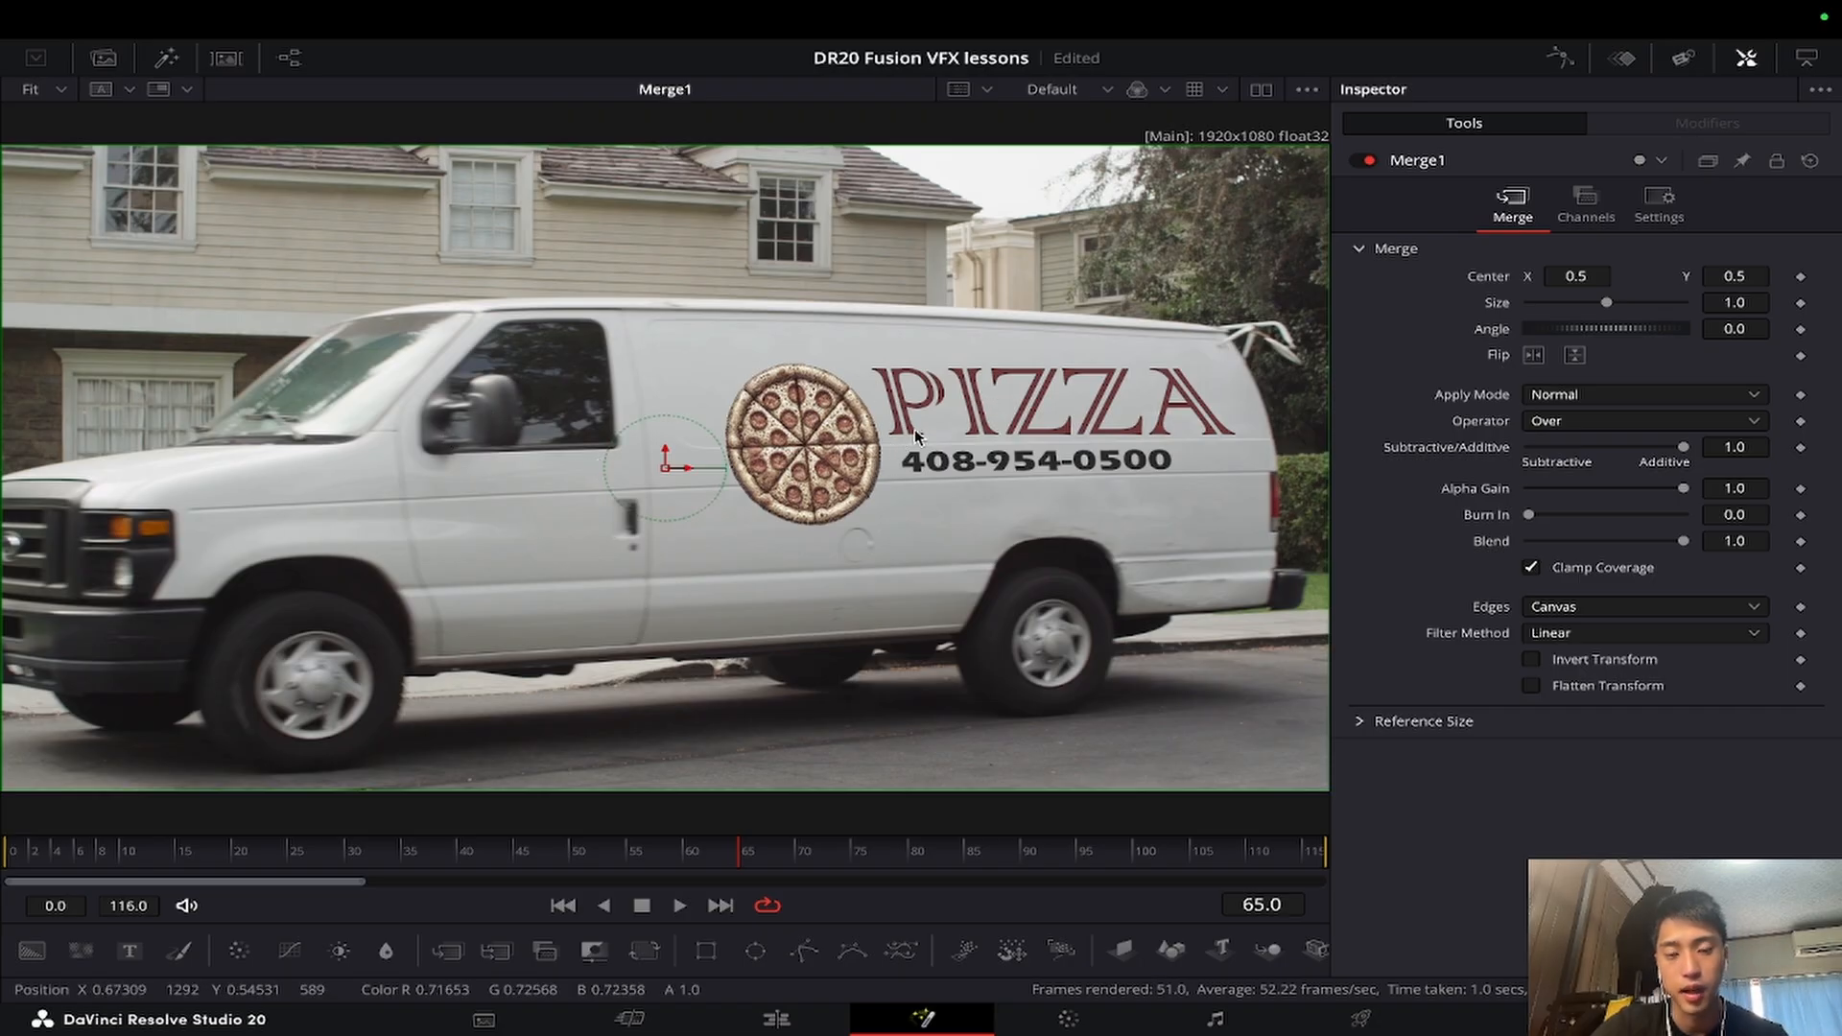
{"action": "key", "text": "F4"}
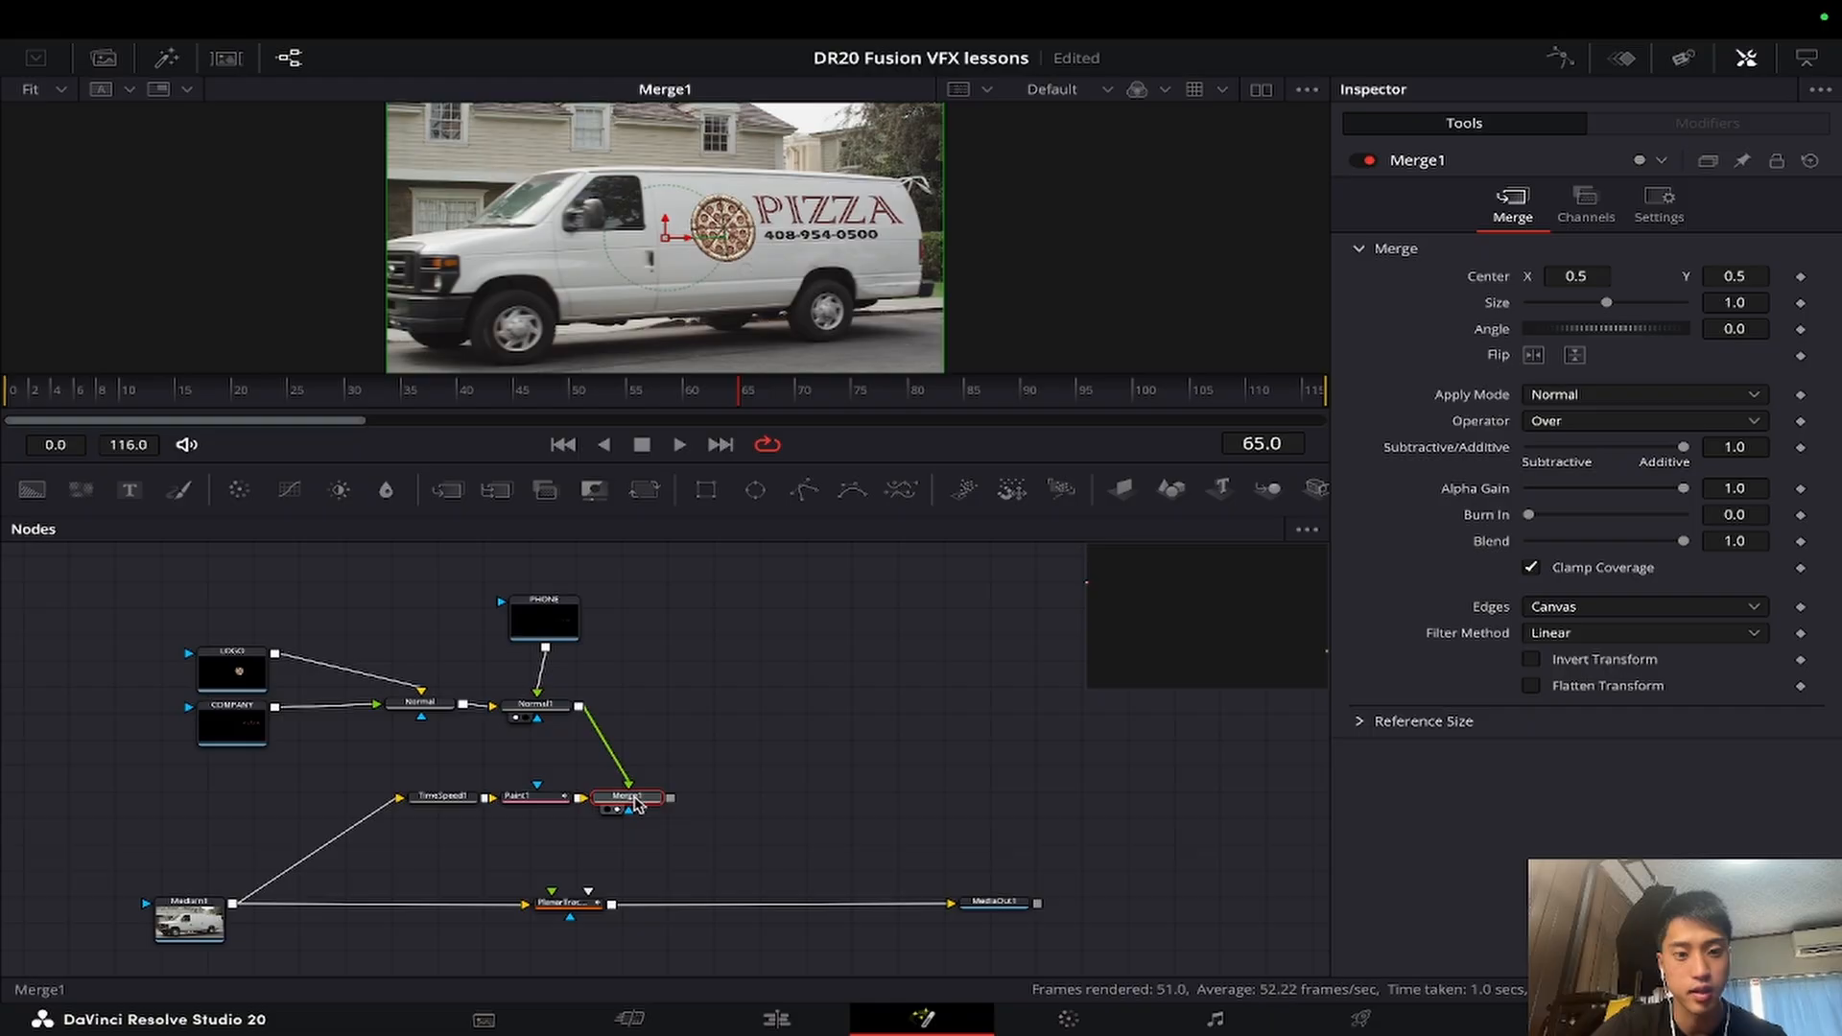
Step: Shift Merge1 slightly away from Paint1 and set its apply mode to Soft Light, giving the viewer more height
{"action": "left_click_drag", "start_coordinate": [636, 804], "coordinate": [653, 806]}
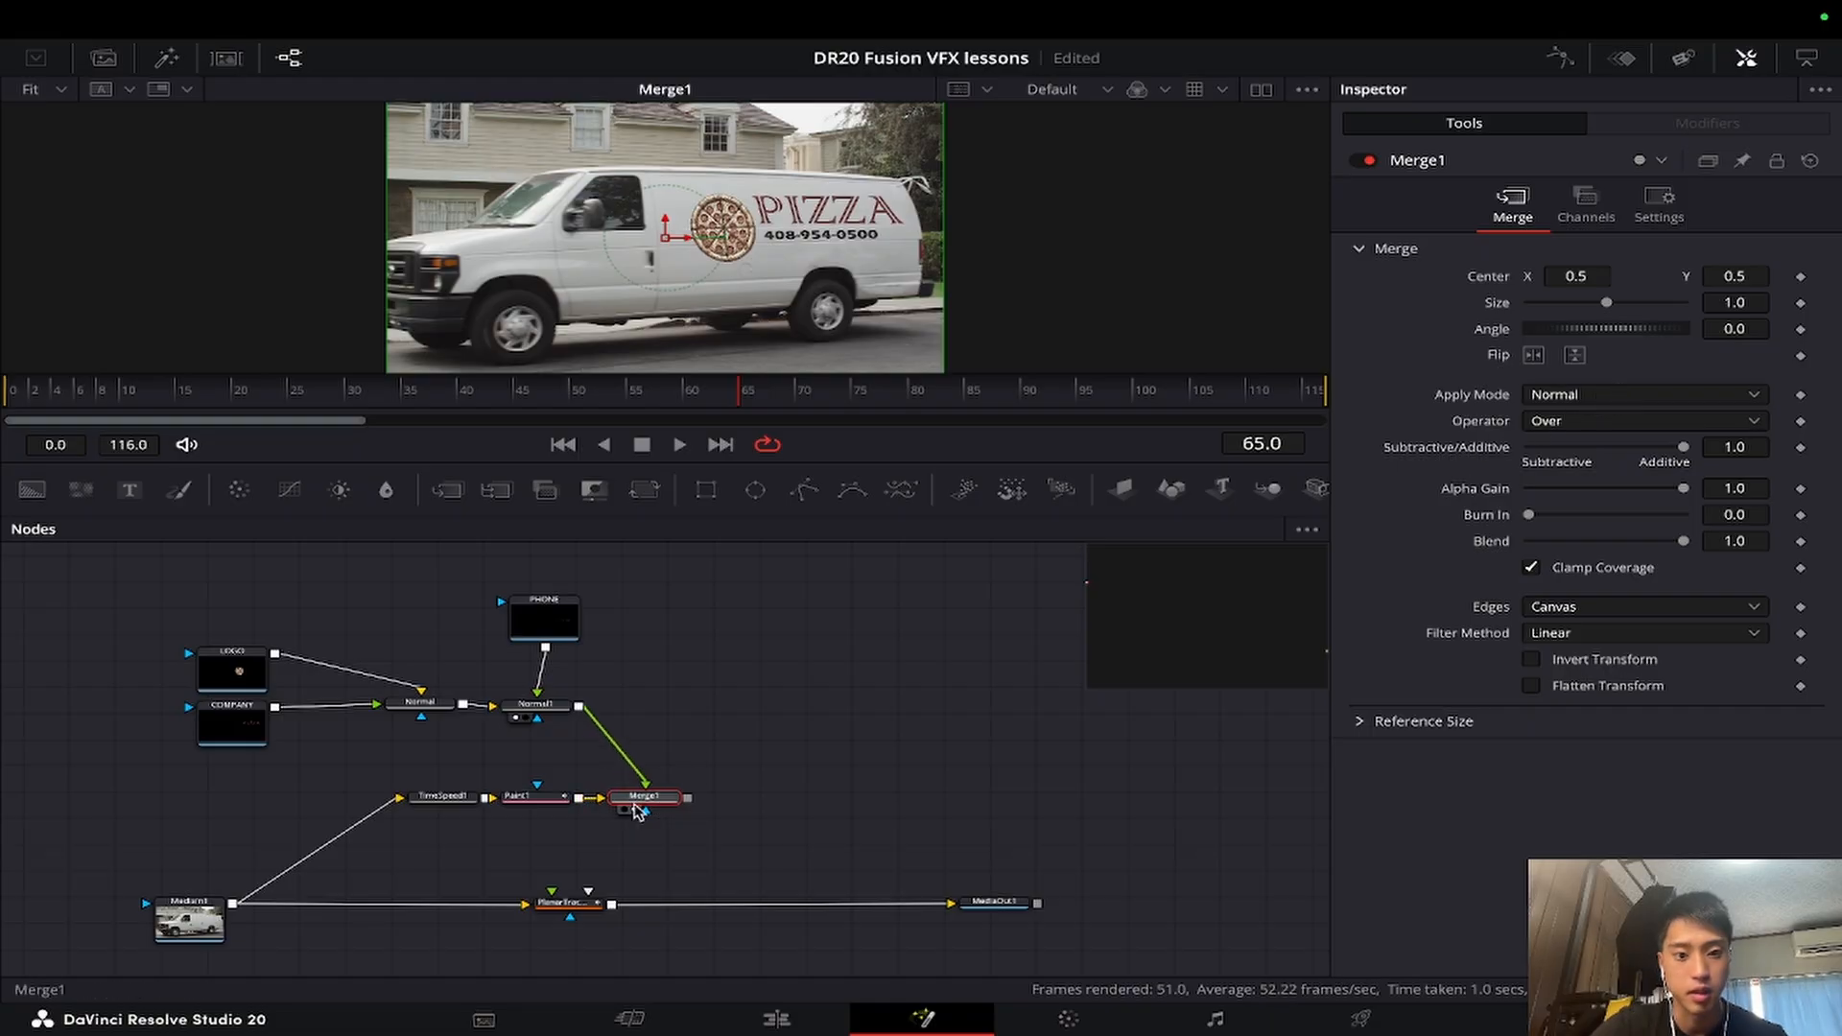
{"action": "left_click", "coordinate": [1646, 397]}
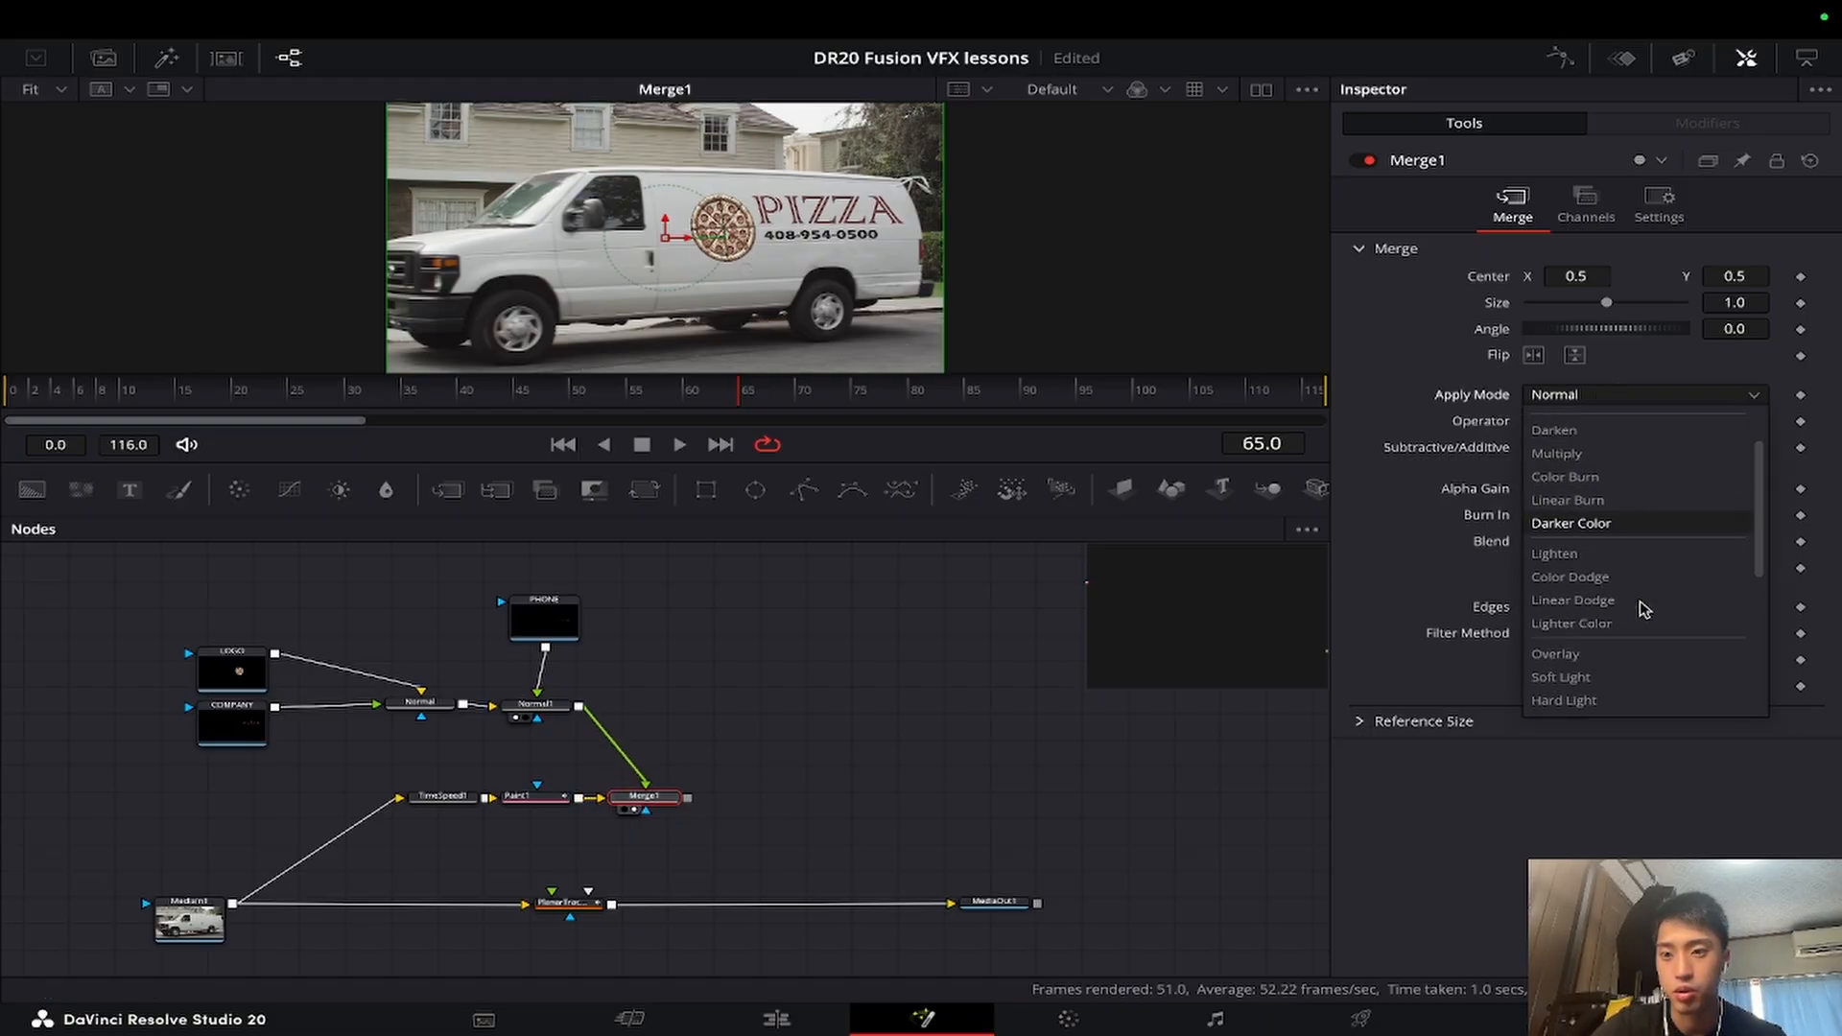
{"action": "scroll", "coordinate": [1645, 604], "scroll_direction": "down", "scroll_amount": 2}
{"action": "left_click", "coordinate": [1644, 600]}
{"action": "left_click_drag", "start_coordinate": [748, 518], "coordinate": [748, 578]}
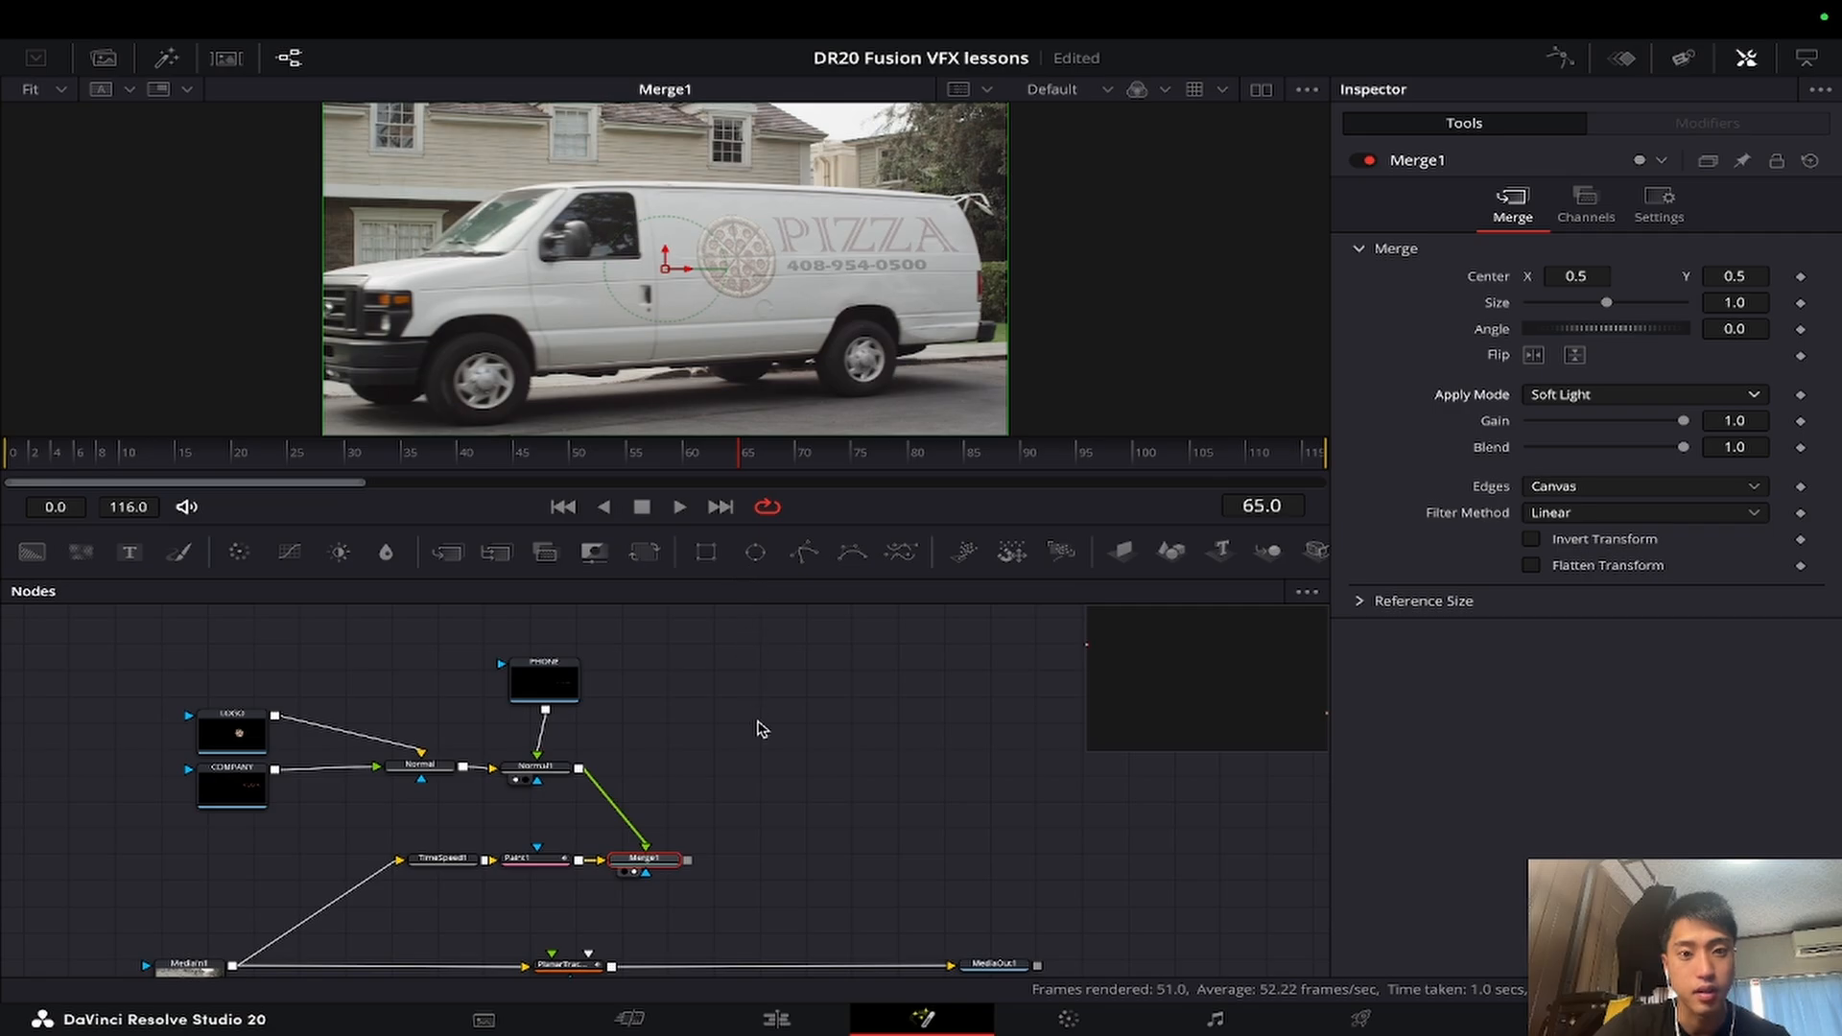
Step: Insert a BrightnessContrast node between Normal1 and Merge1, lower its Lift to -1.0, and review the merged sign at frame 65
{"action": "left_click", "coordinate": [553, 770]}
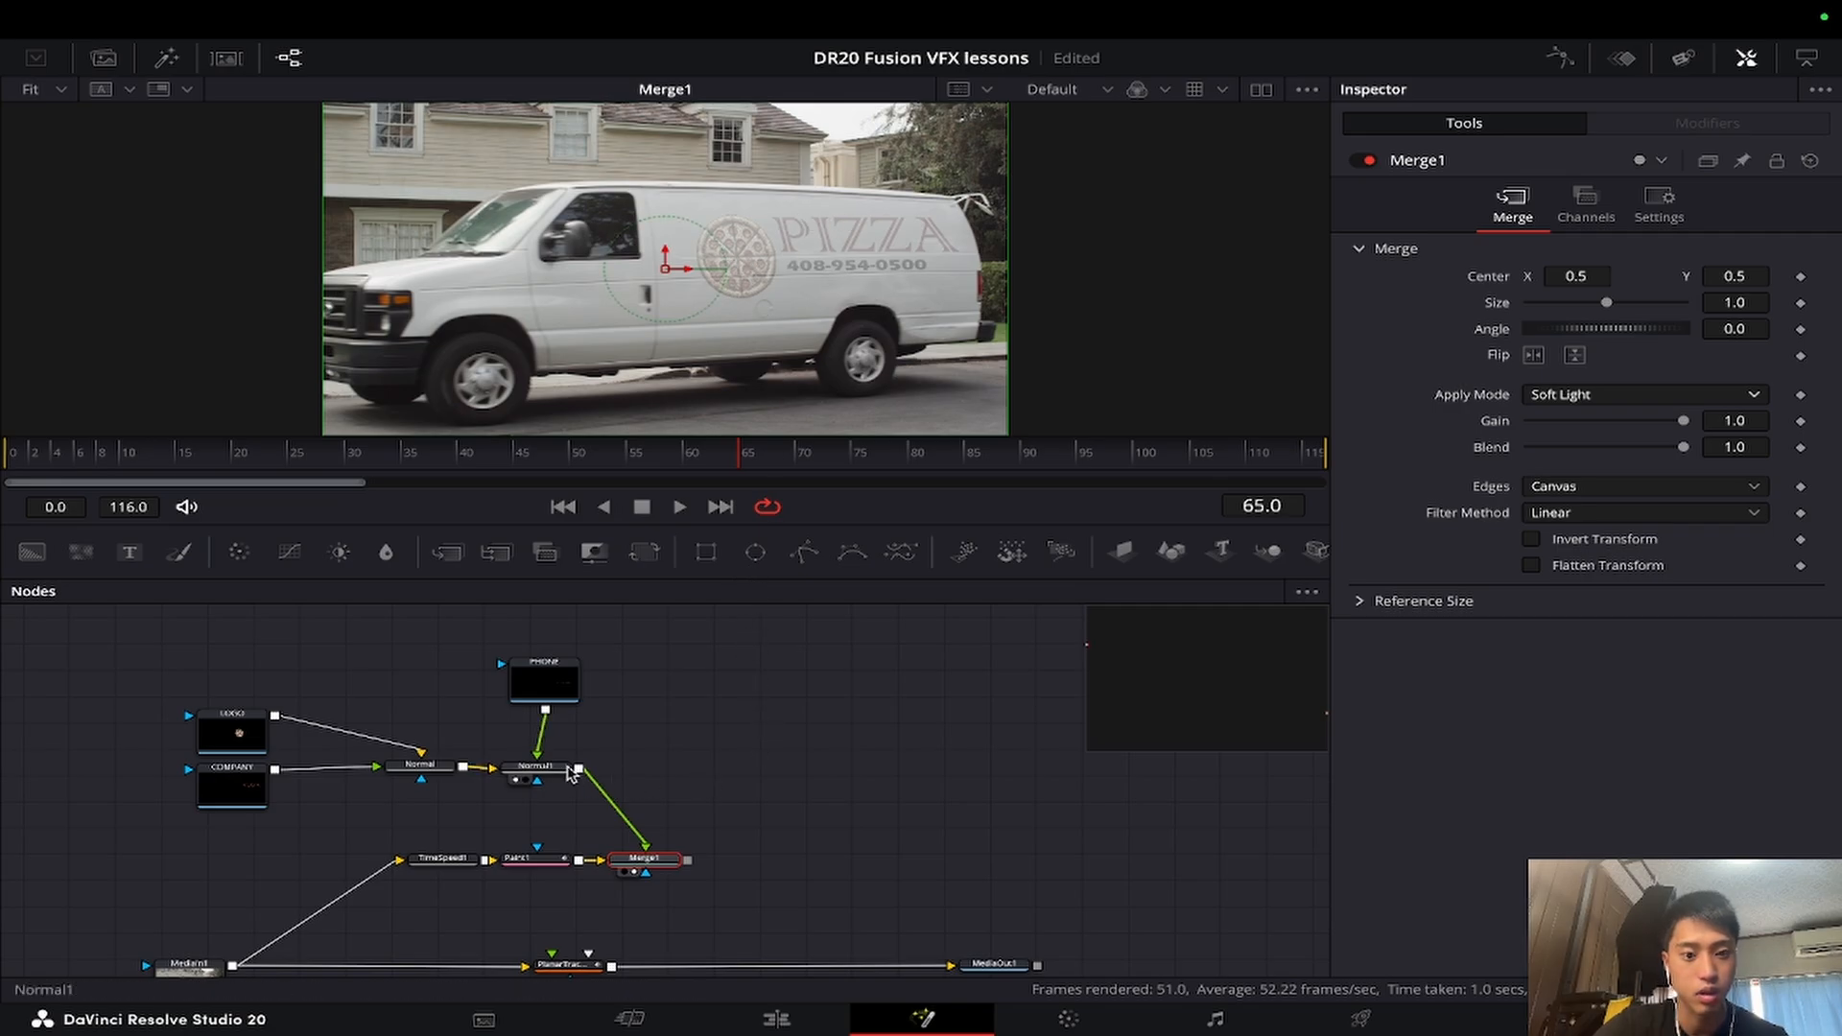
{"action": "left_click_drag", "start_coordinate": [578, 792], "coordinate": [626, 793]}
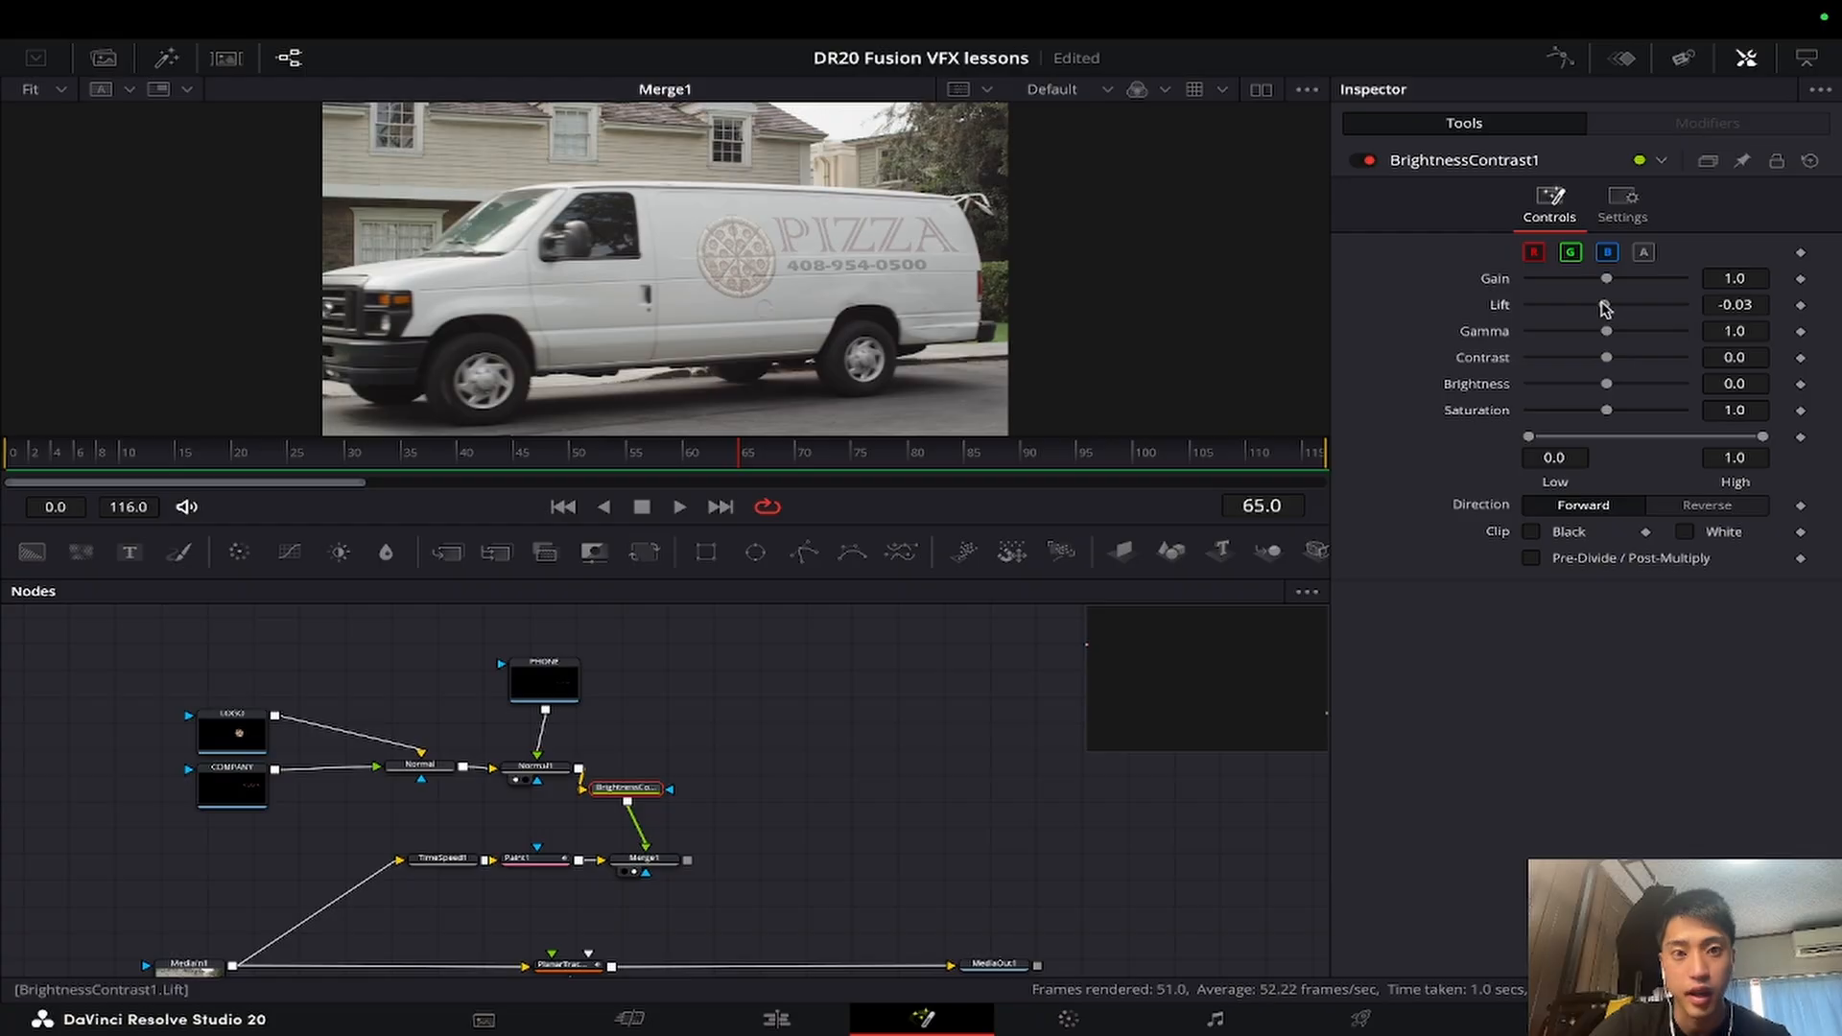
{"action": "left_click_drag", "start_coordinate": [1606, 307], "coordinate": [1529, 305]}
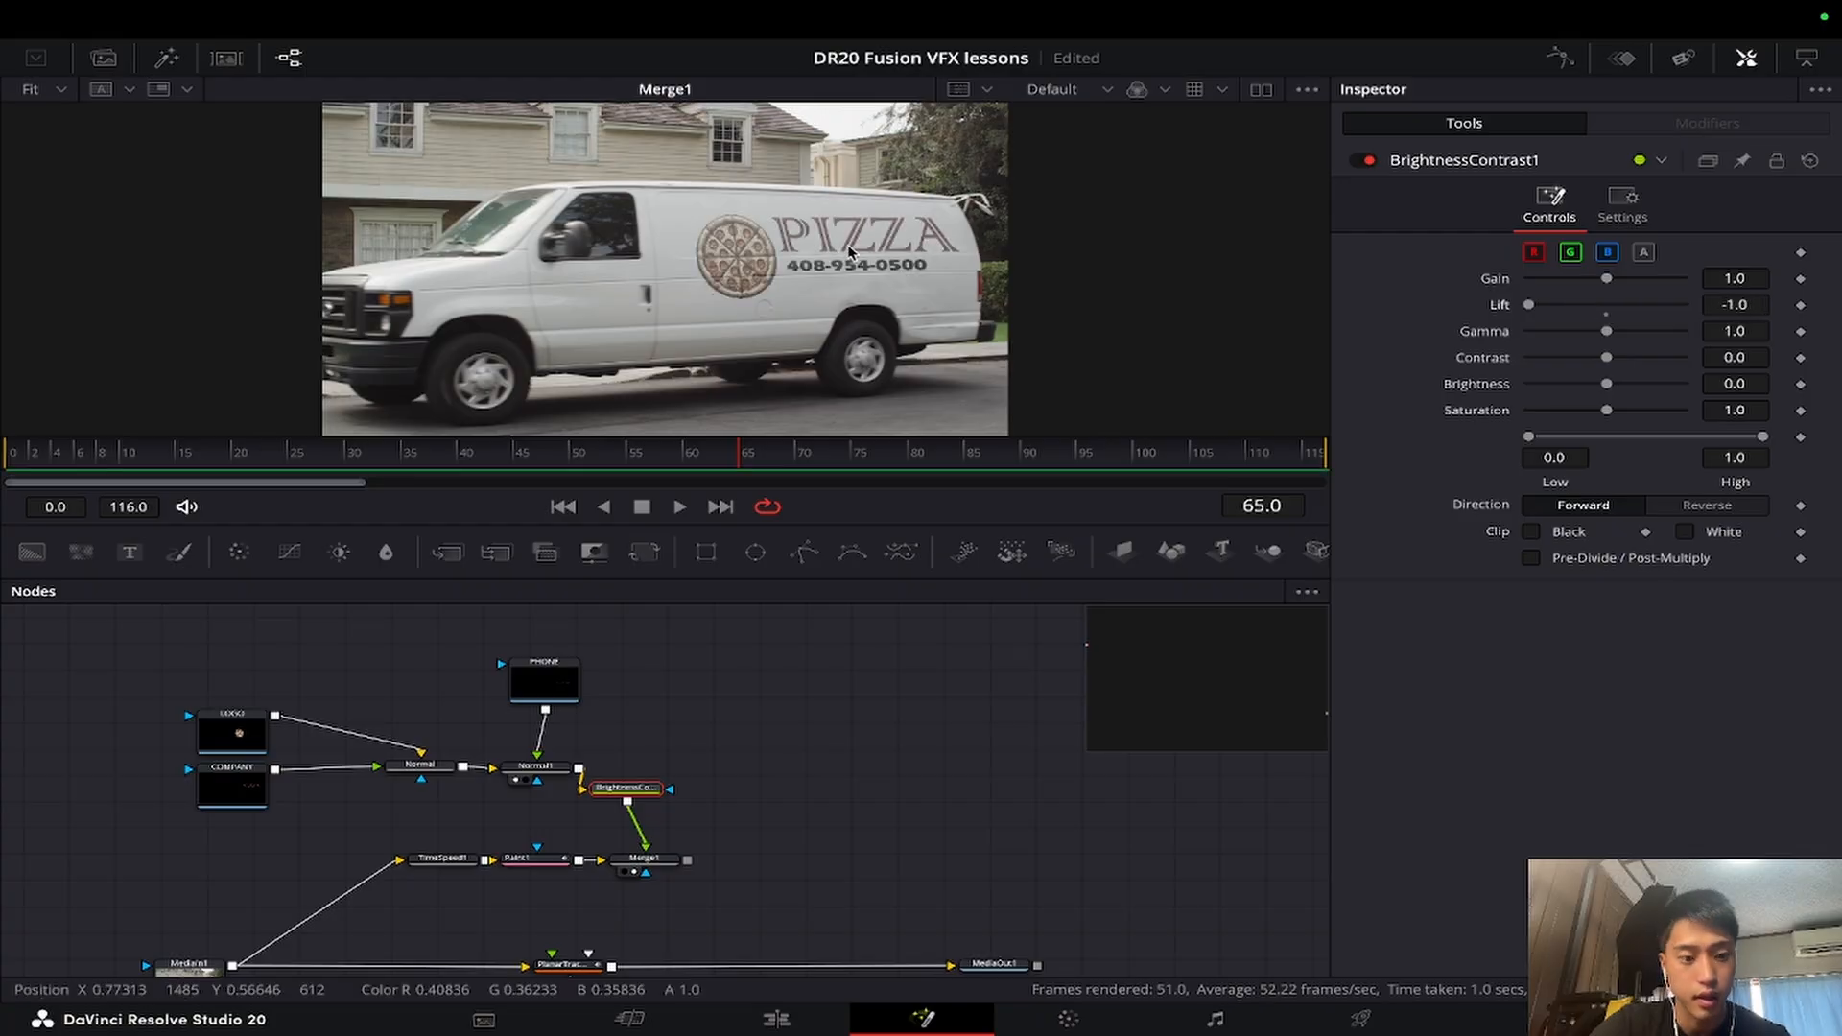
{"action": "scroll", "coordinate": [852, 250], "scroll_direction": "up", "scroll_amount": 4}
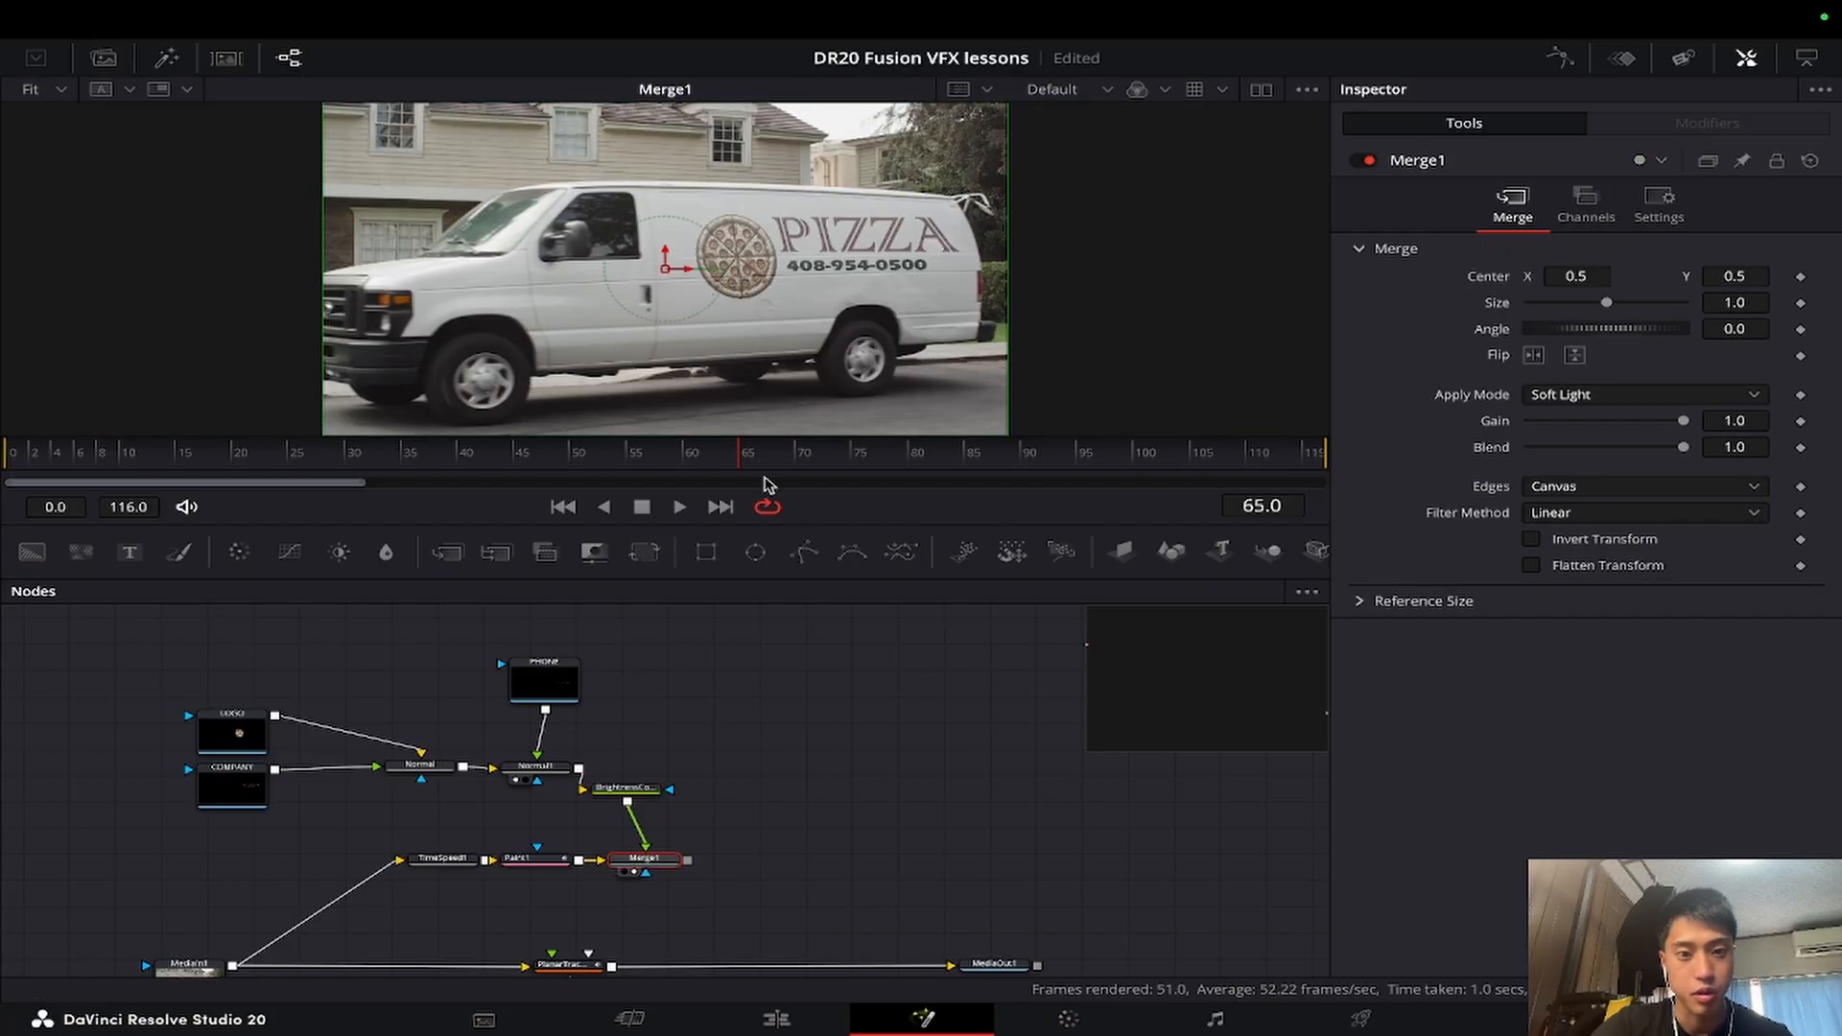
{"action": "mouse_move", "coordinate": [741, 455]}
{"action": "left_mouse_down"}
{"action": "mouse_move", "coordinate": [144, 440]}
{"action": "mouse_move", "coordinate": [1082, 456]}
{"action": "mouse_move", "coordinate": [744, 451]}
{"action": "left_mouse_up"}
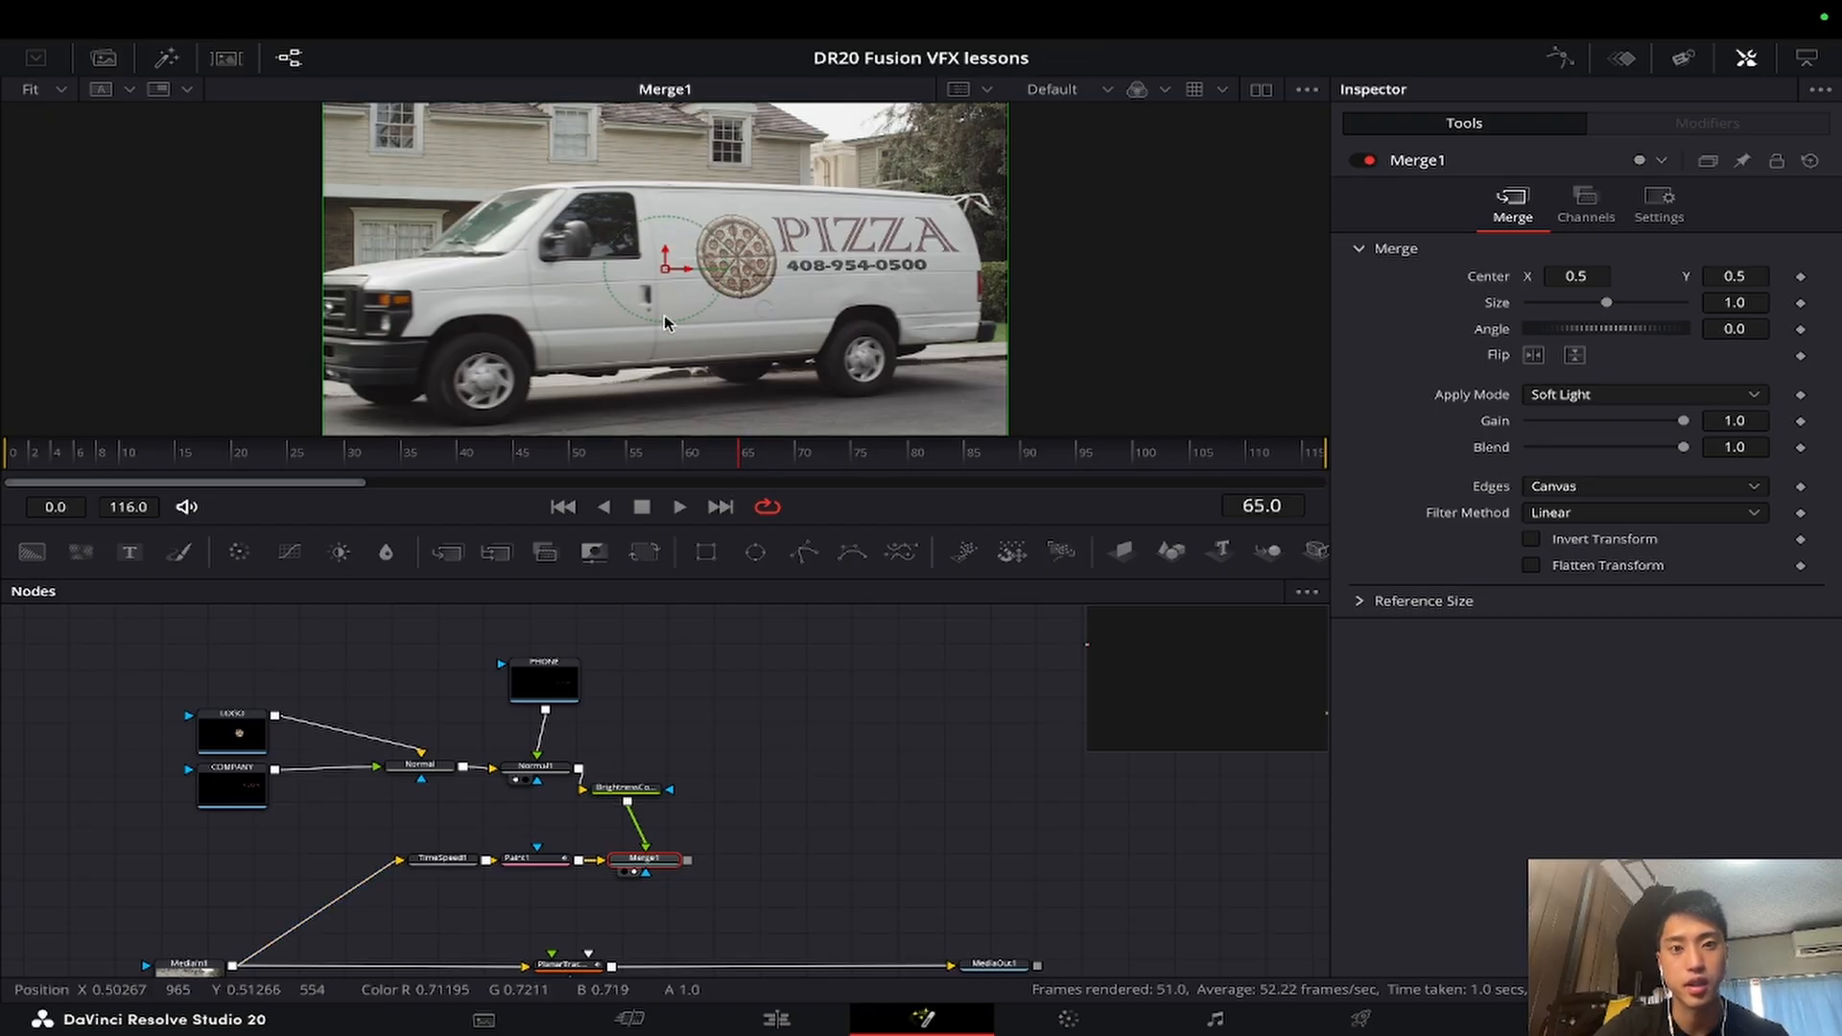
Step: Add an unconnected Polygon node near Merge1 and enlarge the viewer for drawing the mask
{"action": "left_click", "coordinate": [829, 227]}
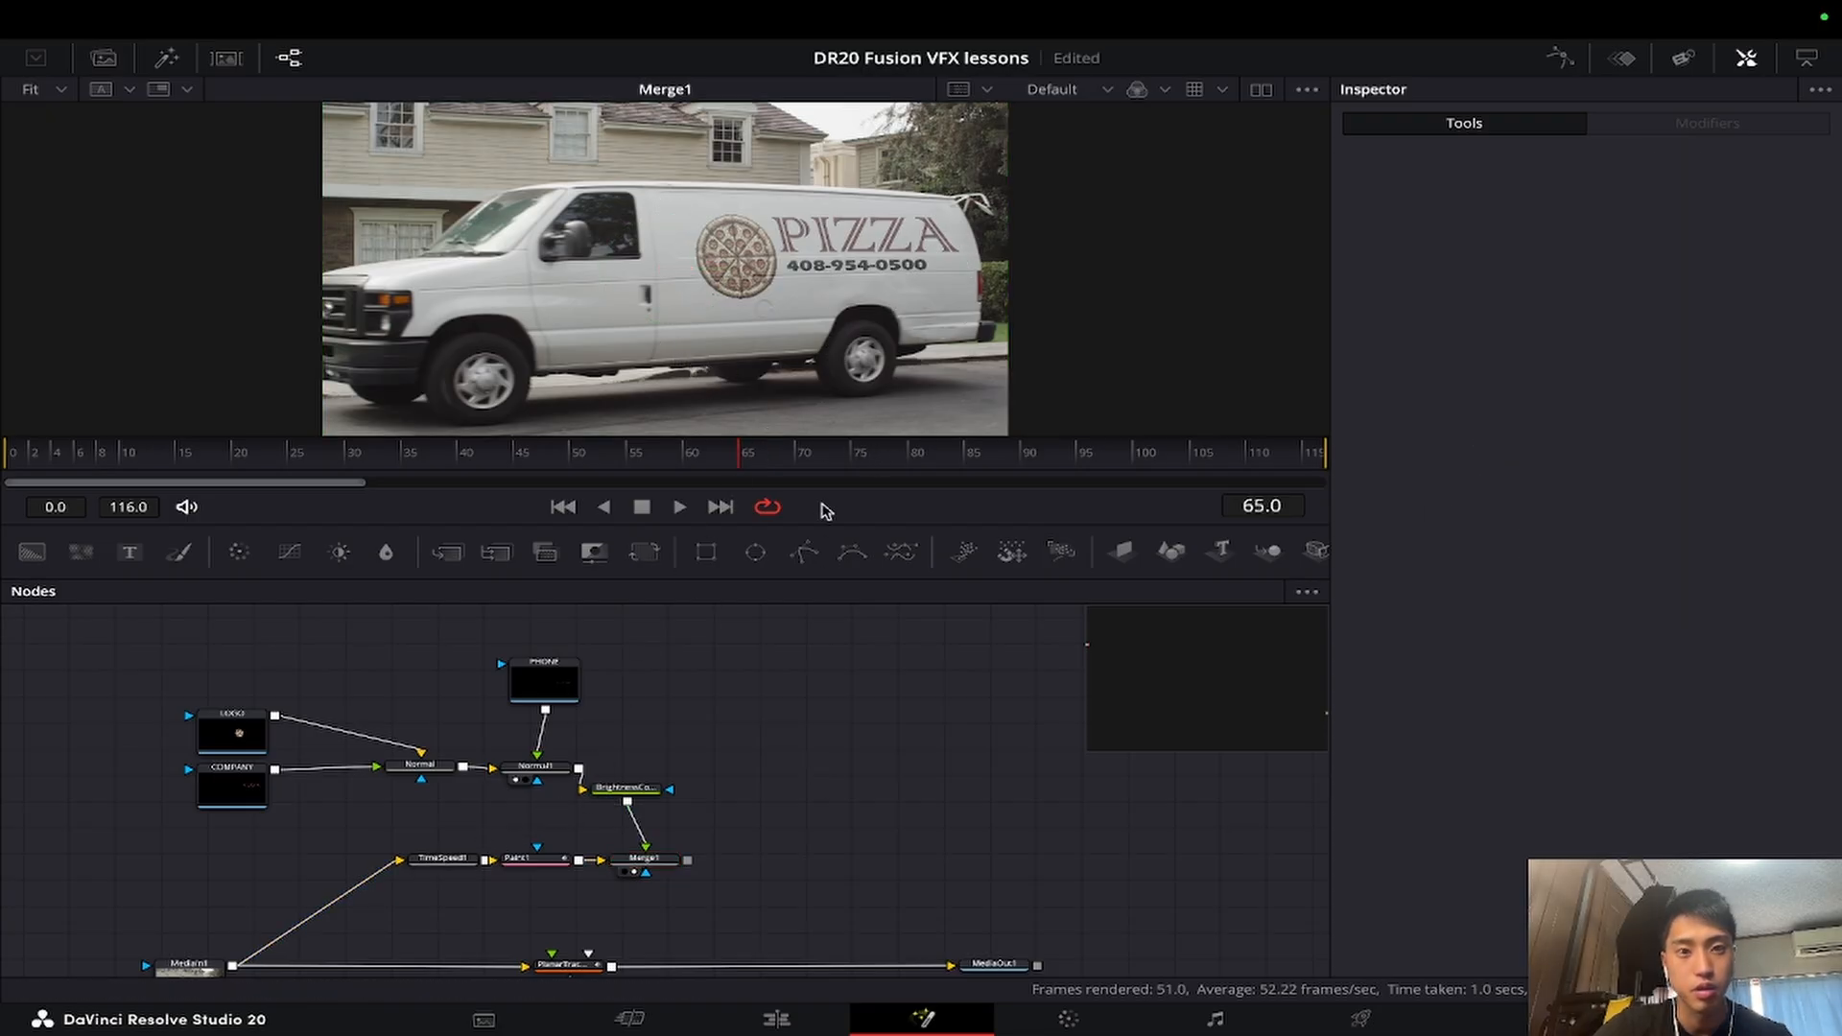
{"action": "left_click_drag", "start_coordinate": [806, 552], "coordinate": [756, 814]}
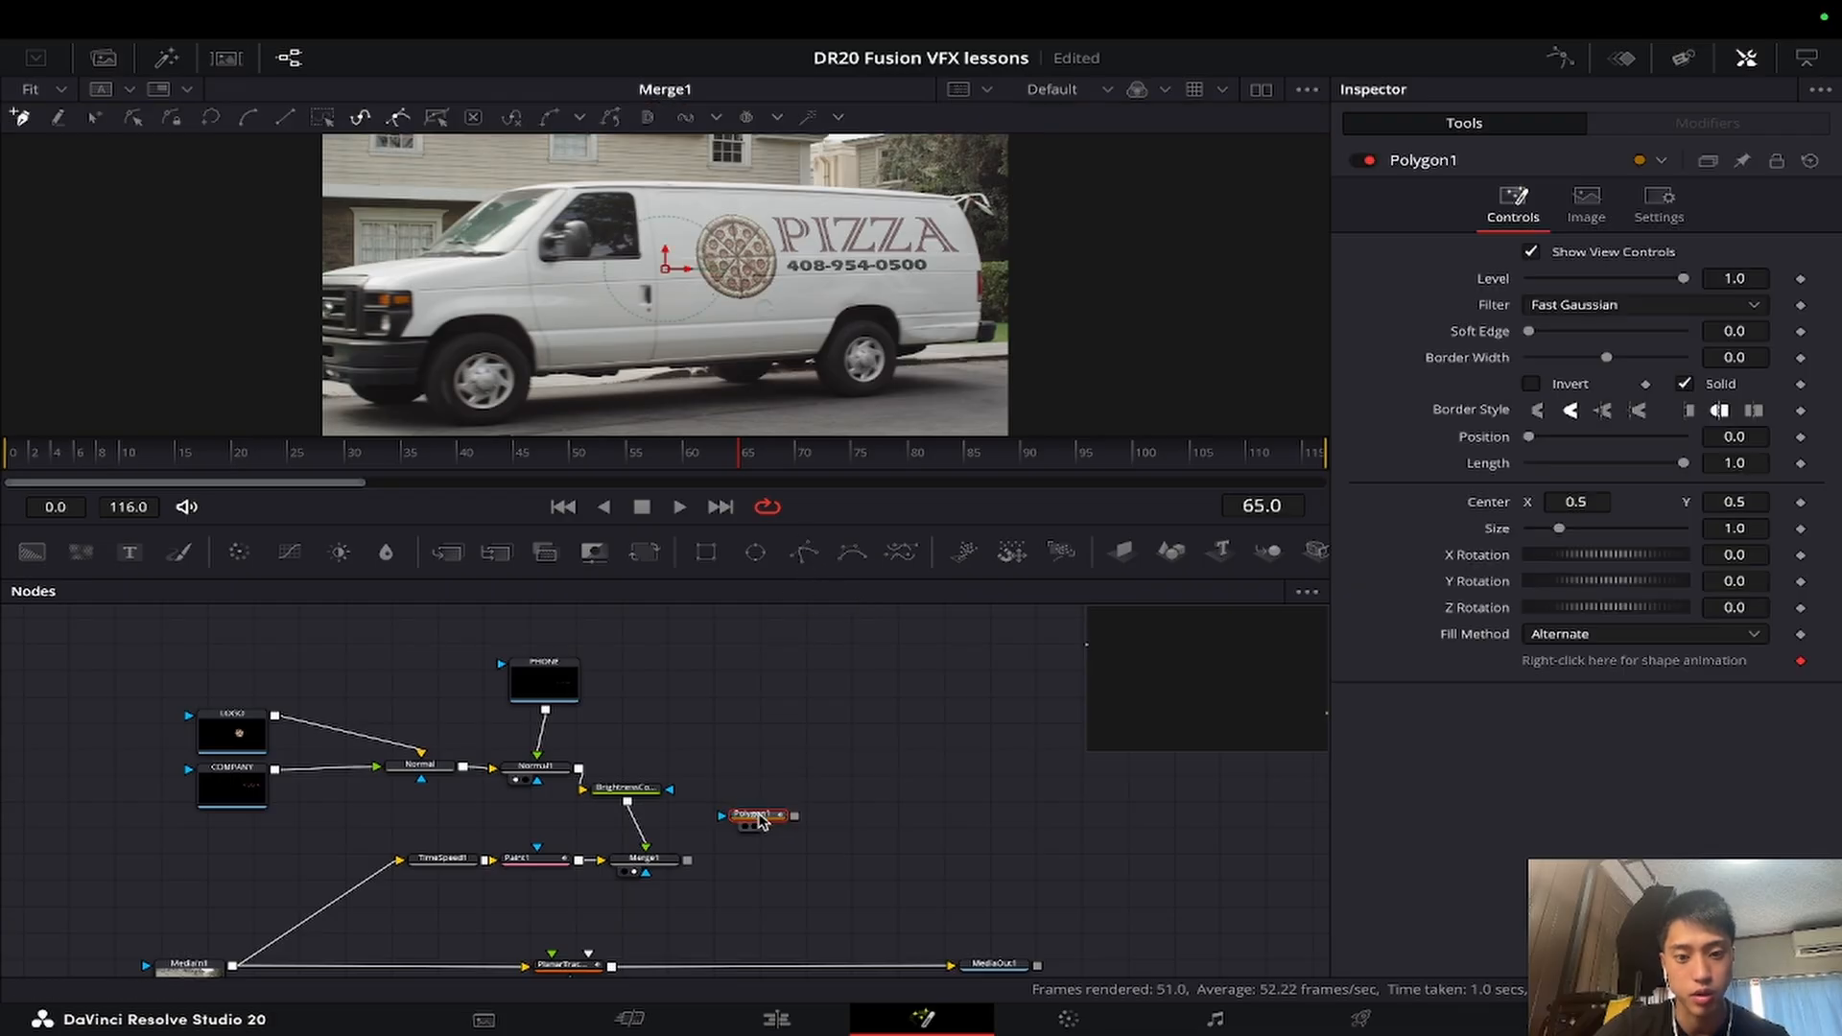
{"action": "left_click", "coordinate": [290, 59]}
Step: Draw a closed mask around the van's side from behind the front door to the rear, skirting the wheel arch and curving along the roofline
{"action": "left_click", "coordinate": [636, 320]}
{"action": "left_click", "coordinate": [661, 485]}
{"action": "left_click", "coordinate": [657, 630]}
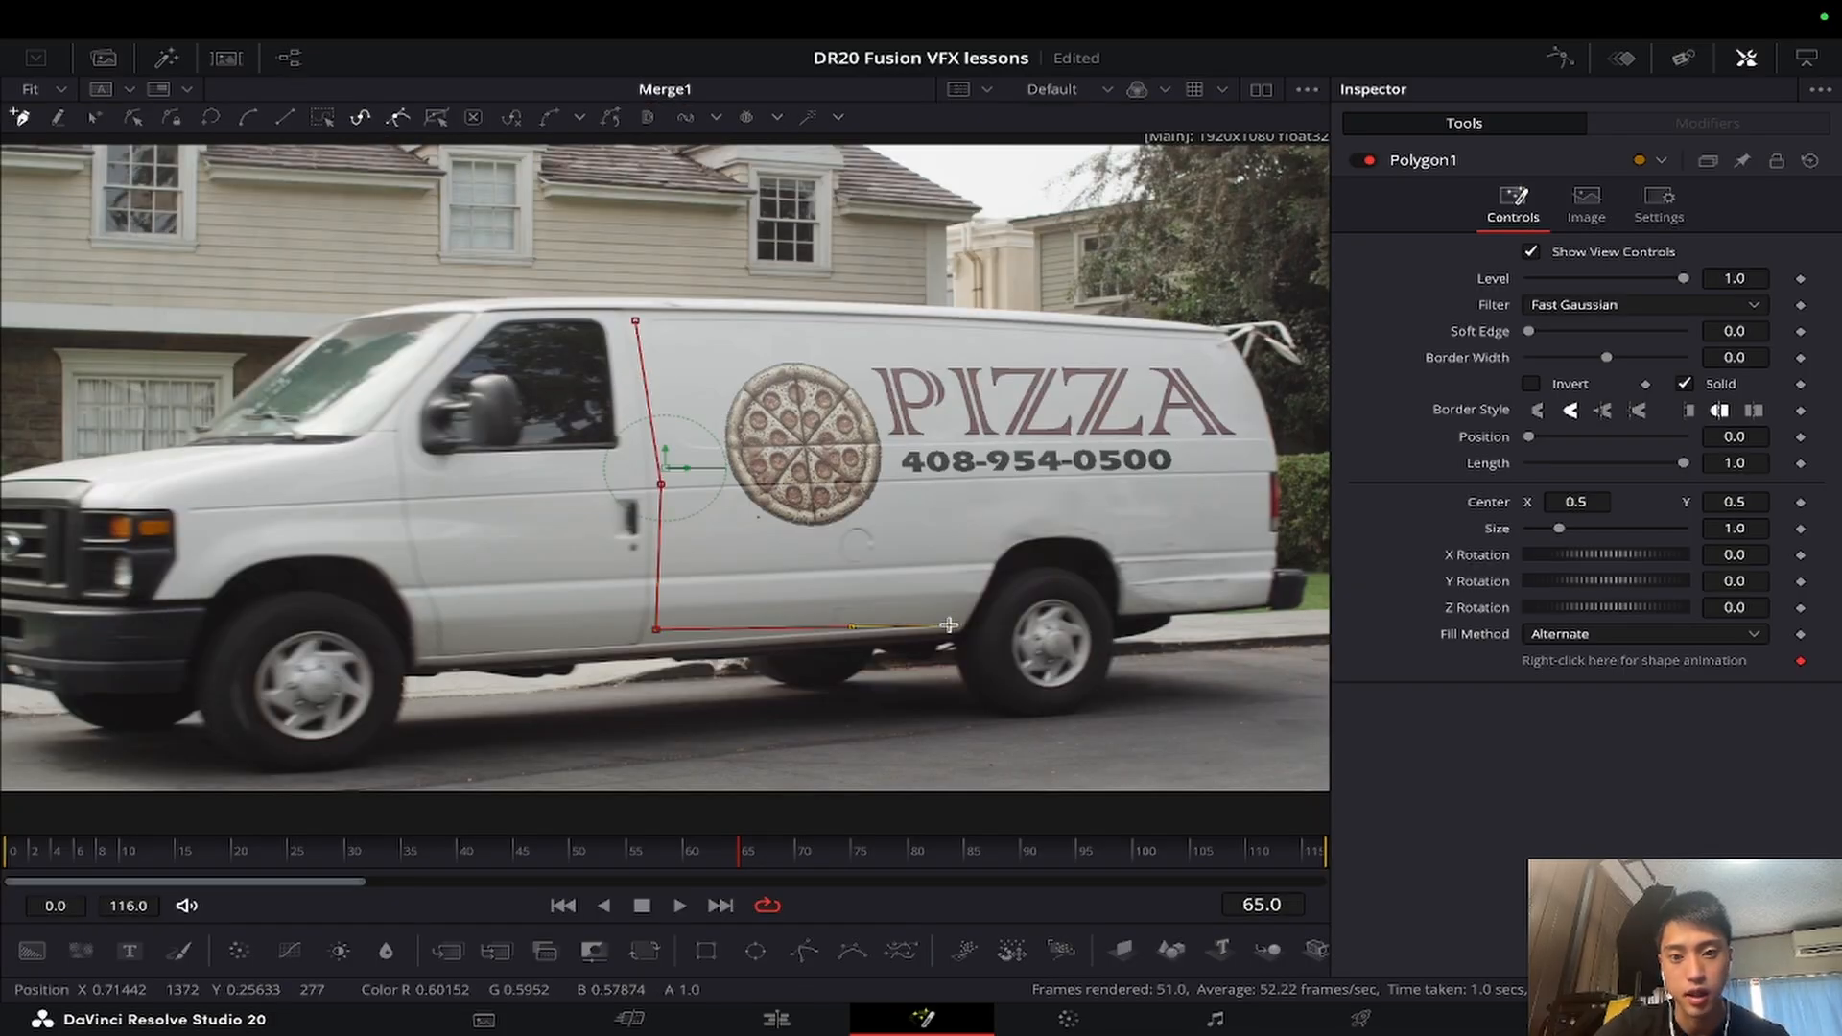
{"action": "left_click", "coordinate": [993, 550]}
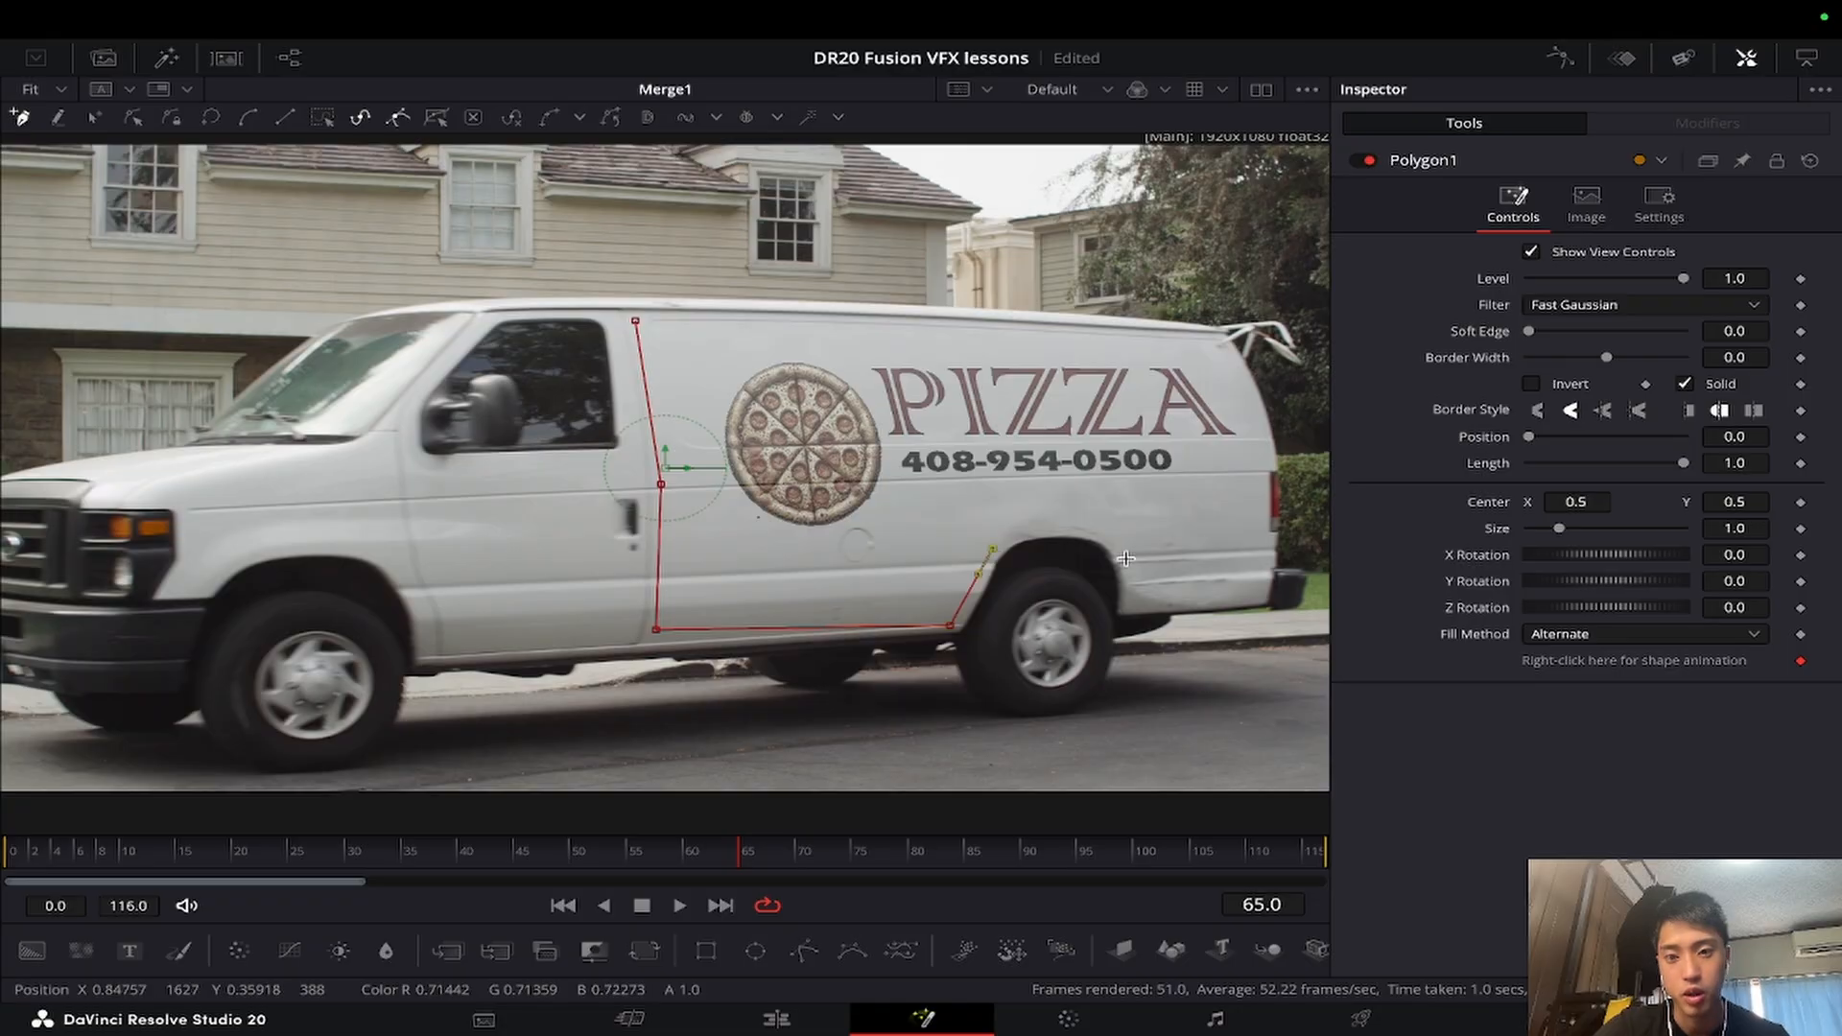
{"action": "left_click", "coordinate": [1128, 607]}
{"action": "left_click", "coordinate": [1260, 604]}
{"action": "left_click", "coordinate": [1268, 453]}
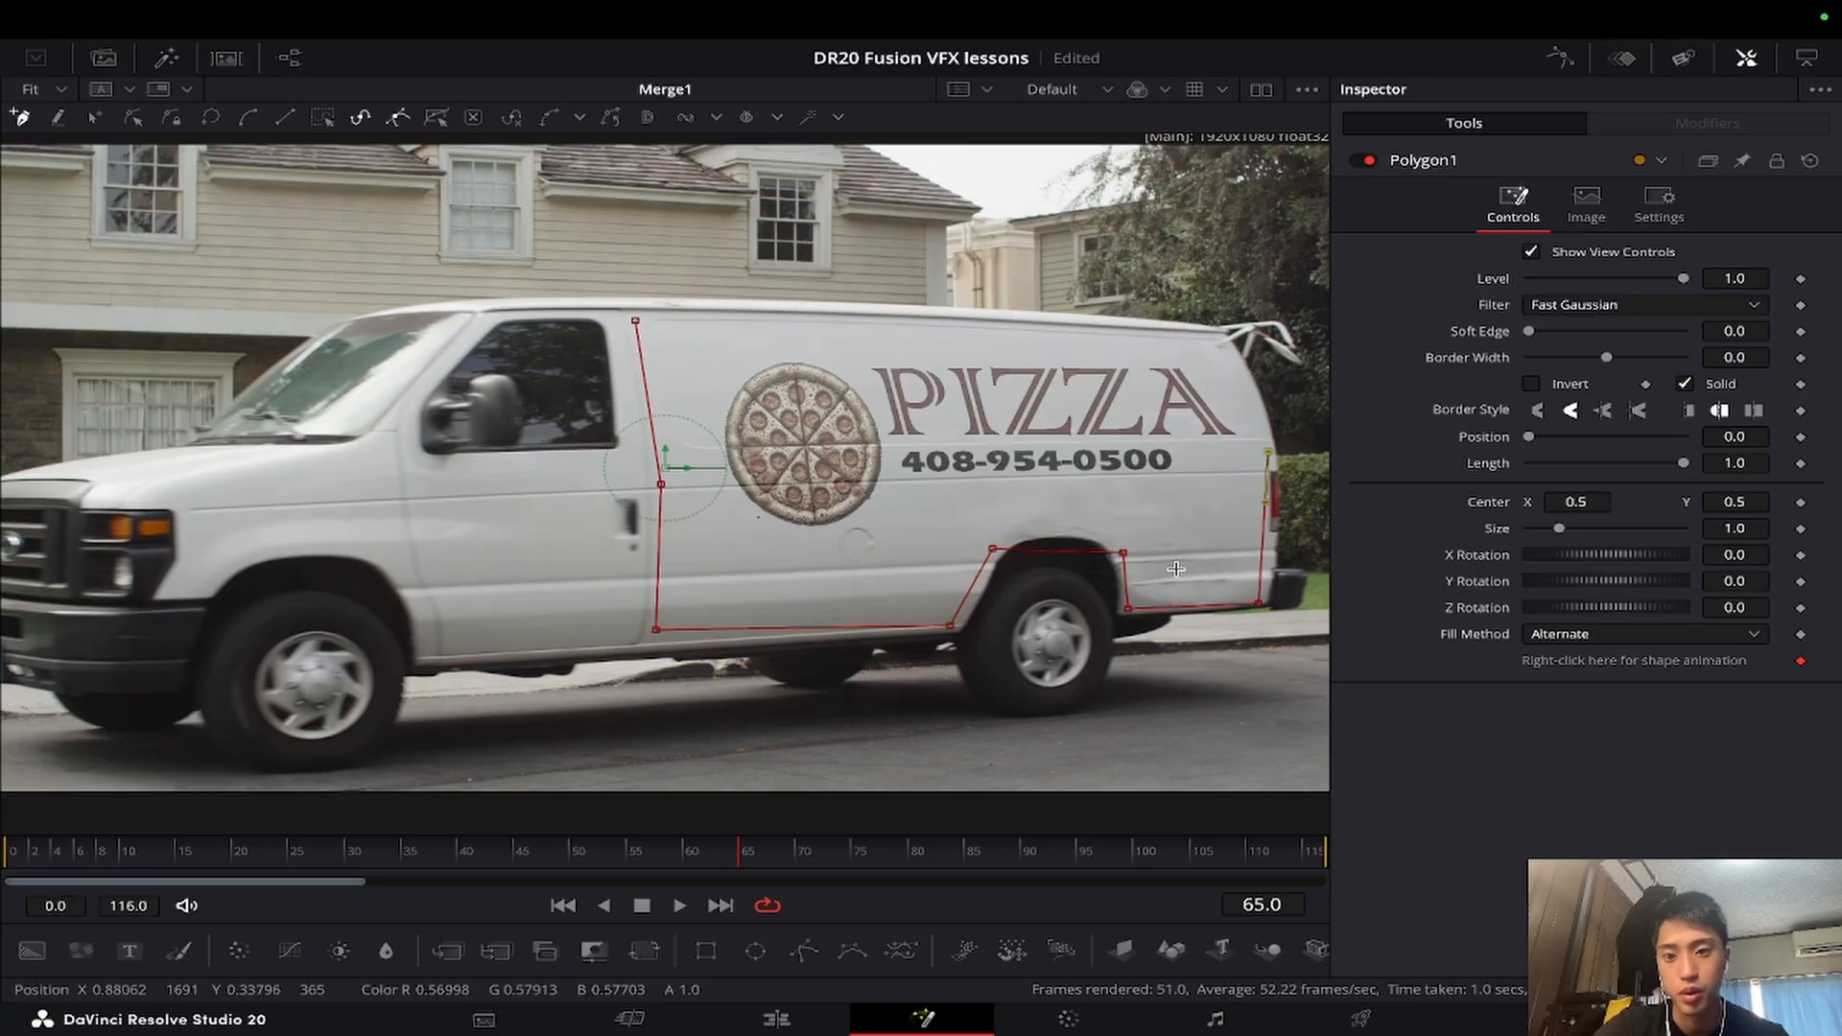
{"action": "left_click", "coordinate": [1200, 343]}
{"action": "left_click", "coordinate": [636, 320]}
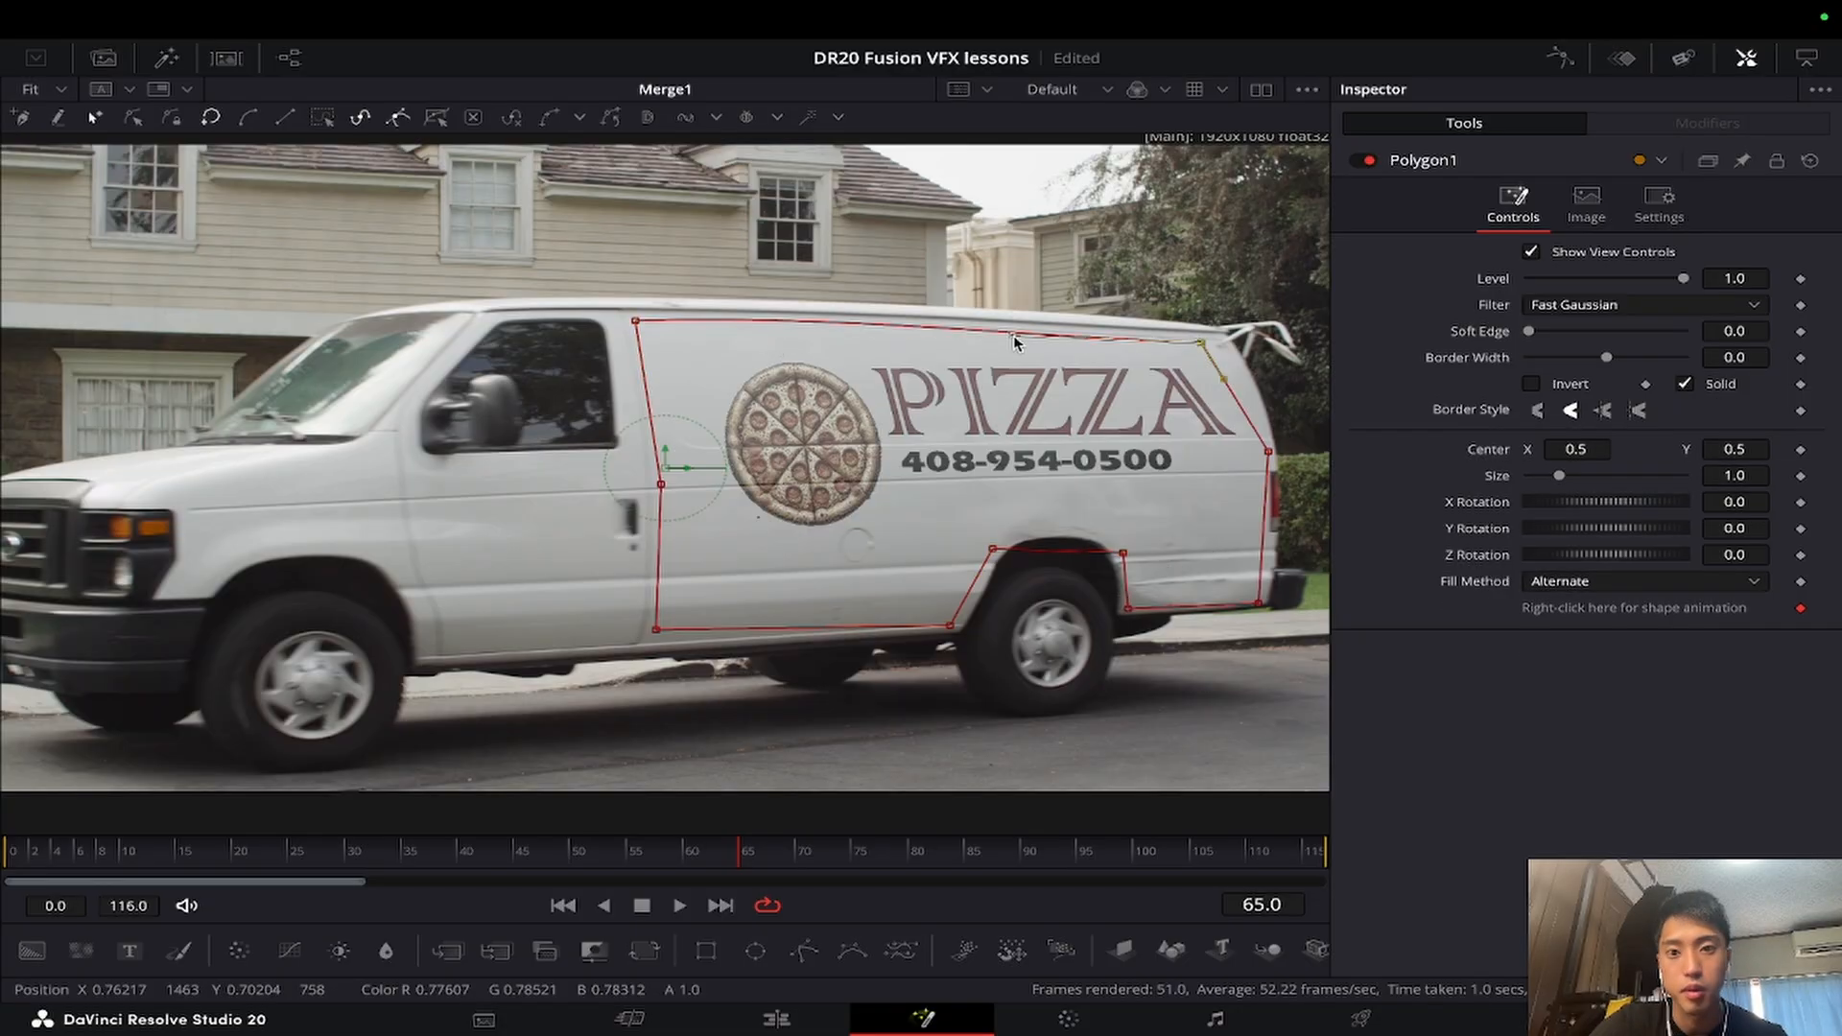
{"action": "left_click_drag", "start_coordinate": [1014, 337], "coordinate": [1013, 325]}
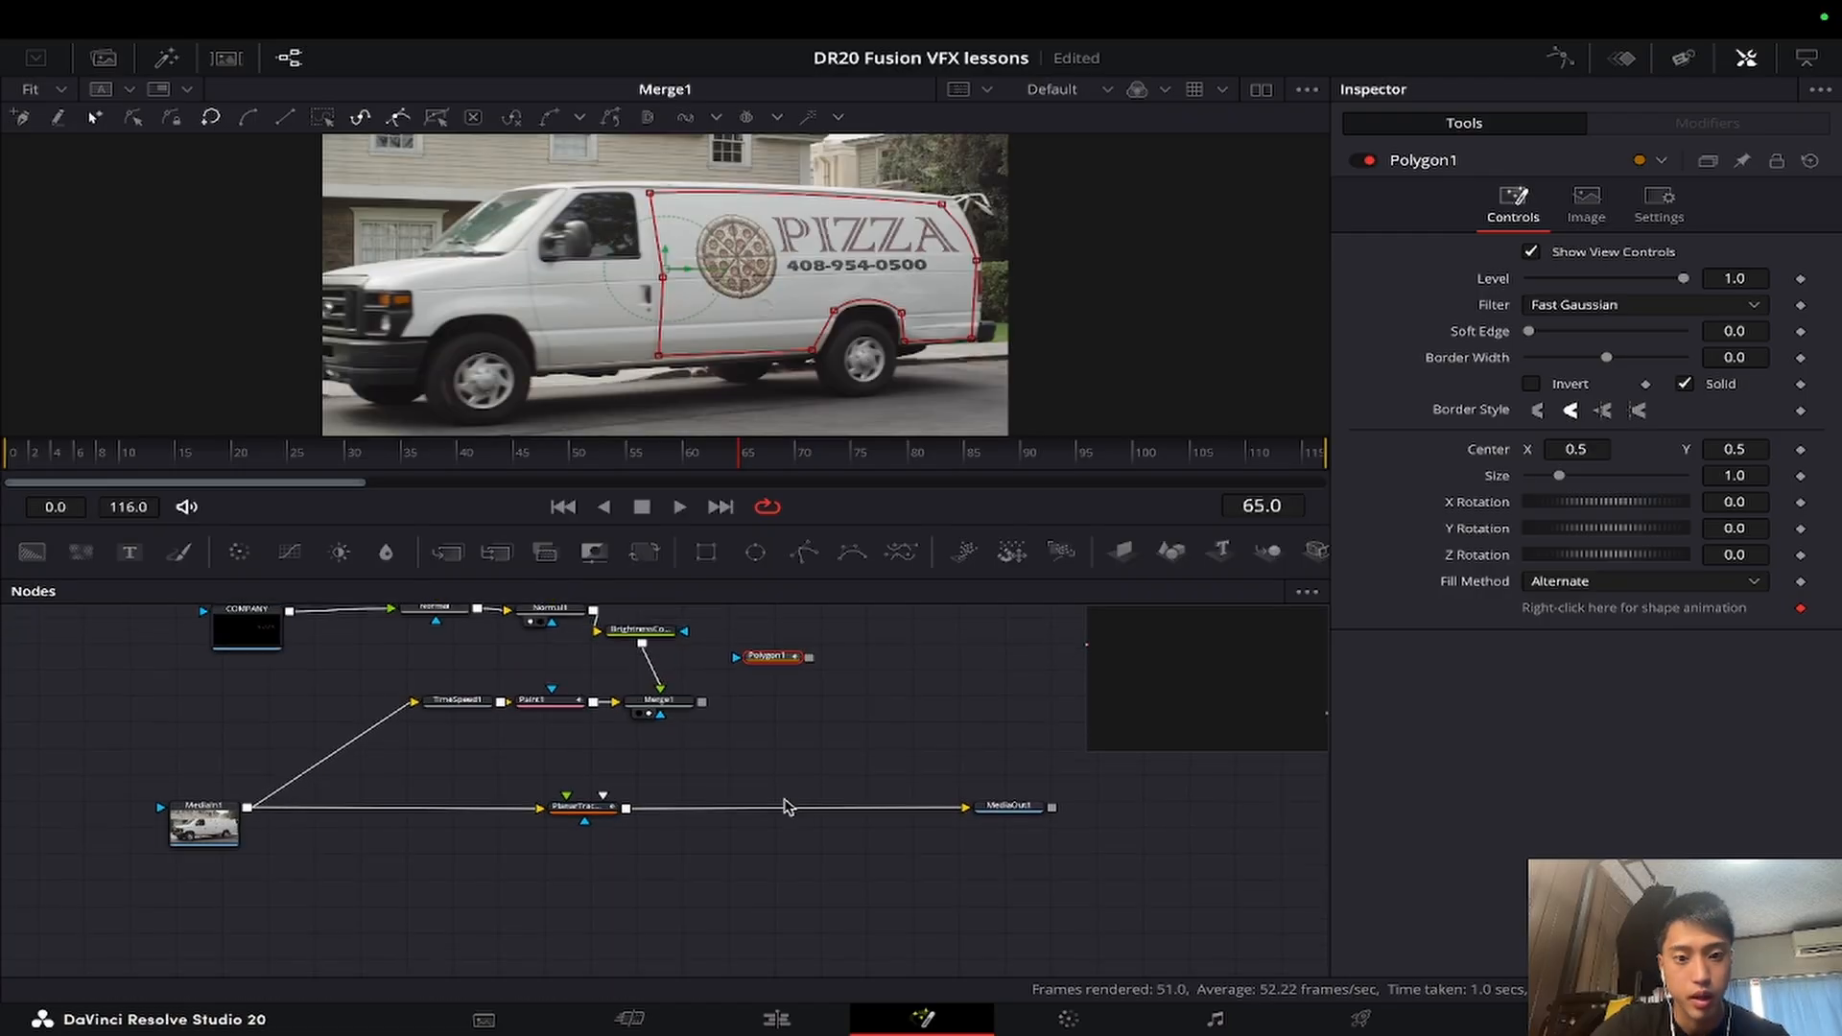
Step: Bring back the node graph and reposition the Polygon1 node beside Merge1
{"action": "scroll", "coordinate": [787, 807], "scroll_direction": "up", "scroll_amount": 1}
{"action": "left_click_drag", "start_coordinate": [775, 678], "coordinate": [804, 722]}
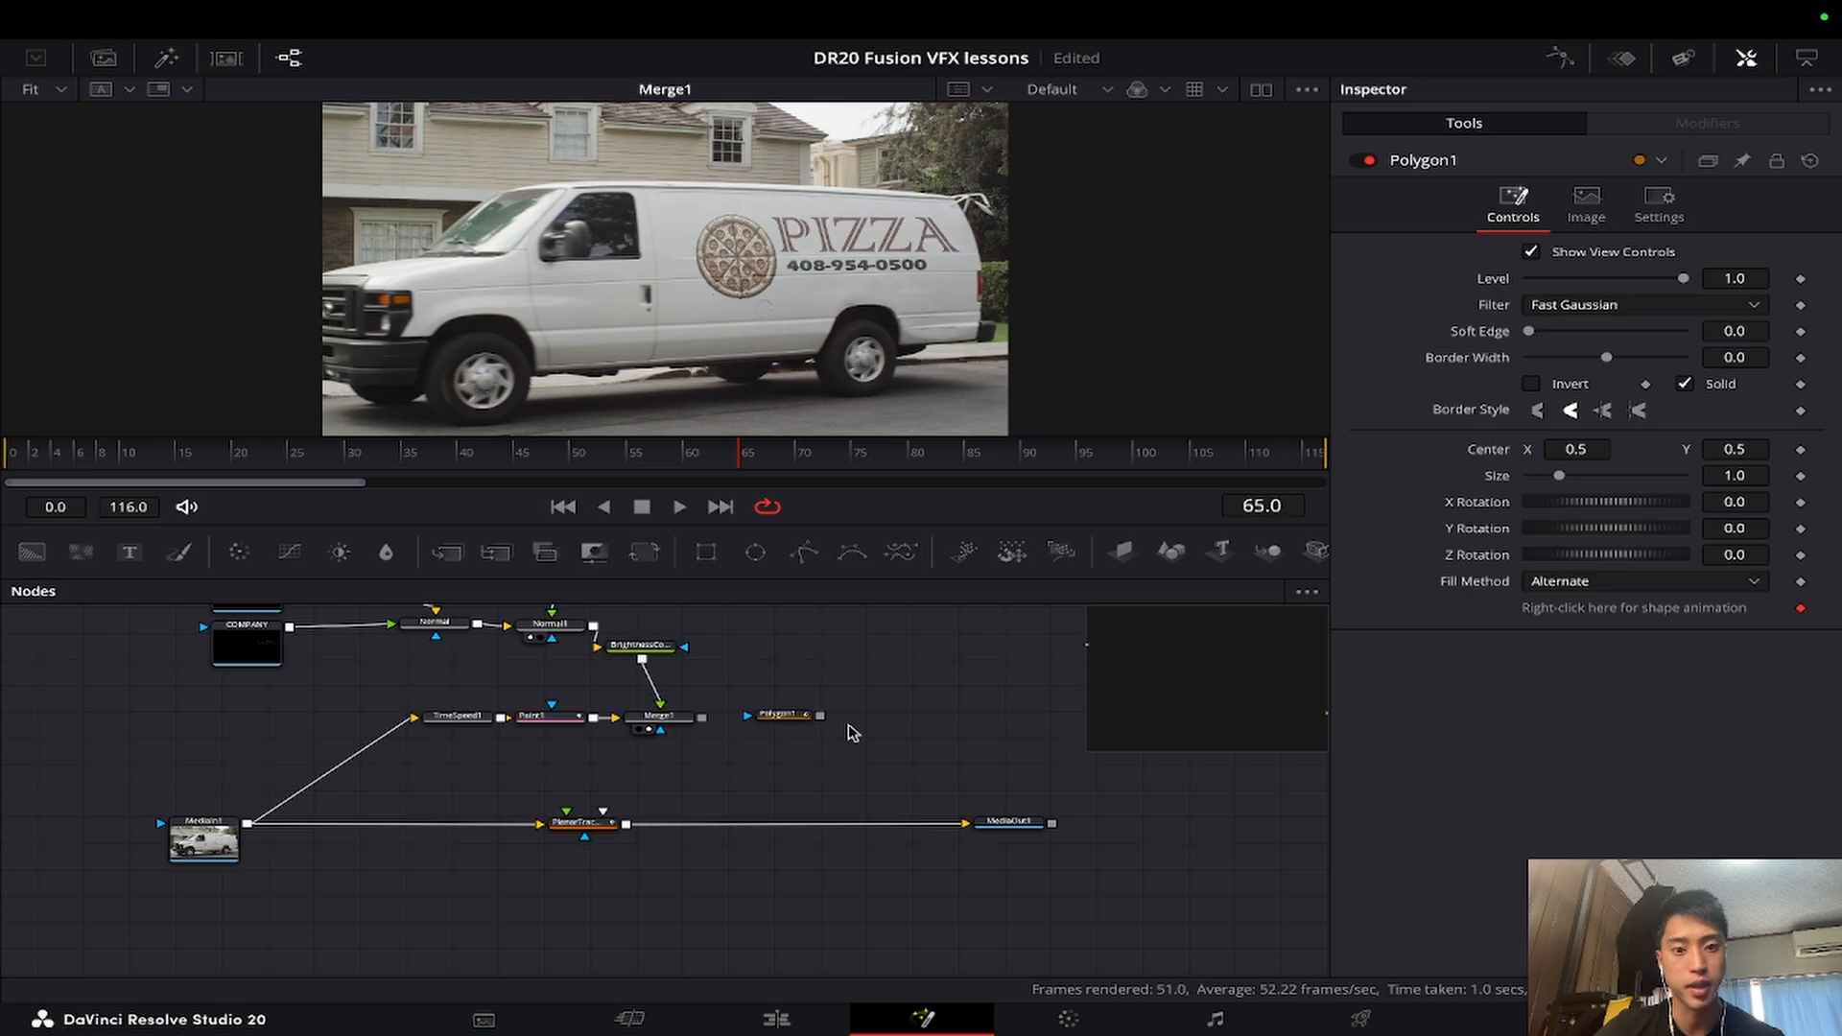
{"action": "left_click", "coordinate": [792, 722]}
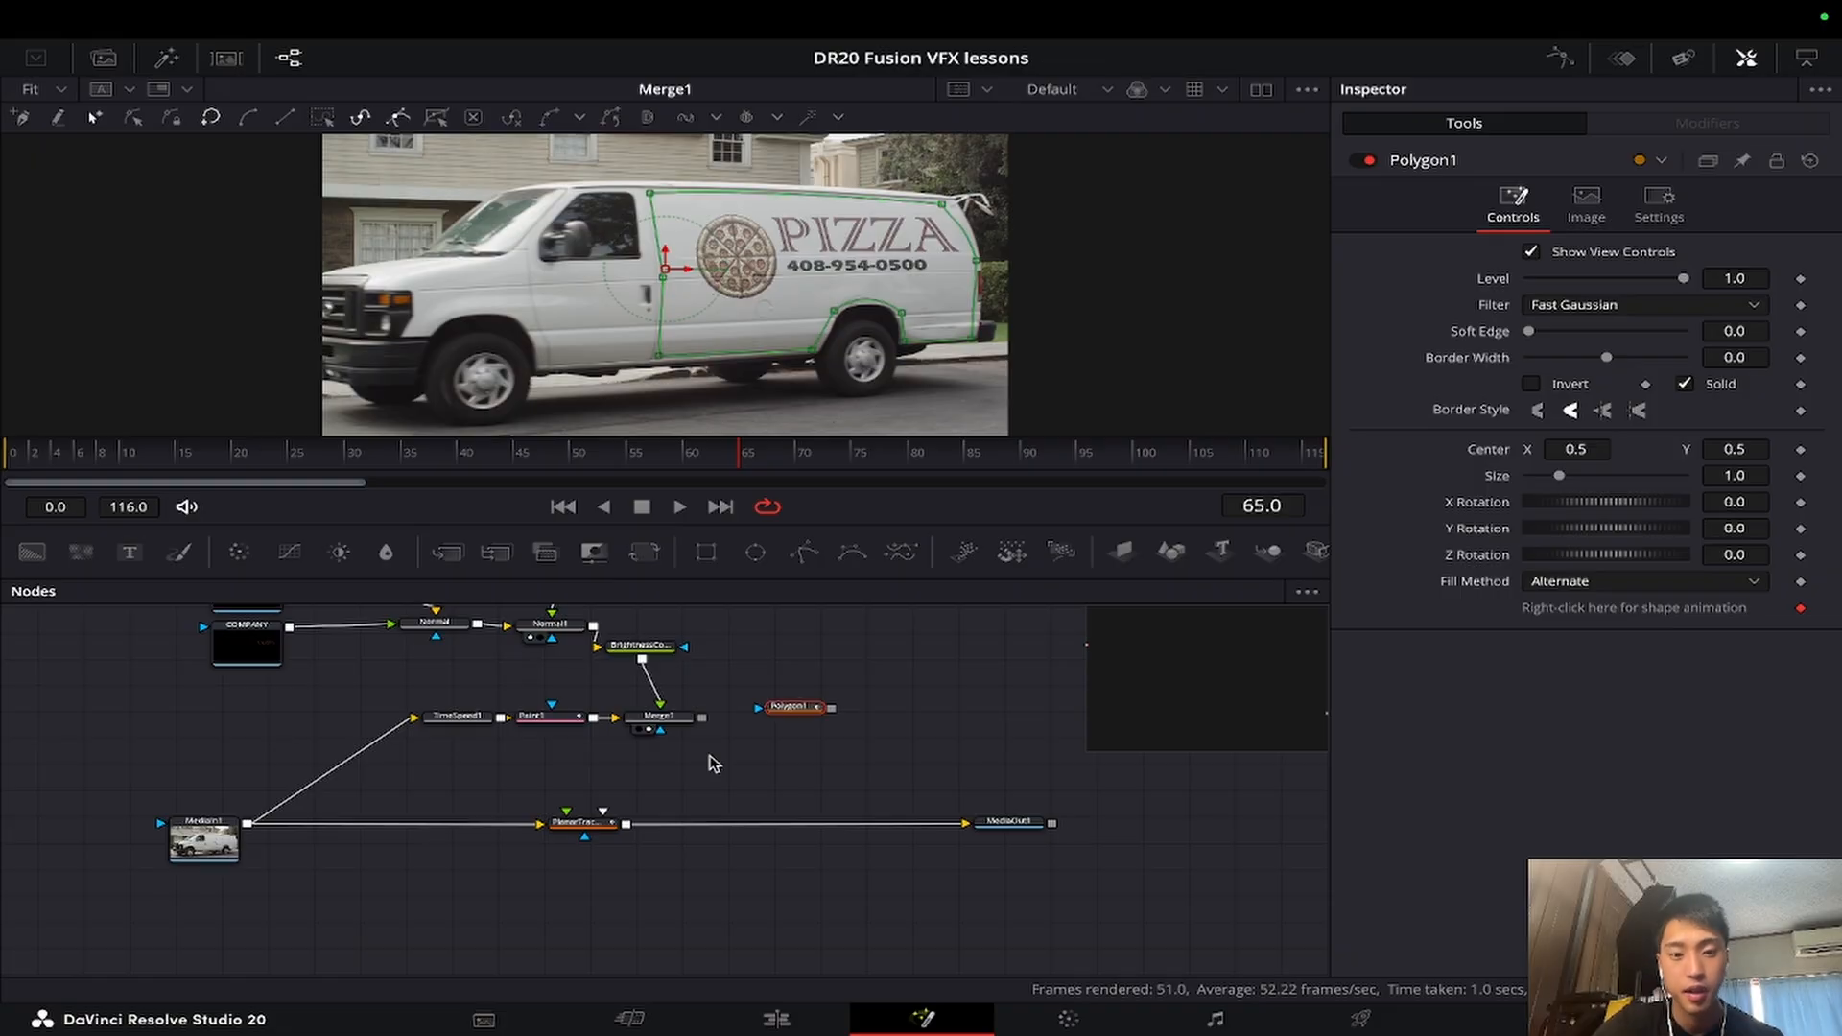
Step: Try masking Merge1 directly by connecting Polygon1 to its effect mask input, and toggle the polygon's Invert option
{"action": "left_click", "coordinate": [673, 721]}
{"action": "left_click_drag", "start_coordinate": [789, 710], "coordinate": [774, 689]}
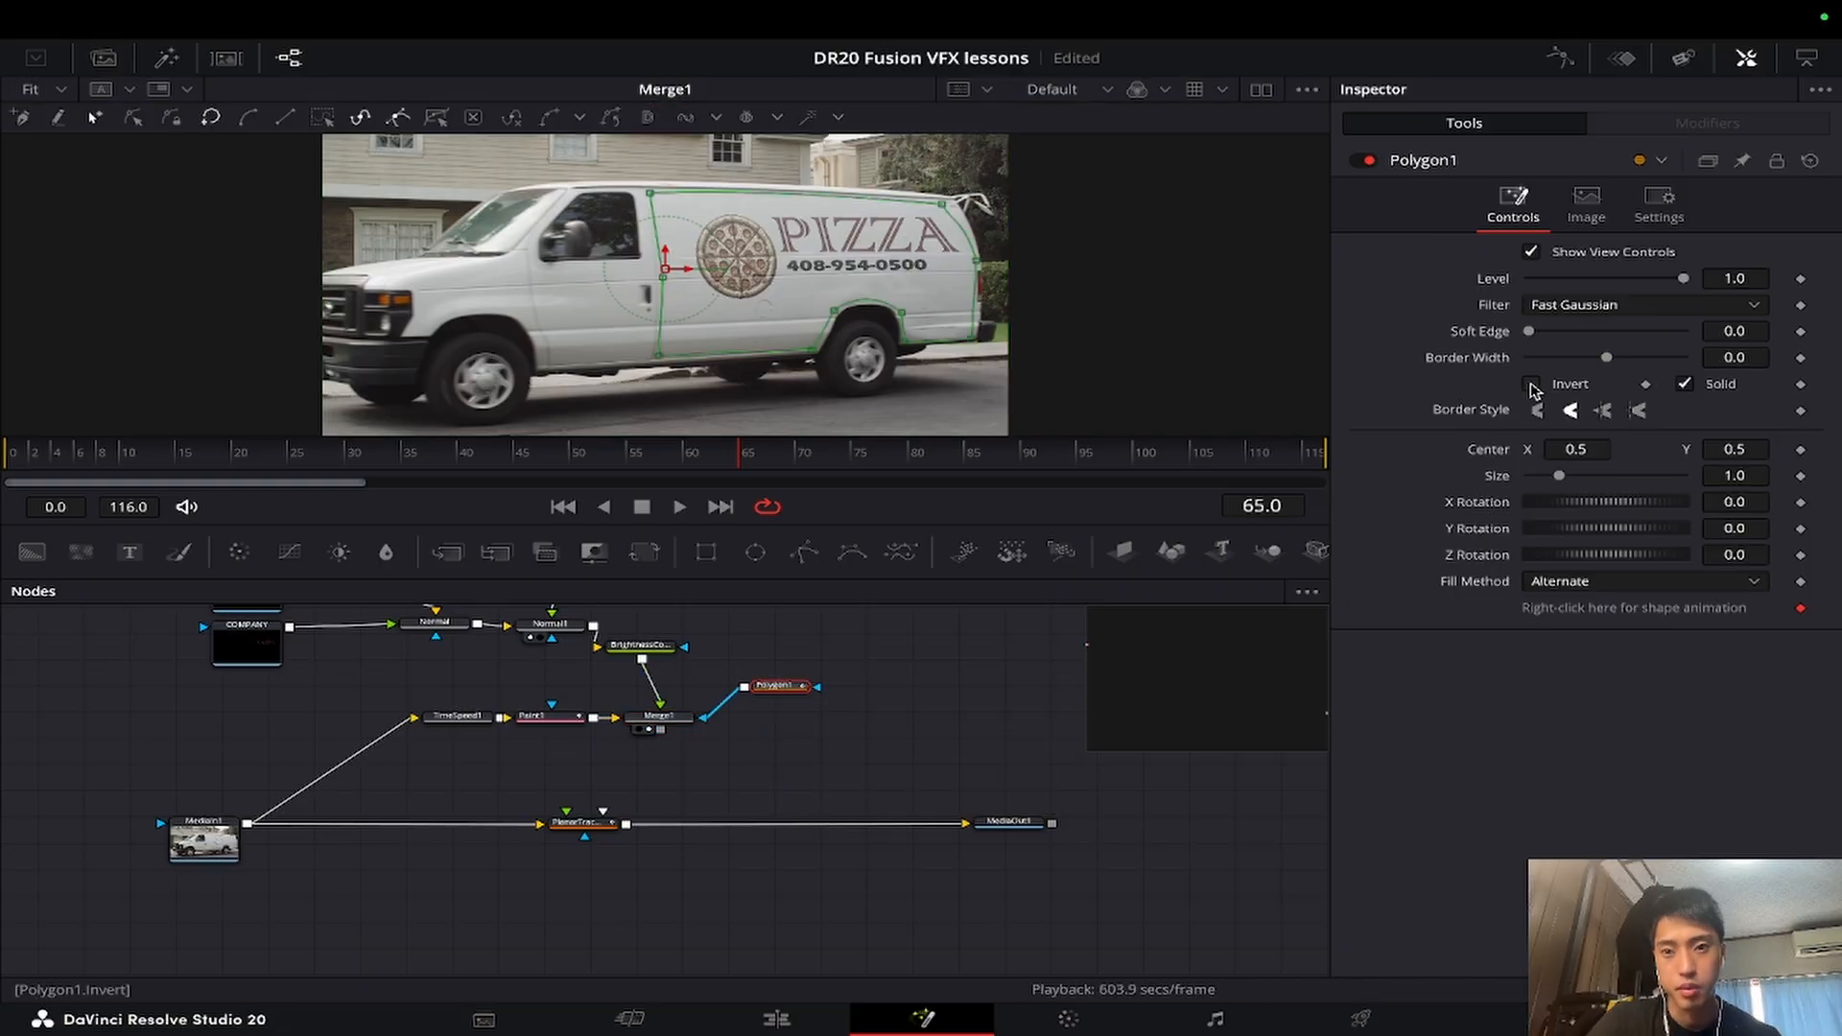
{"action": "left_click", "coordinate": [1532, 386]}
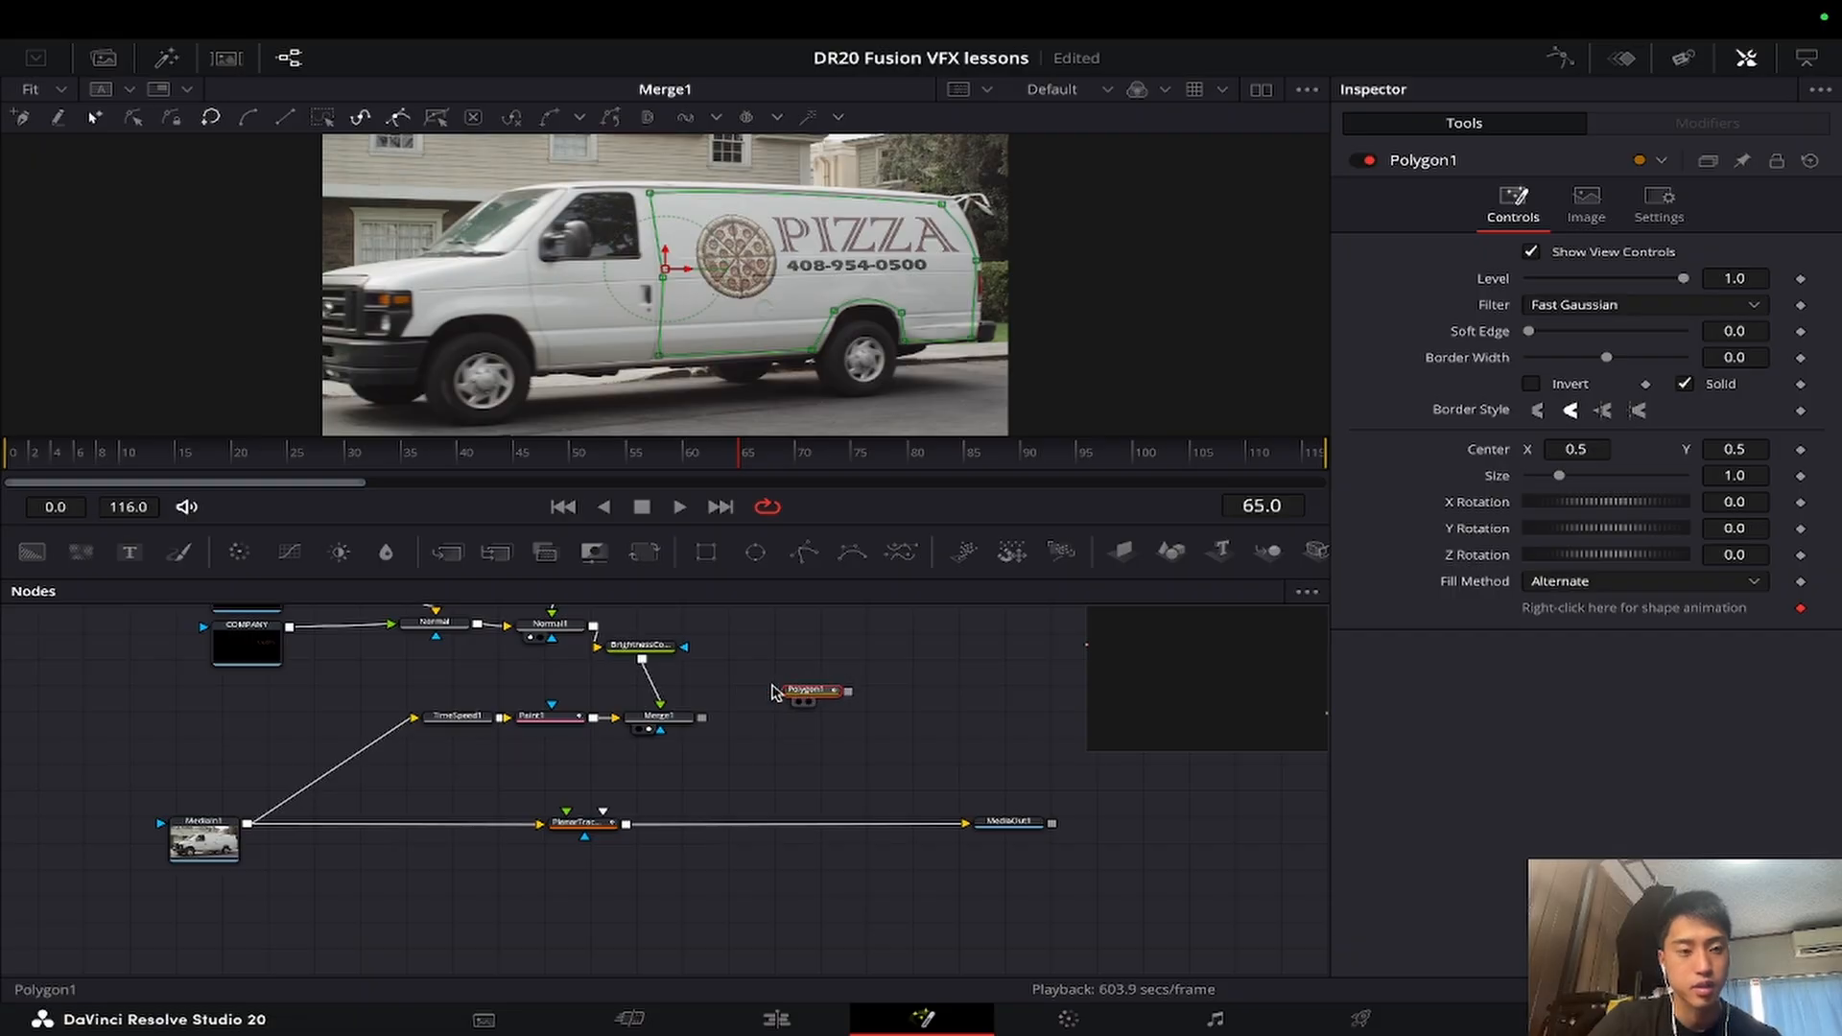
Step: Add a Matte Control node after Merge1 and connect Polygon1 to it as its garbage matte
{"action": "left_click", "coordinate": [658, 719]}
{"action": "key", "text": "shift+space"}
{"action": "type", "text": "ma"}
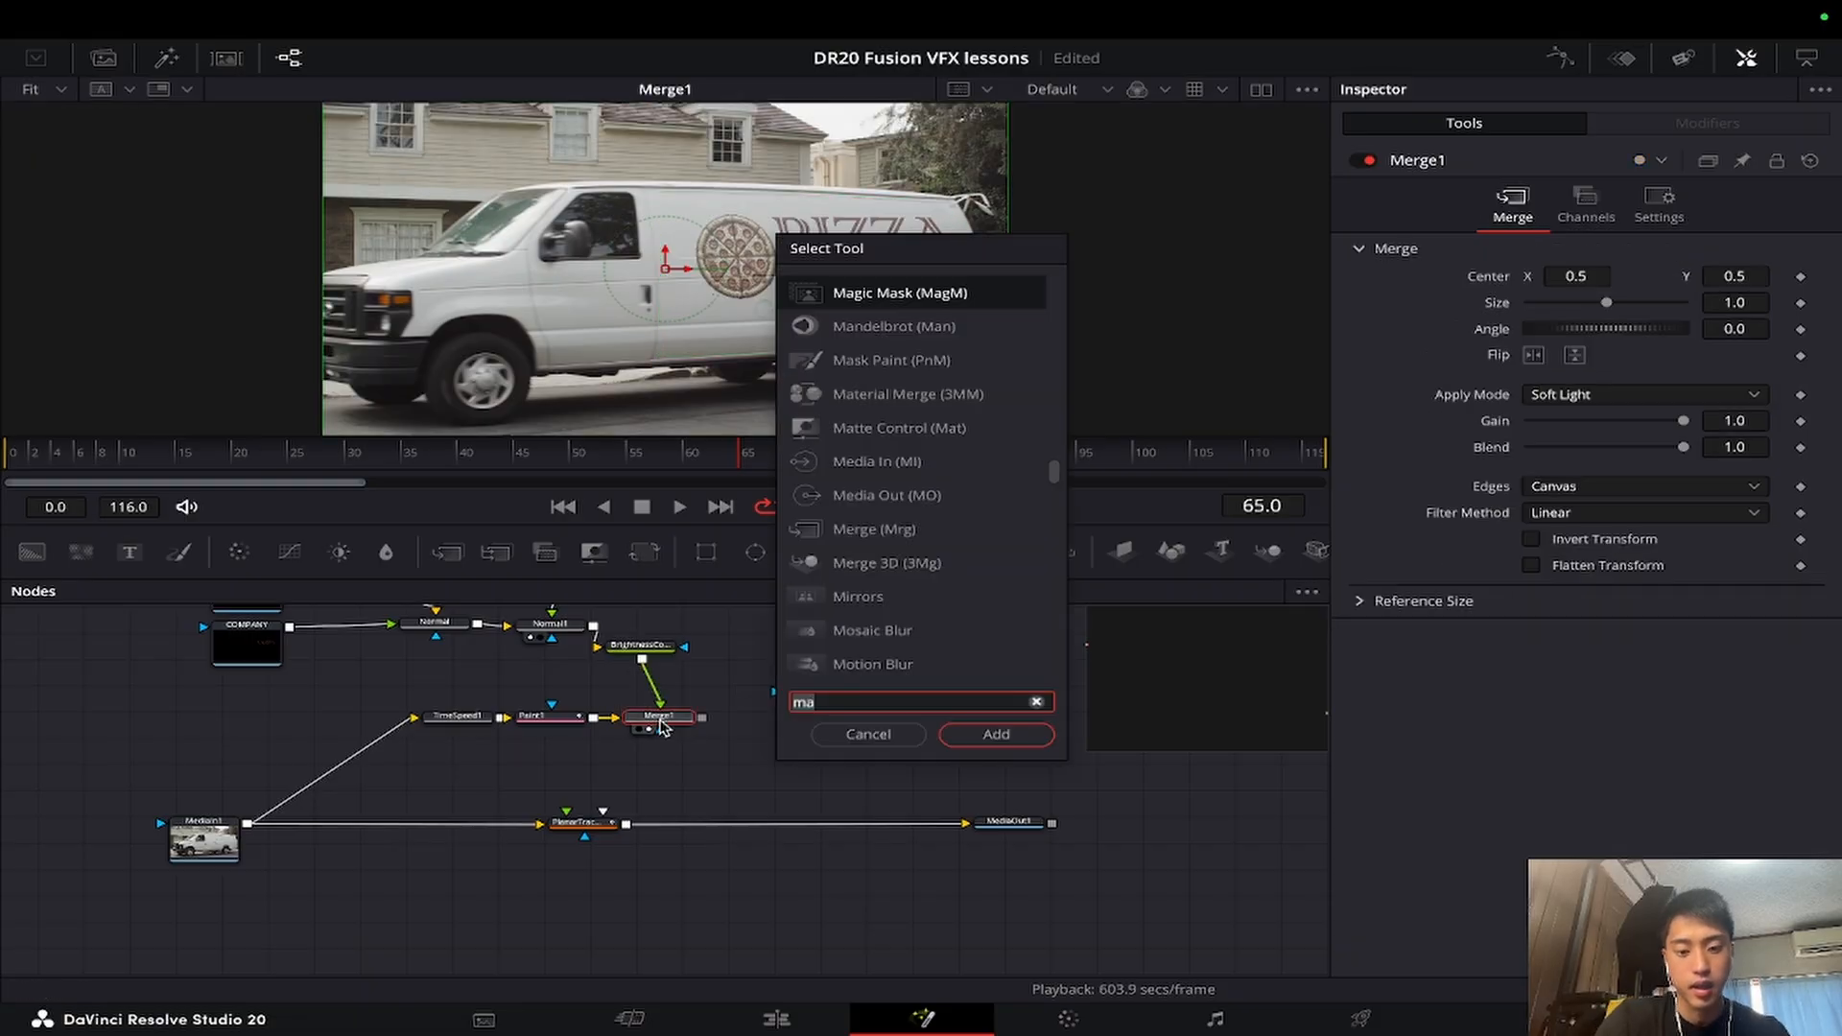
{"action": "type", "text": "tte"}
{"action": "key", "text": "Return"}
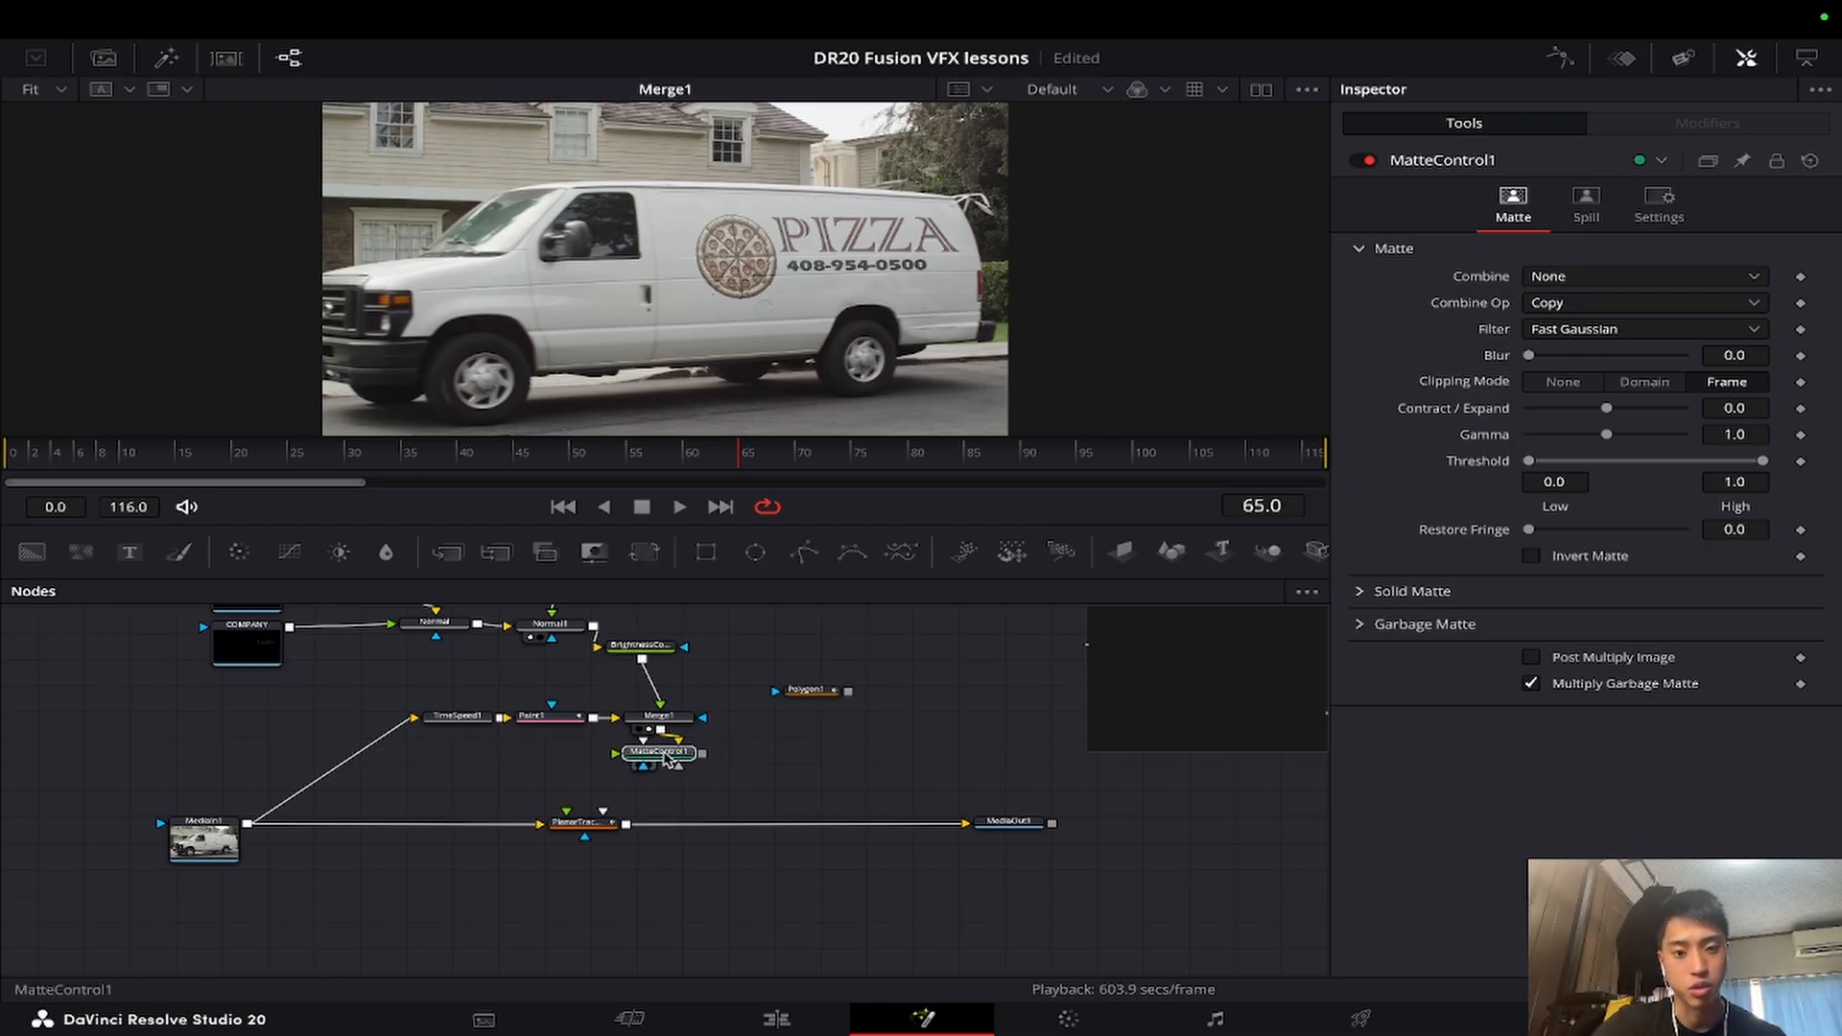
{"action": "left_click_drag", "start_coordinate": [811, 691], "coordinate": [682, 751]}
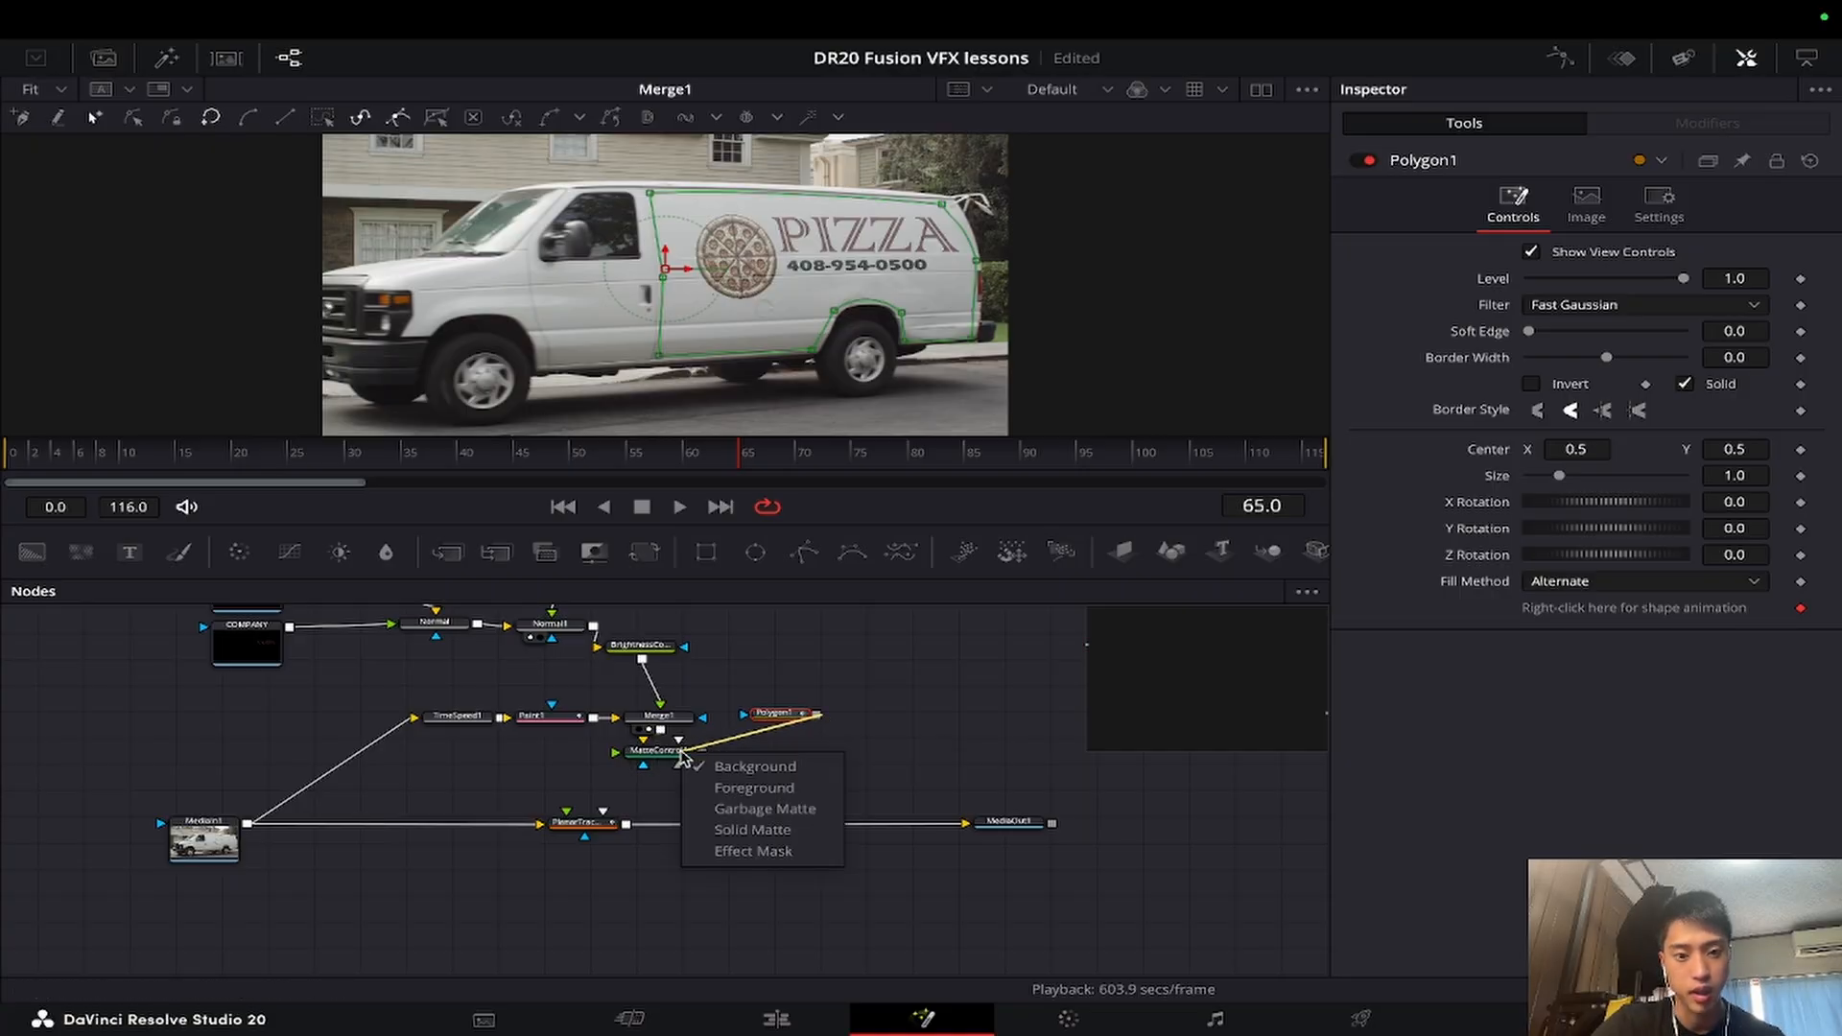
{"action": "left_click", "coordinate": [765, 809]}
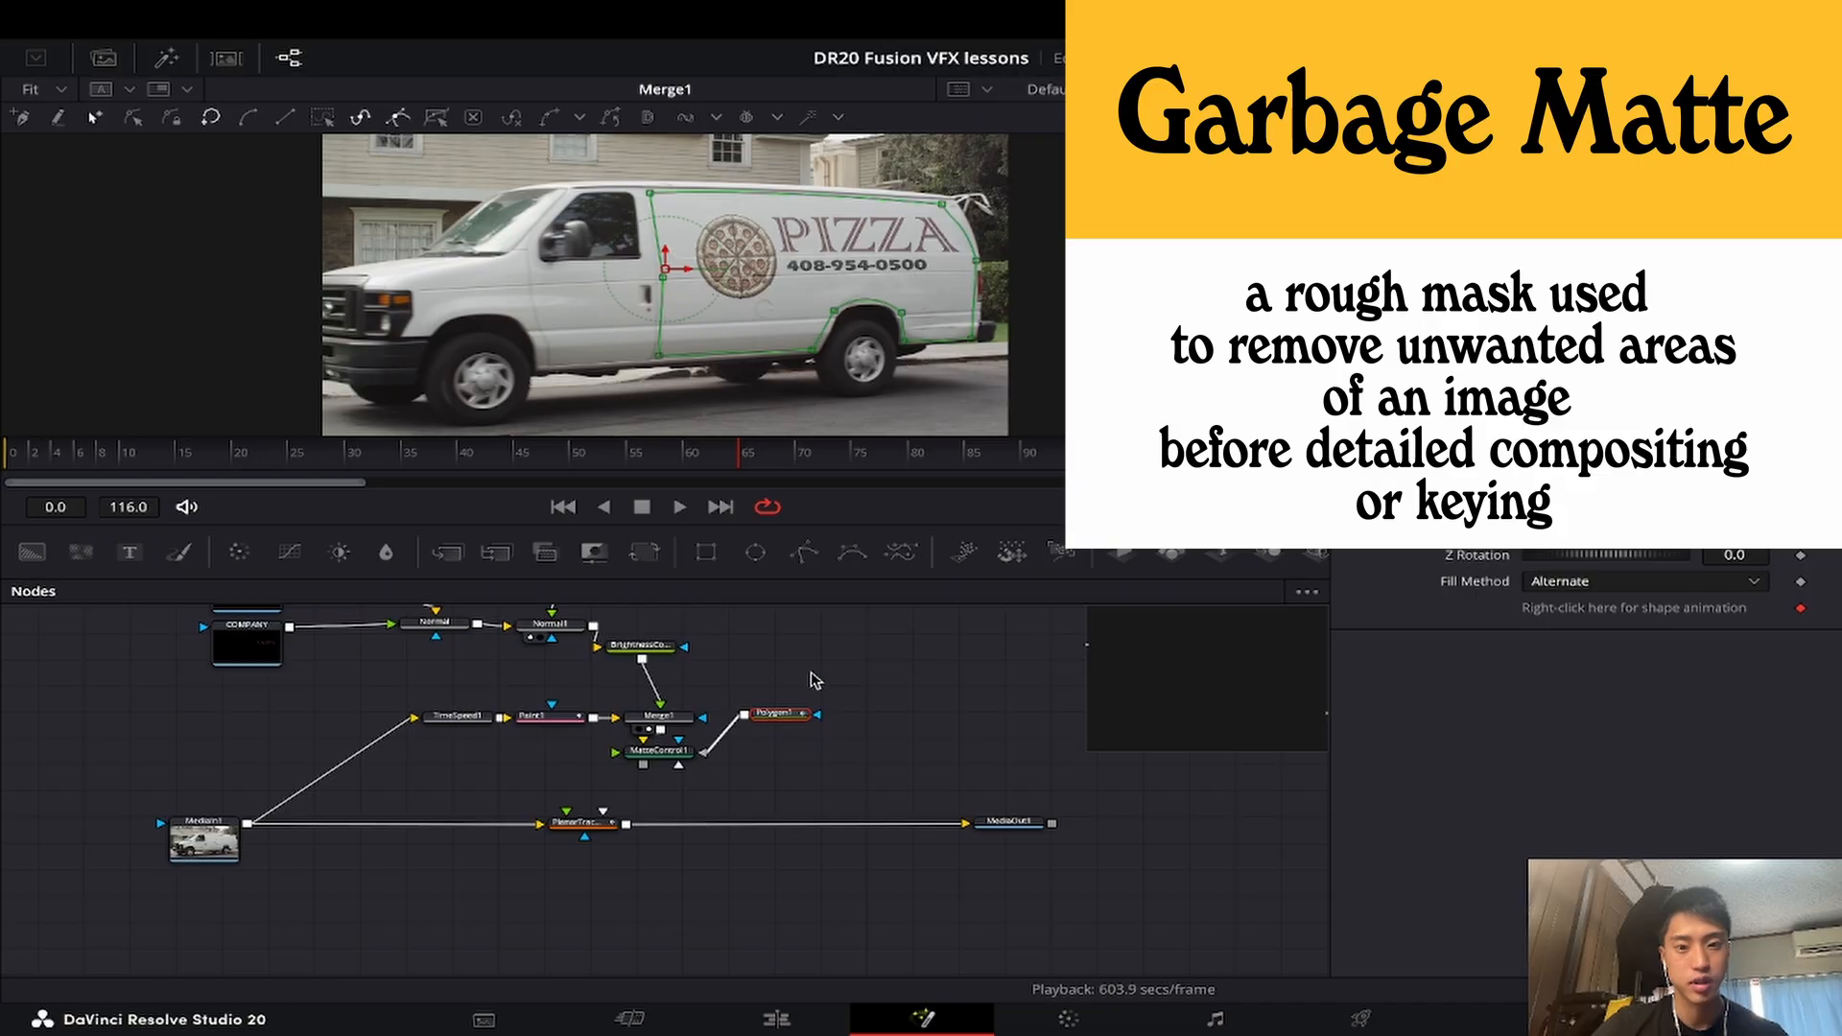
Step: Try masking MediaIn1 with a second, four-sided Polygon drawn over part of the van's side, and delete that polygon node
{"action": "left_click", "coordinate": [809, 555]}
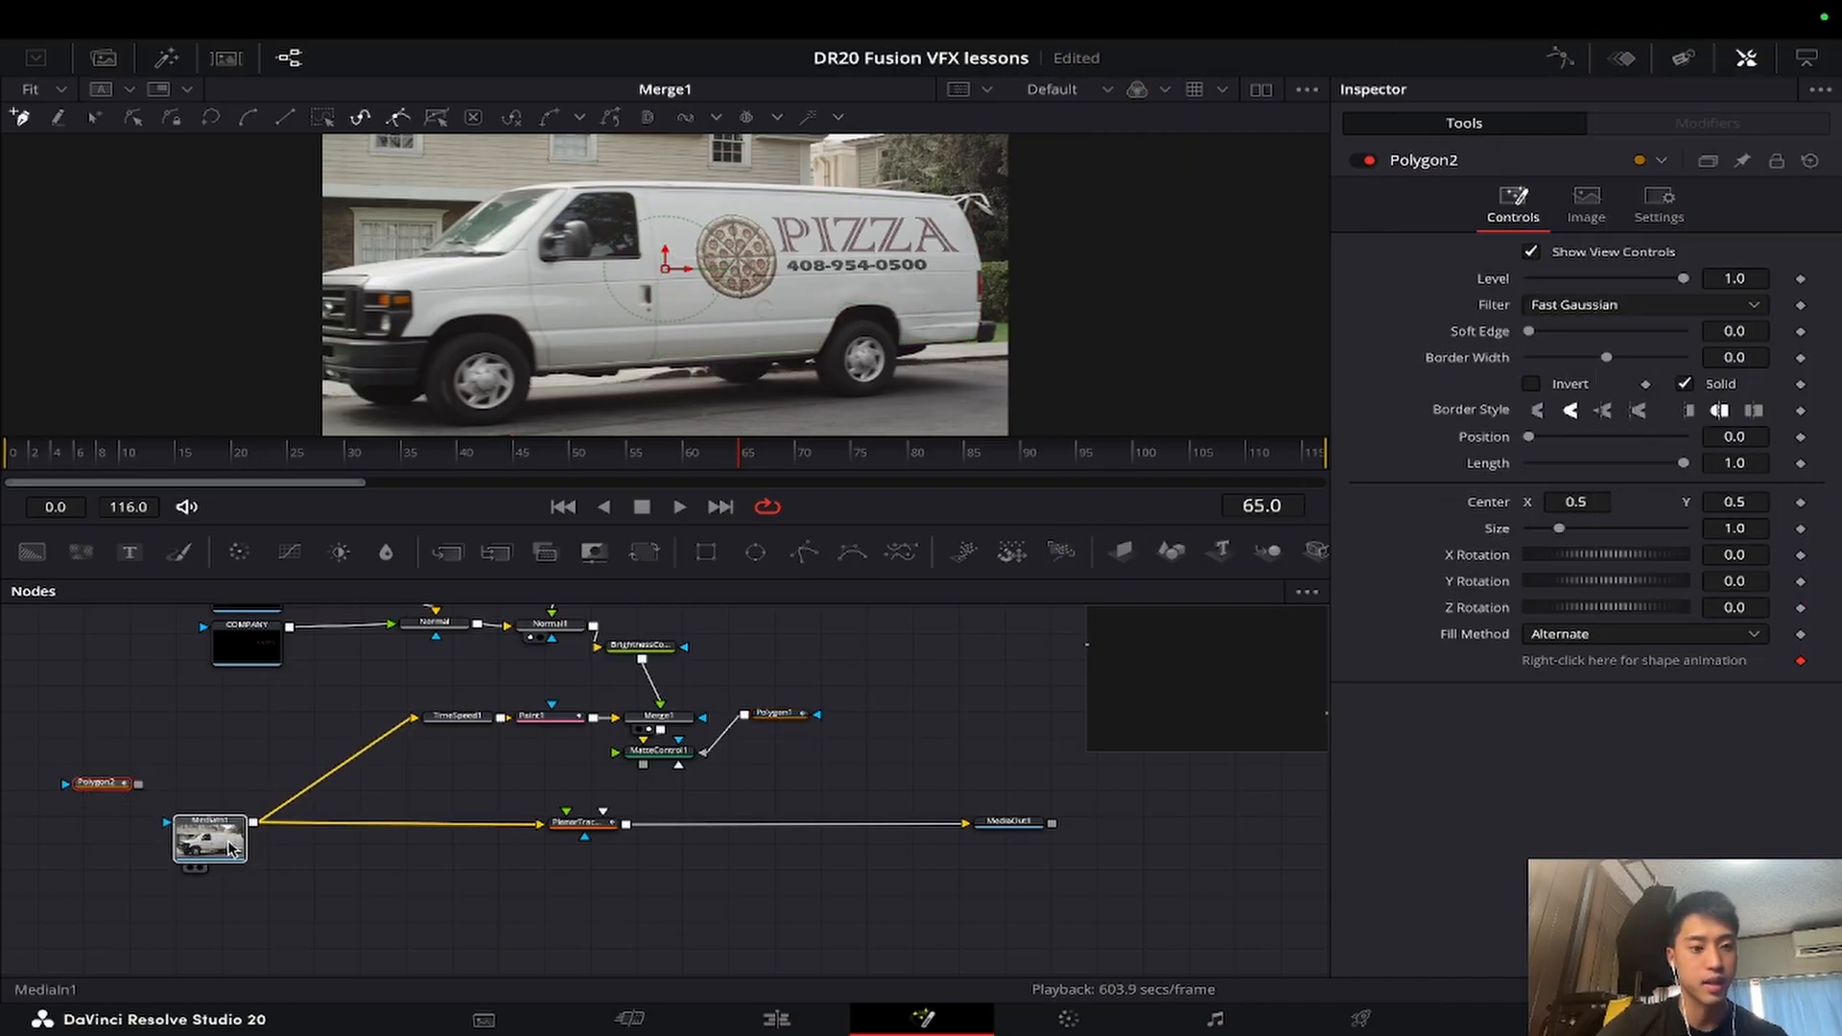
{"action": "left_click_drag", "start_coordinate": [223, 848], "coordinate": [229, 848]}
{"action": "left_click_drag", "start_coordinate": [94, 782], "coordinate": [79, 818]}
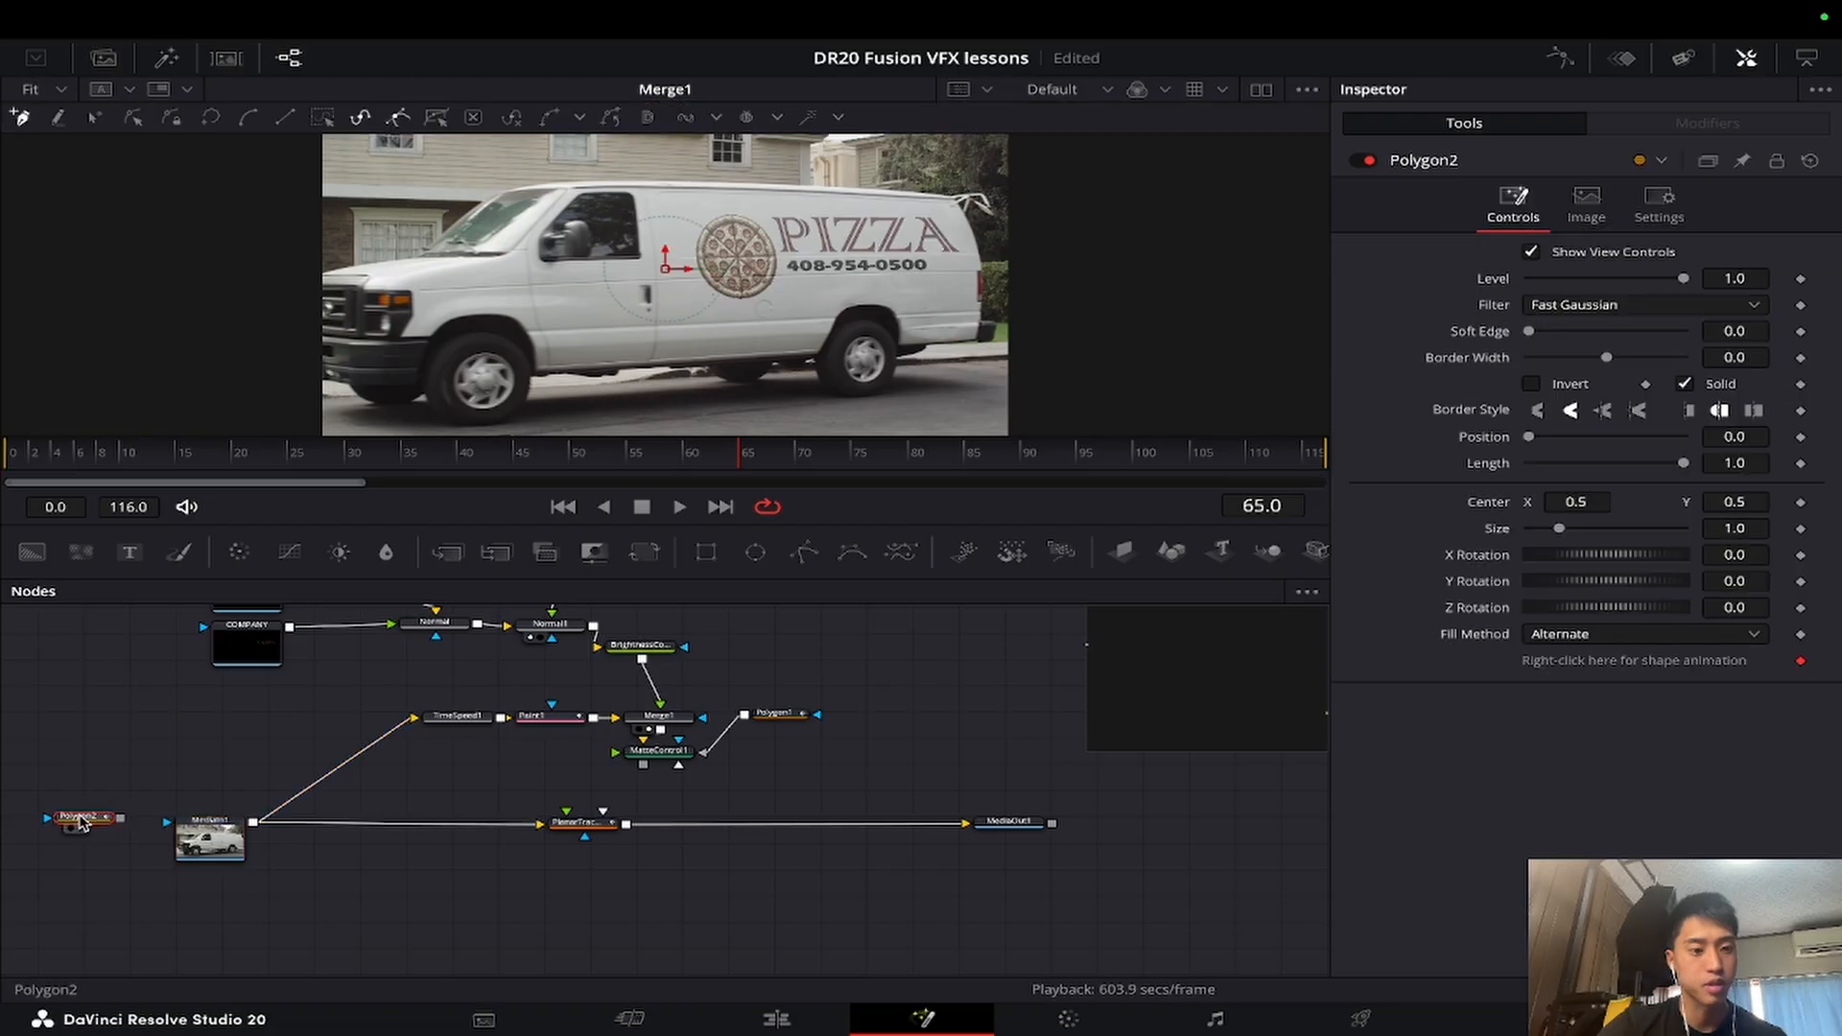
{"action": "left_click", "coordinate": [200, 868]}
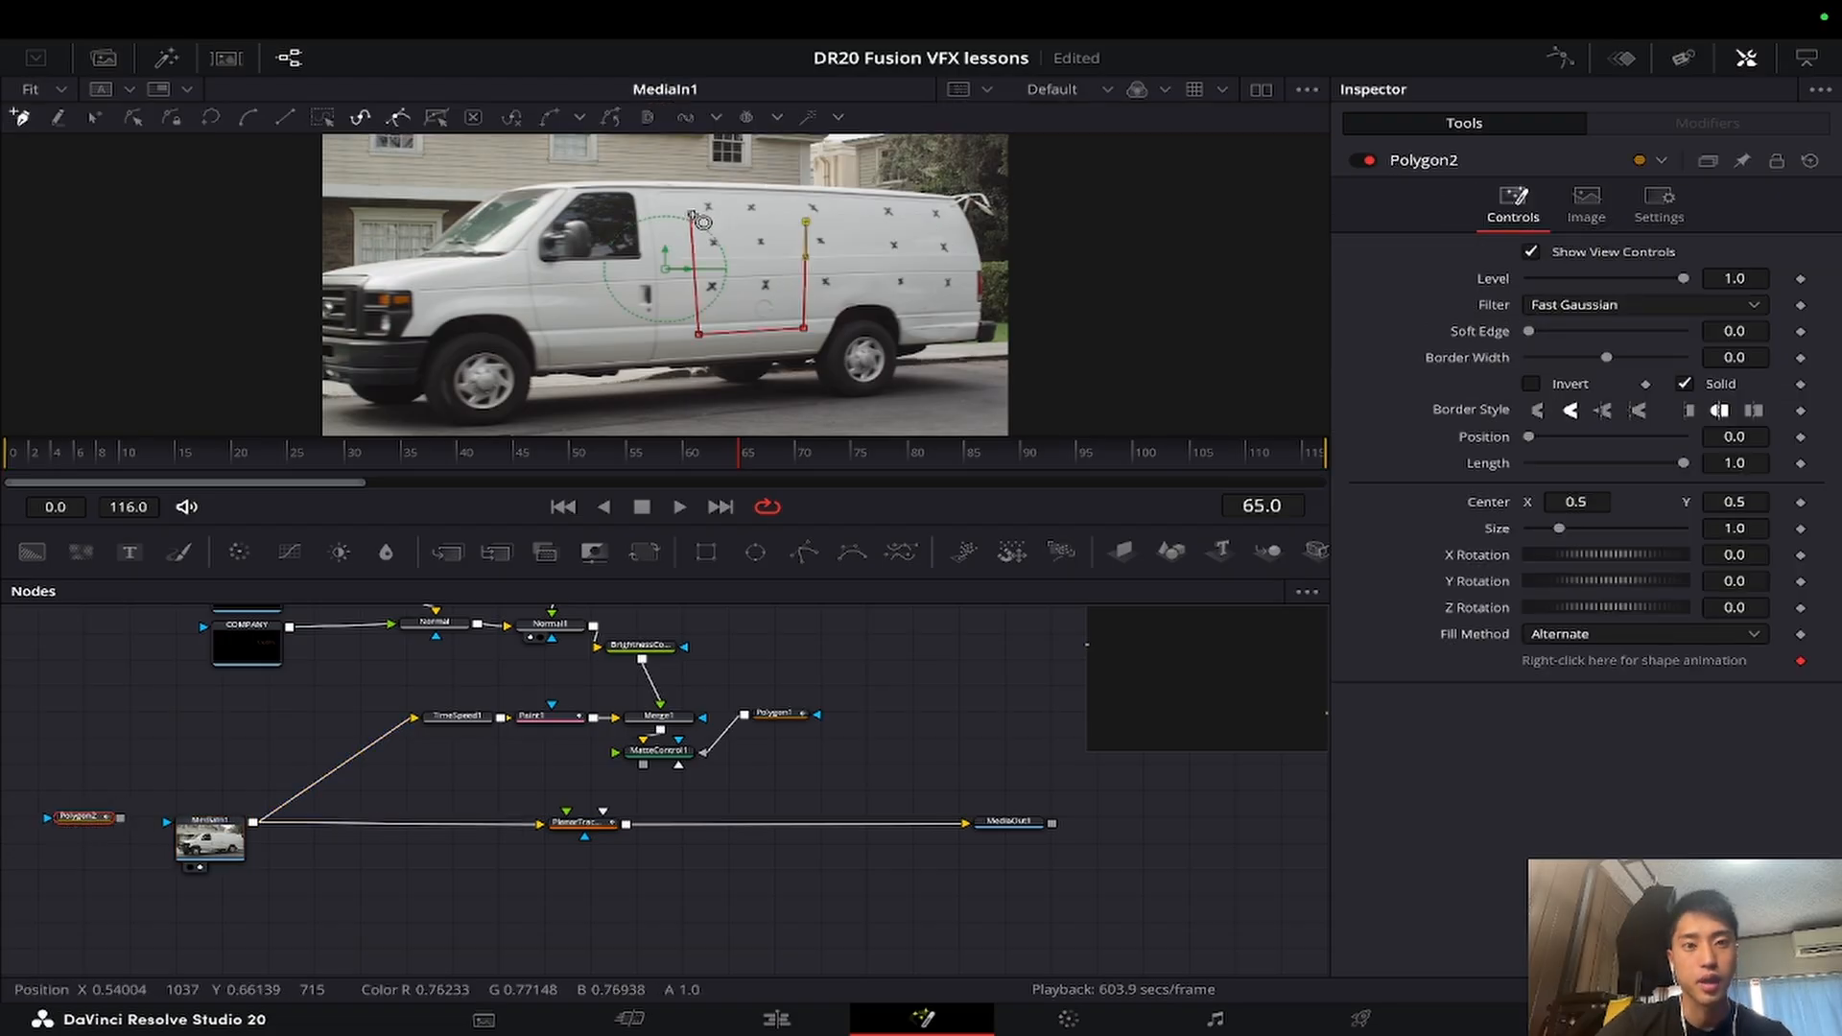
{"action": "left_click_drag", "start_coordinate": [120, 817], "coordinate": [167, 822]}
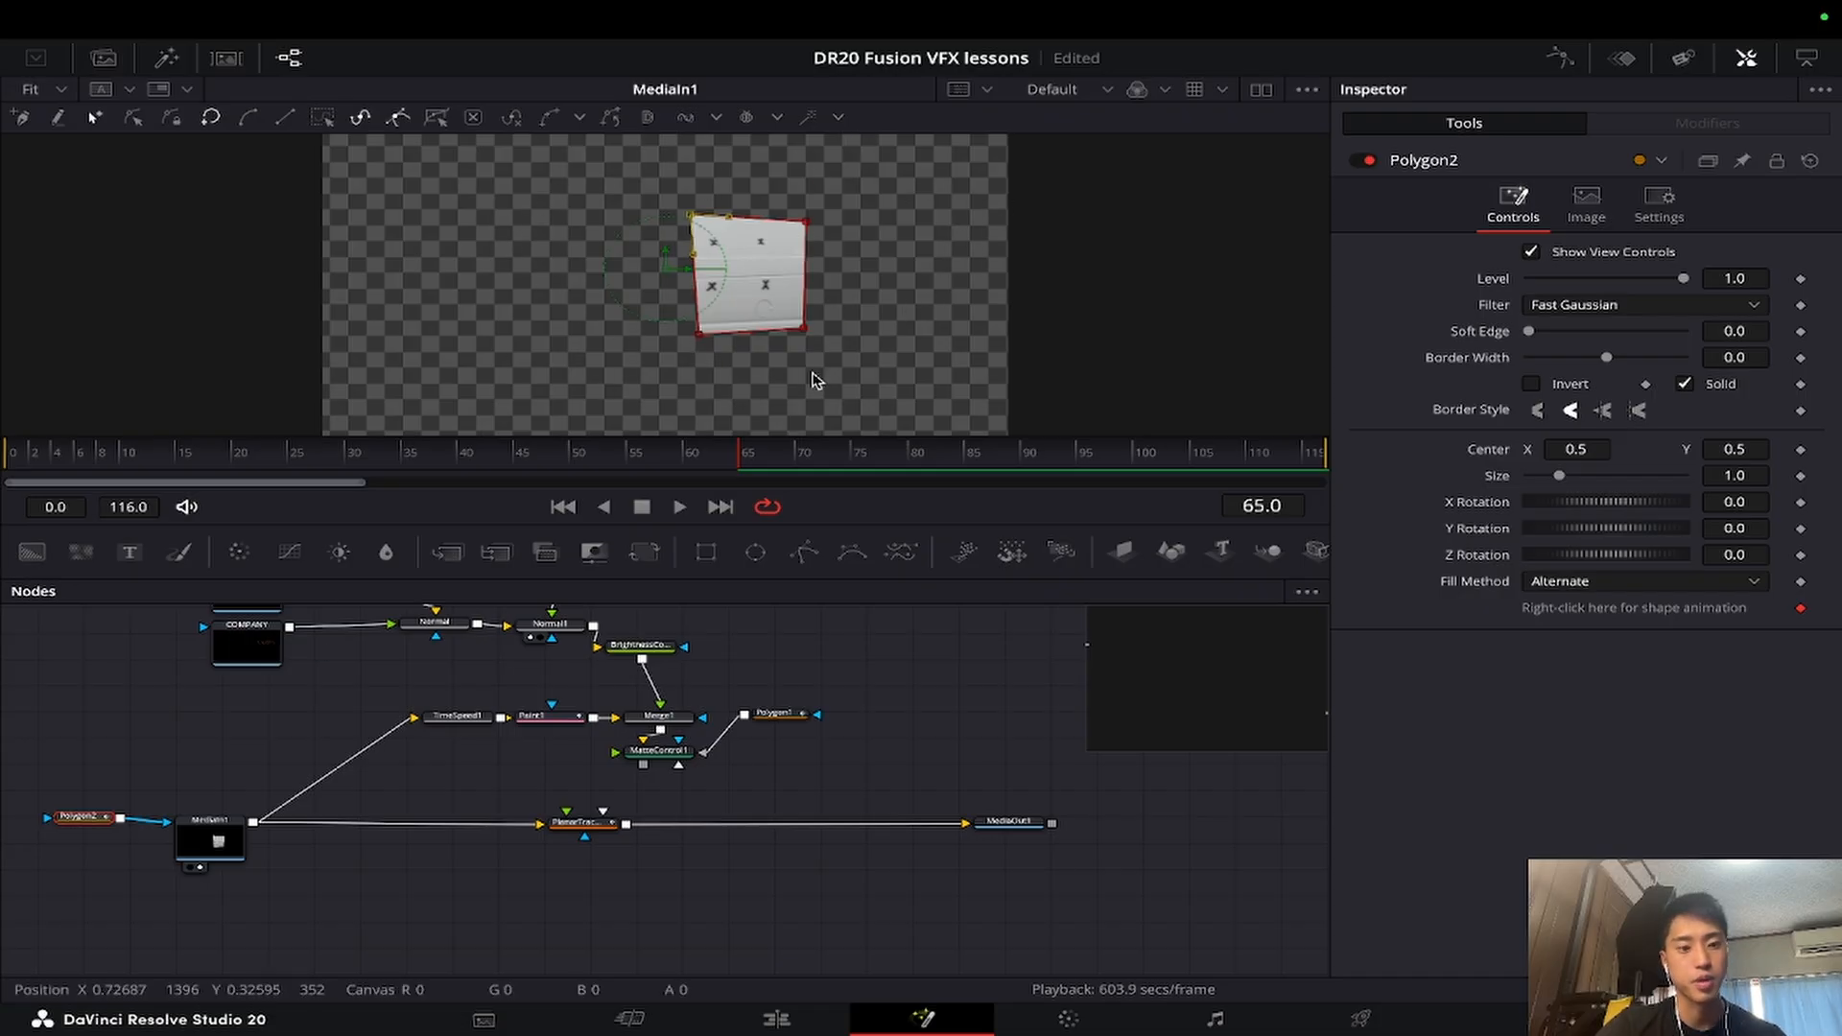
{"action": "key", "text": "Delete"}
Step: Show MatteControl1 in the viewer, tidy Polygon1 beside it, and invert Polygon1 to keep only the van's side
{"action": "left_click_drag", "start_coordinate": [778, 717], "coordinate": [778, 731]}
{"action": "left_click", "coordinate": [673, 756]}
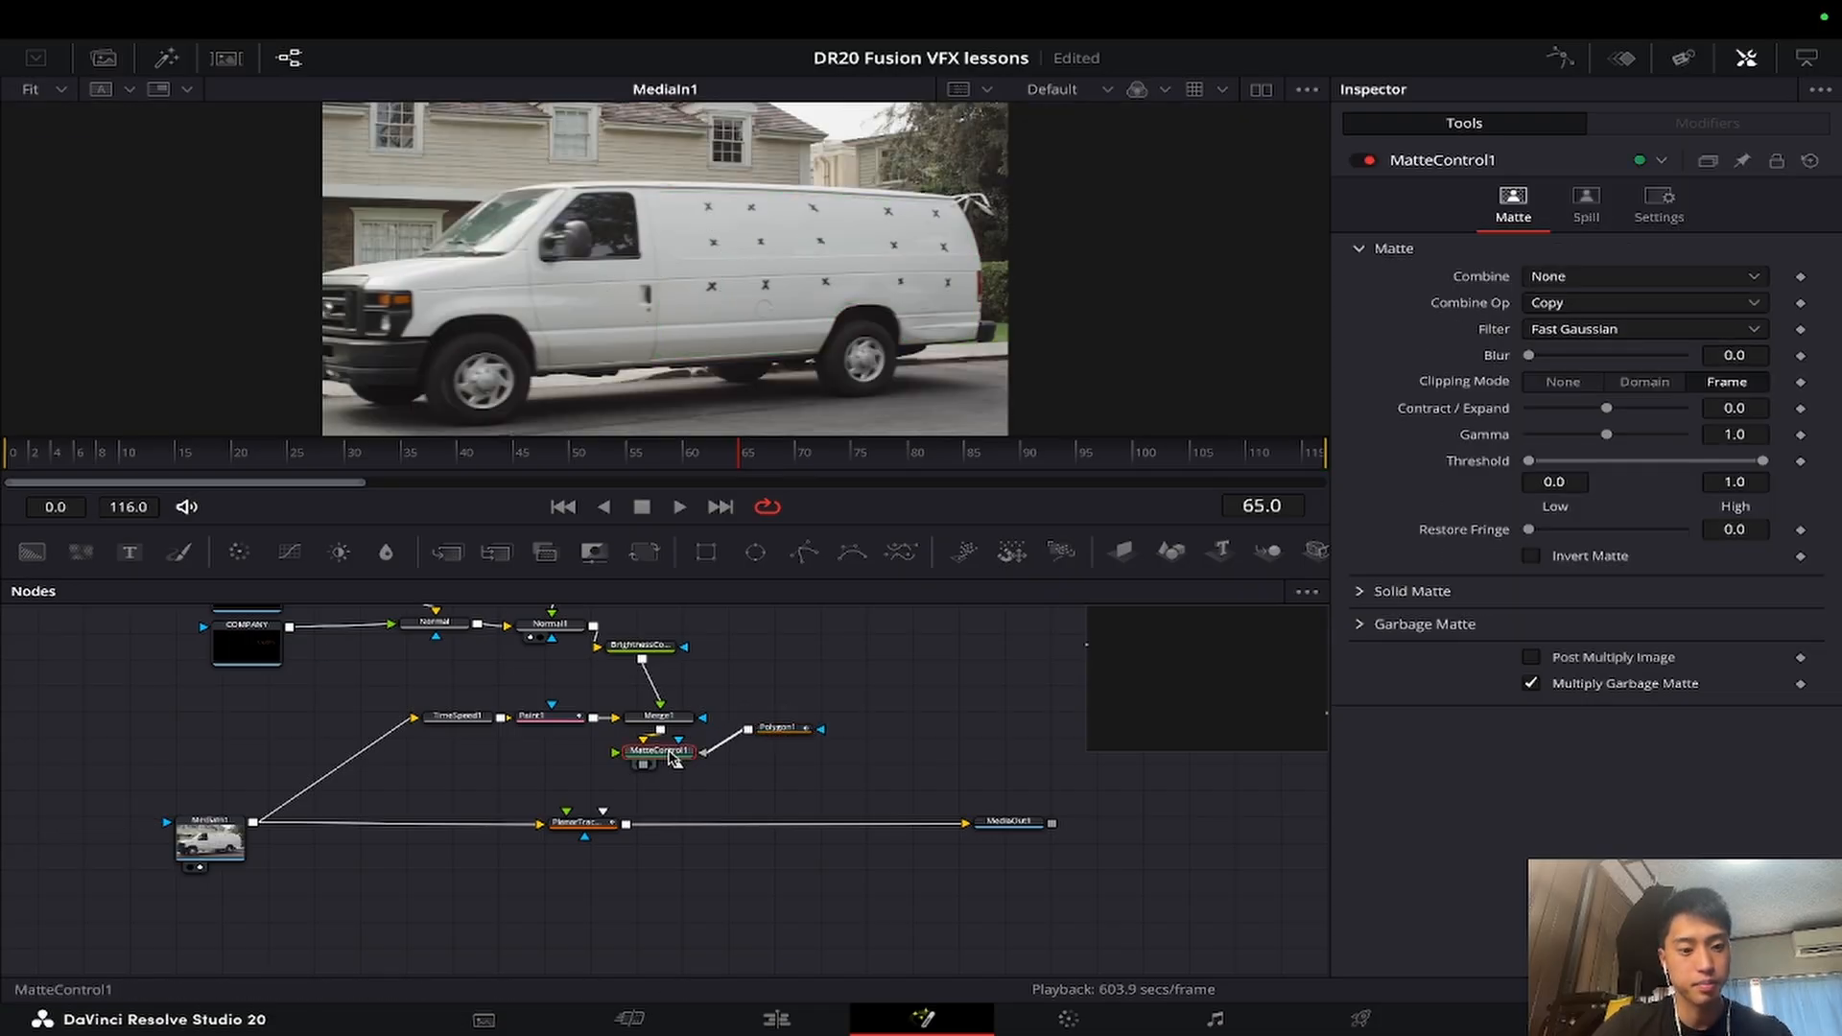
{"action": "key", "text": "1"}
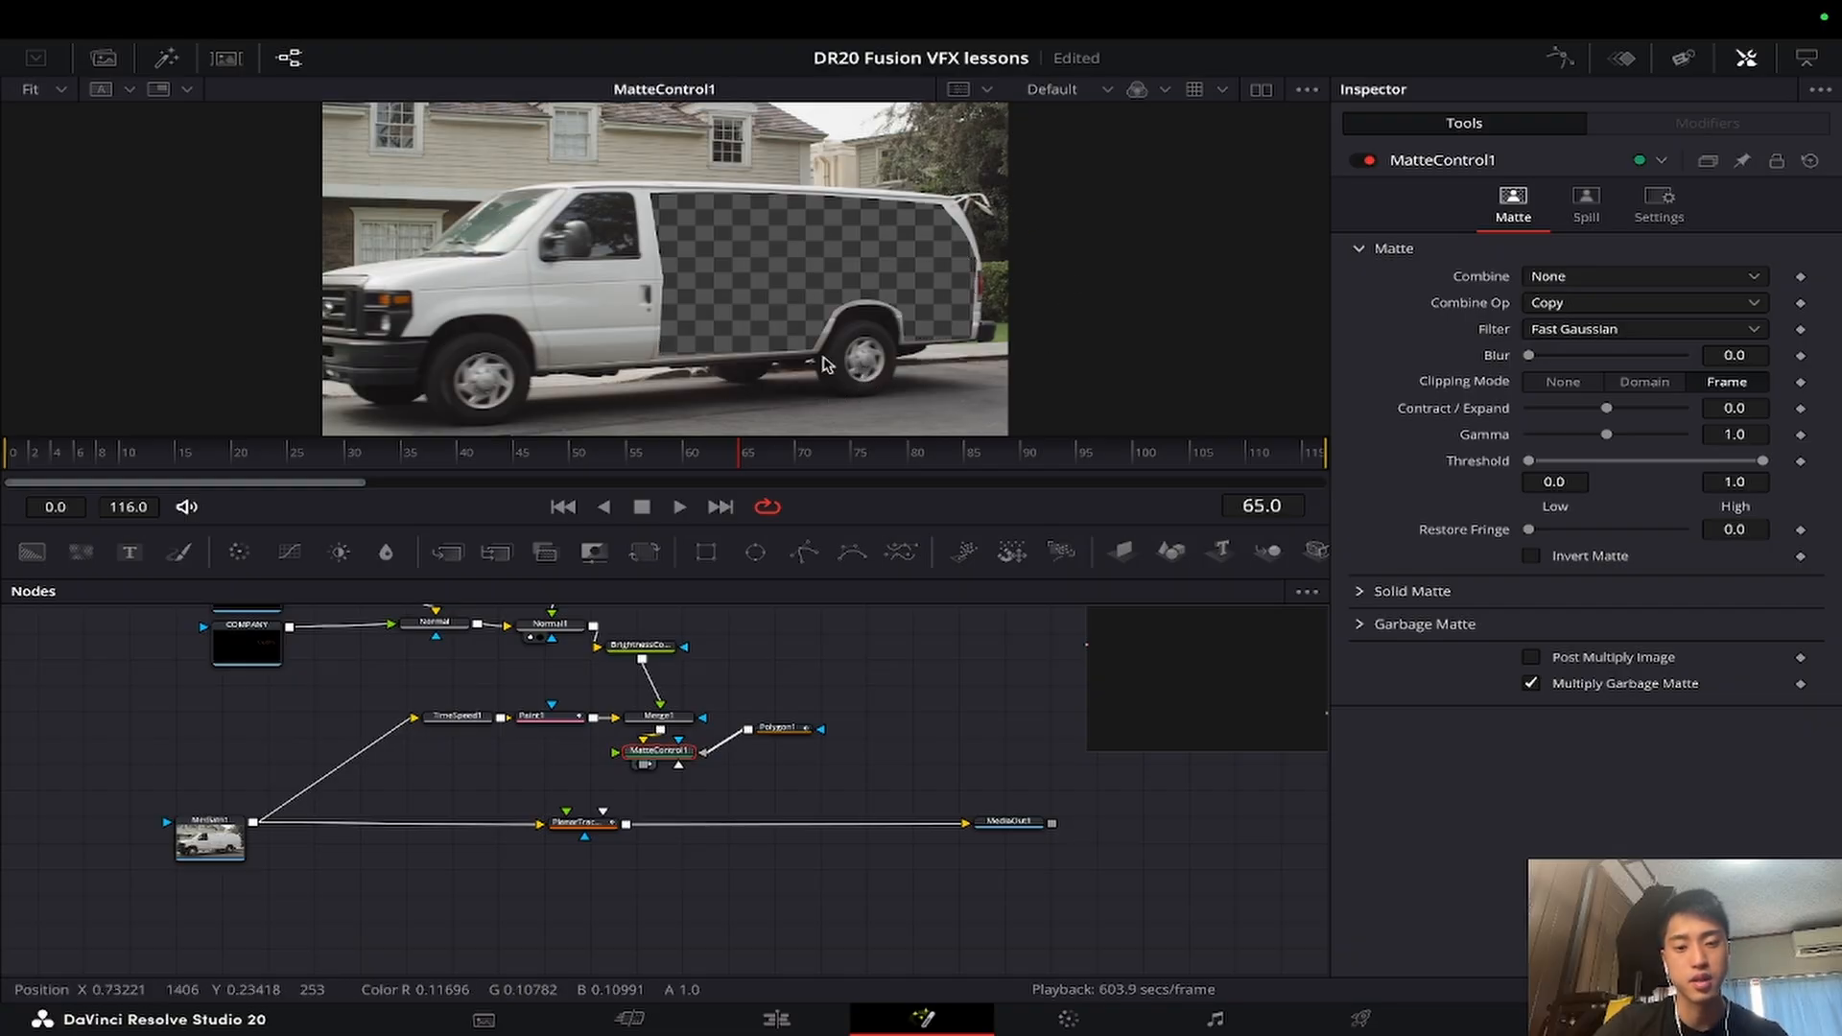
{"action": "left_click_drag", "start_coordinate": [779, 728], "coordinate": [782, 747]}
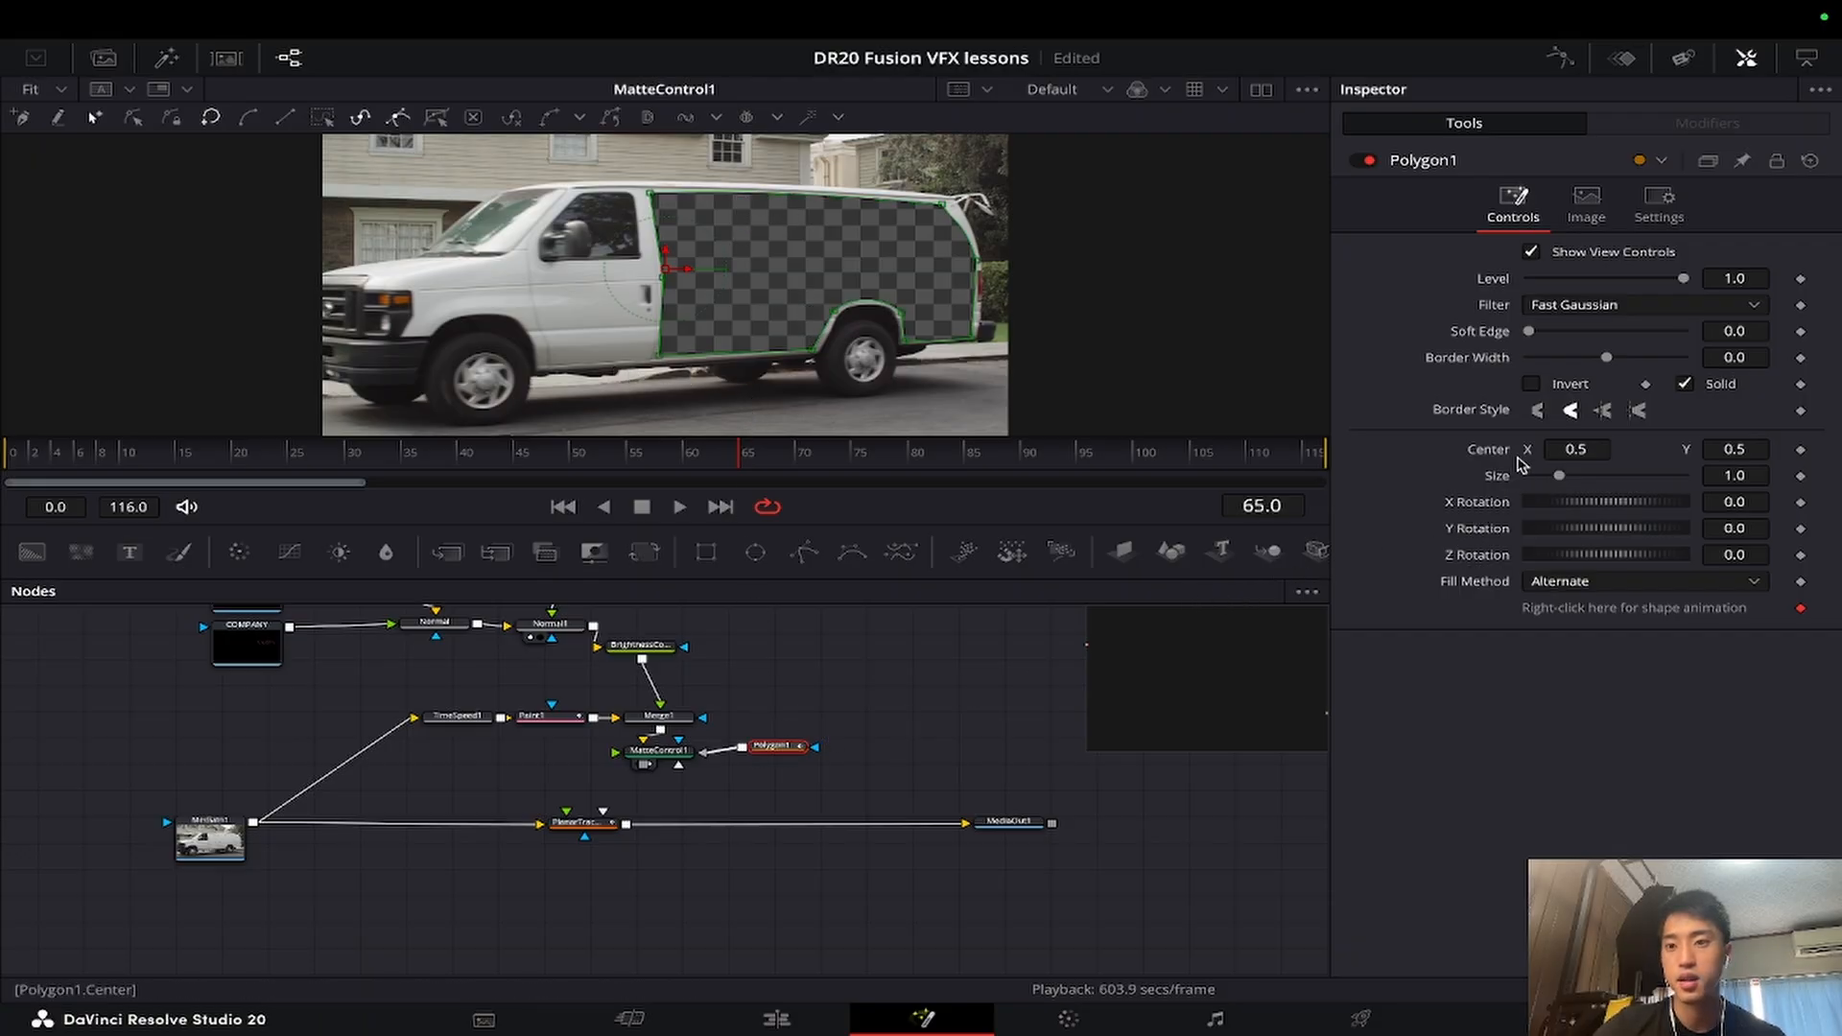
{"action": "left_click", "coordinate": [1533, 385]}
Step: Rearrange the MediaIn1, PlanarTracker1 and MediaOut1 row so the tracker sits beneath MatteControl1 with more space between them
{"action": "left_click_drag", "start_coordinate": [595, 826], "coordinate": [676, 835]}
{"action": "left_click", "coordinate": [677, 835]}
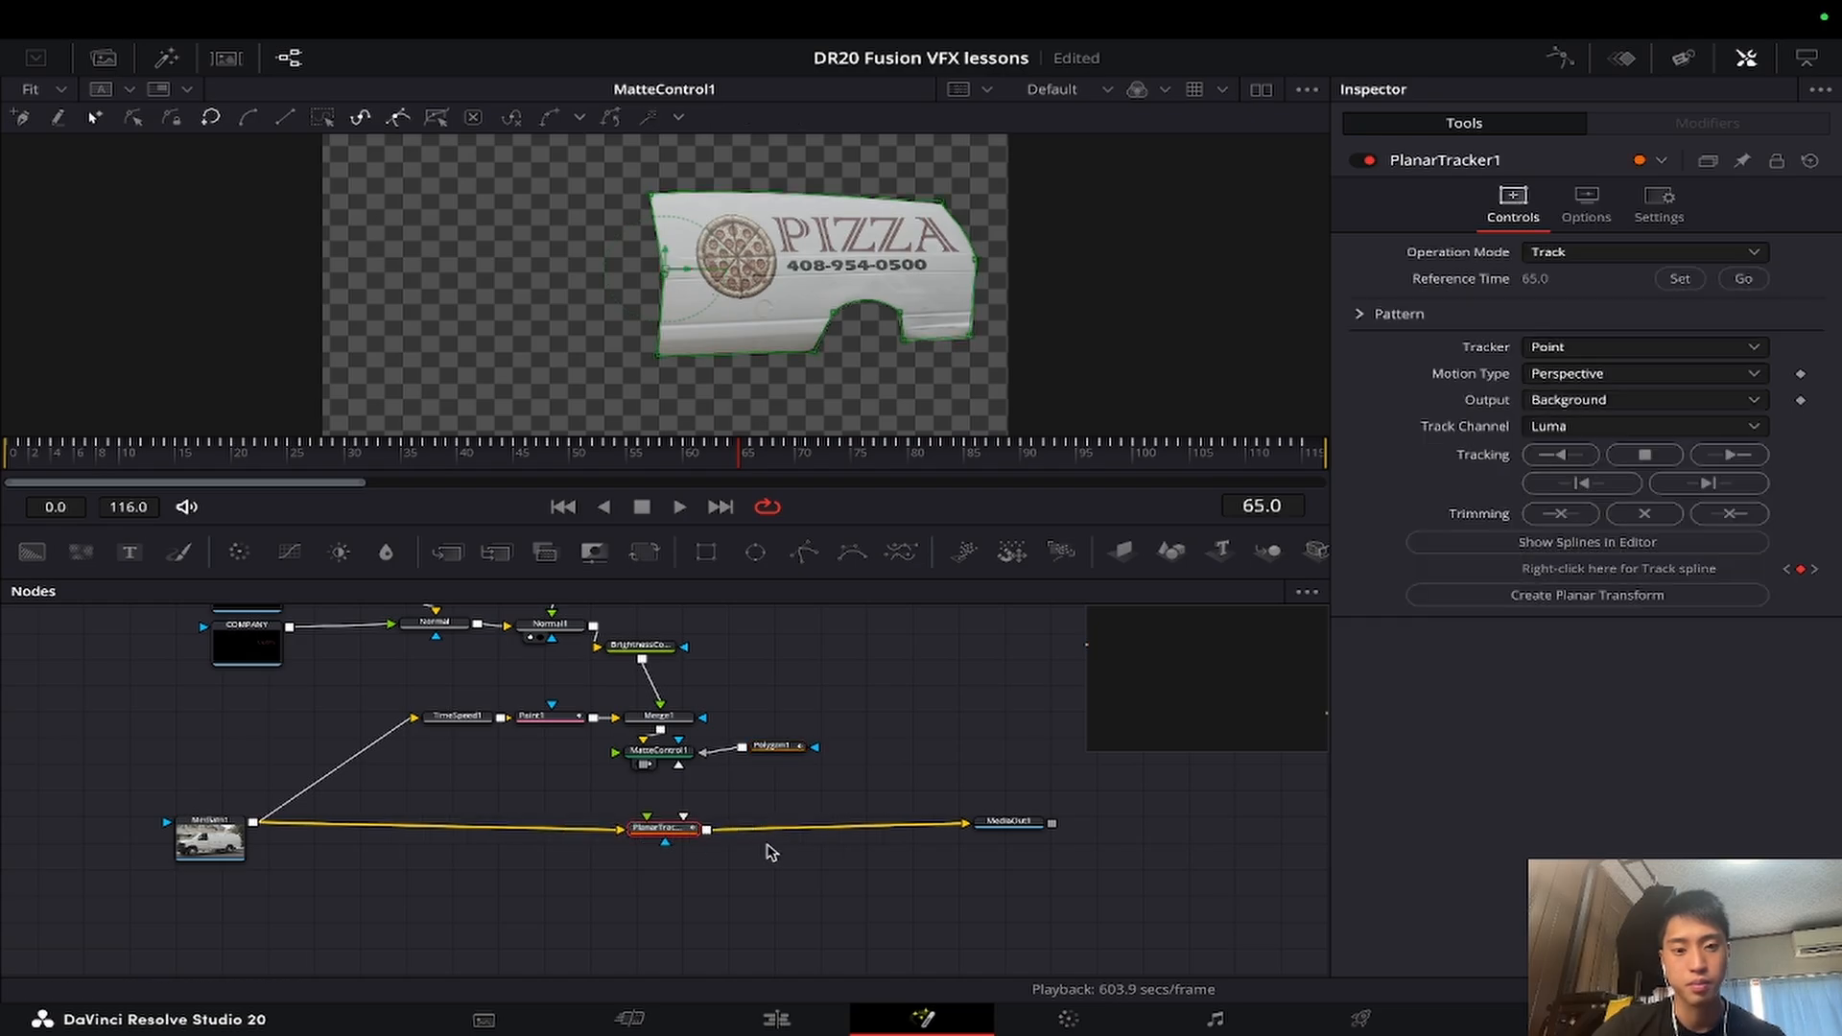
{"action": "left_click", "coordinate": [782, 895]}
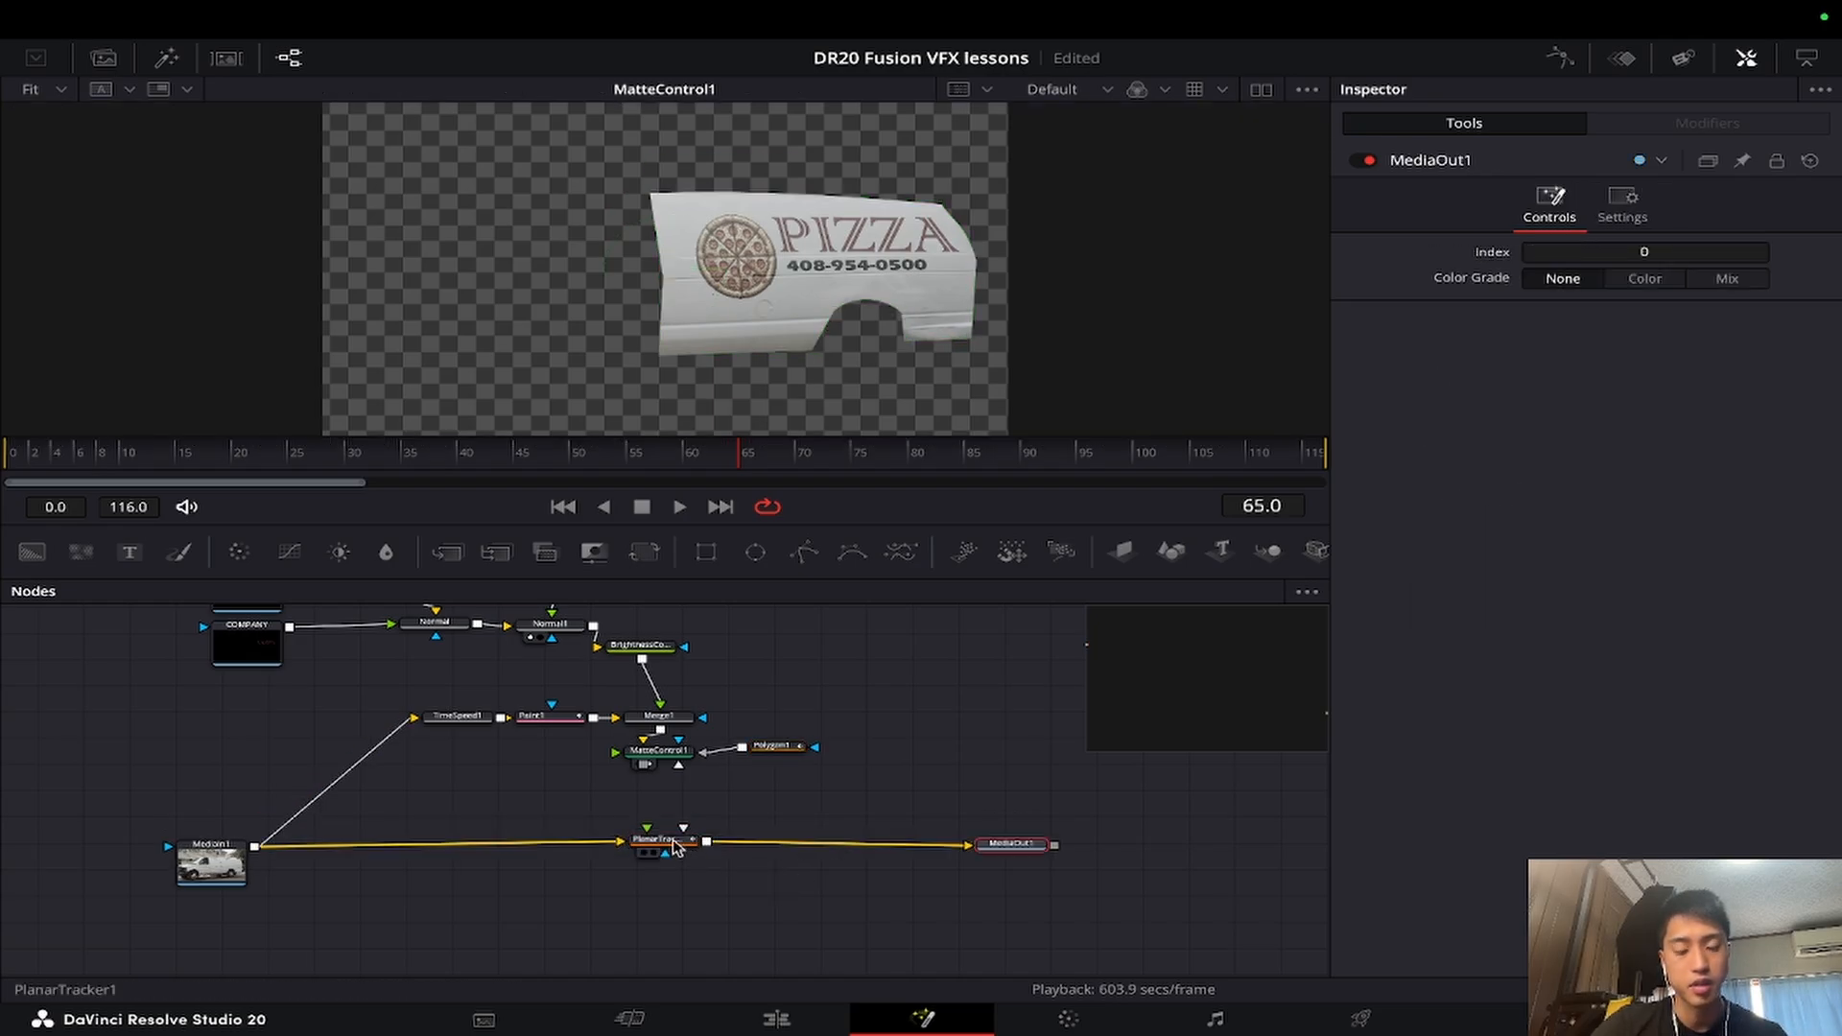
Step: Create a Planar Transform from PlanarTracker1 and place it between MatteControl1 and the tracker row
{"action": "left_click", "coordinate": [670, 844]}
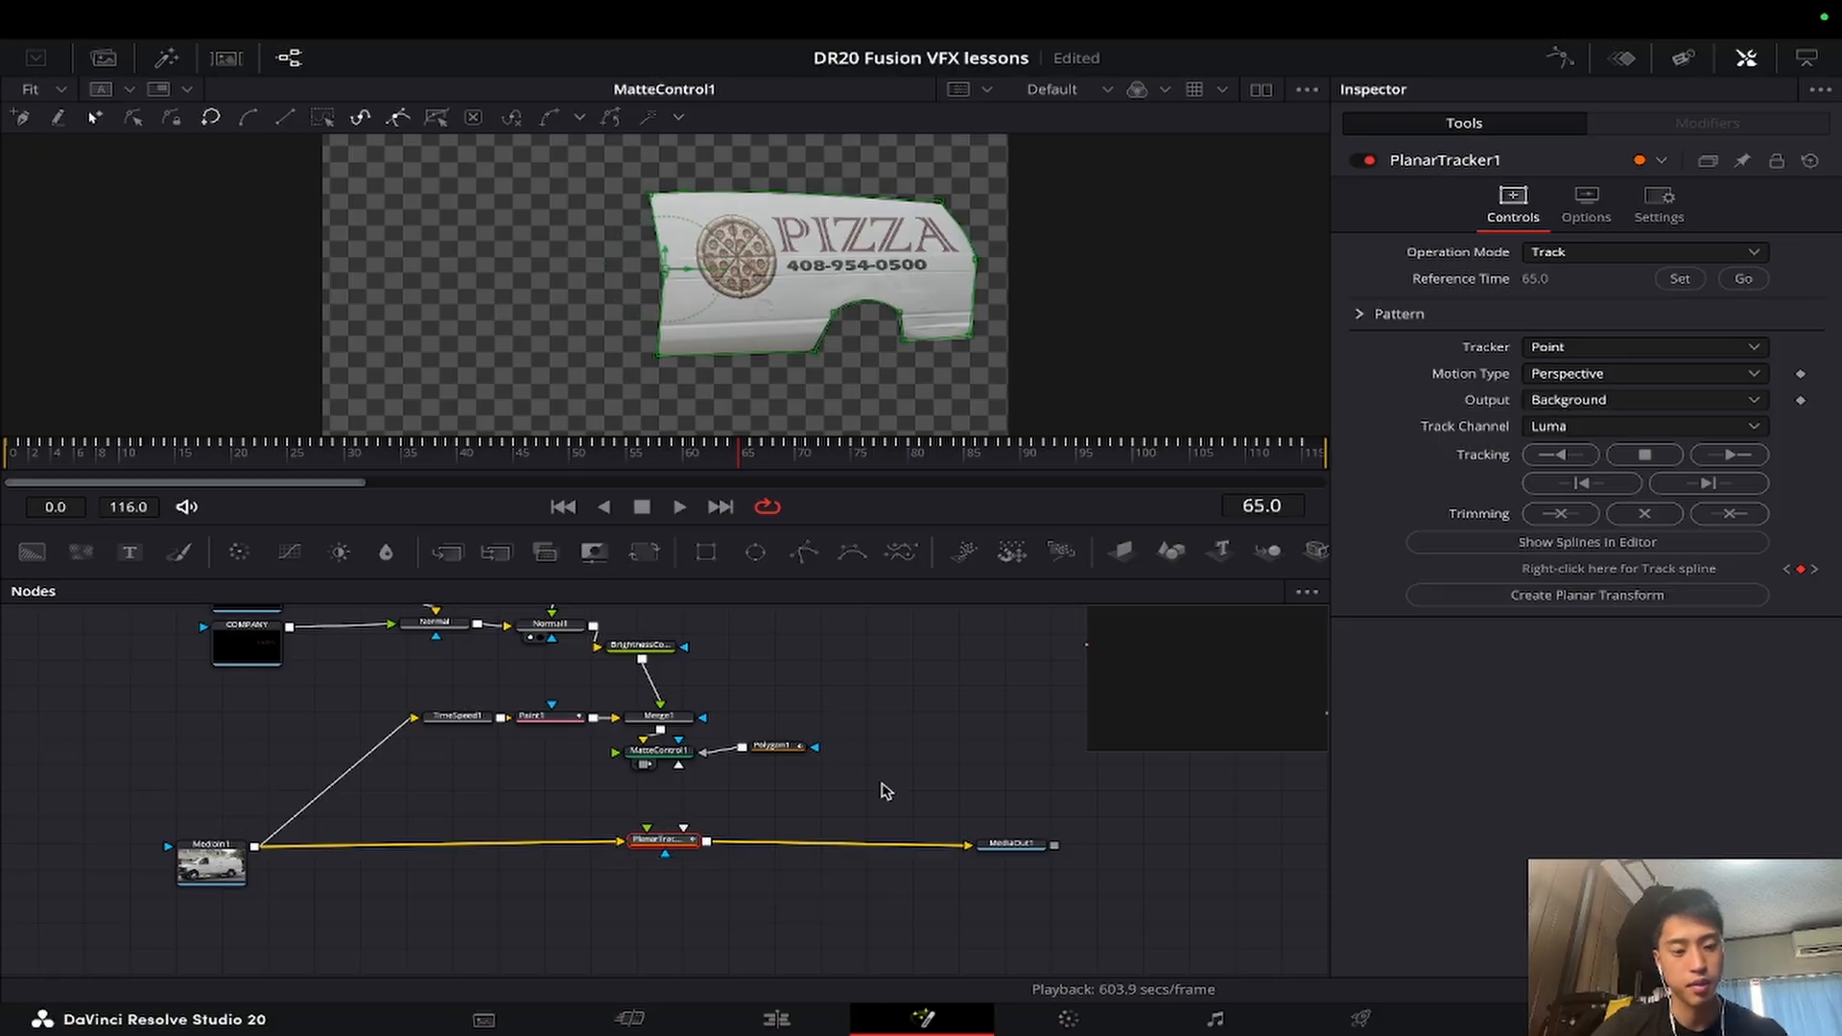
{"action": "mouse_move", "coordinate": [61, 29]}
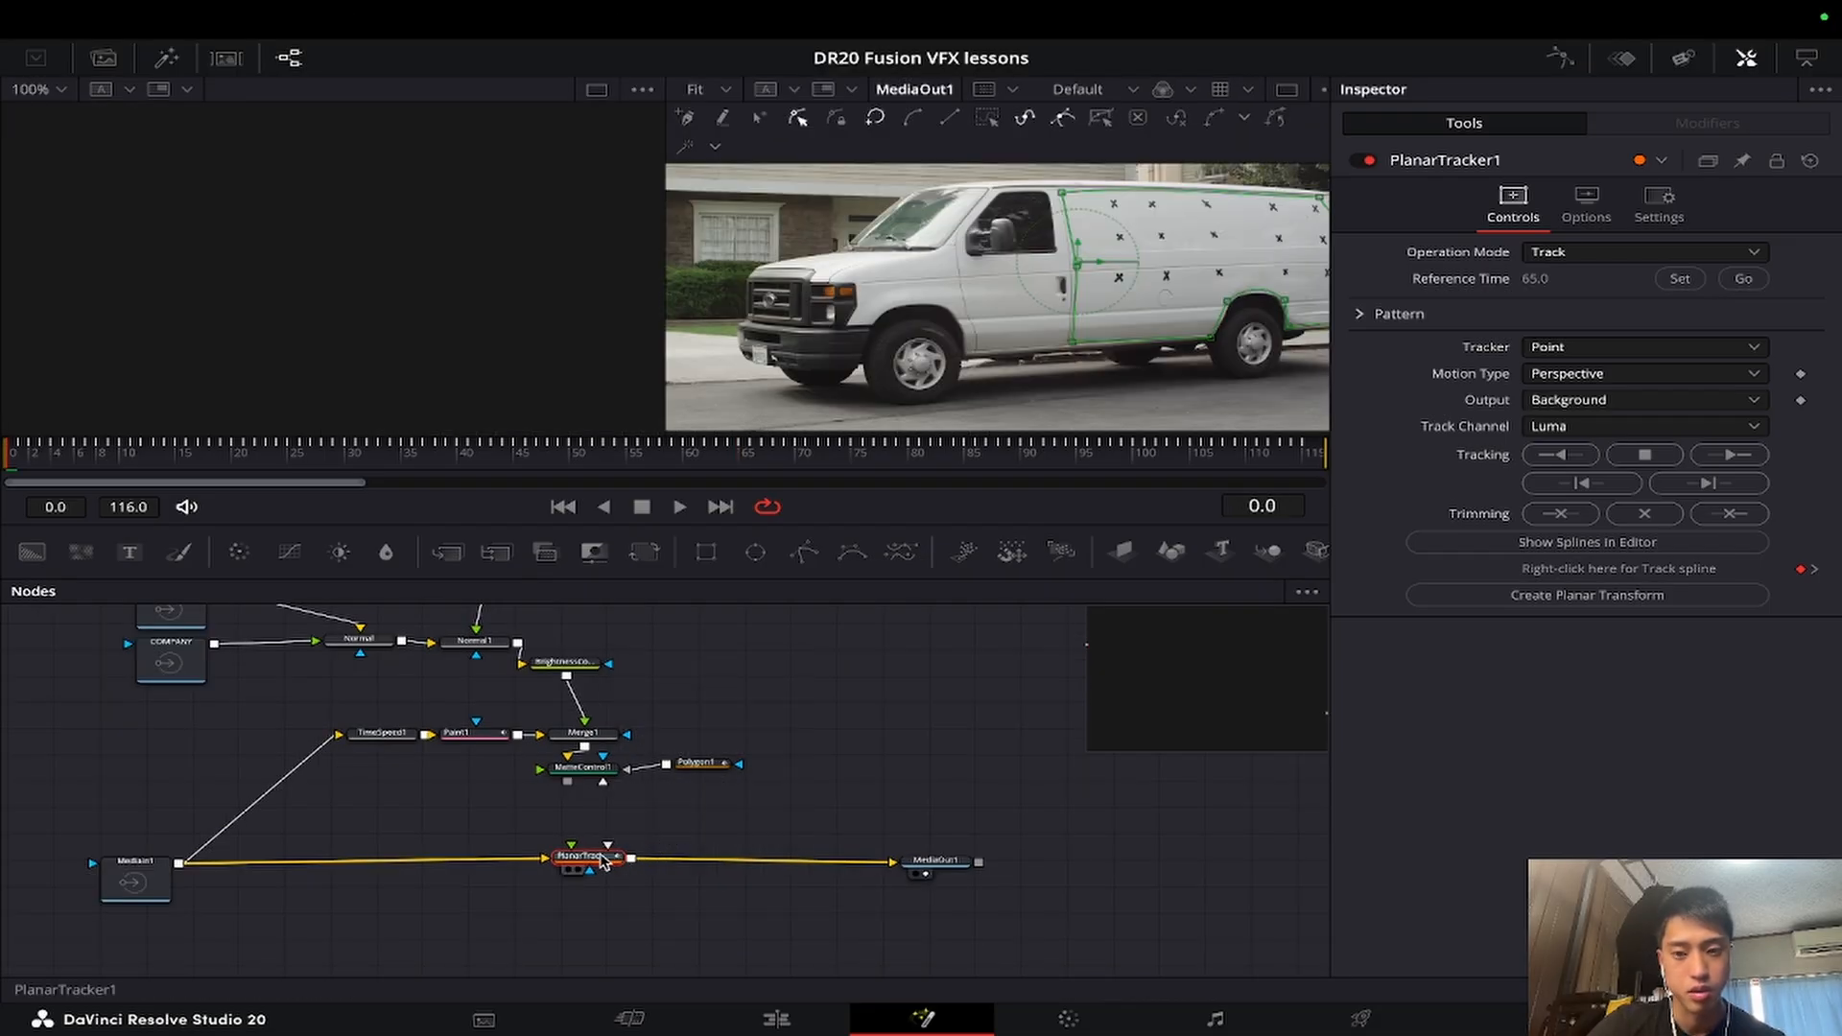
{"action": "left_click", "coordinate": [1575, 599]}
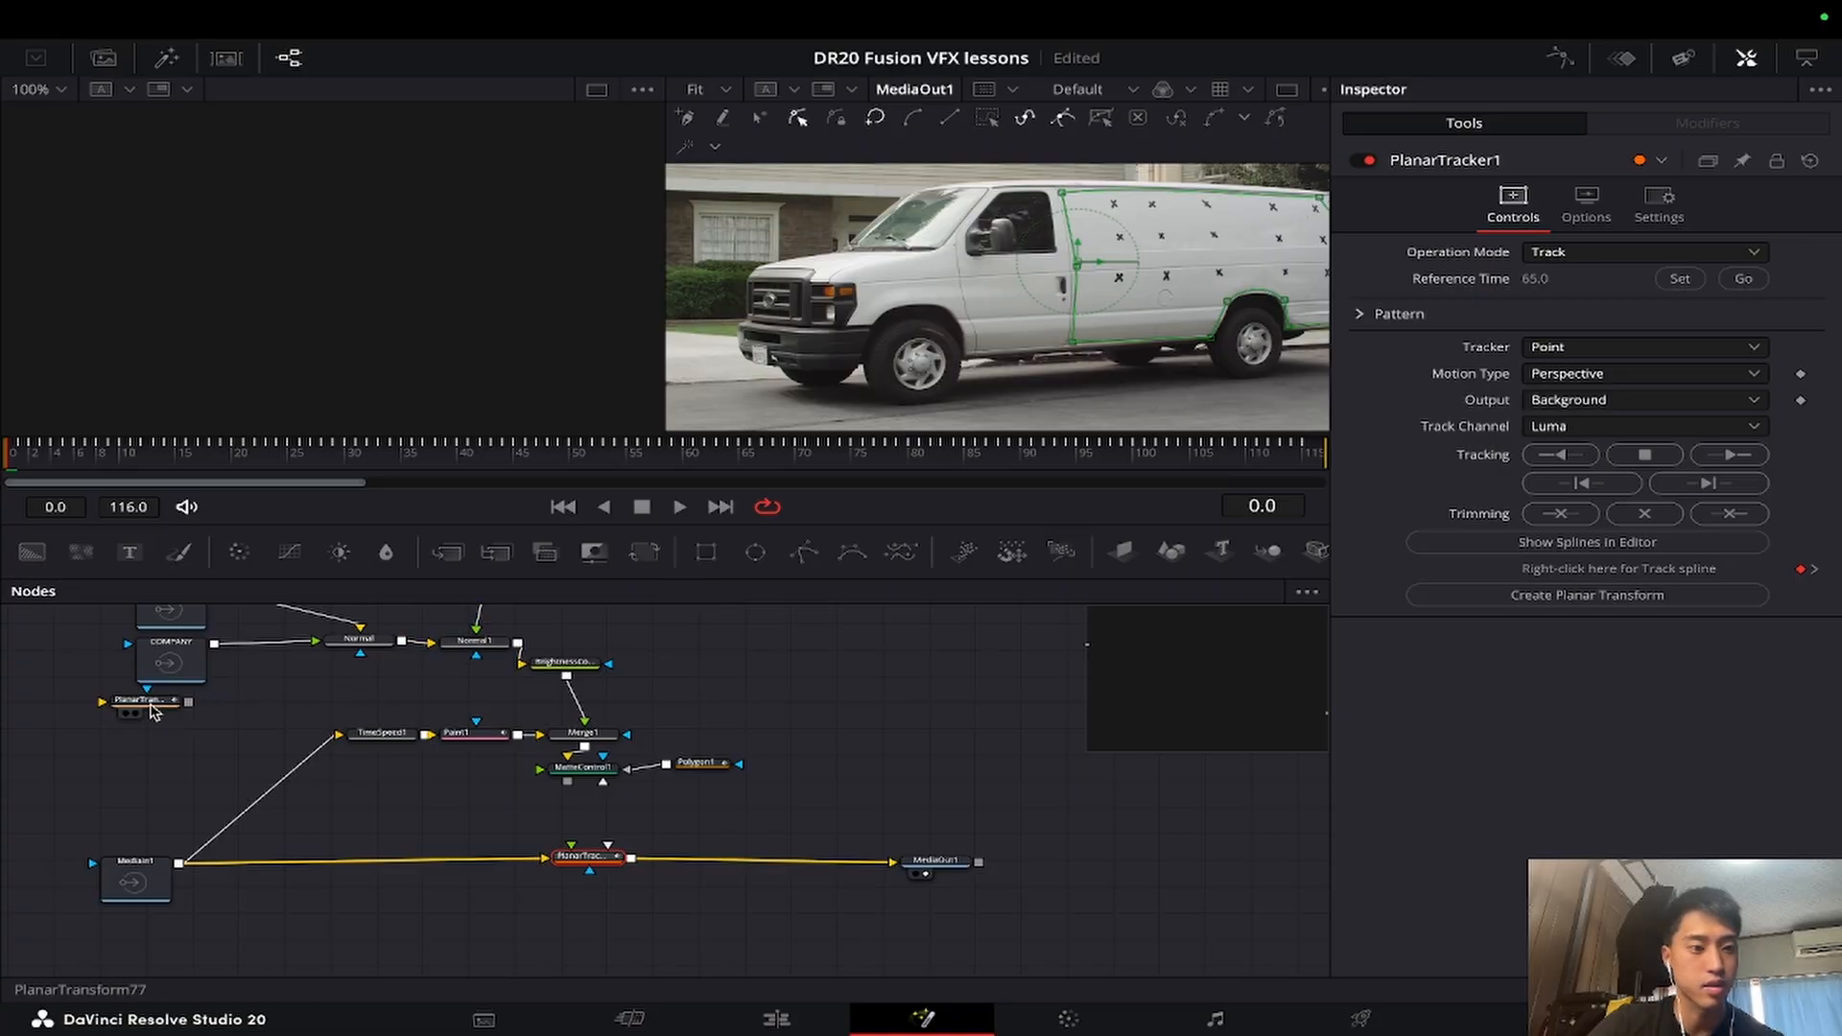
{"action": "left_click_drag", "start_coordinate": [152, 708], "coordinate": [492, 813]}
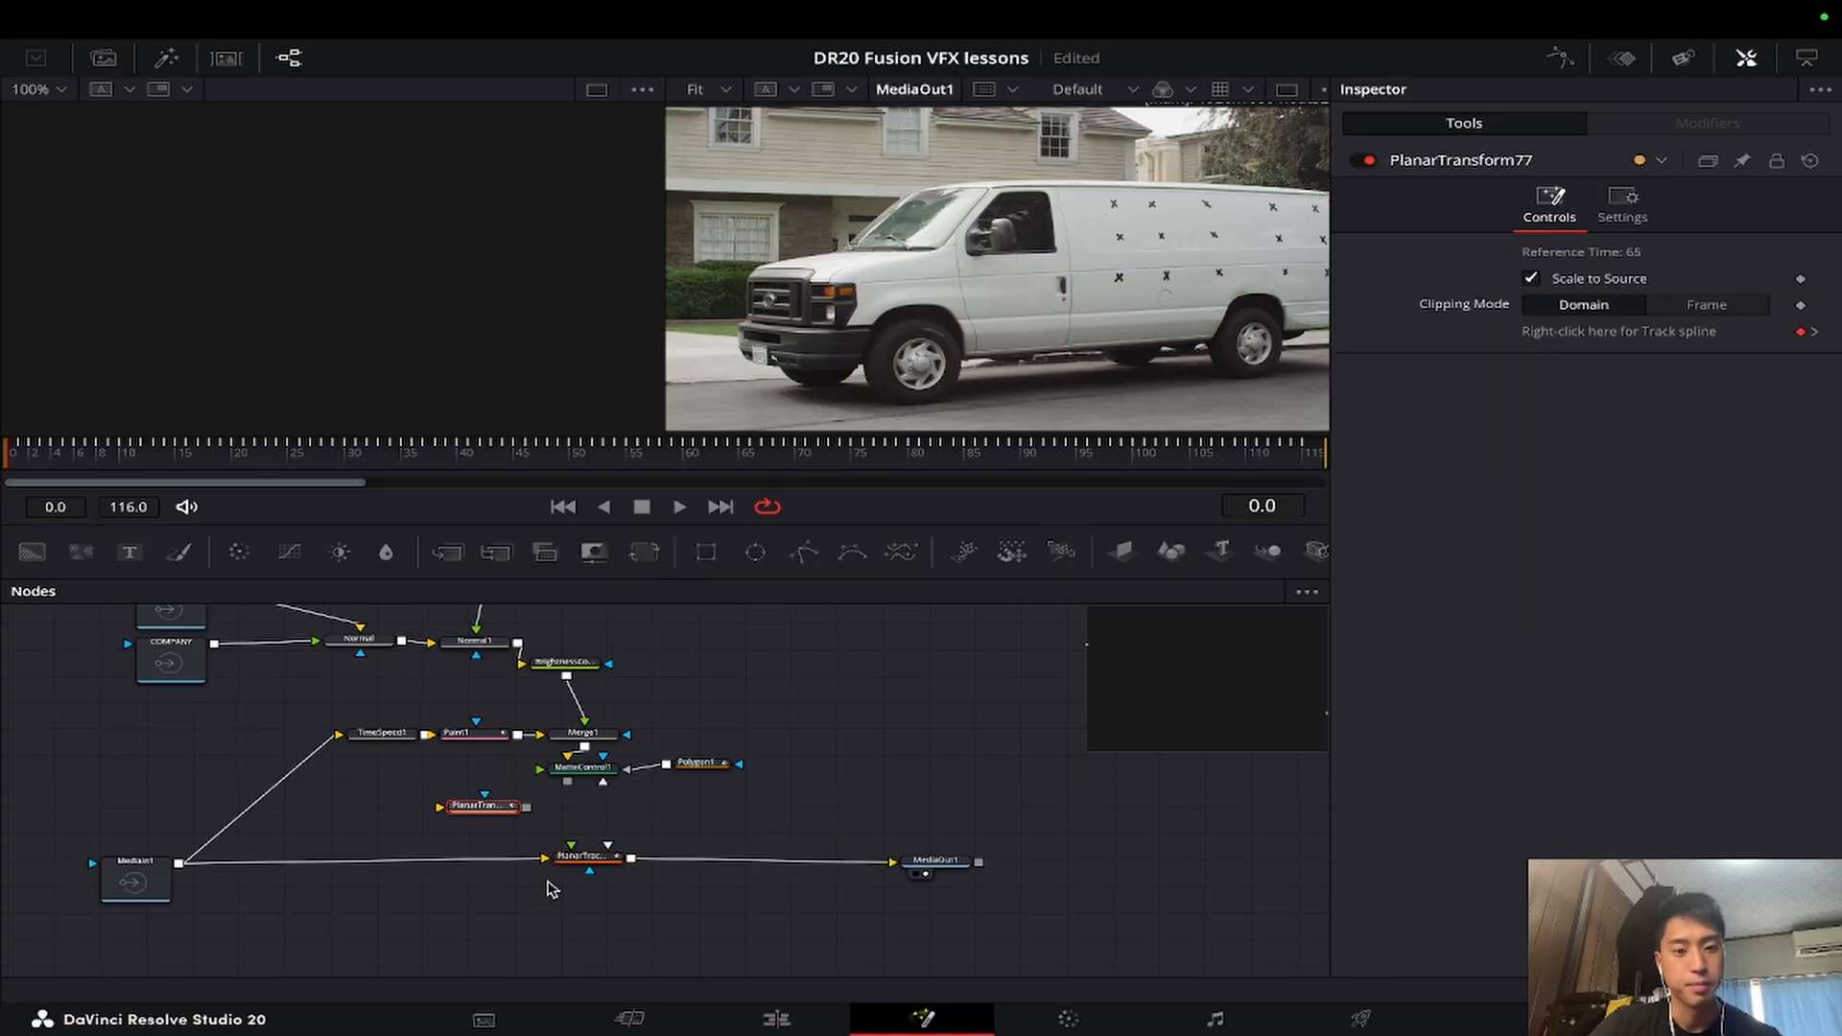
{"action": "left_click", "coordinate": [586, 856]}
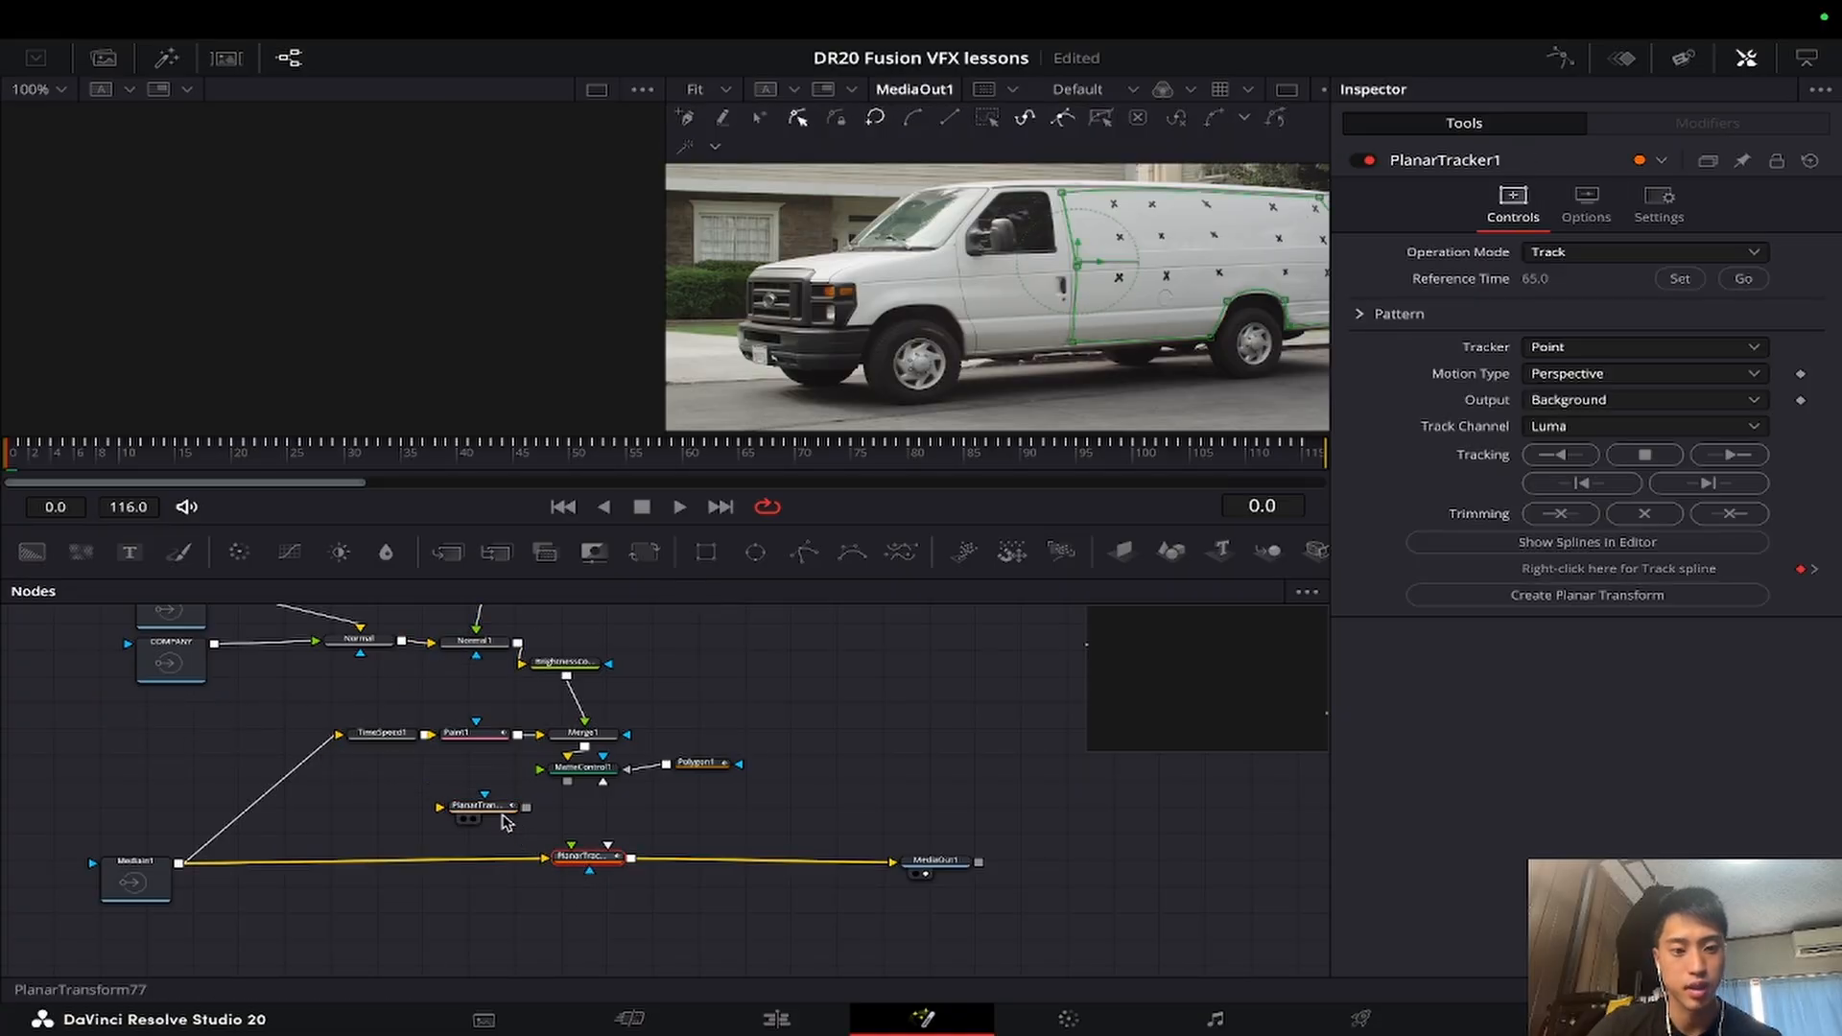
{"action": "left_click", "coordinate": [497, 810]}
{"action": "left_click", "coordinate": [587, 859]}
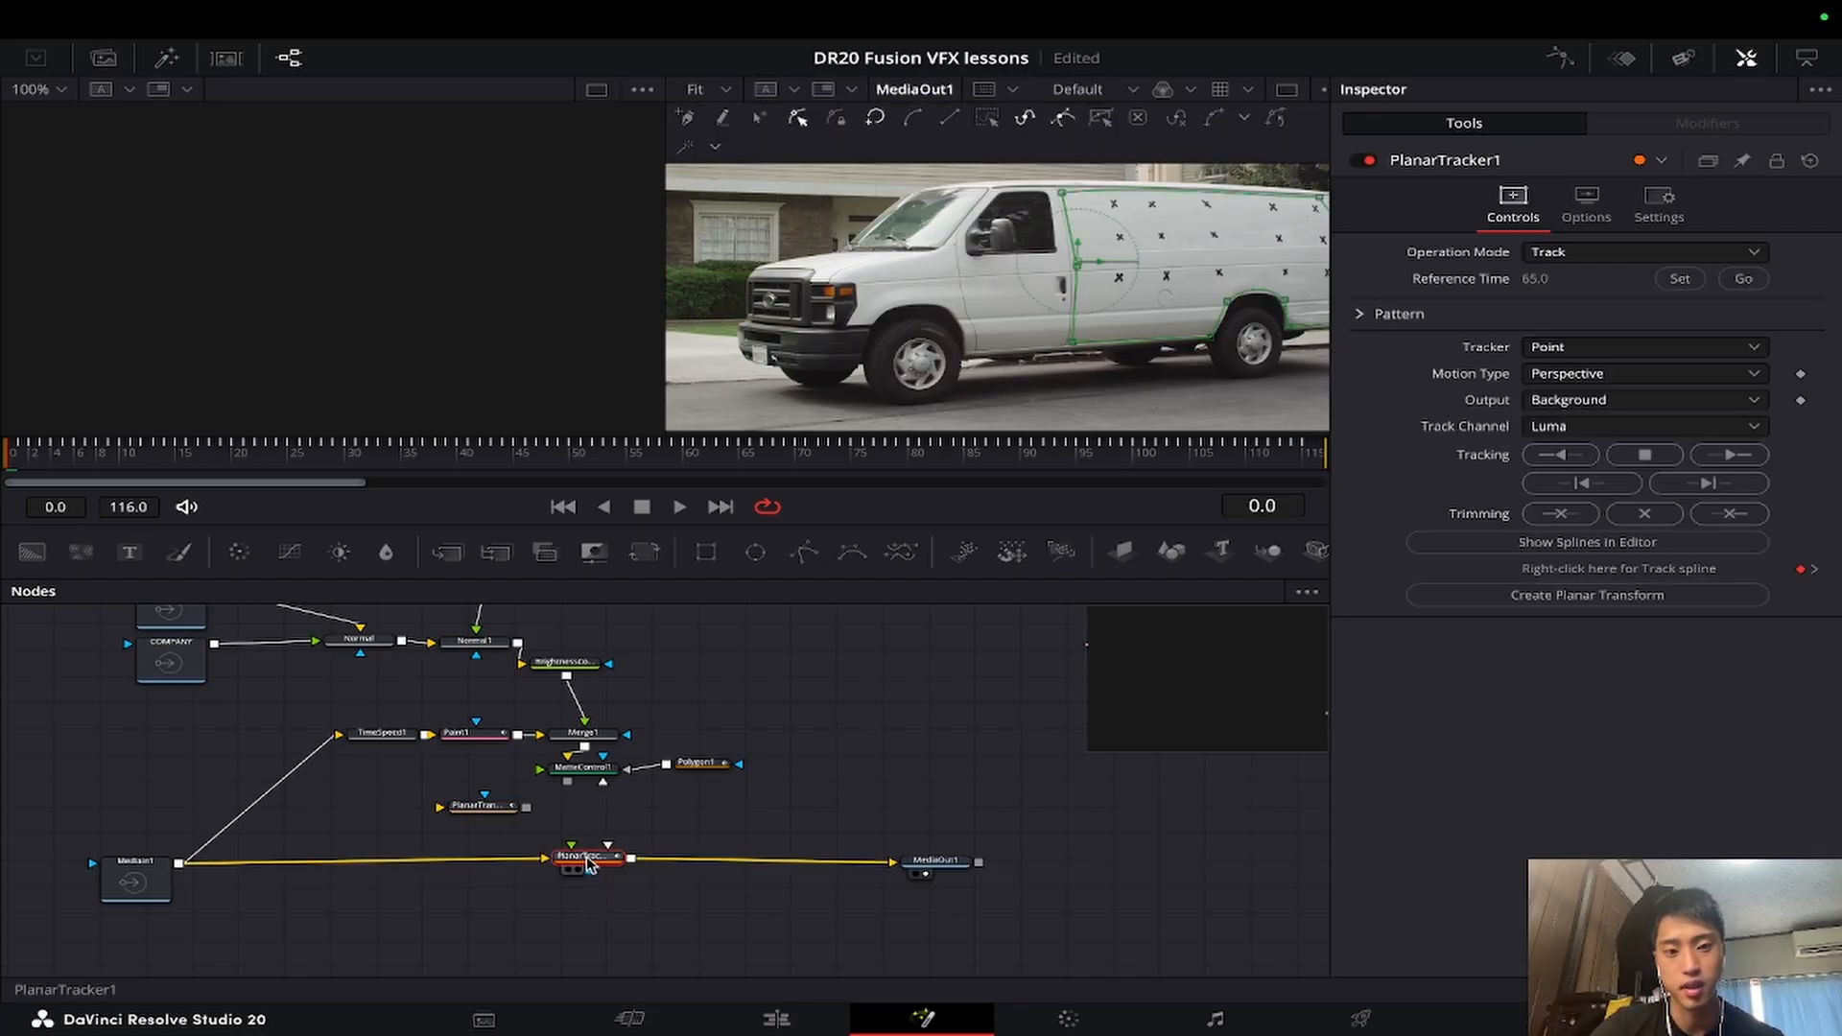
{"action": "left_click", "coordinate": [485, 811]}
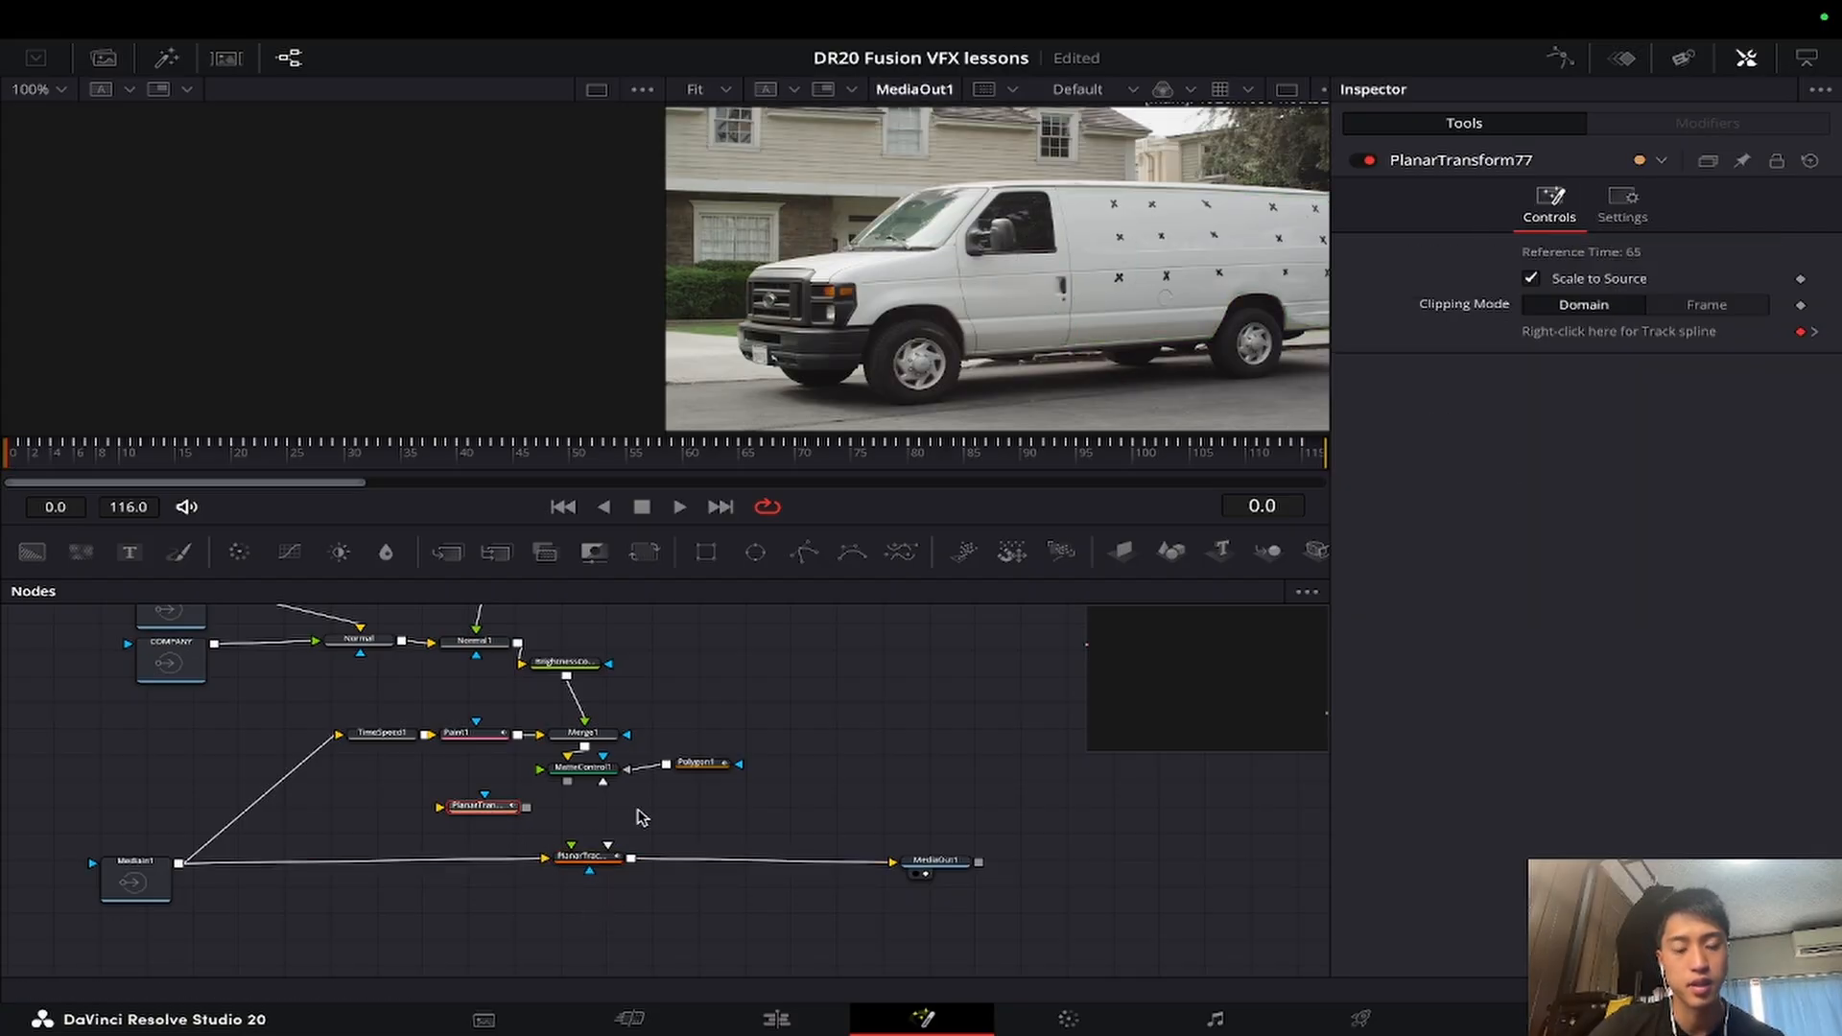
Step: Delete PlanarTracker1, feed MatteControl1 through the Planar Transform, and merge it over MediaIn1 with Merge2 shown in the viewer
{"action": "left_click_drag", "start_coordinate": [477, 809], "coordinate": [180, 864]}
{"action": "left_click", "coordinate": [593, 864]}
{"action": "key", "text": "Delete"}
{"action": "key", "text": "2"}
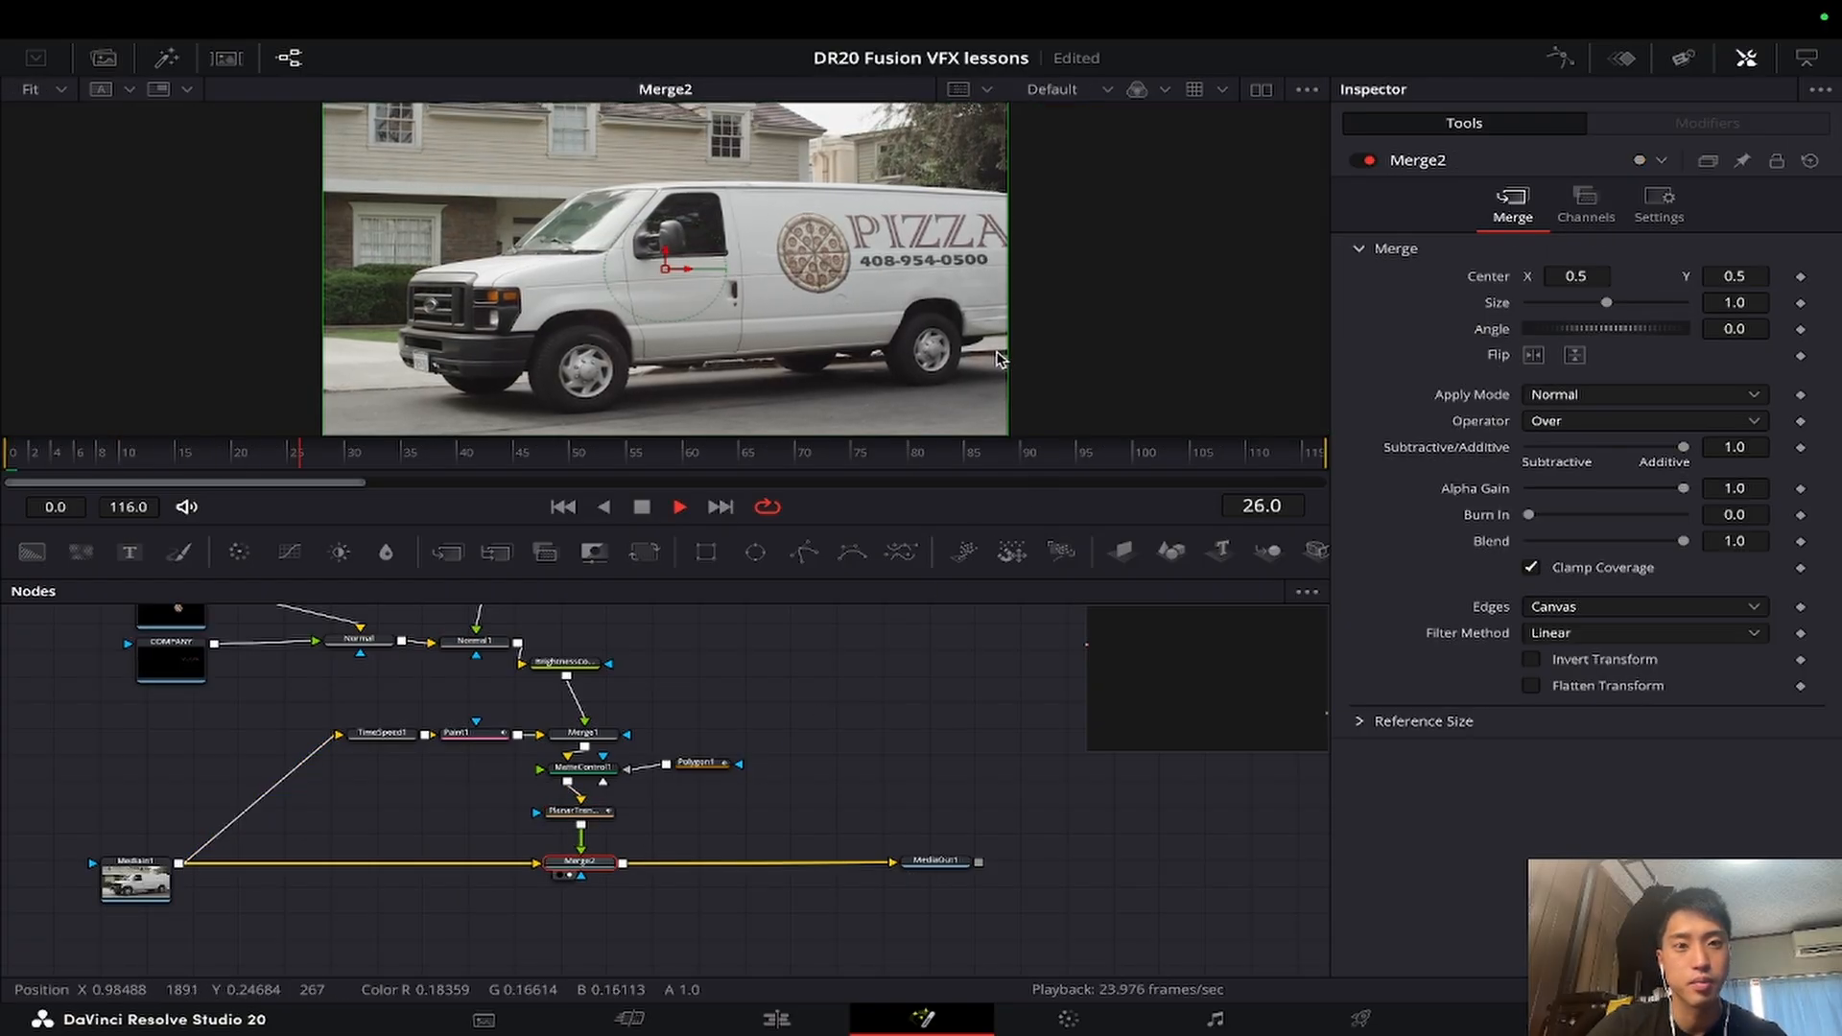
Step: Play back the Merge2 composite, inspect the van's rear edge at frame 73, and save the project
{"action": "key", "text": "space"}
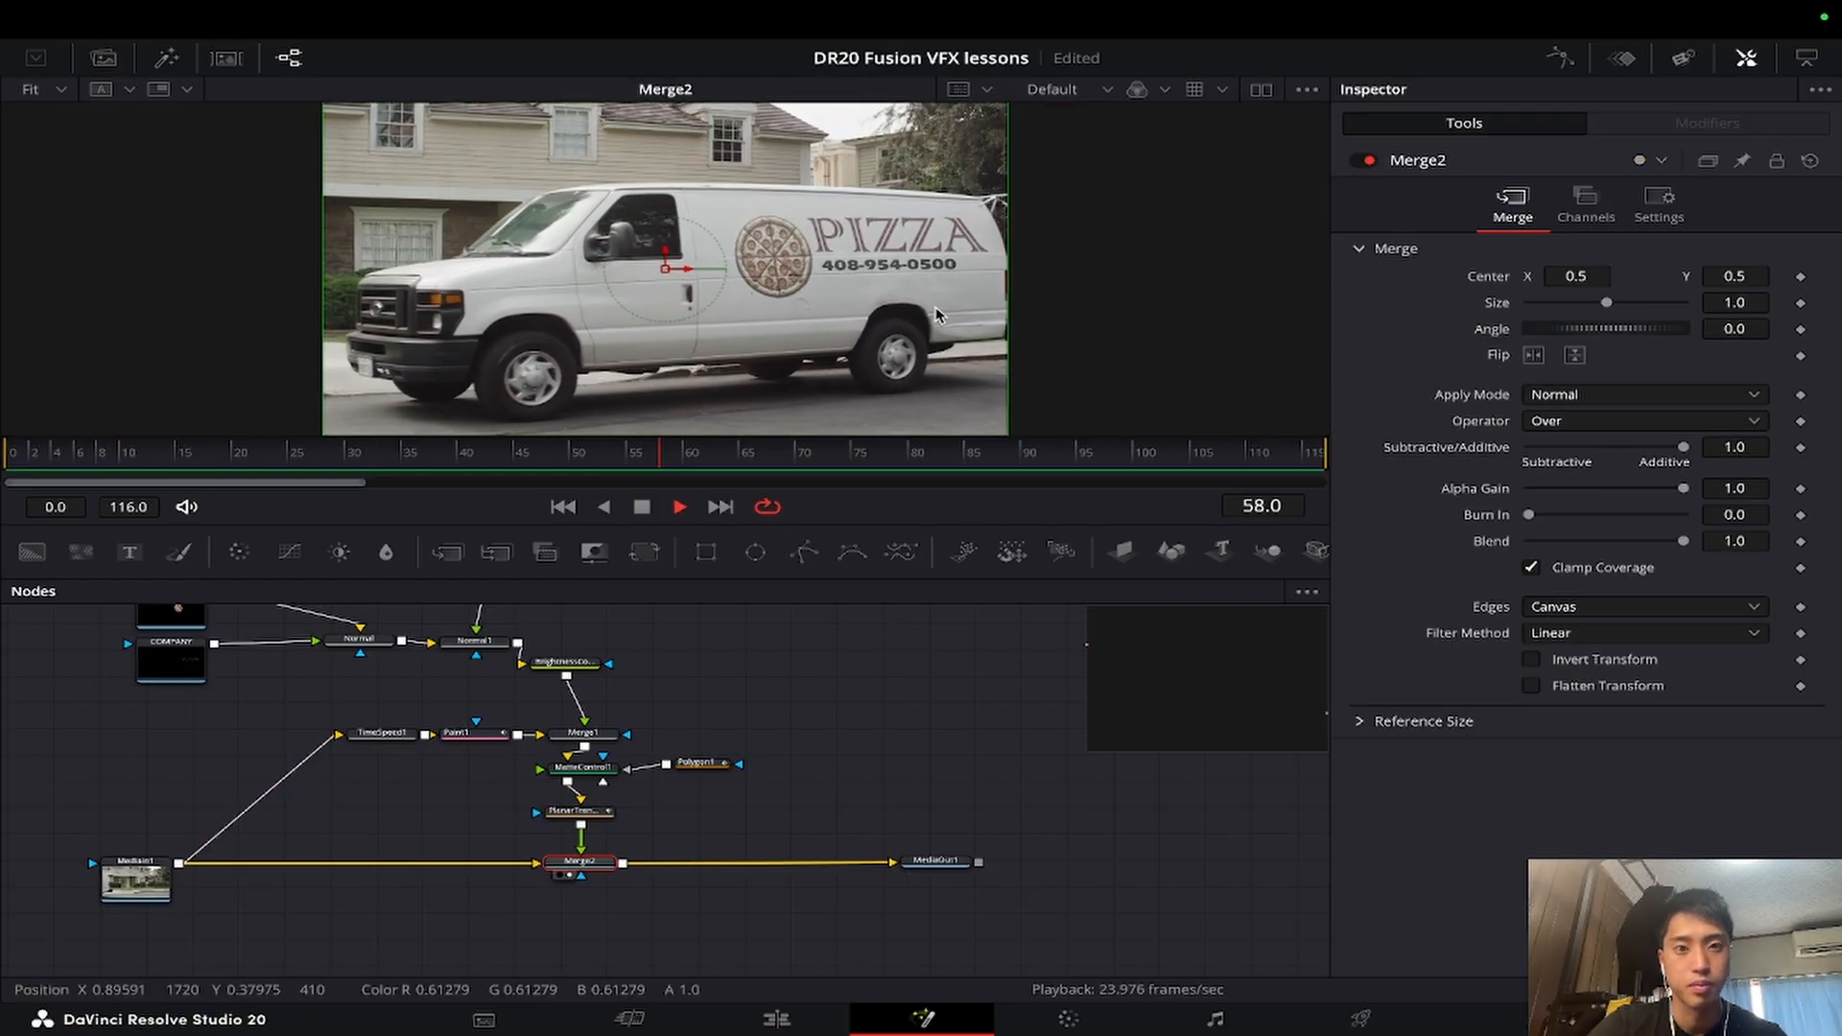
{"action": "key", "text": "space"}
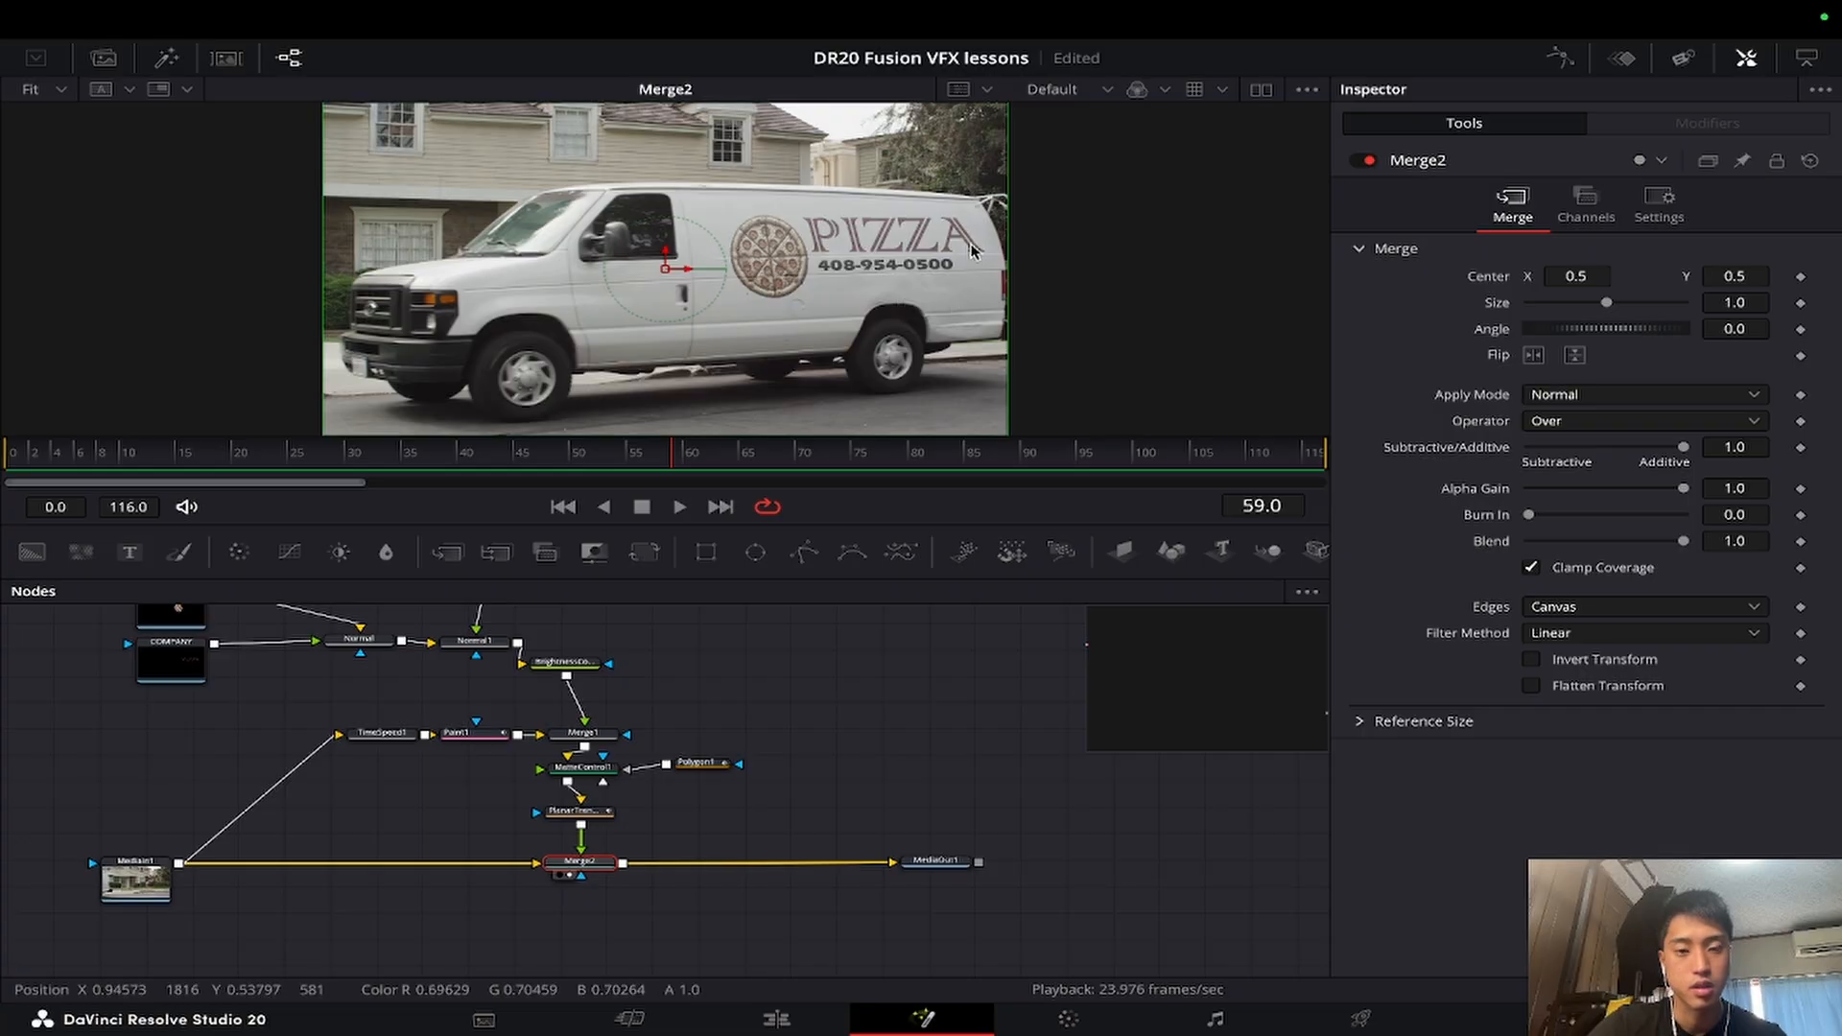
{"action": "key", "text": "space"}
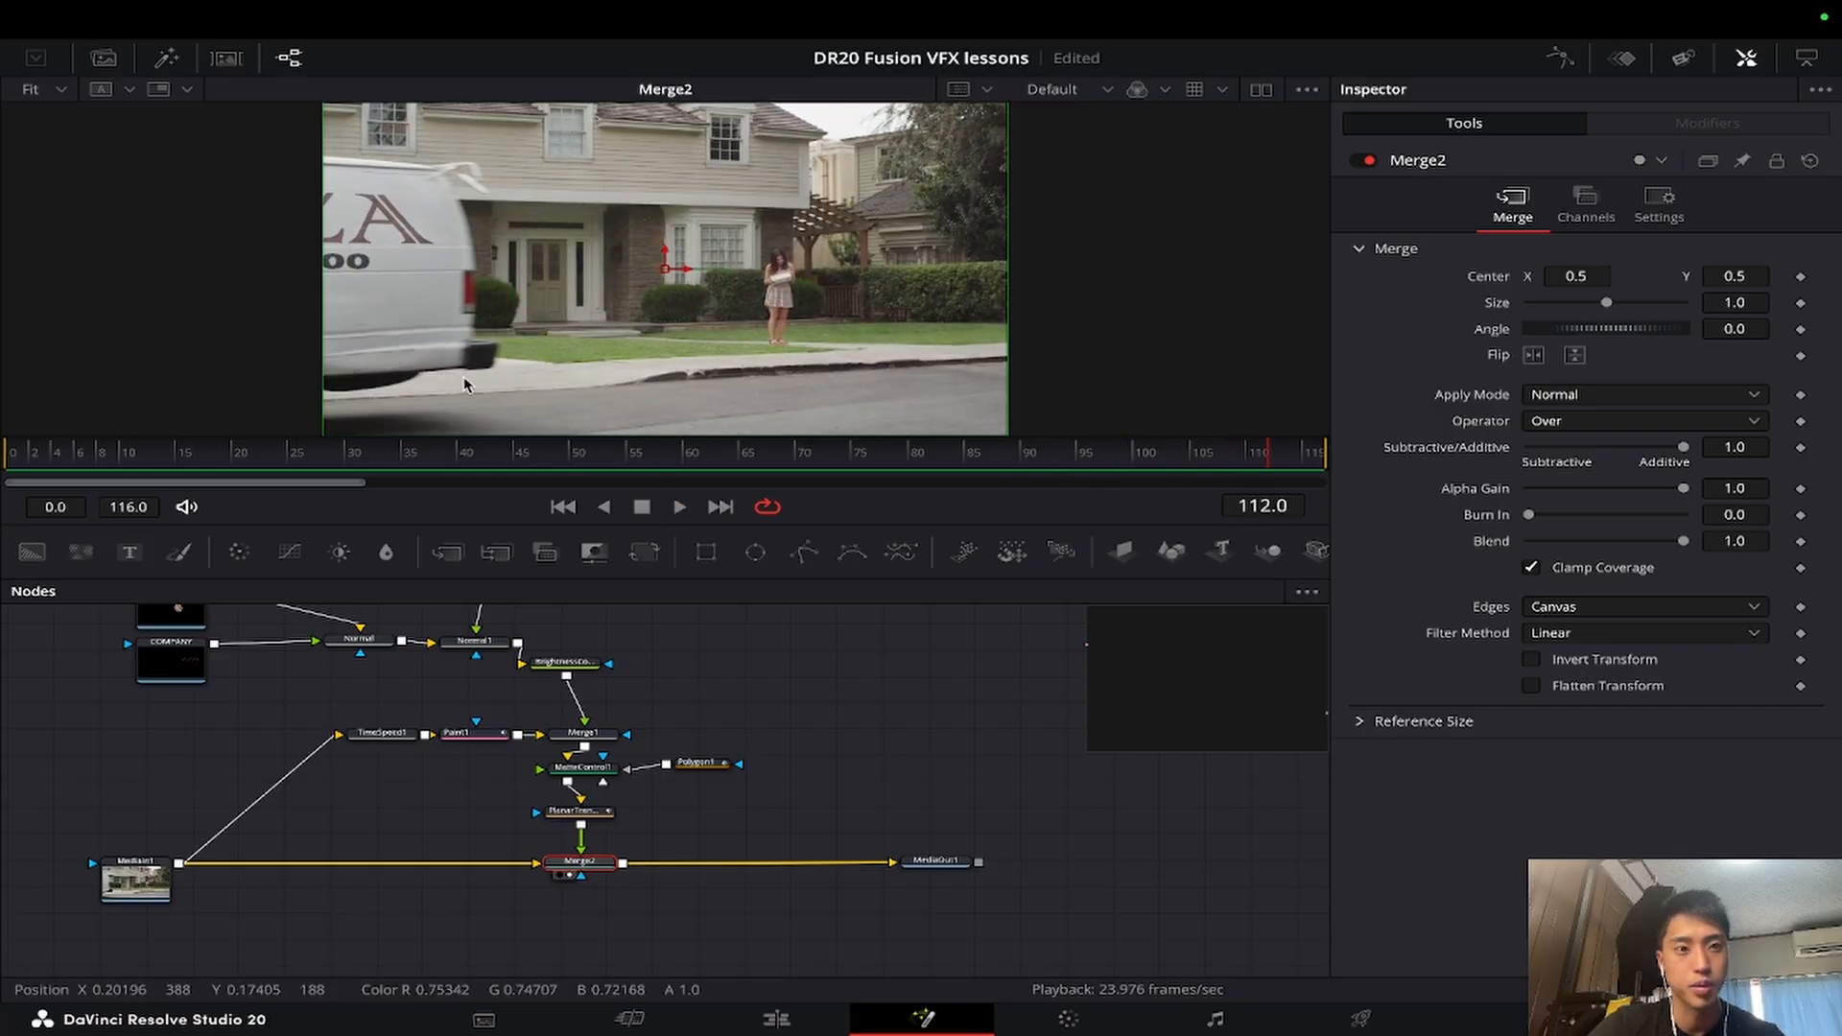
{"action": "mouse_move", "coordinate": [745, 459]}
{"action": "left_mouse_down"}
{"action": "mouse_move", "coordinate": [725, 461]}
{"action": "mouse_move", "coordinate": [1106, 466]}
{"action": "mouse_move", "coordinate": [755, 493]}
{"action": "left_mouse_up"}
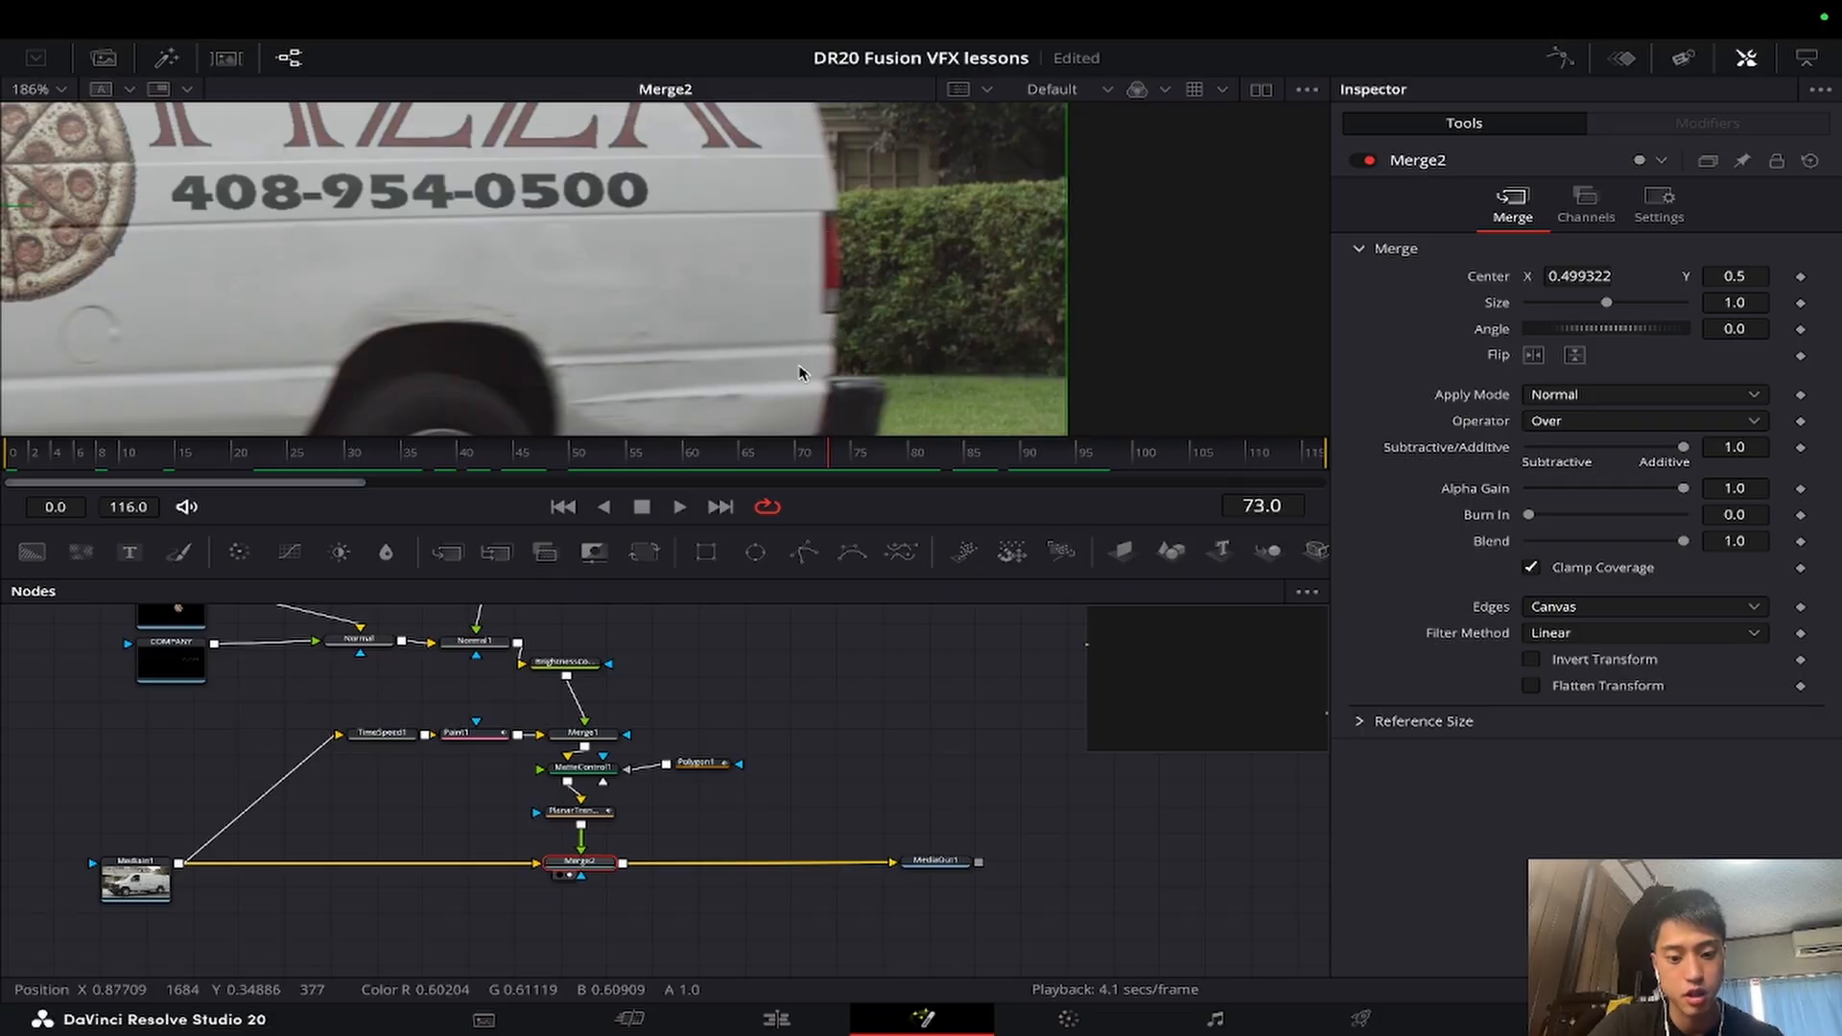
{"action": "key", "text": "ctrl+f"}
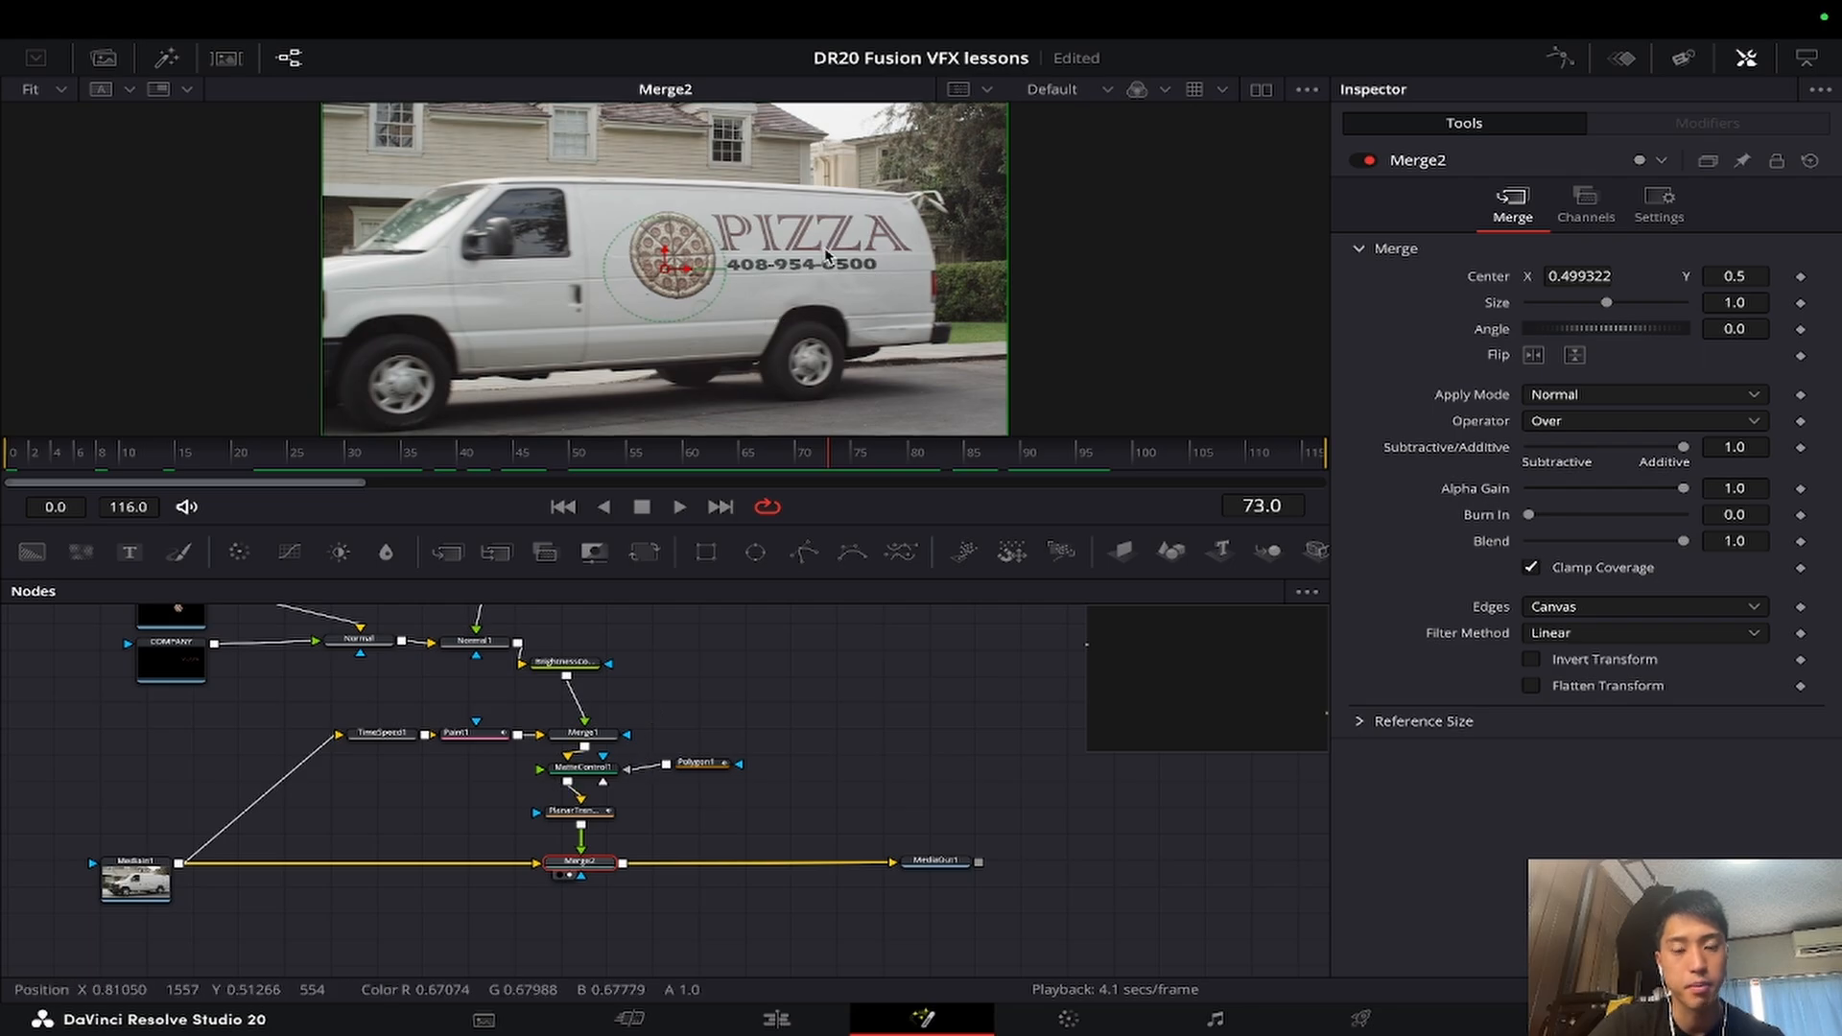
{"action": "key", "text": "super+s"}
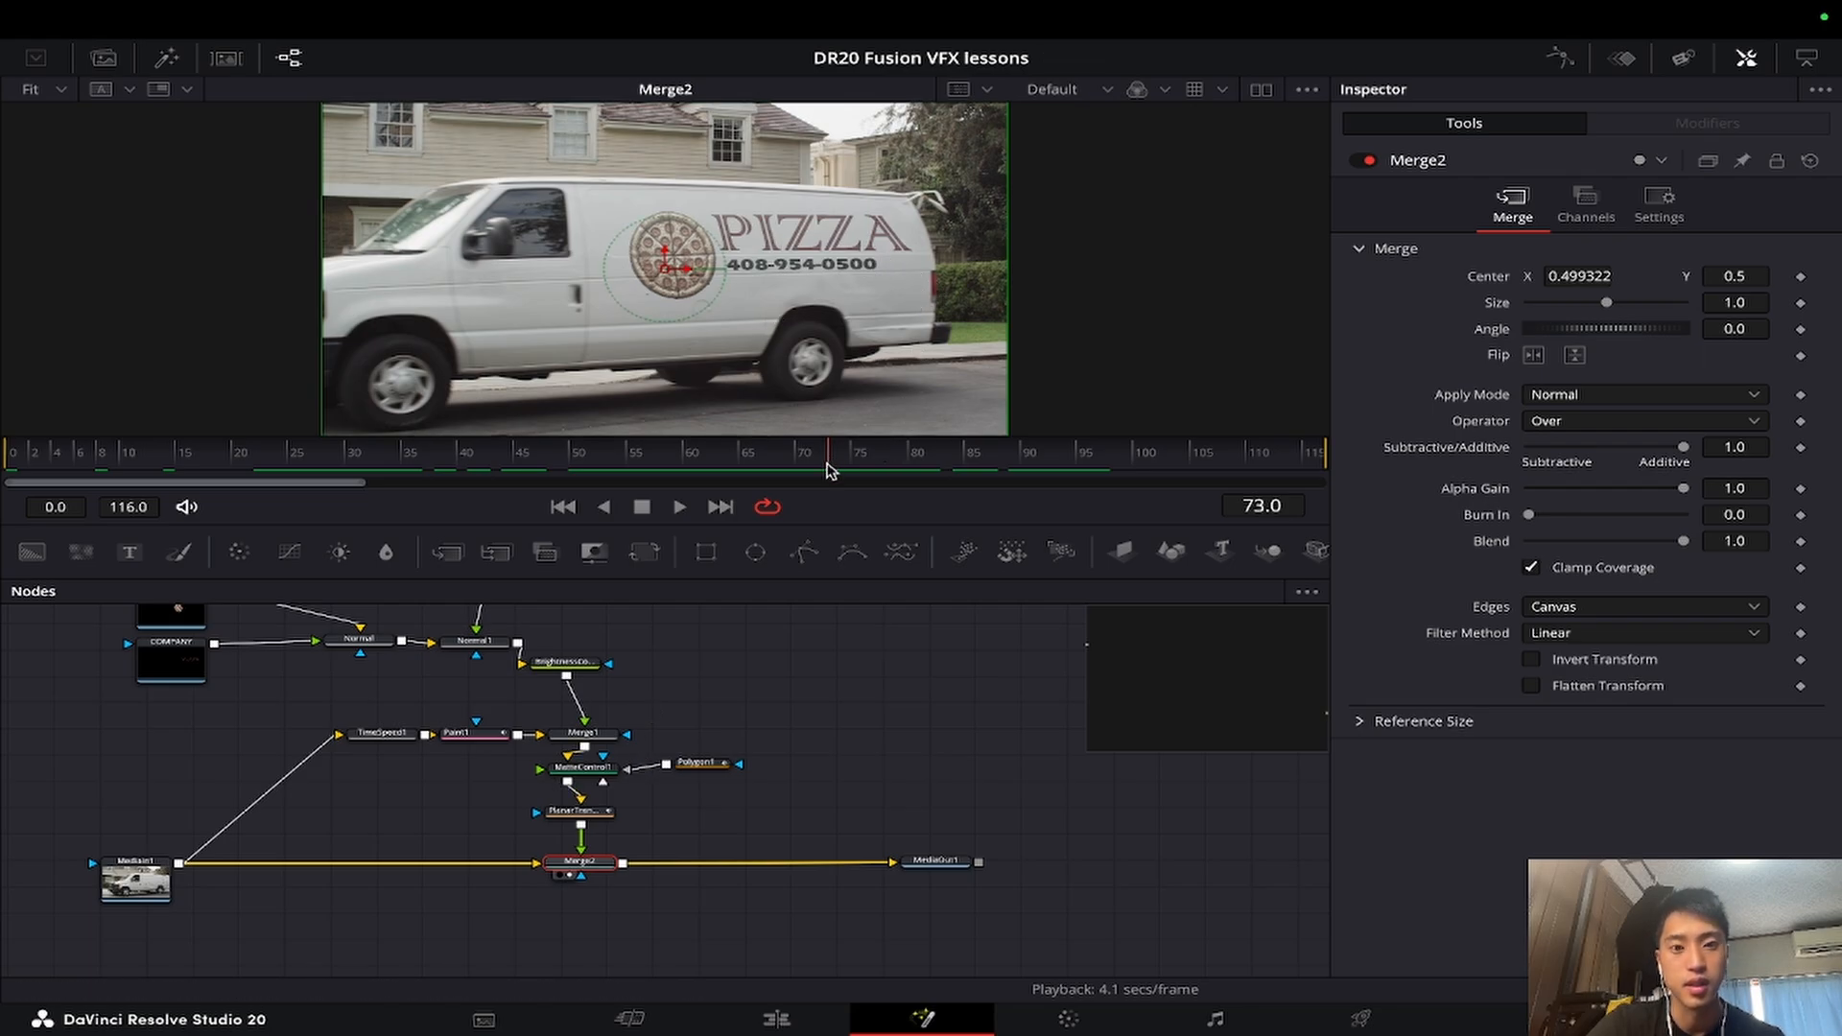
Step: Return to frame 65 and convert Polygon1 into a double polygon, with the viewer enlarged on the van's rear
{"action": "left_click_drag", "start_coordinate": [828, 455], "coordinate": [741, 455]}
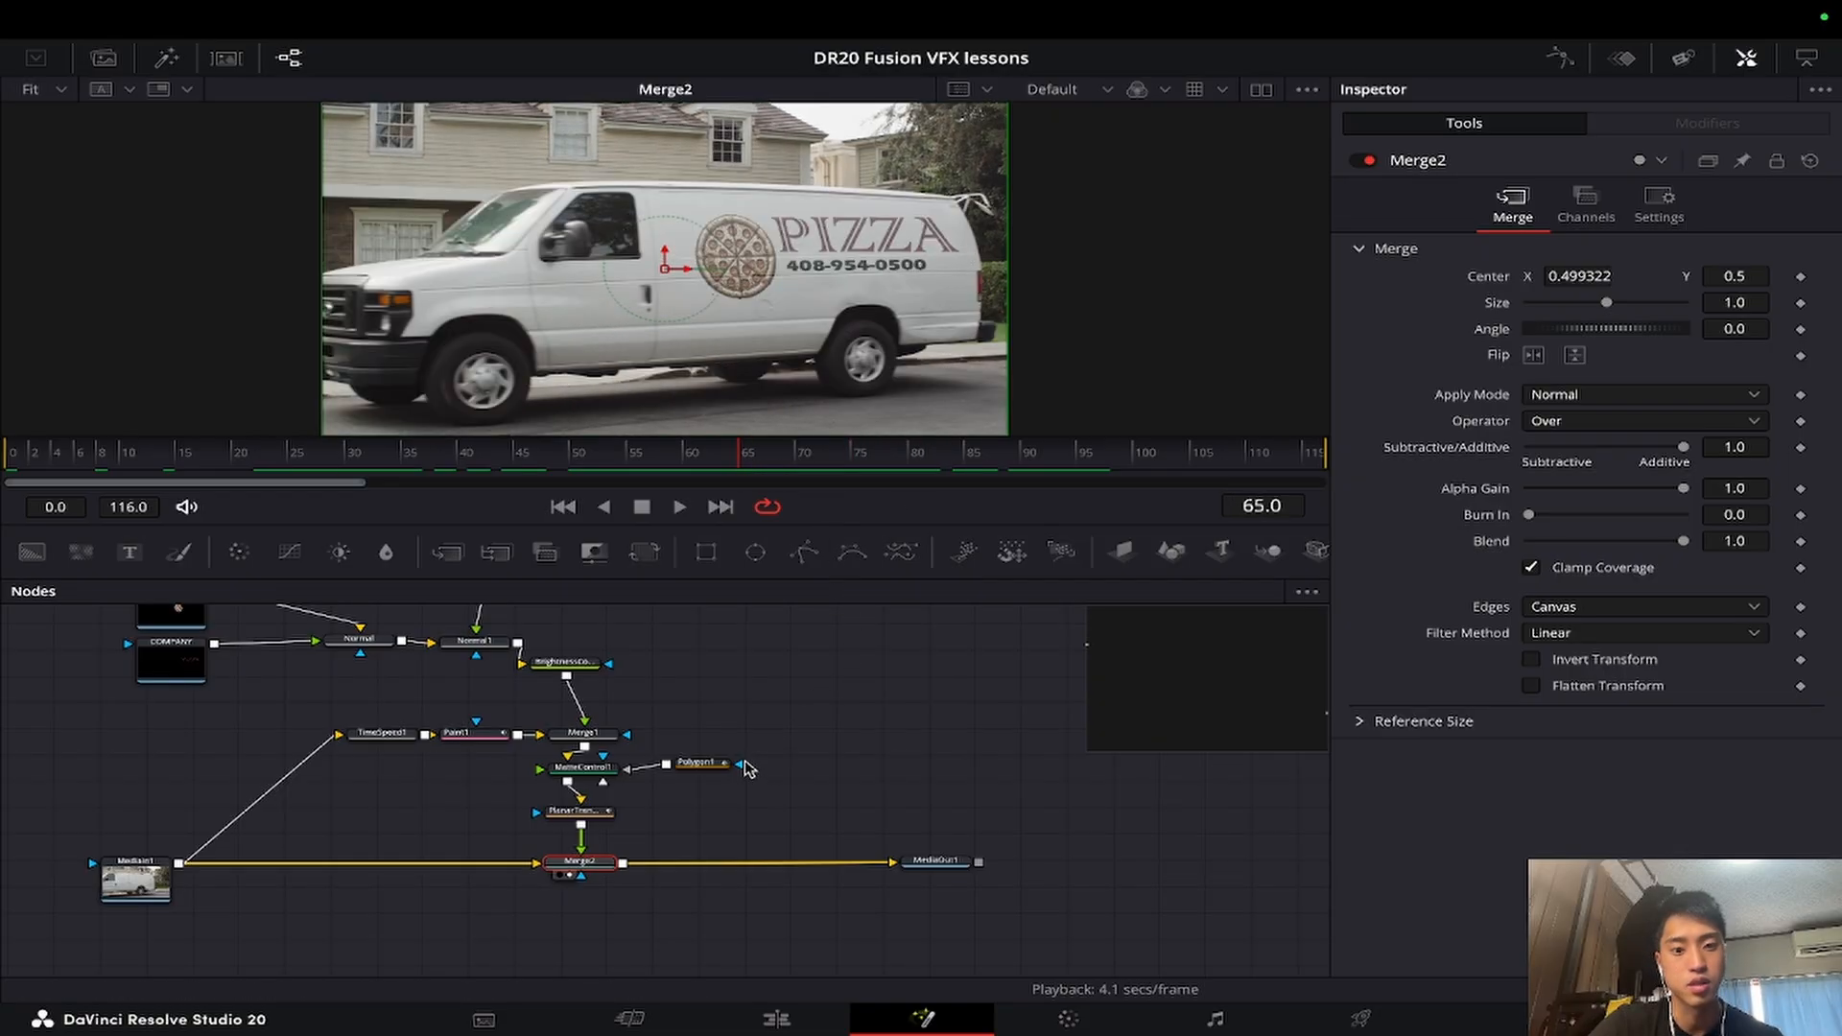
{"action": "left_click", "coordinate": [703, 766]}
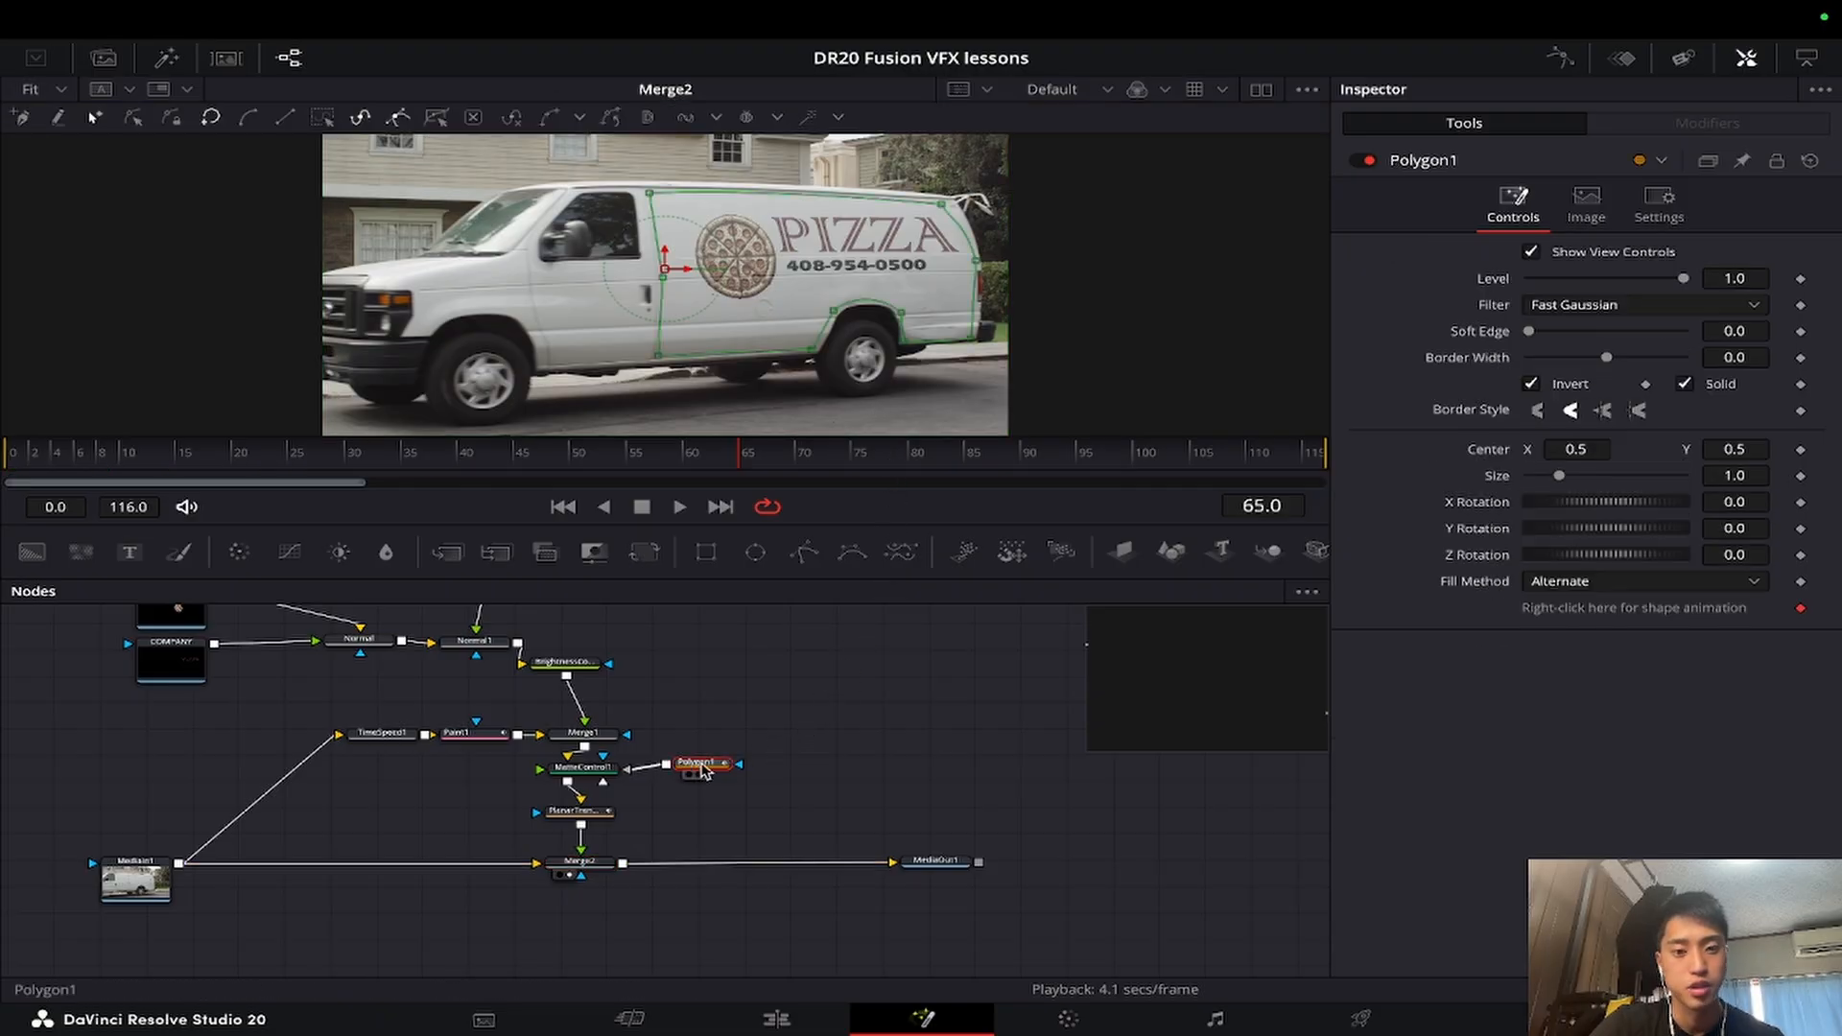
{"action": "left_click", "coordinate": [289, 59]}
{"action": "scroll", "coordinate": [1033, 286], "scroll_direction": "up", "scroll_amount": 5}
{"action": "left_click_drag", "start_coordinate": [1034, 286], "coordinate": [652, 127]}
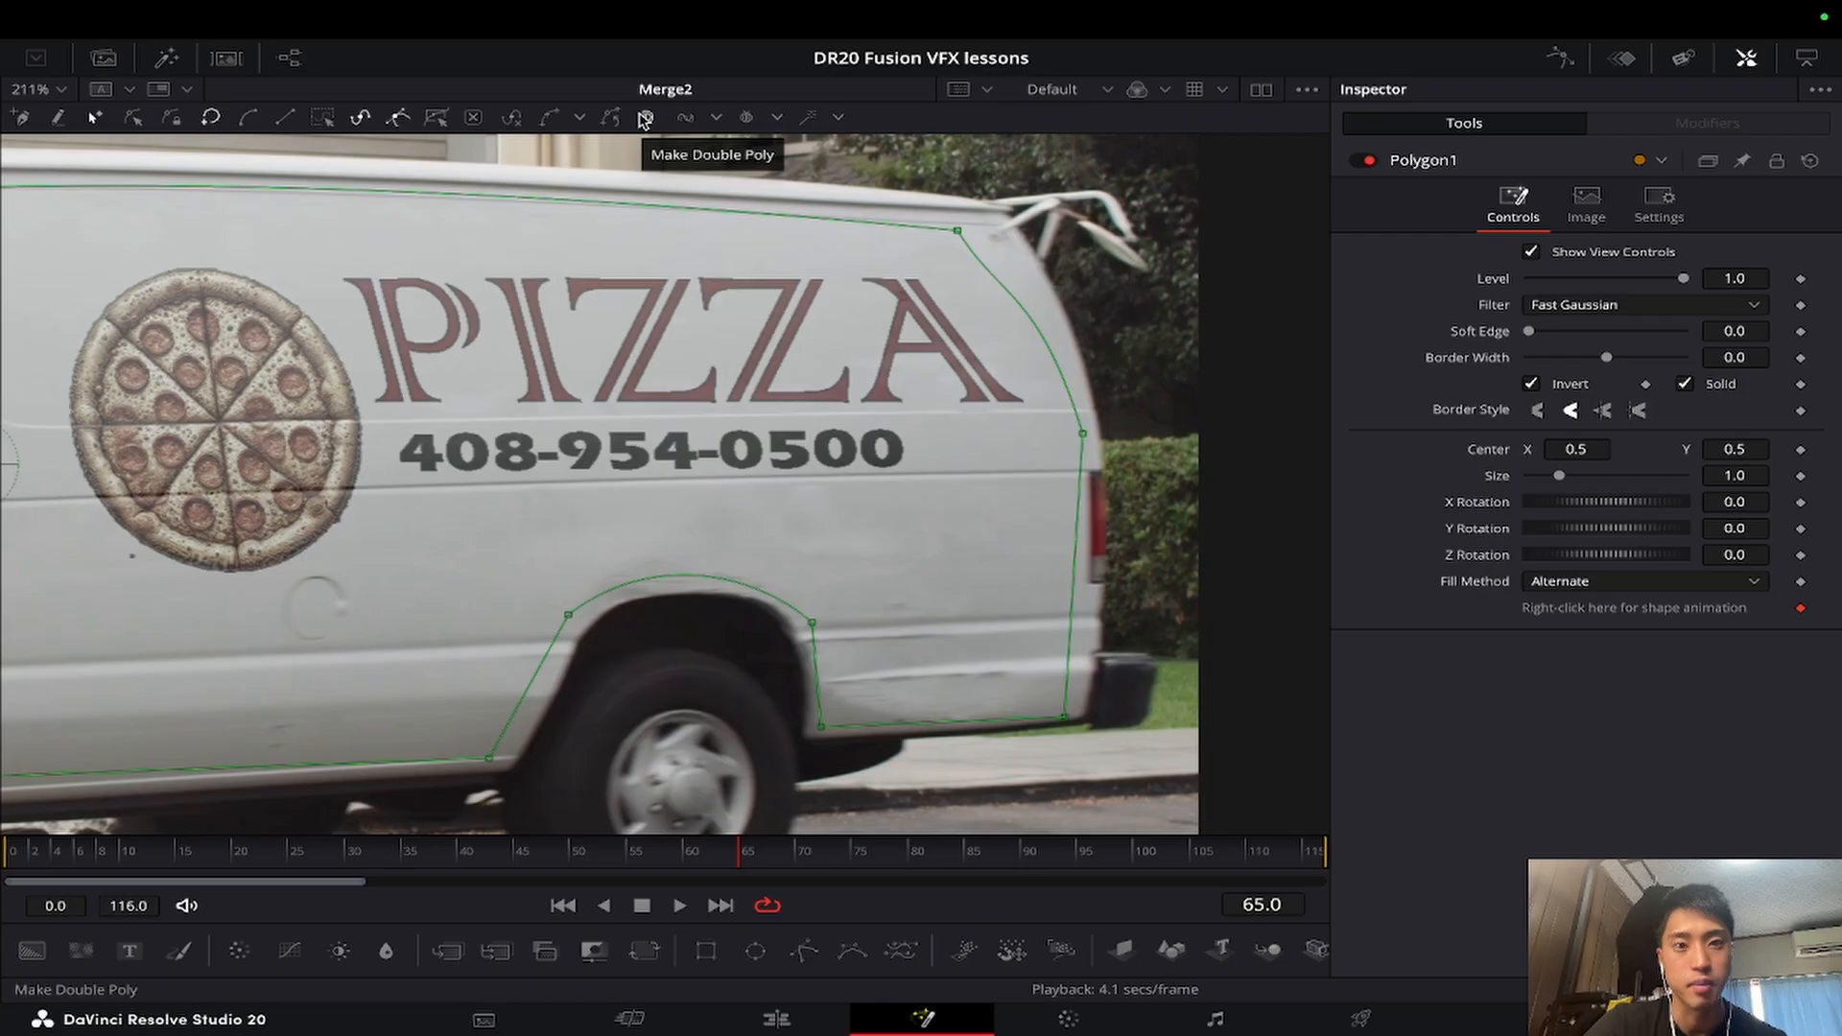
{"action": "left_click", "coordinate": [649, 119]}
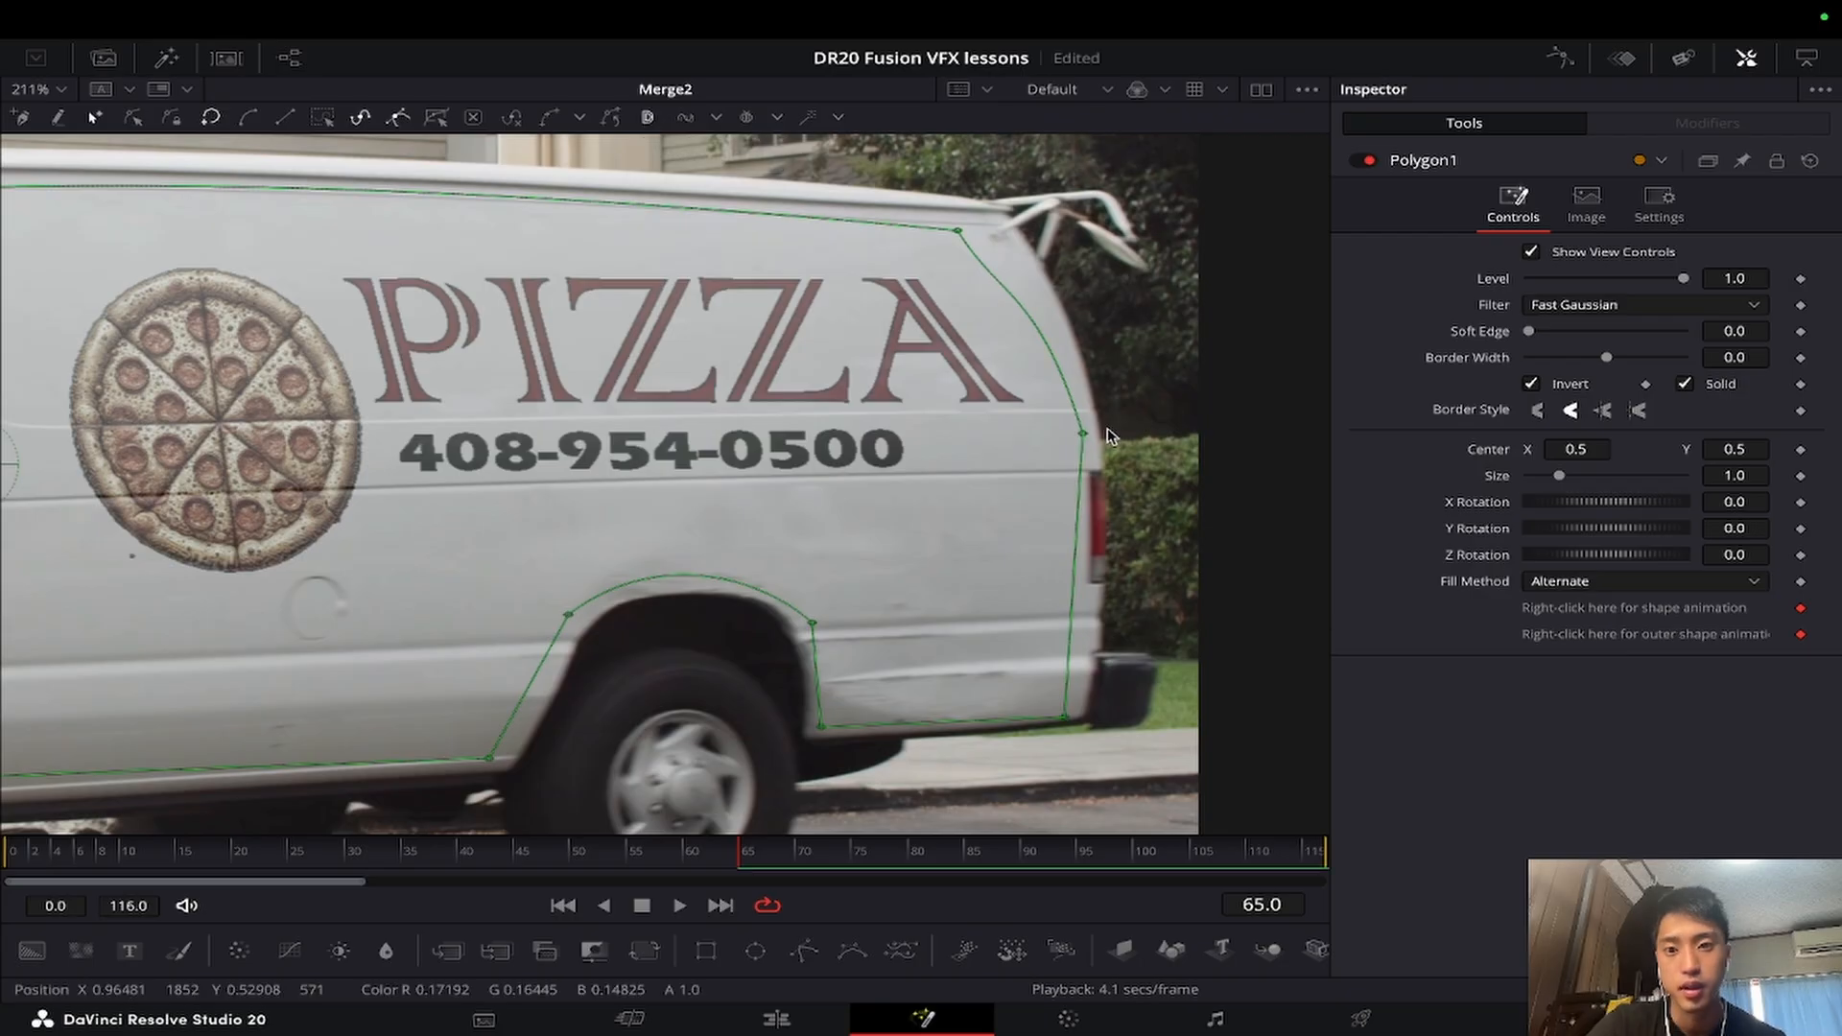
Step: Make Polygon1's outer polygon the active shape and pull its rear-edge point slightly outward to soften the mask along the van's back
{"action": "right_click", "coordinate": [1080, 440]}
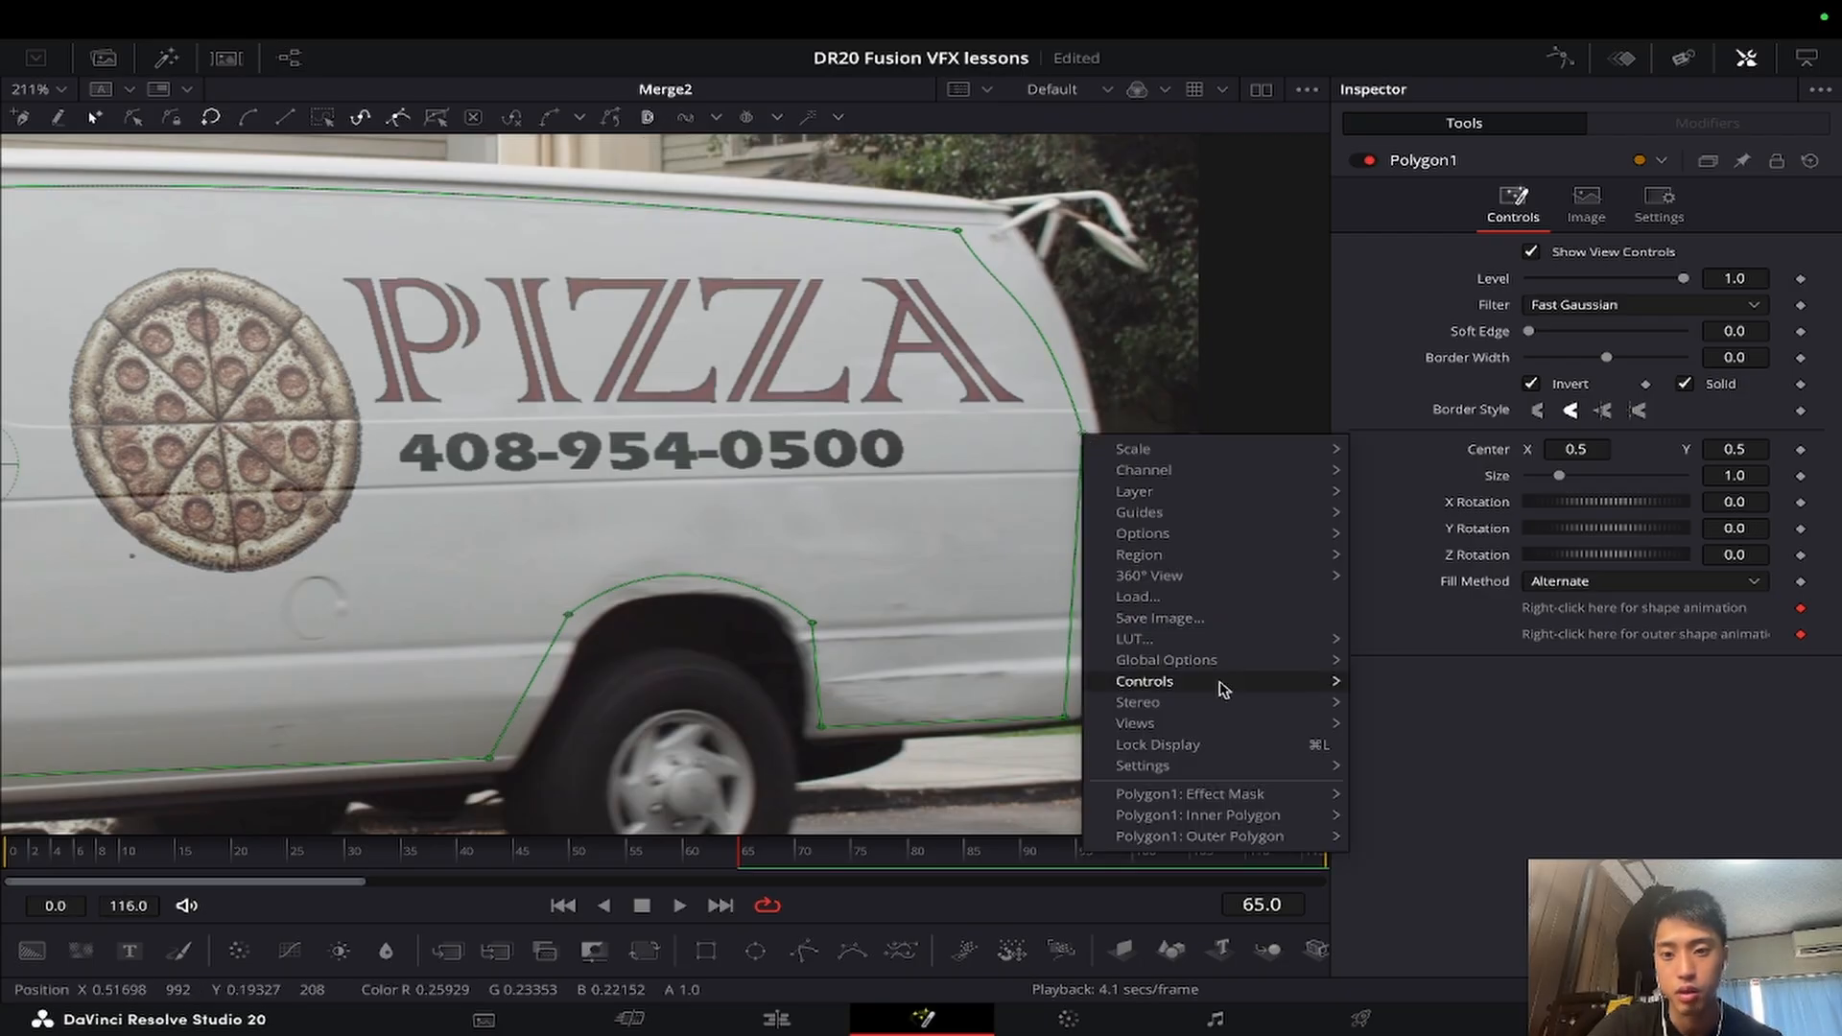
{"action": "mouse_move", "coordinate": [1221, 682]}
{"action": "mouse_move", "coordinate": [1421, 729]}
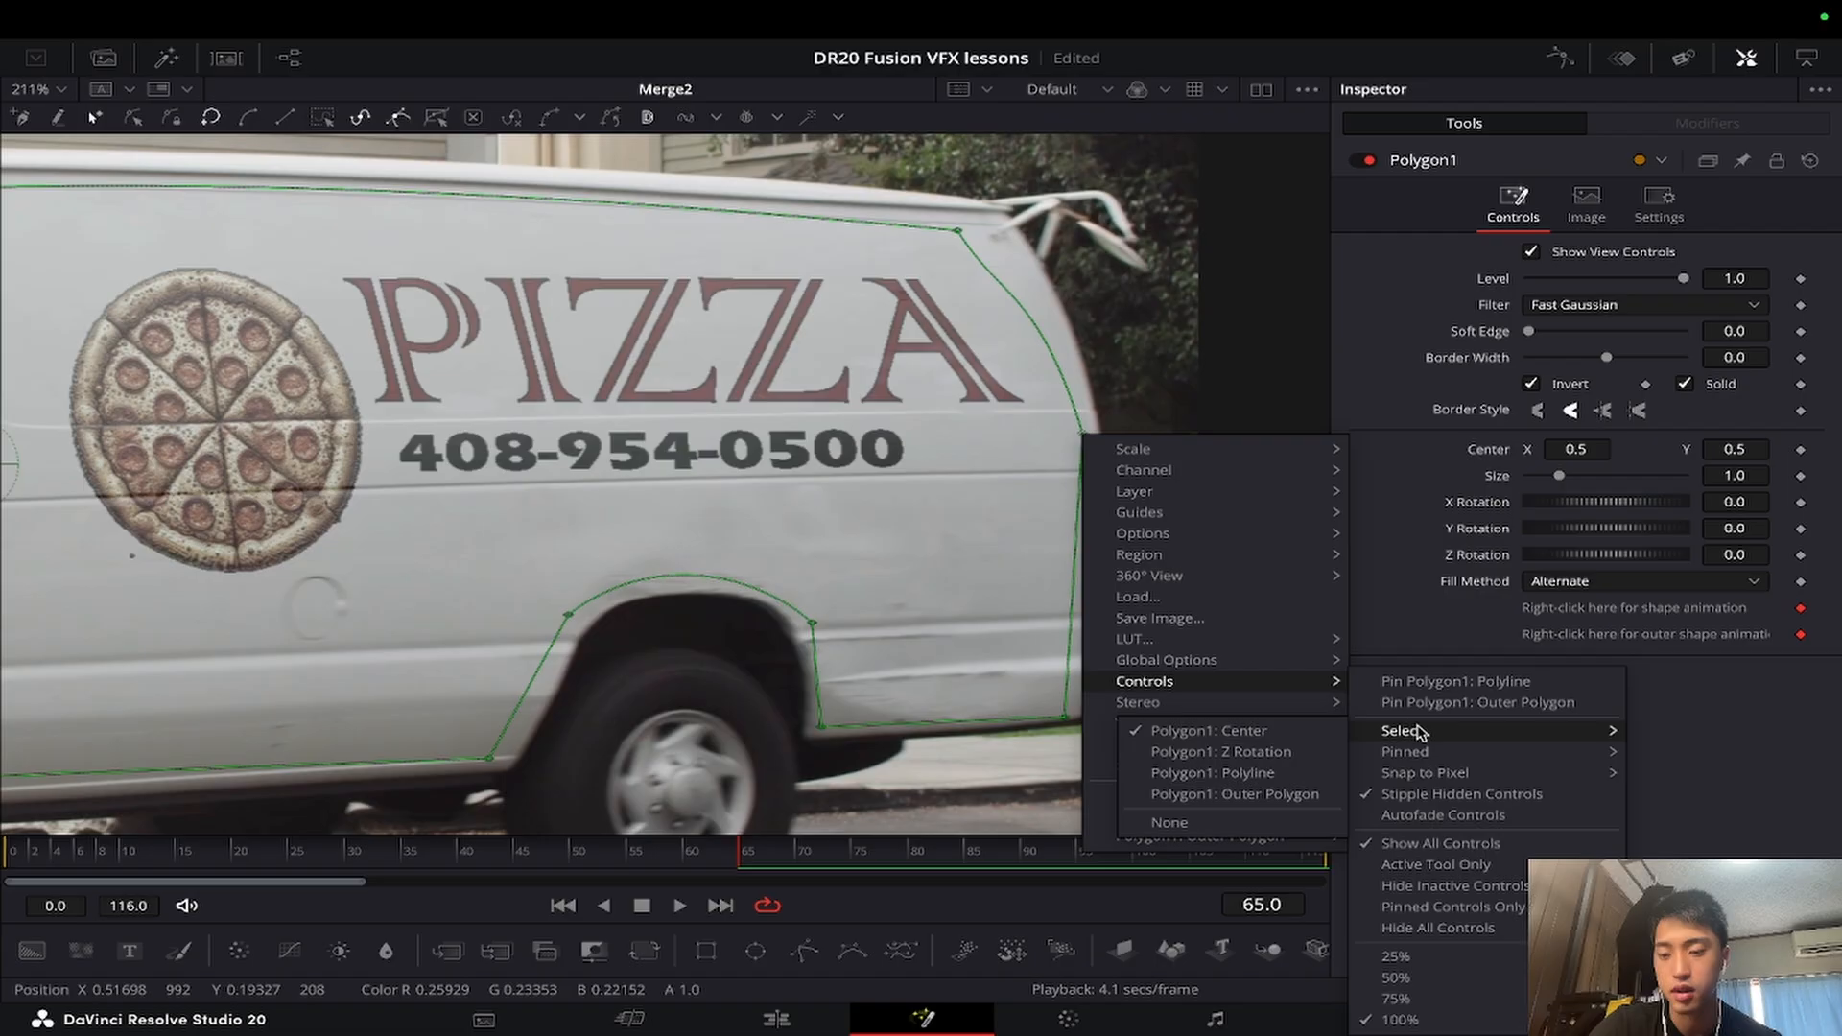
{"action": "left_click", "coordinate": [1252, 795]}
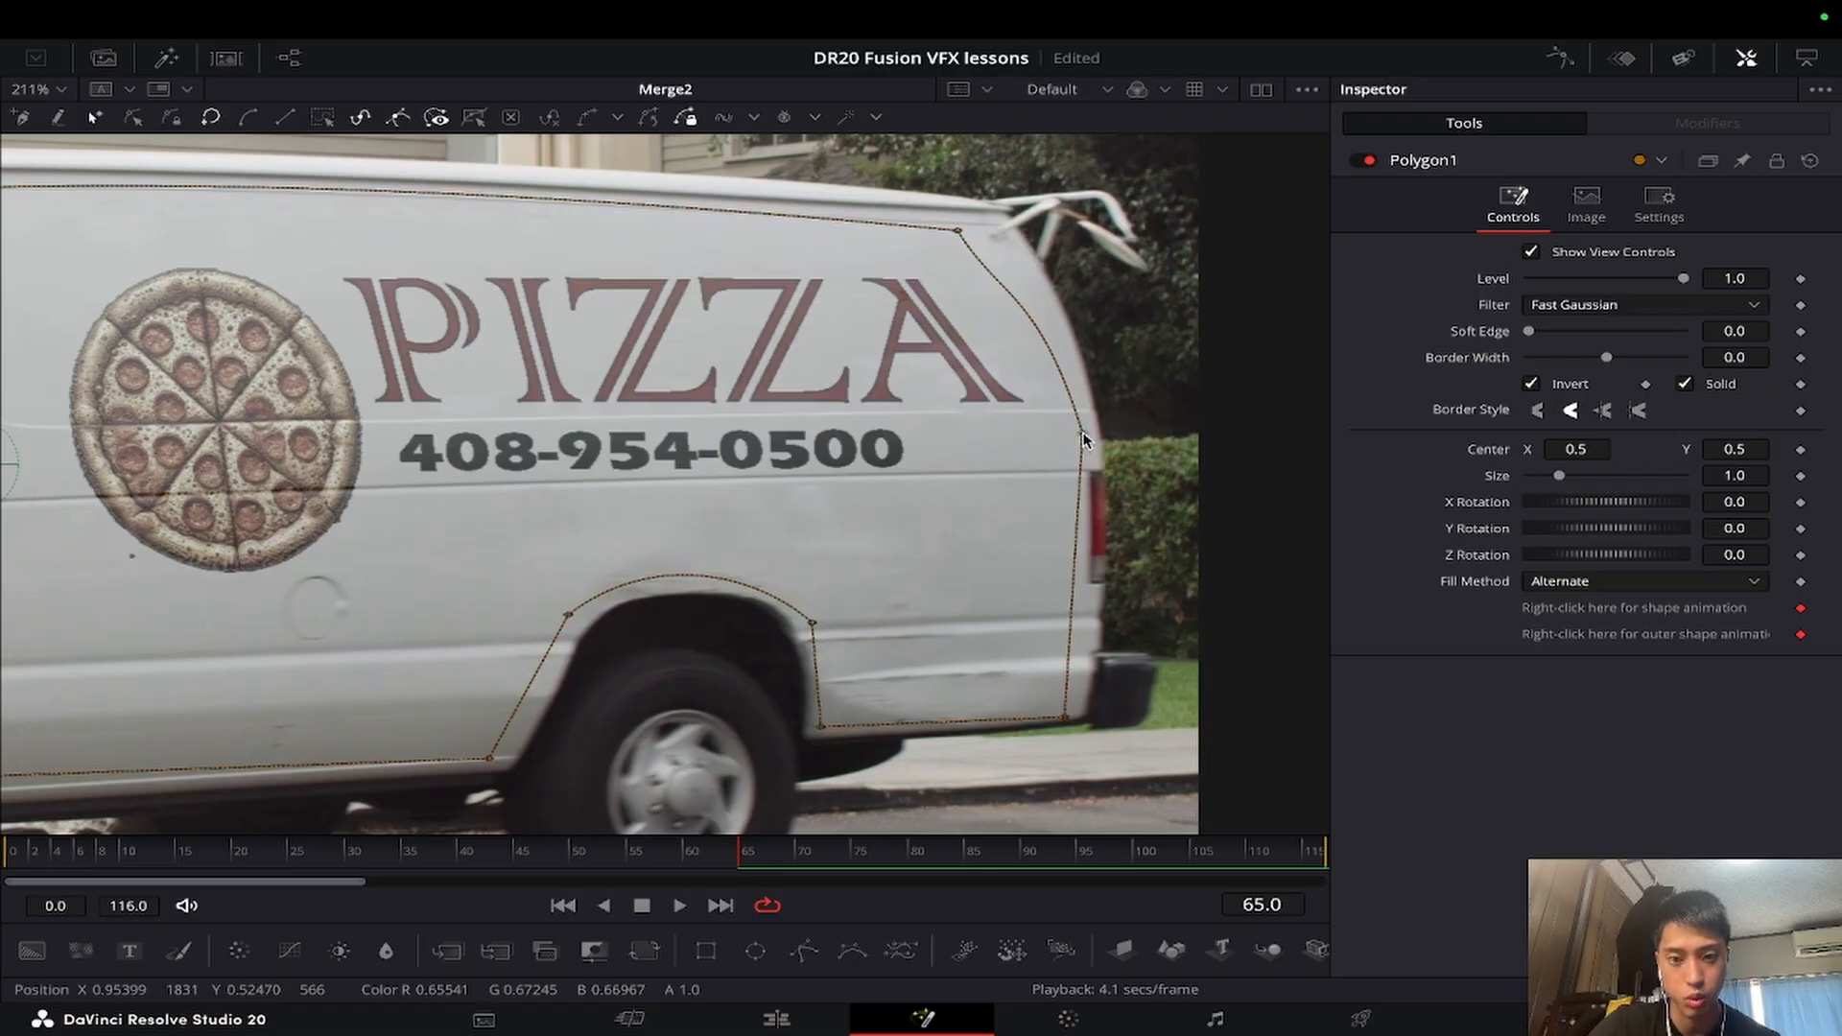
{"action": "left_click_drag", "start_coordinate": [1083, 434], "coordinate": [1096, 441]}
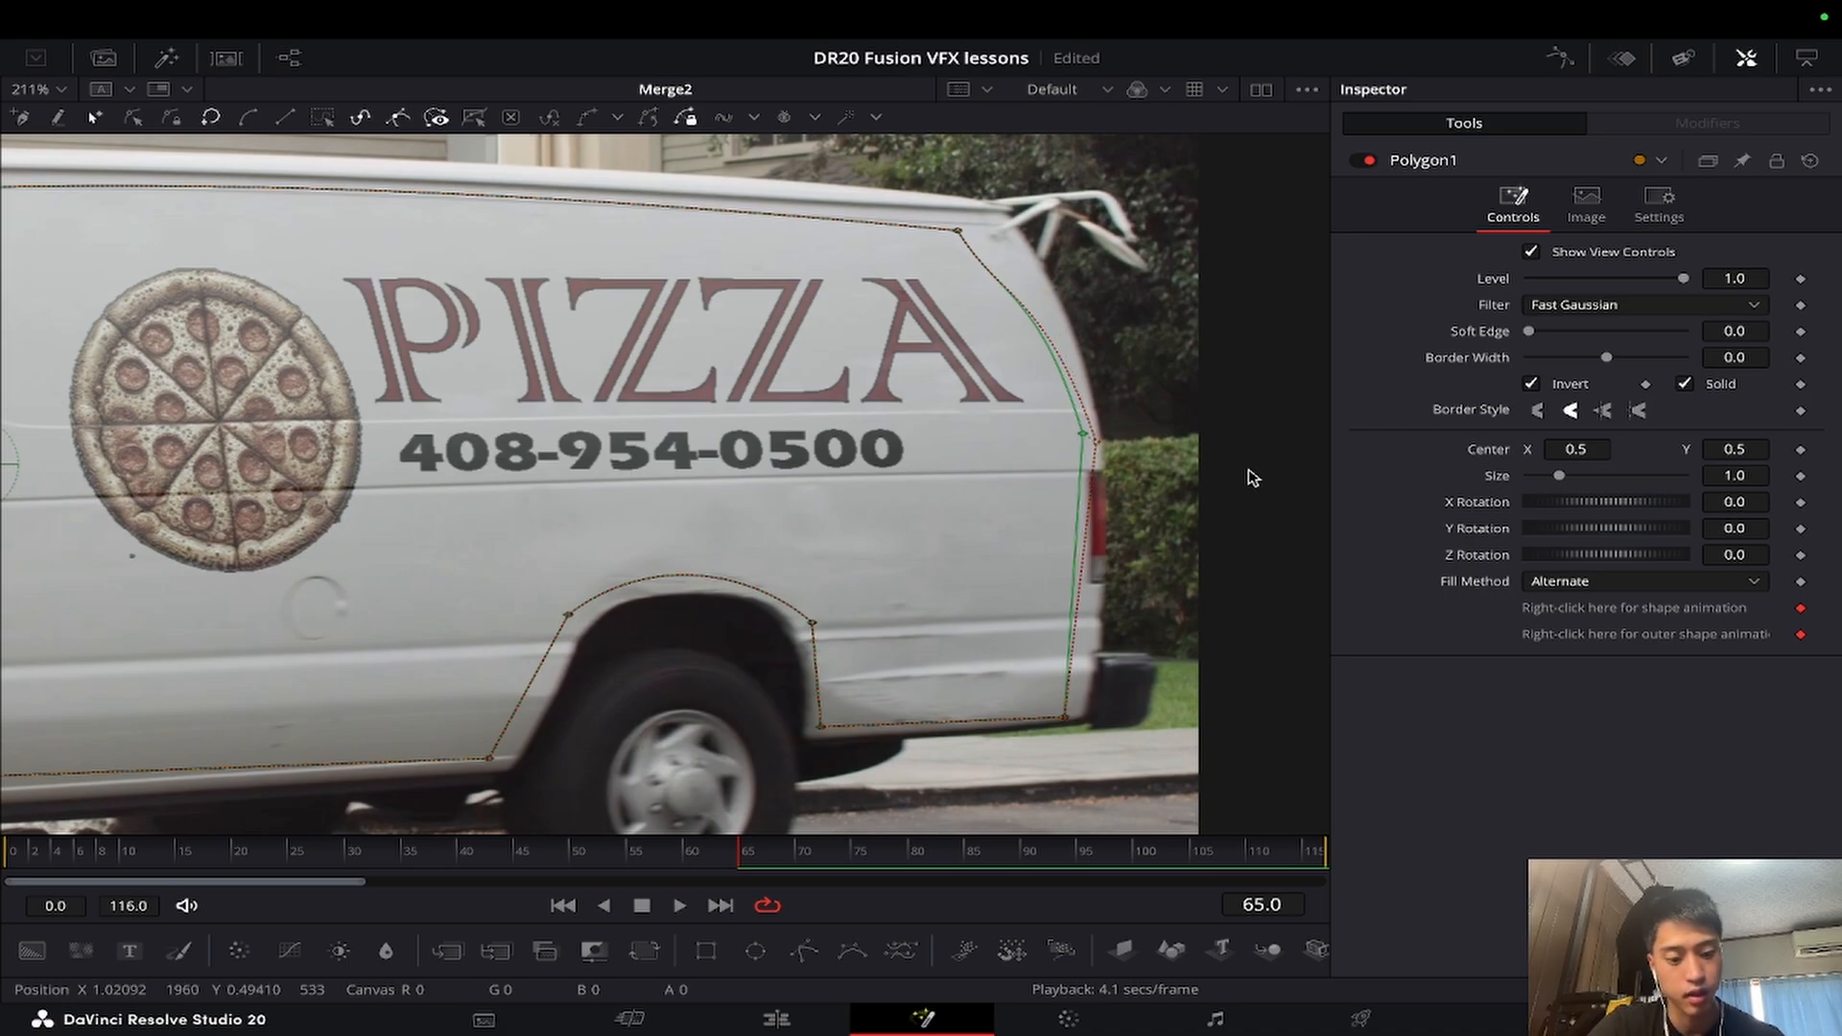
{"action": "left_click_drag", "start_coordinate": [1082, 583], "coordinate": [1091, 577]}
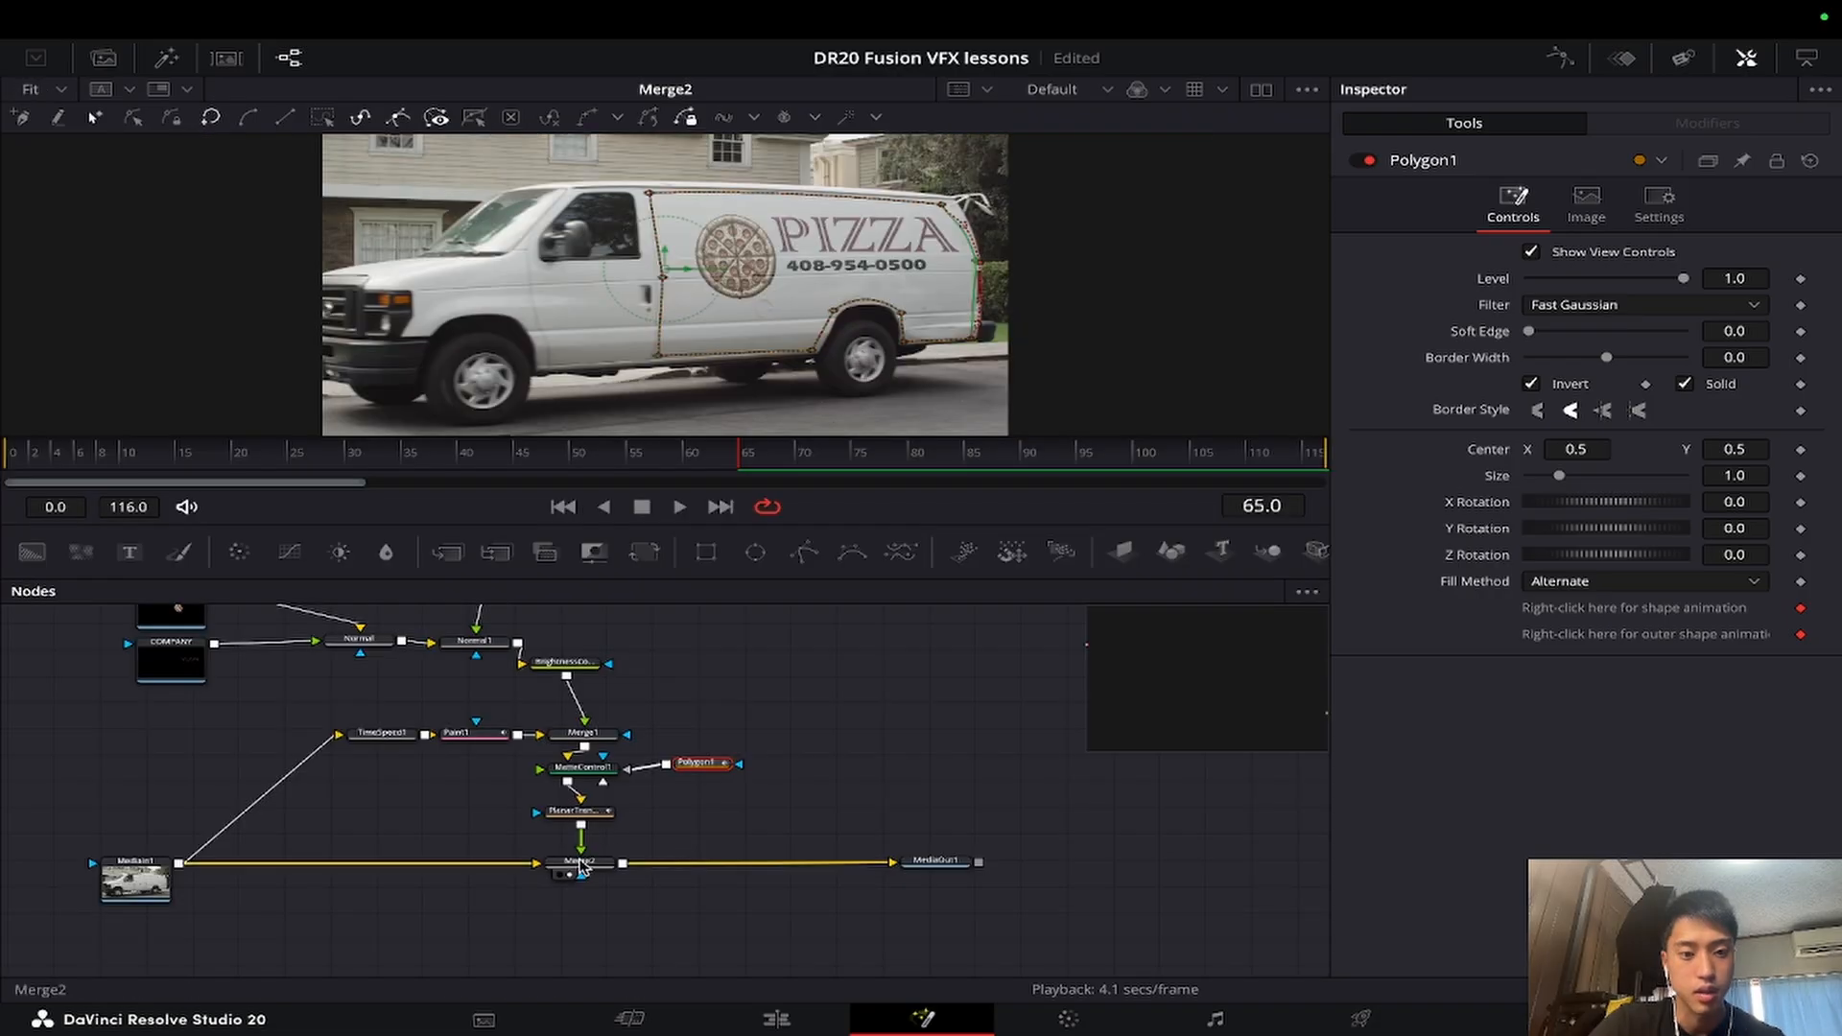
Step: Go to frame 64 of the Merge2 composite and enable motion blur on the Planar Transform node
{"action": "left_click", "coordinate": [583, 864]}
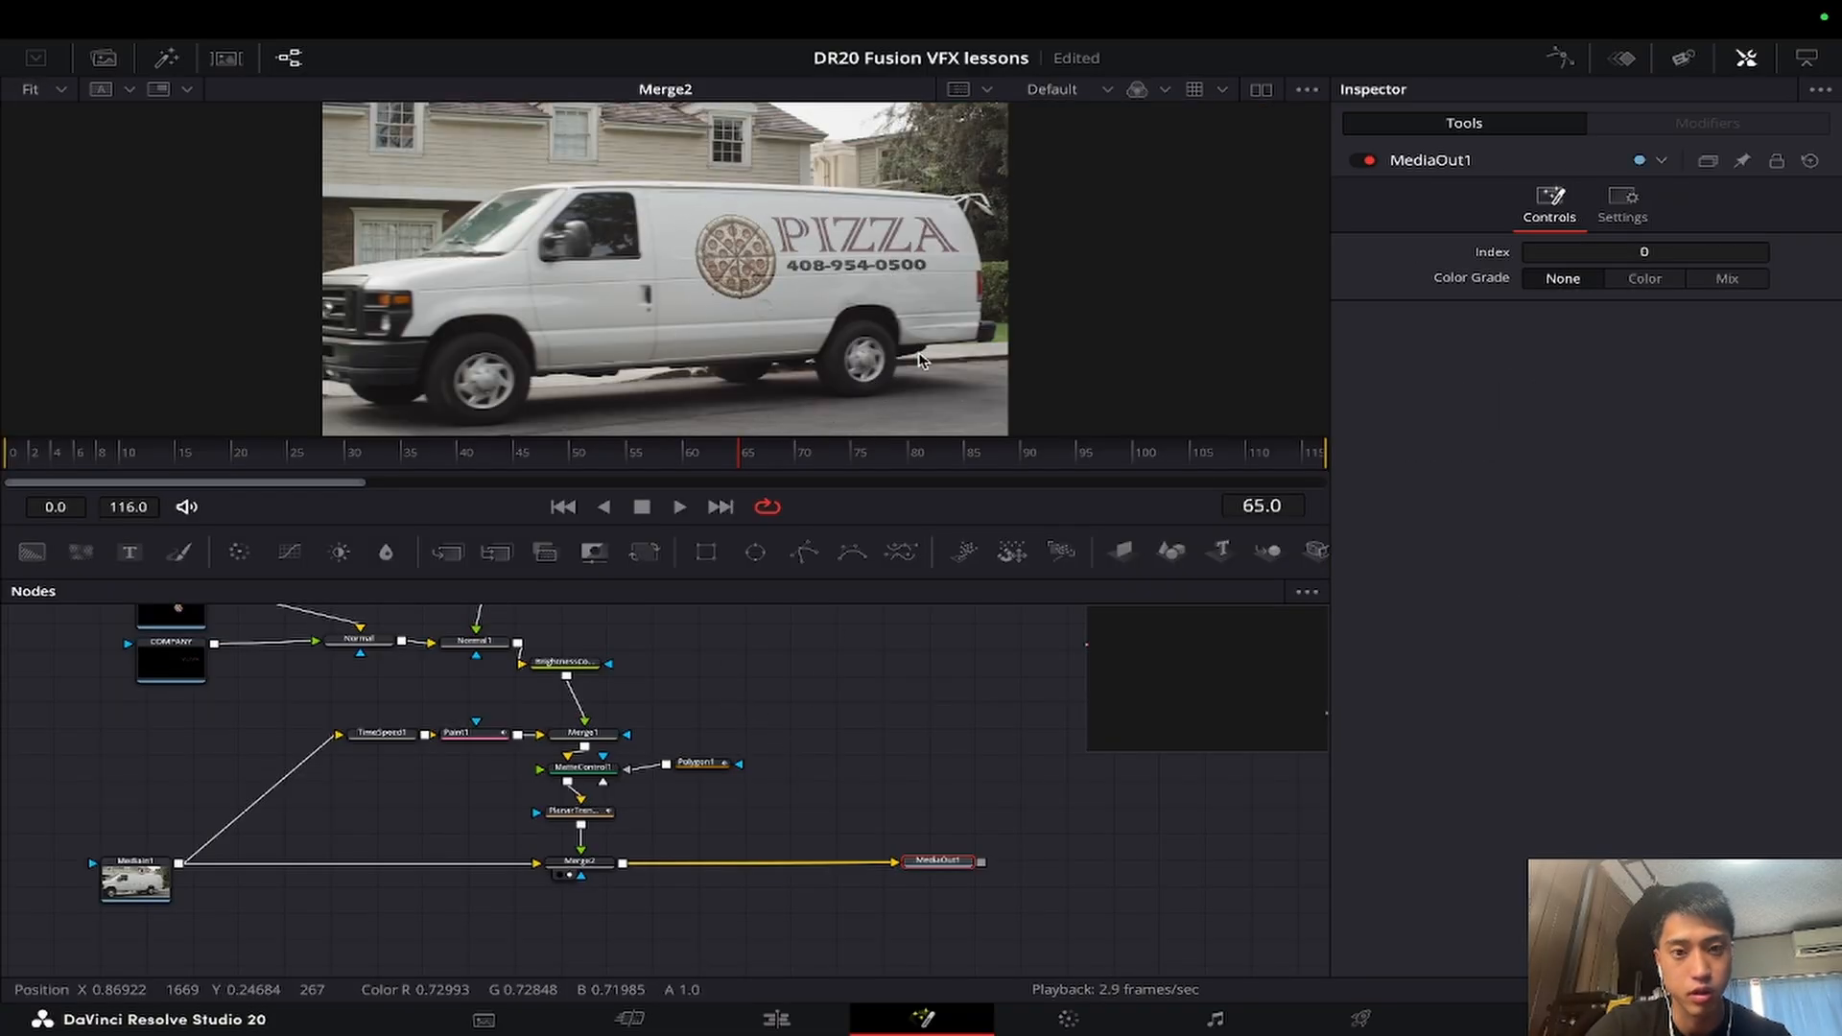
{"action": "mouse_move", "coordinate": [745, 457]}
{"action": "left_mouse_down"}
{"action": "mouse_move", "coordinate": [689, 456]}
{"action": "mouse_move", "coordinate": [857, 456]}
{"action": "mouse_move", "coordinate": [518, 459]}
{"action": "mouse_move", "coordinate": [726, 459]}
{"action": "left_mouse_up"}
{"action": "scroll", "coordinate": [792, 300], "scroll_direction": "up", "scroll_amount": 3}
{"action": "left_click", "coordinate": [582, 767]}
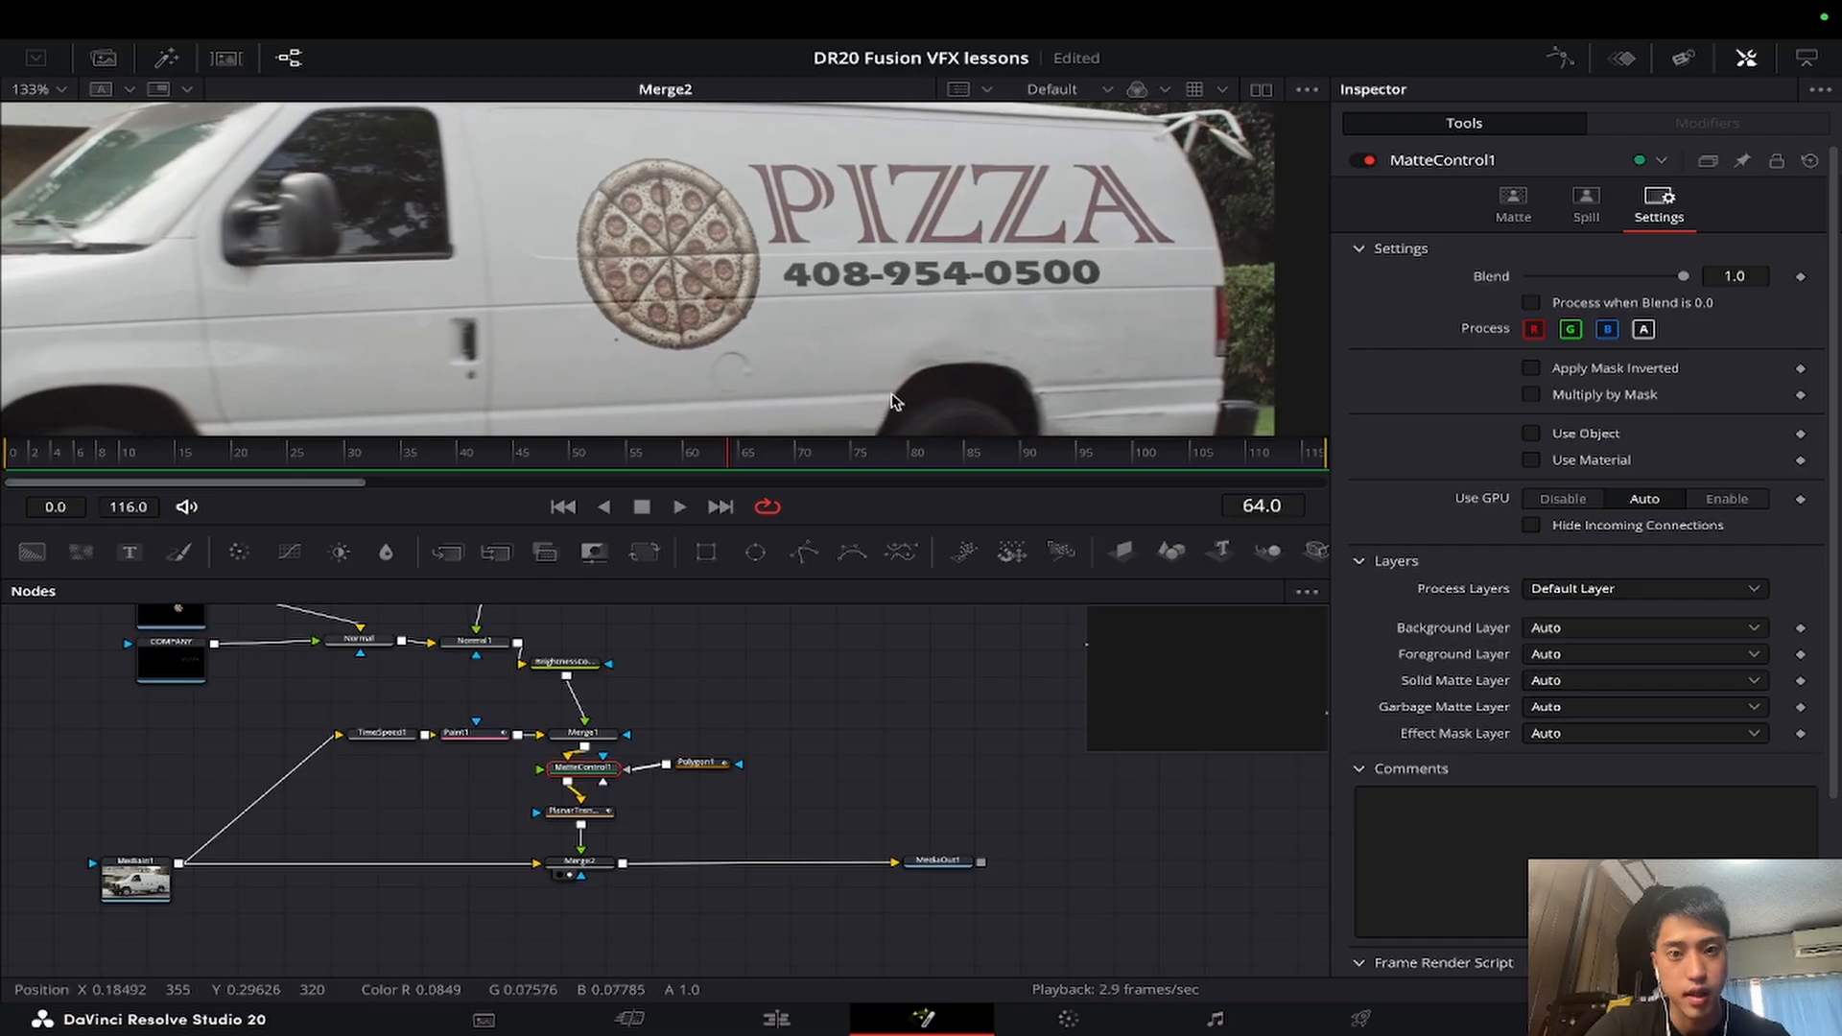
{"action": "left_click", "coordinate": [580, 812]}
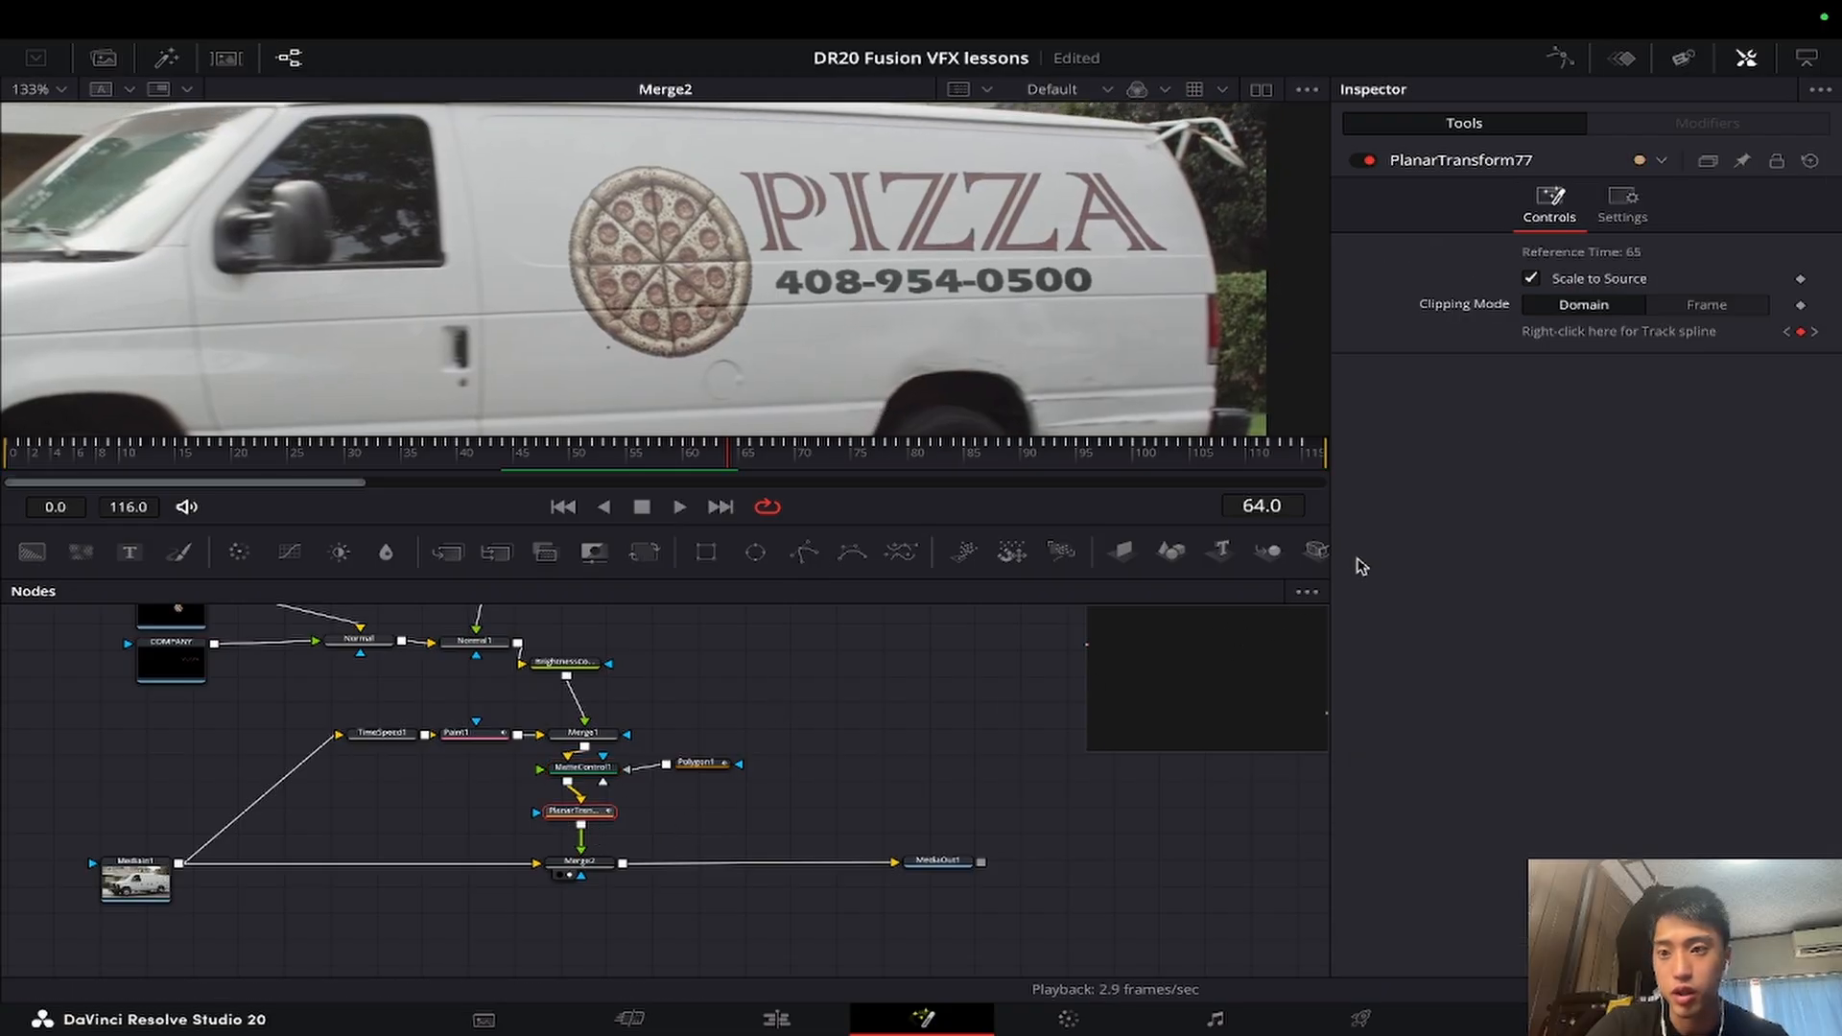
{"action": "left_click", "coordinate": [1623, 204]}
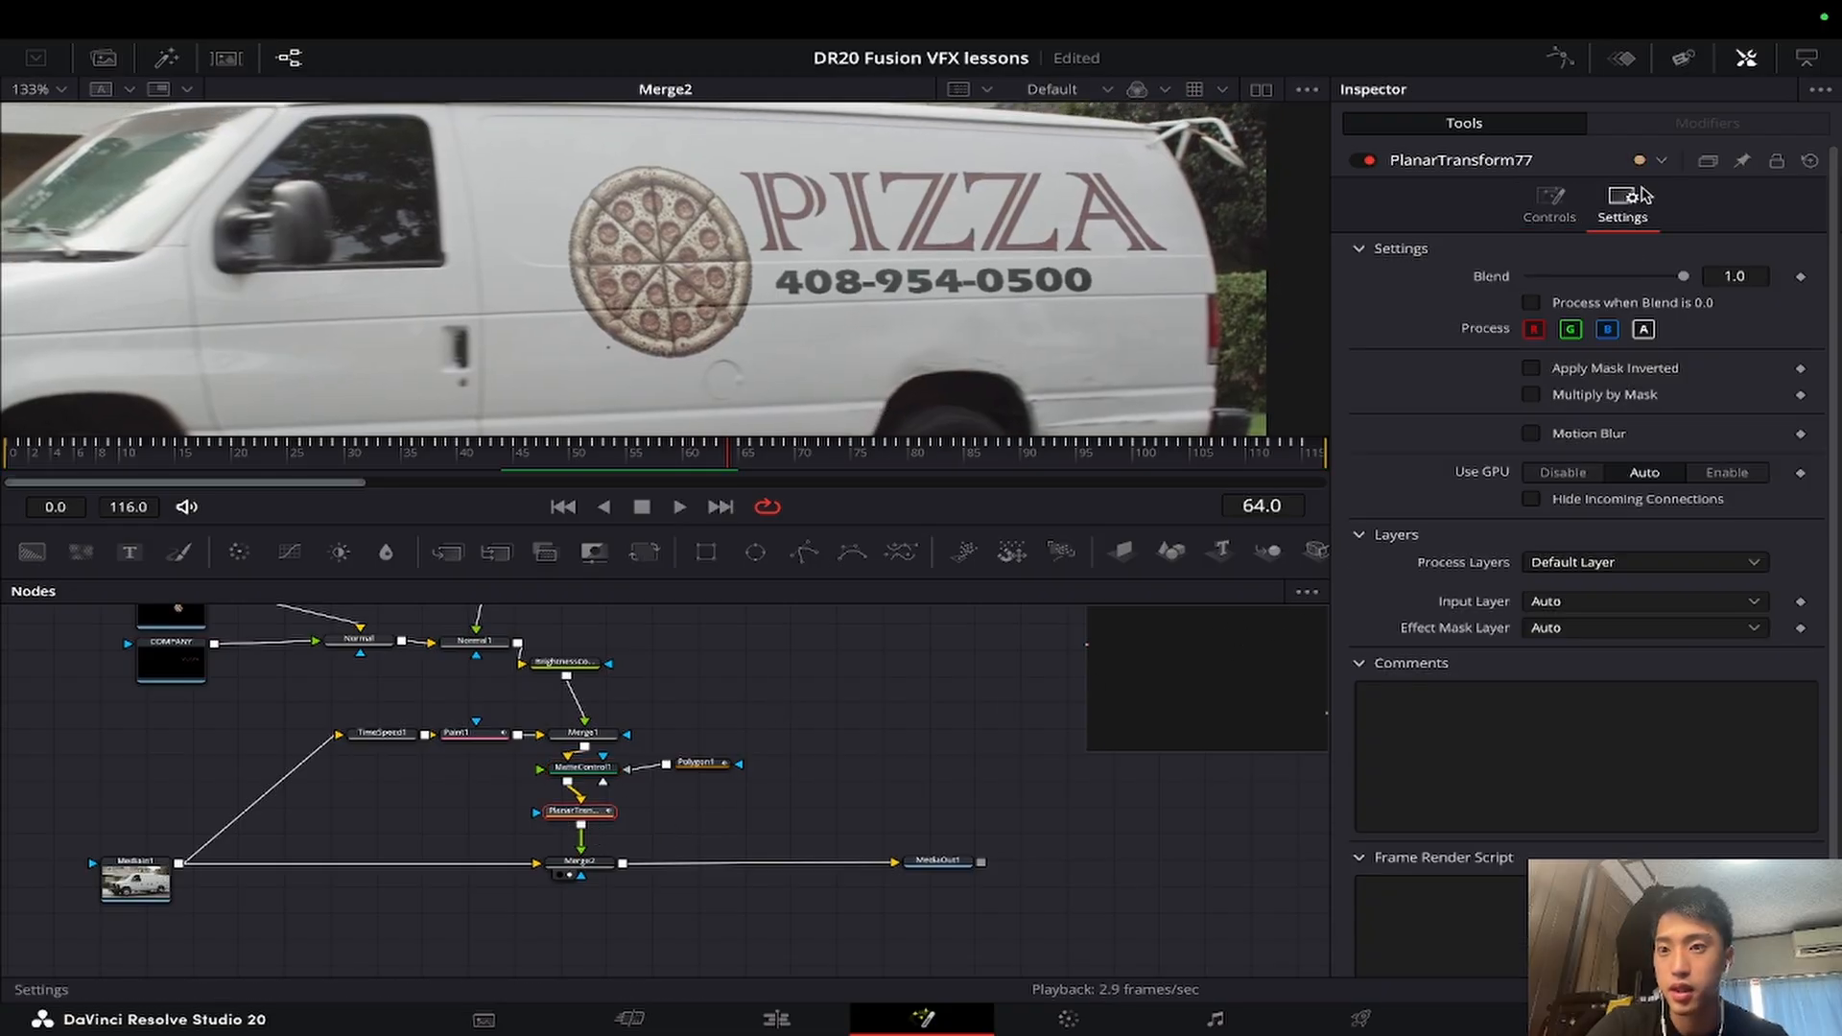
{"action": "left_click", "coordinate": [1533, 434]}
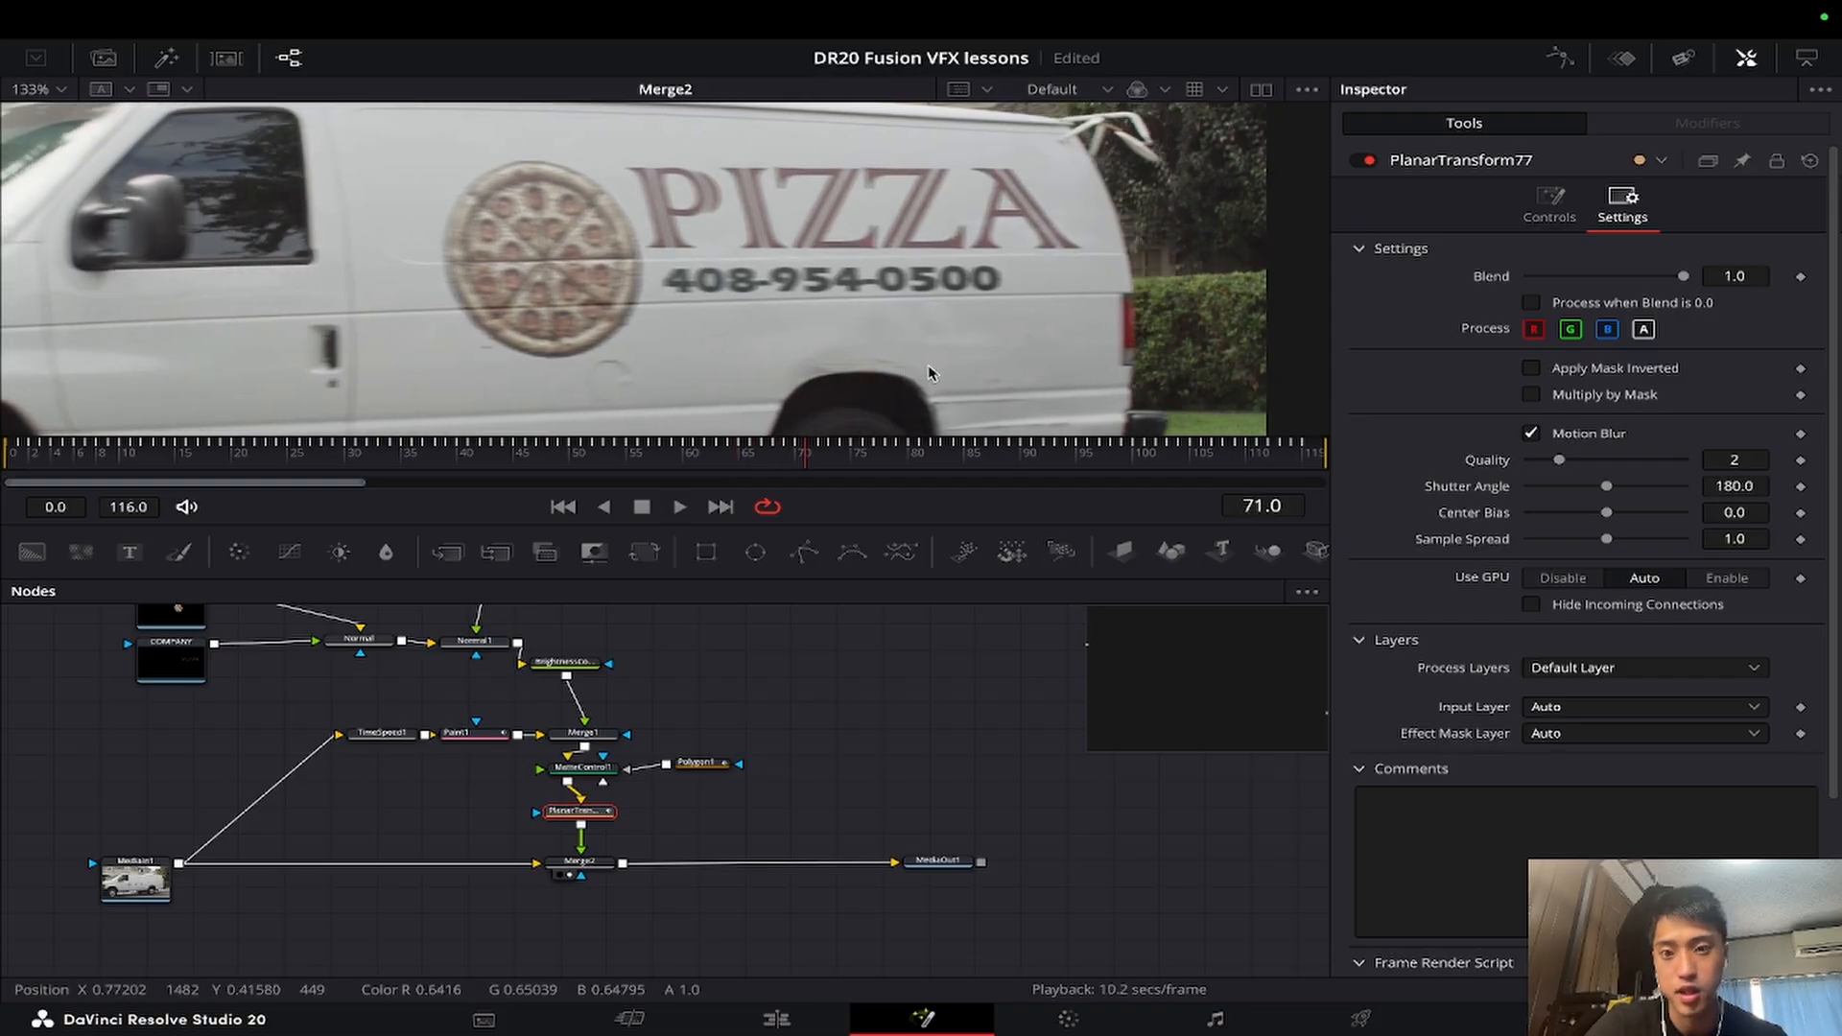
Step: At frame 65, set the Planar Transform's motion blur quality to 5 and its shutter angle to 130
{"action": "left_click", "coordinate": [745, 466]}
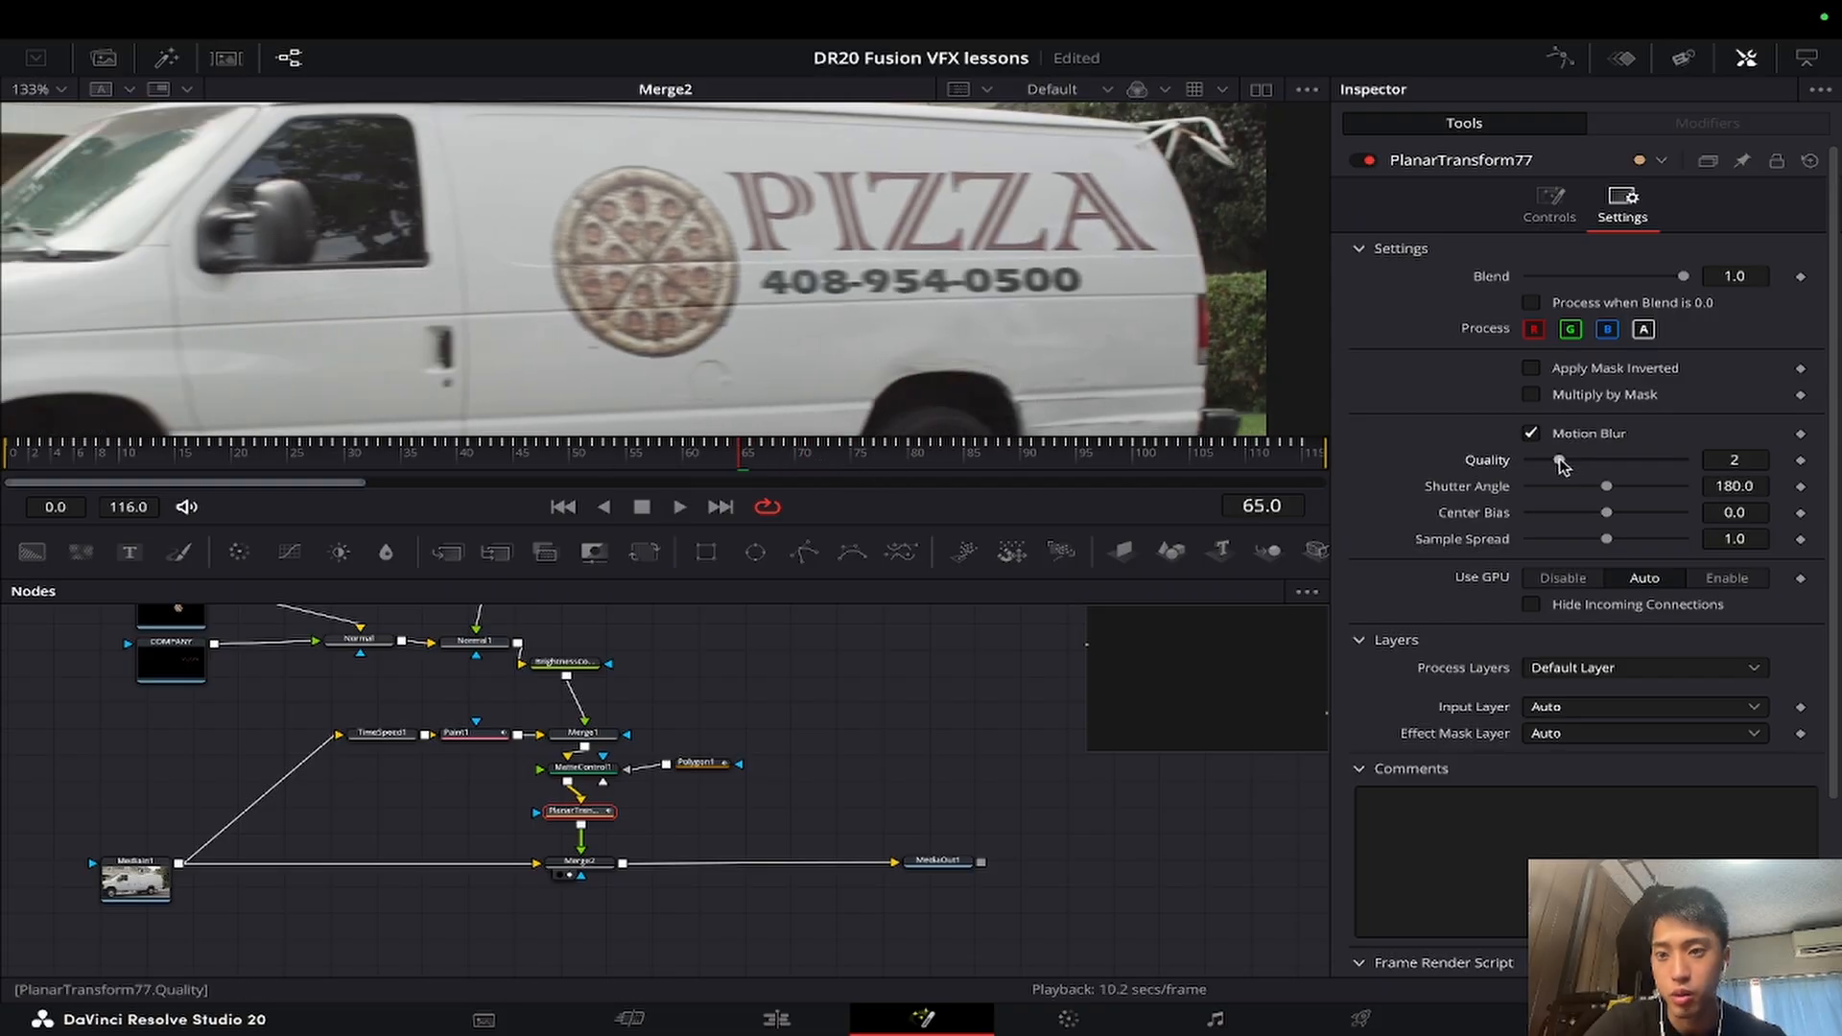
{"action": "left_click_drag", "start_coordinate": [1607, 486], "coordinate": [1578, 490]}
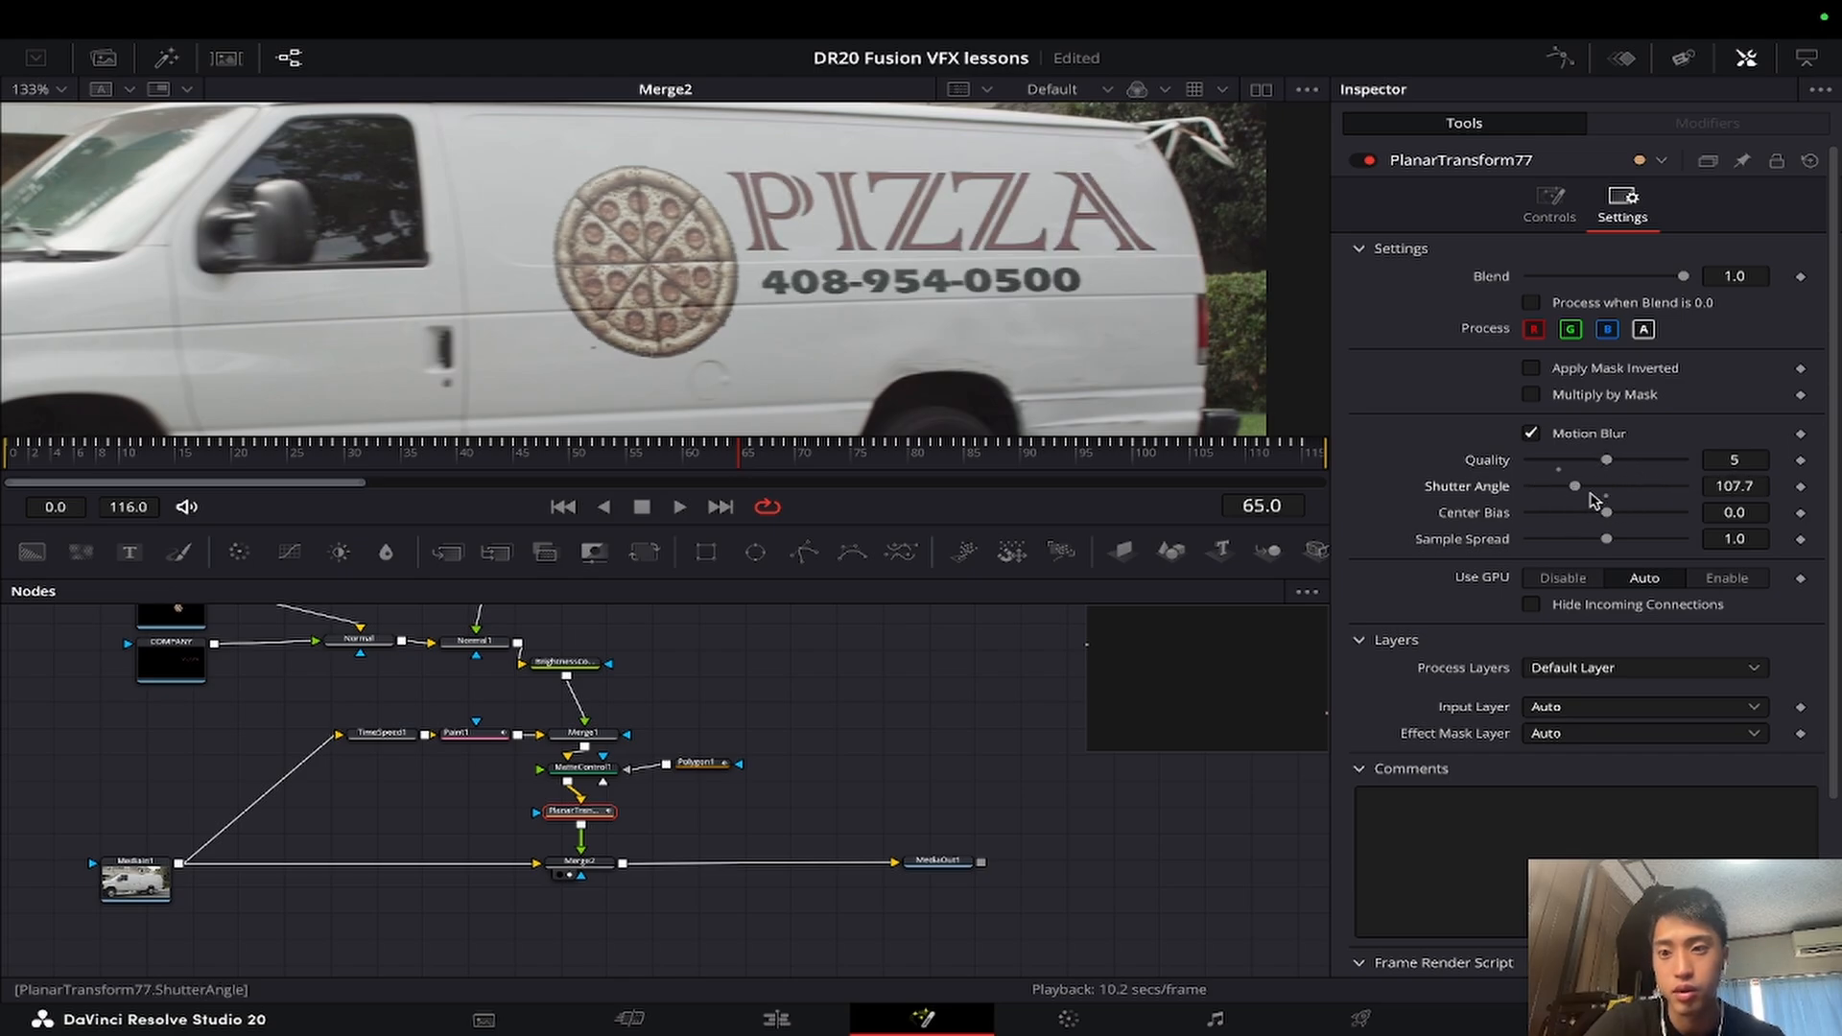
{"action": "key", "text": "Return"}
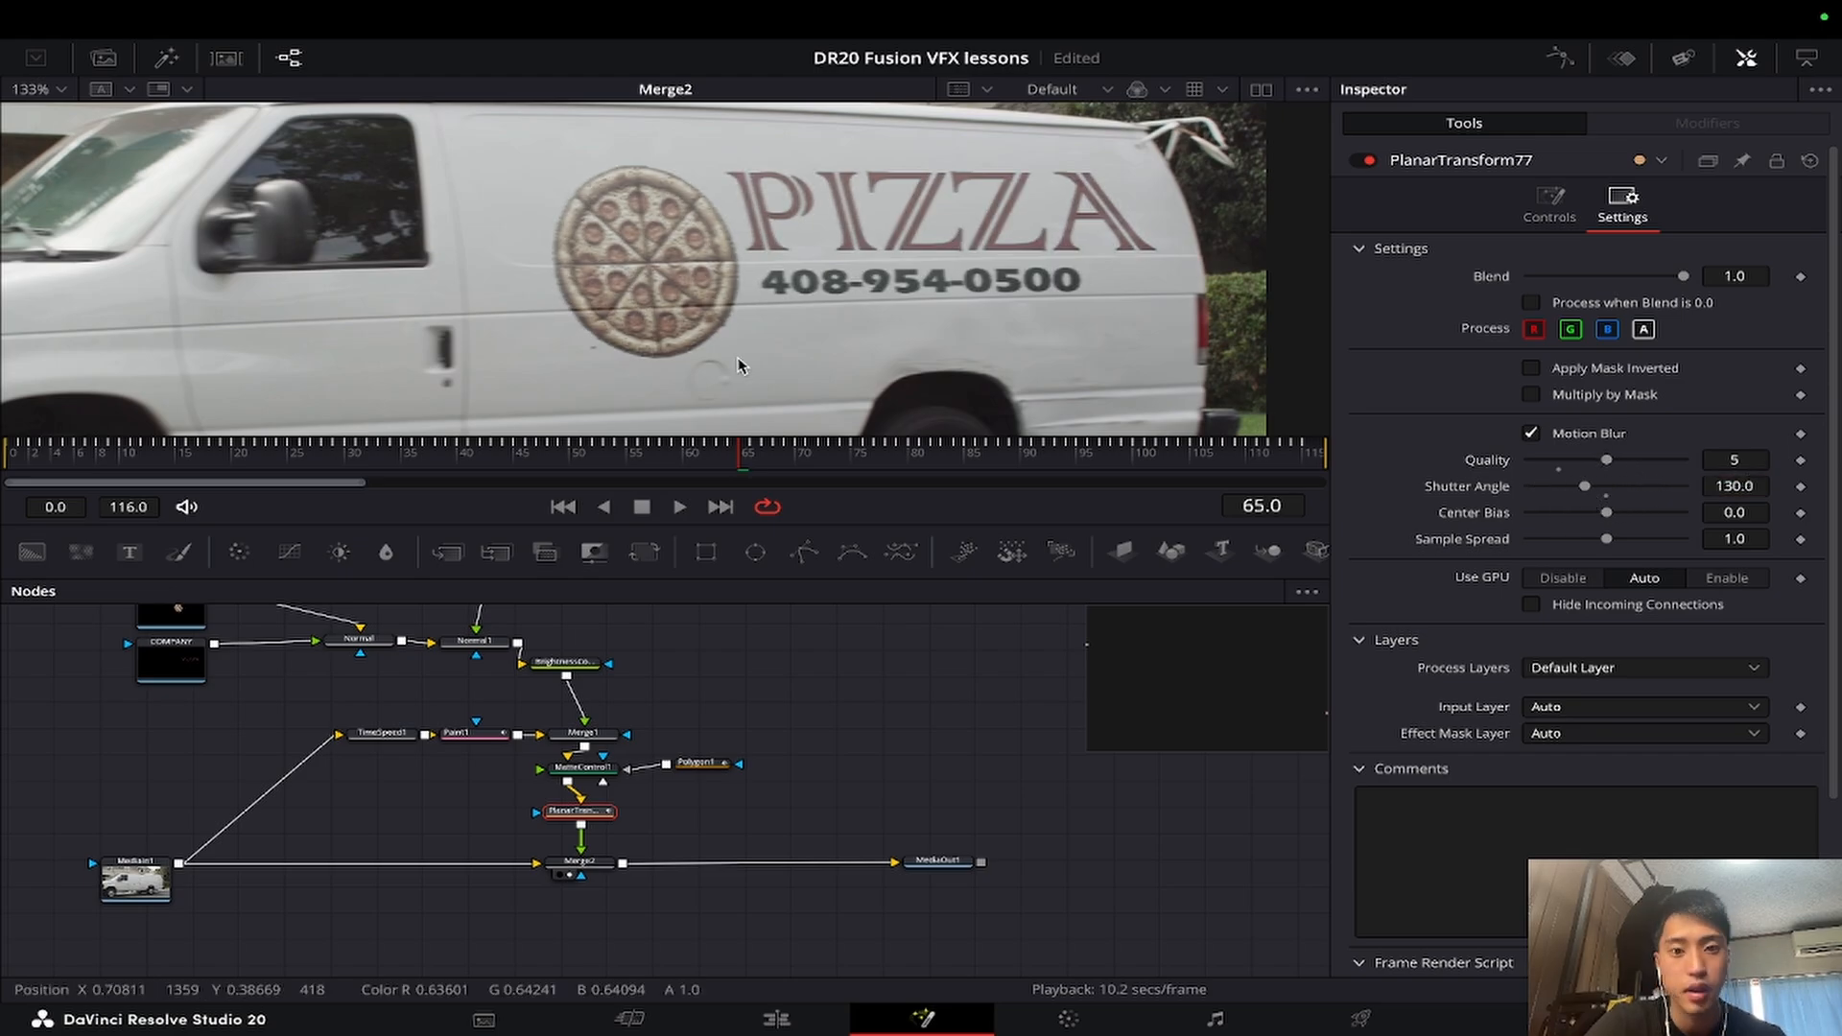
Step: Compare the sign with motion blur off and on at frame 73, leave it enabled, and play back the whole composite
{"action": "left_click_drag", "start_coordinate": [745, 466], "coordinate": [830, 473]}
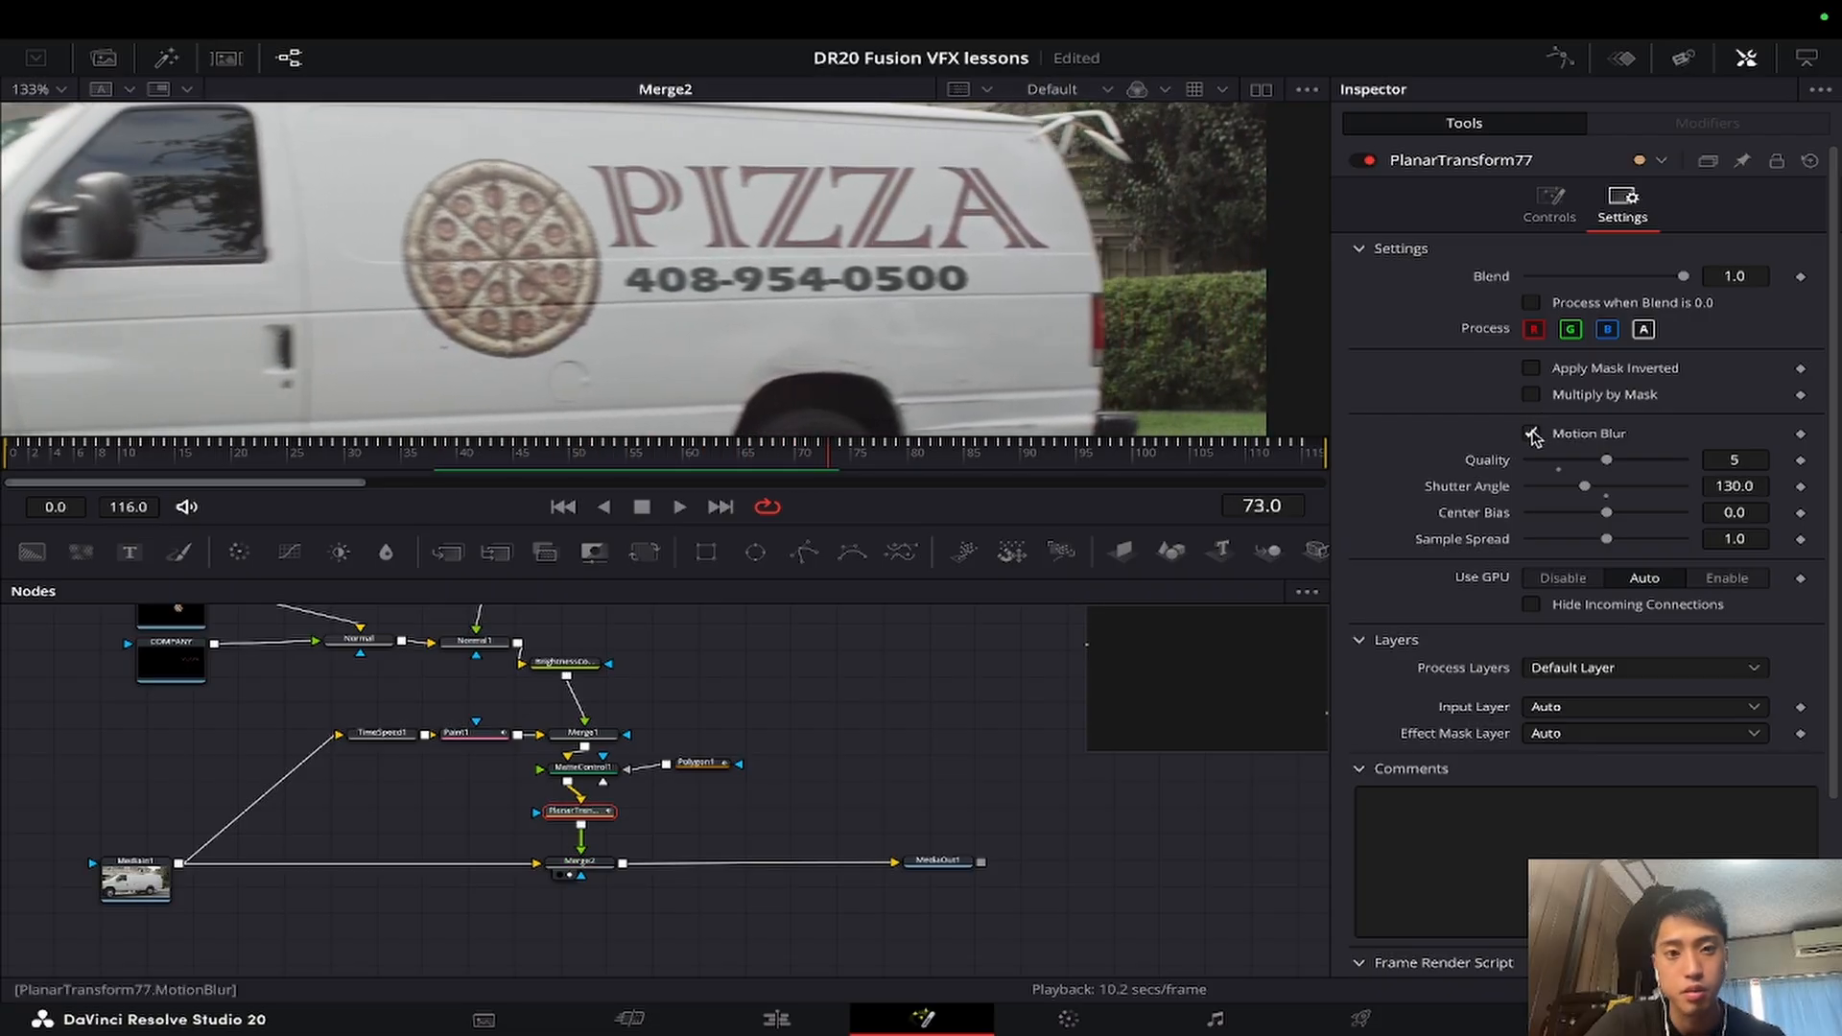
{"action": "left_click", "coordinate": [1532, 434]}
{"action": "left_click", "coordinate": [1532, 433]}
{"action": "left_click", "coordinate": [1532, 434]}
{"action": "left_click", "coordinate": [1532, 435]}
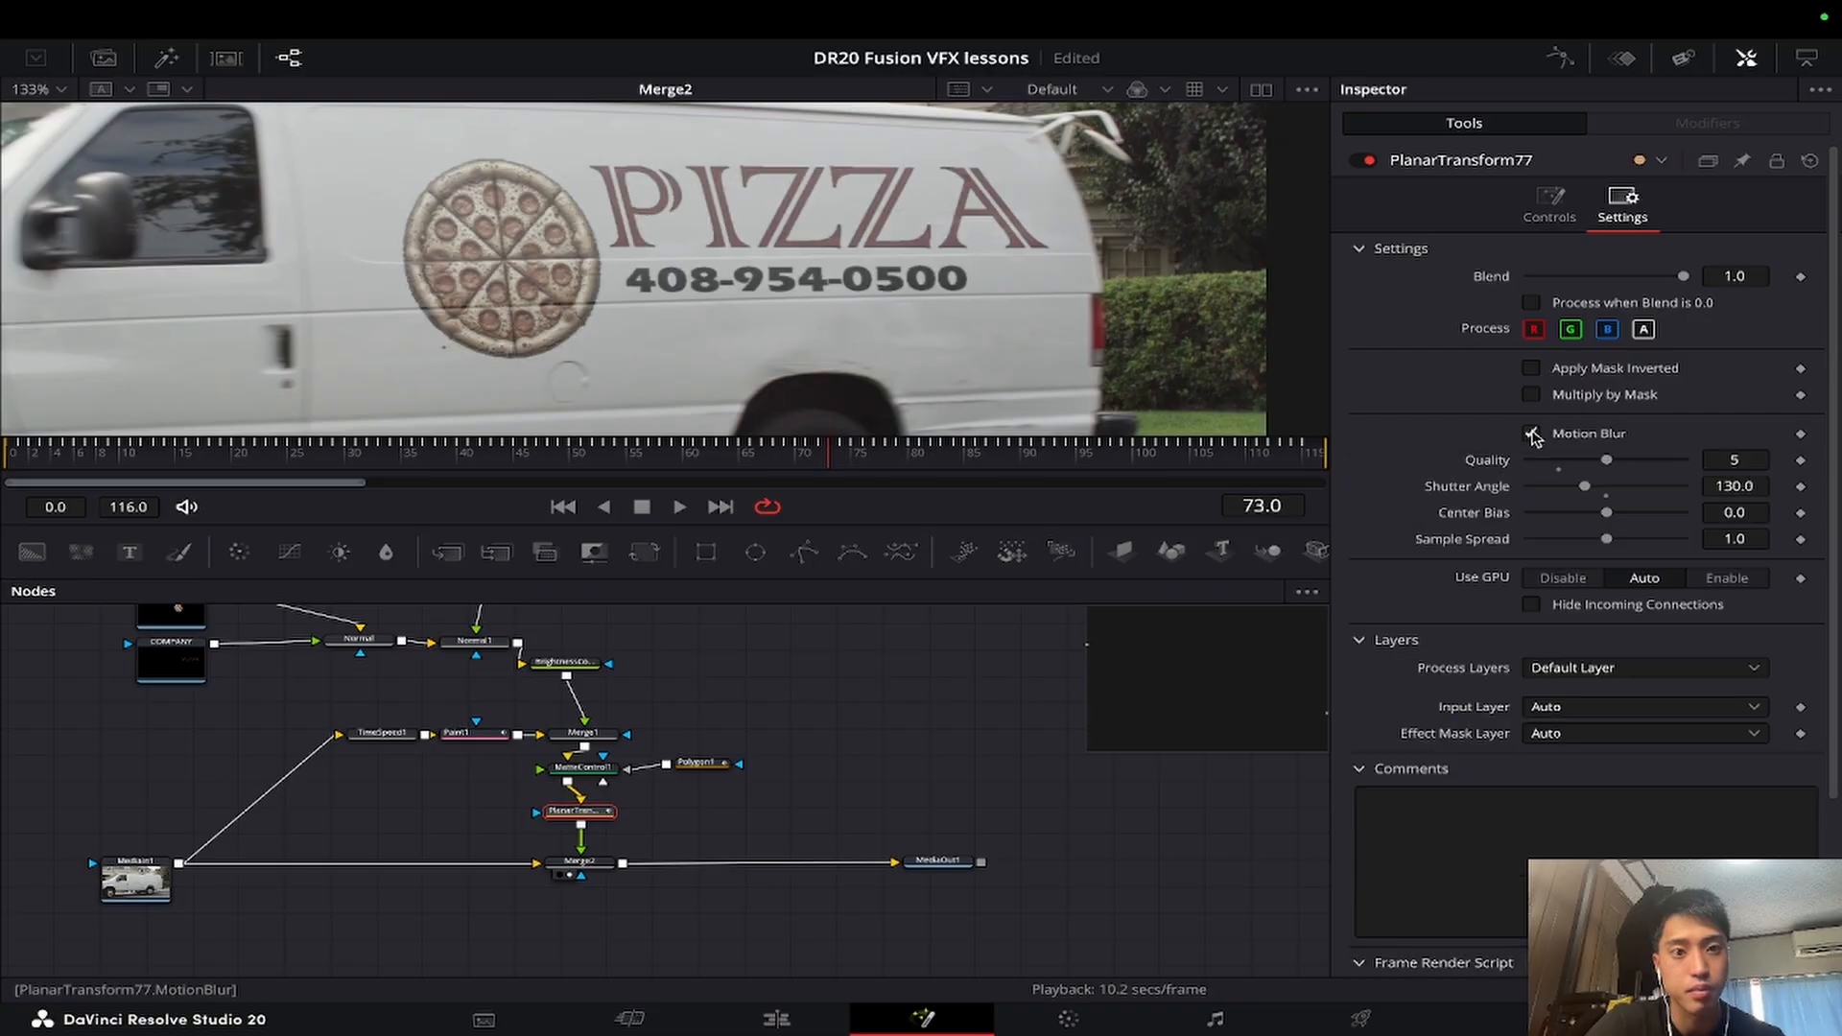
{"action": "left_click", "coordinate": [1532, 435]}
{"action": "left_click", "coordinate": [1533, 435]}
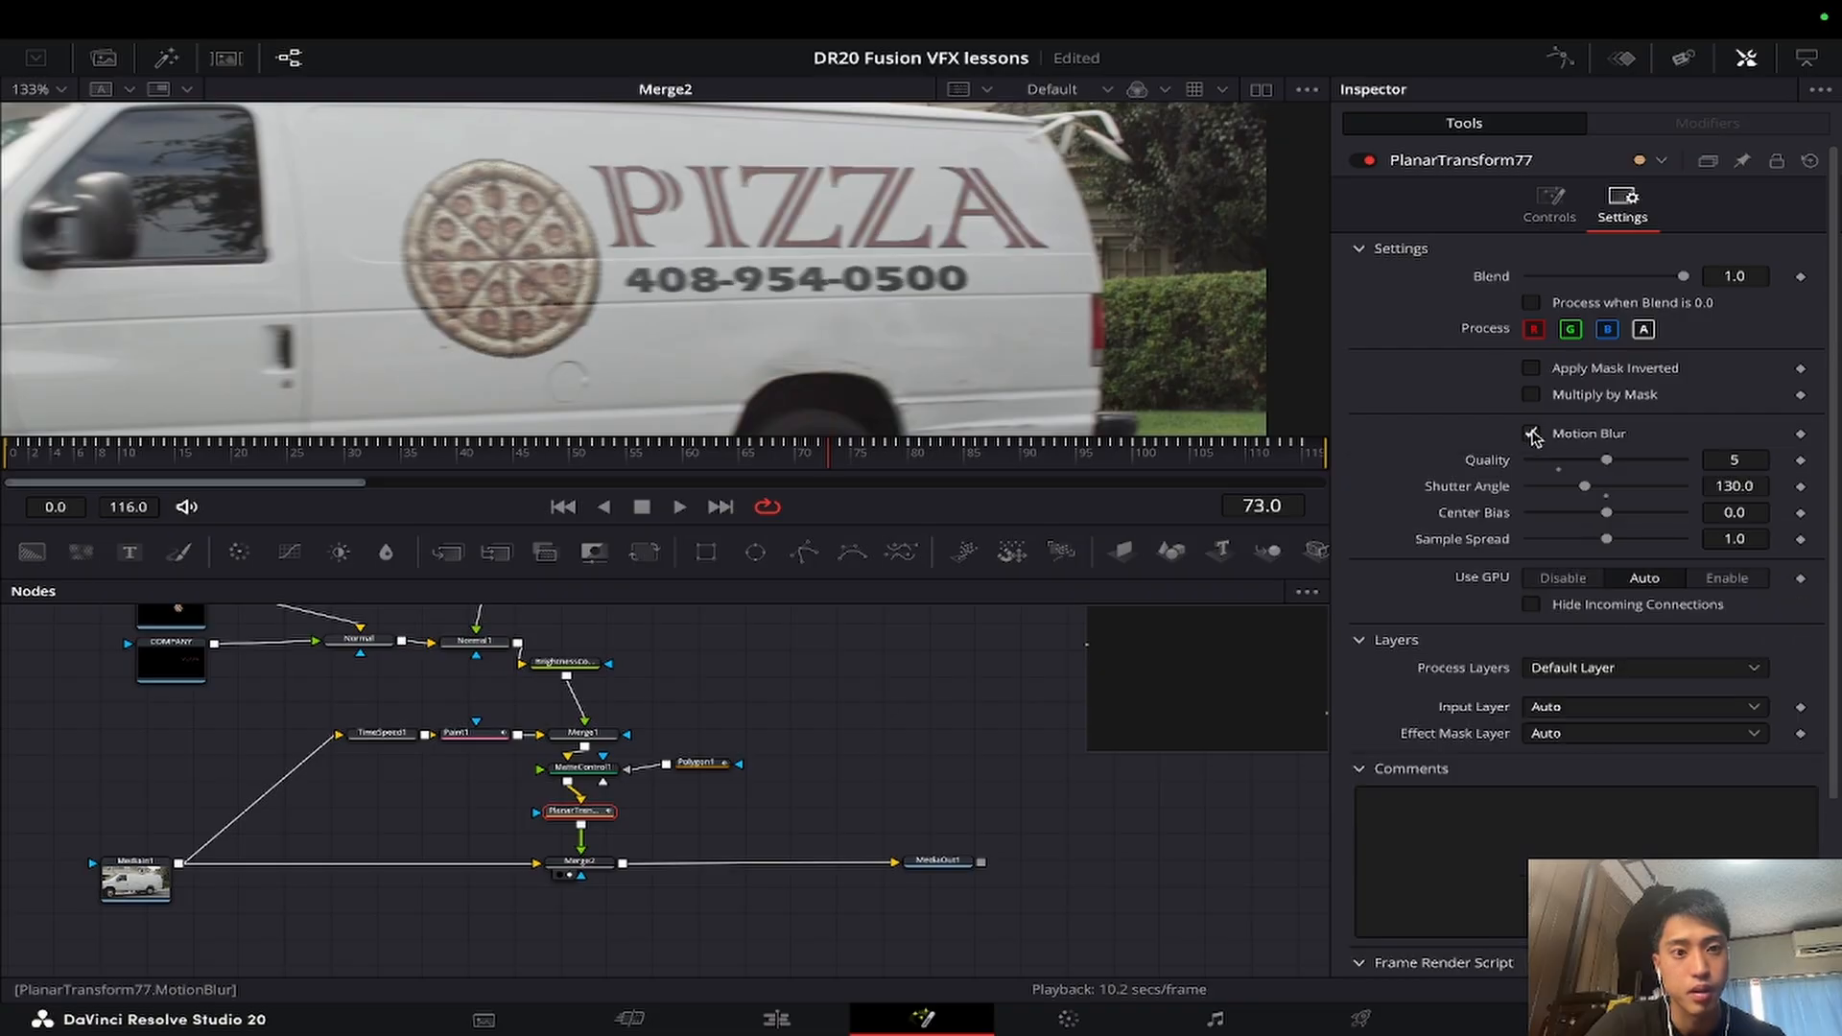
{"action": "left_click", "coordinate": [898, 451]}
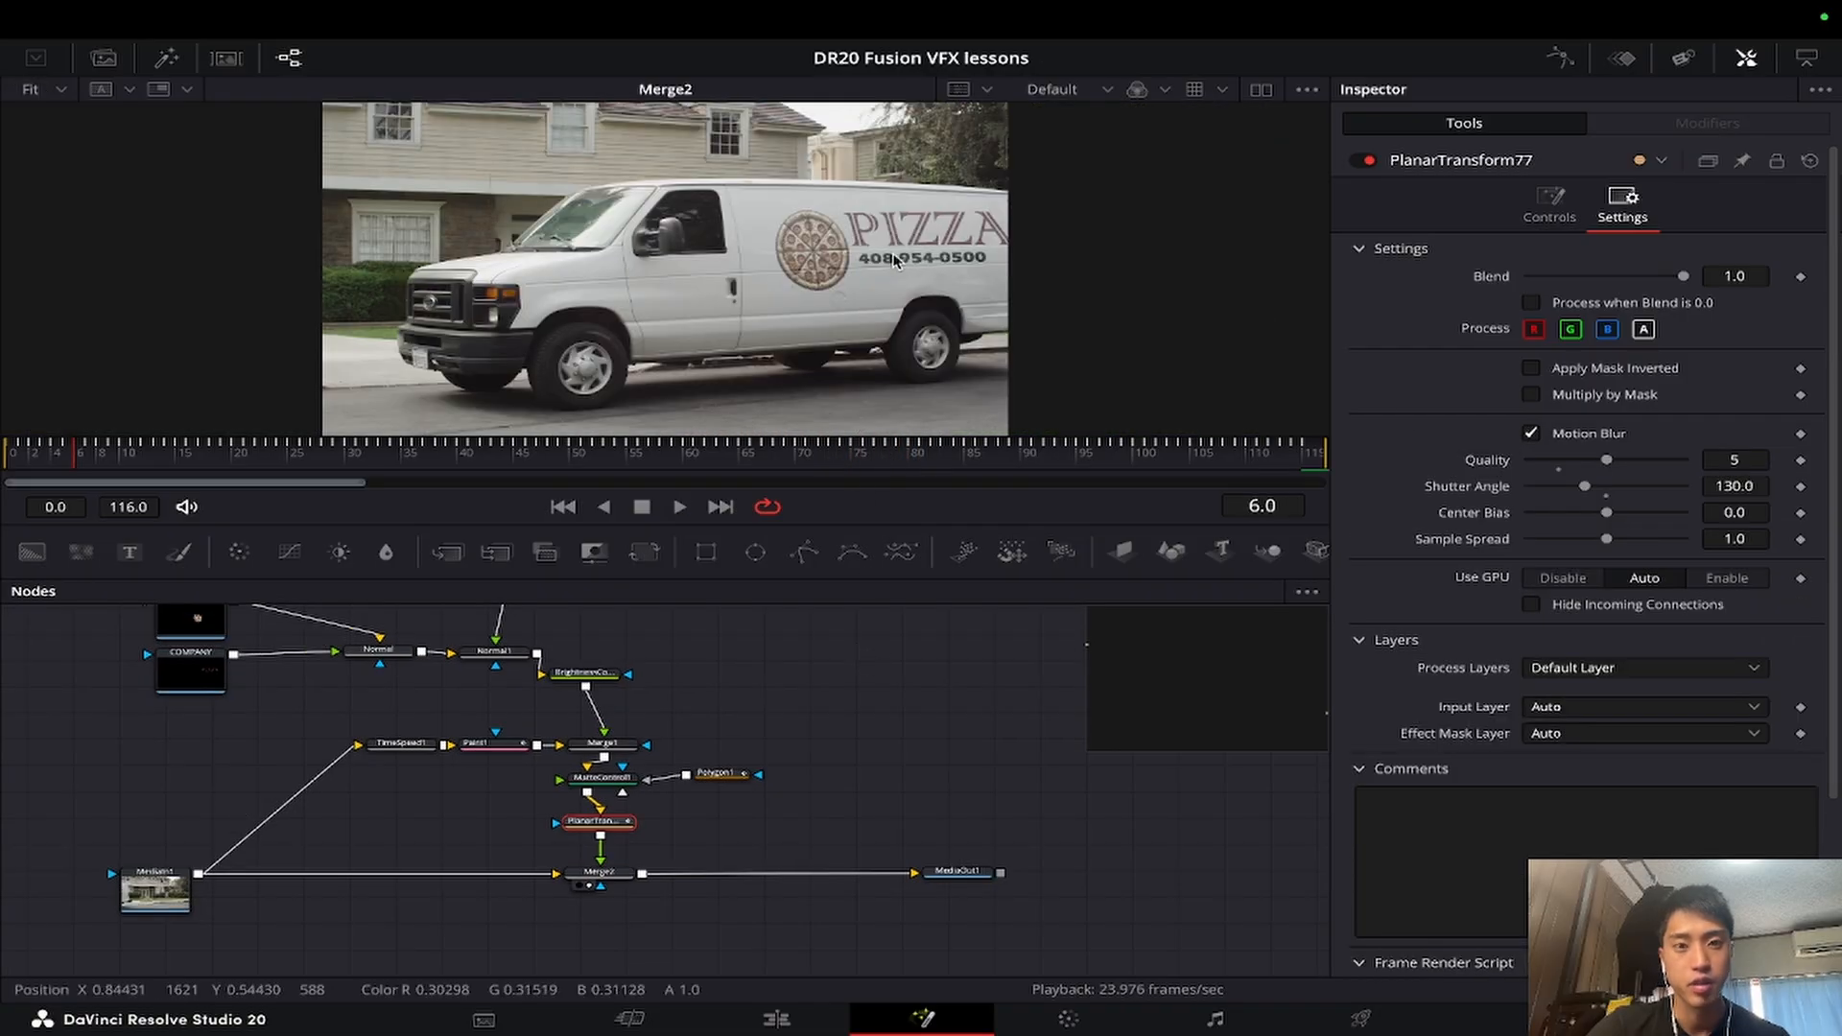
{"action": "key", "text": "space"}
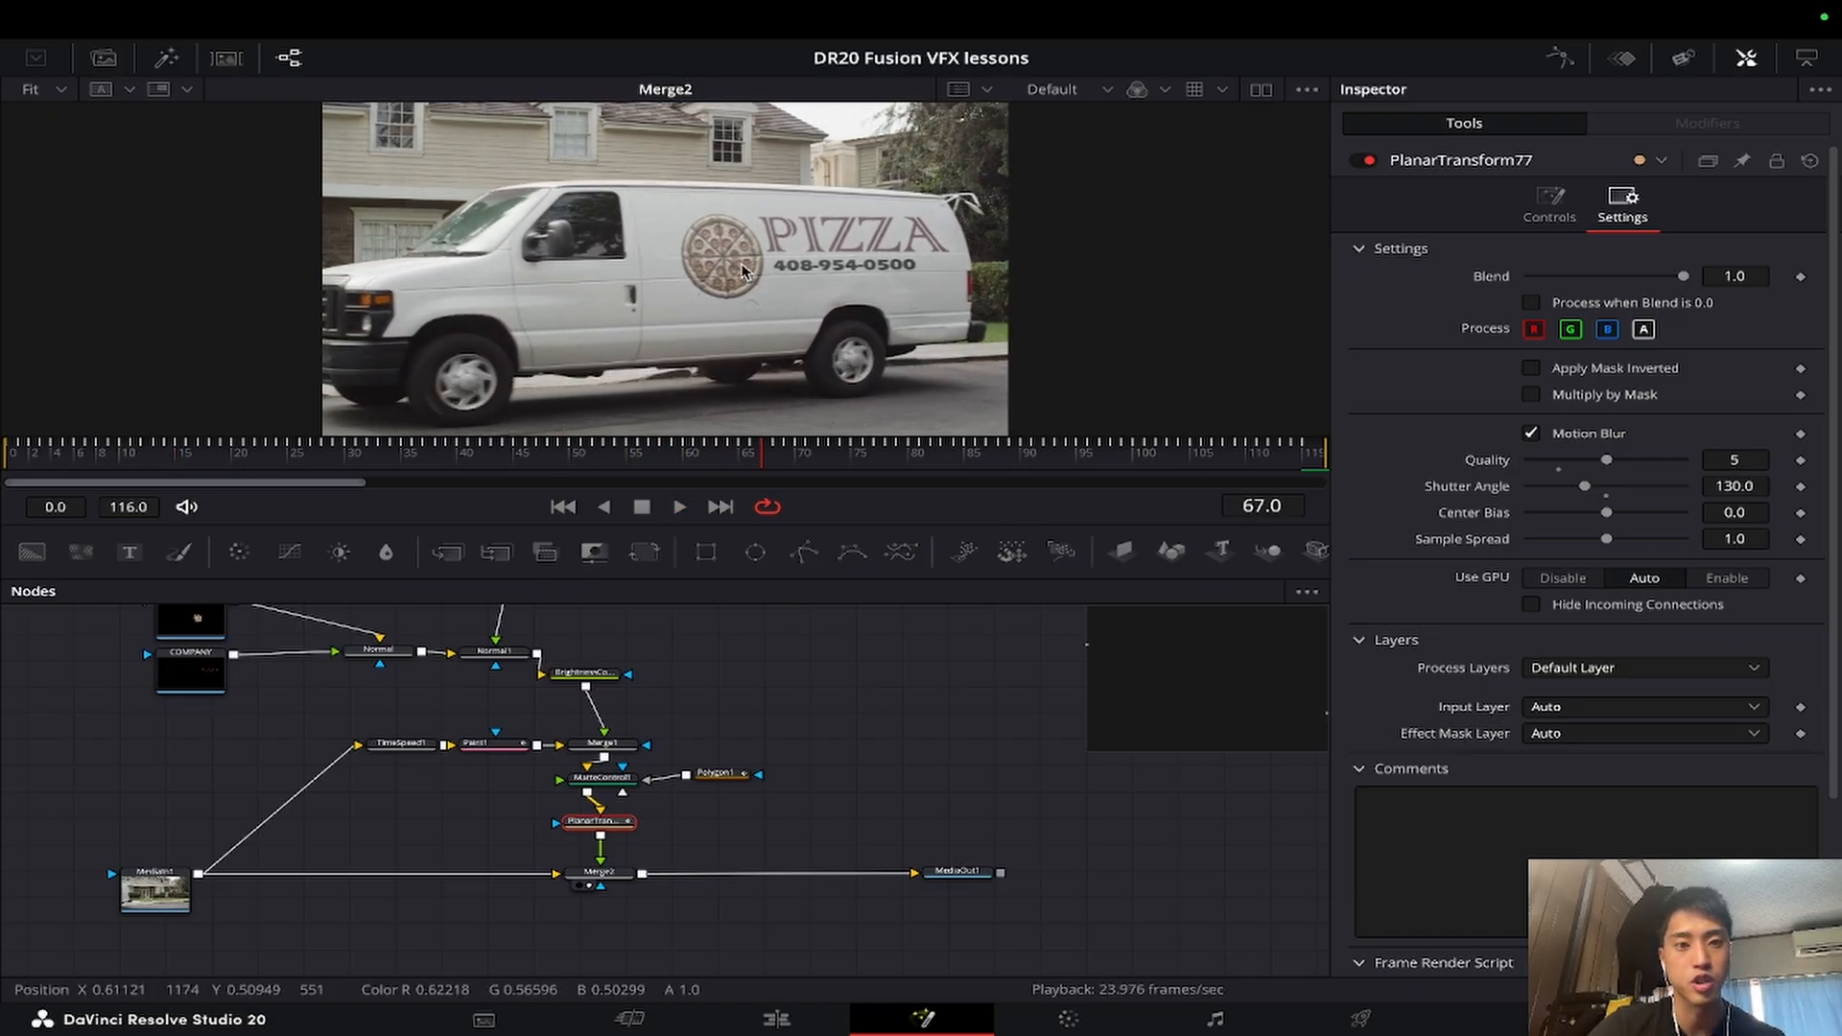
Step: Add a Color Corrector directly after BrightnessContrast1 in the sign's branch and enlarge the viewer
{"action": "scroll", "coordinate": [772, 708], "scroll_direction": "up", "scroll_amount": 1}
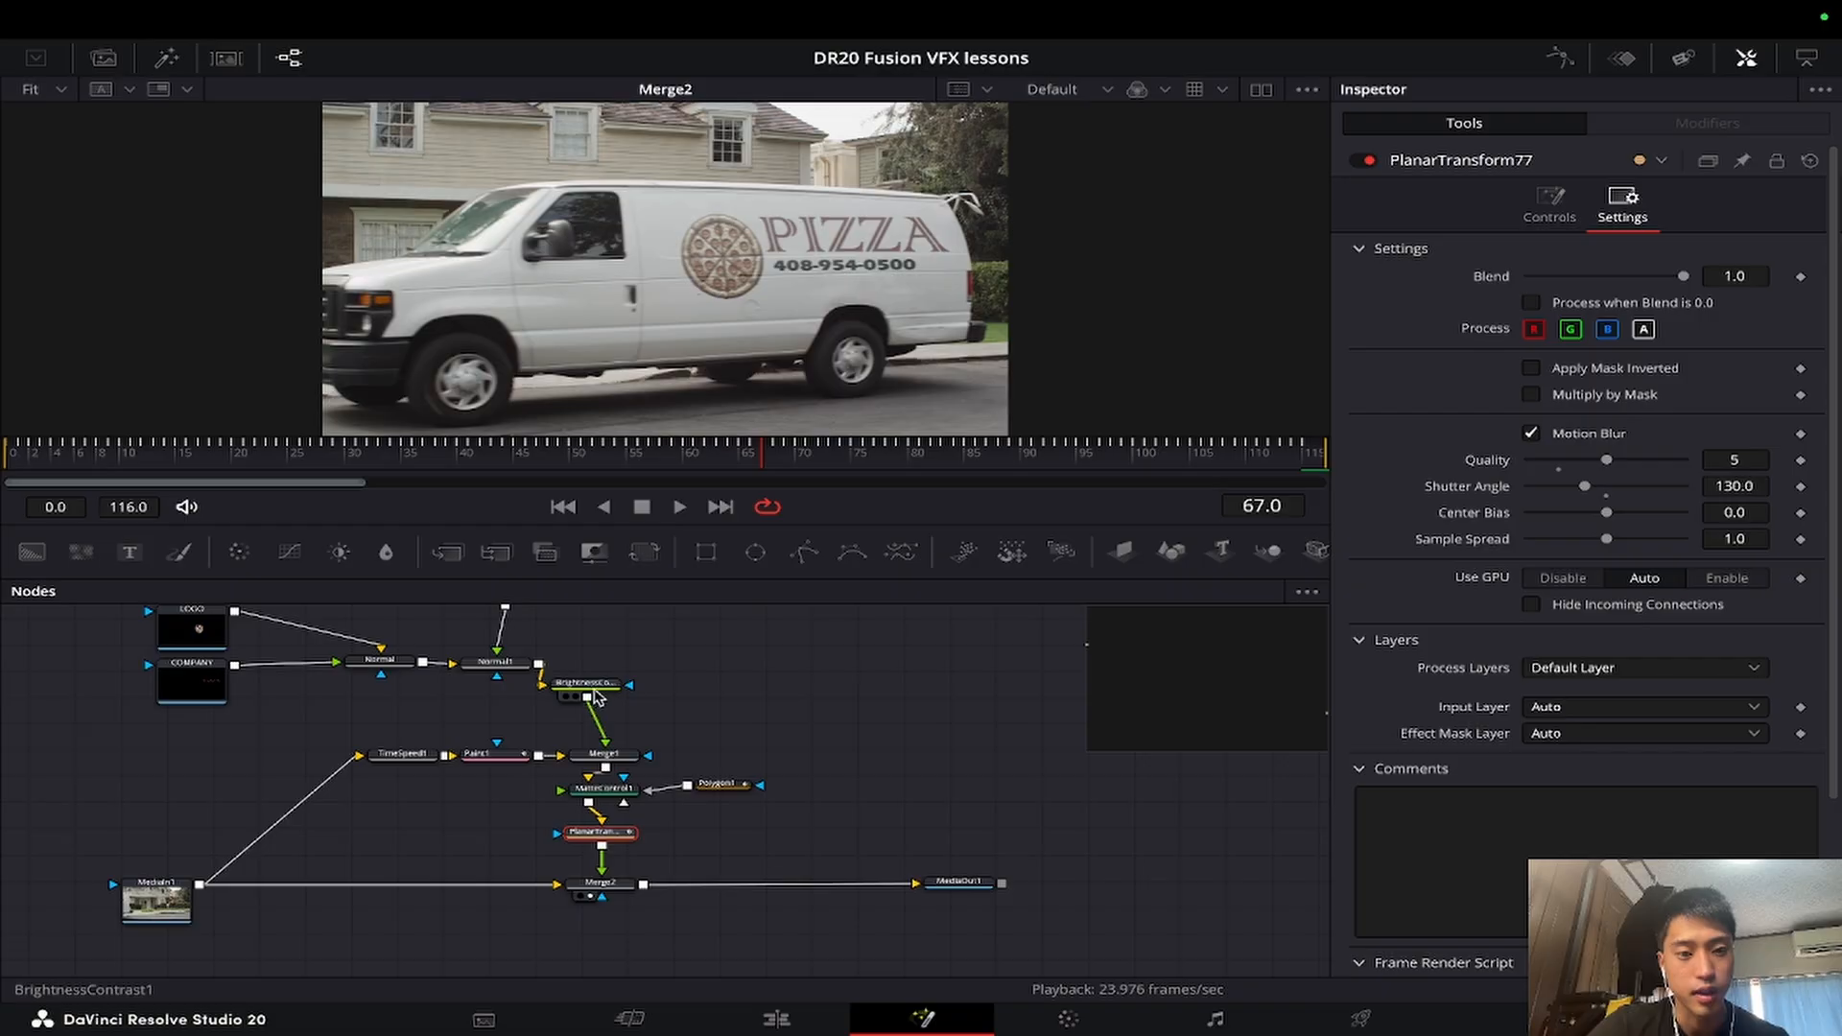
{"action": "left_click", "coordinate": [607, 684]}
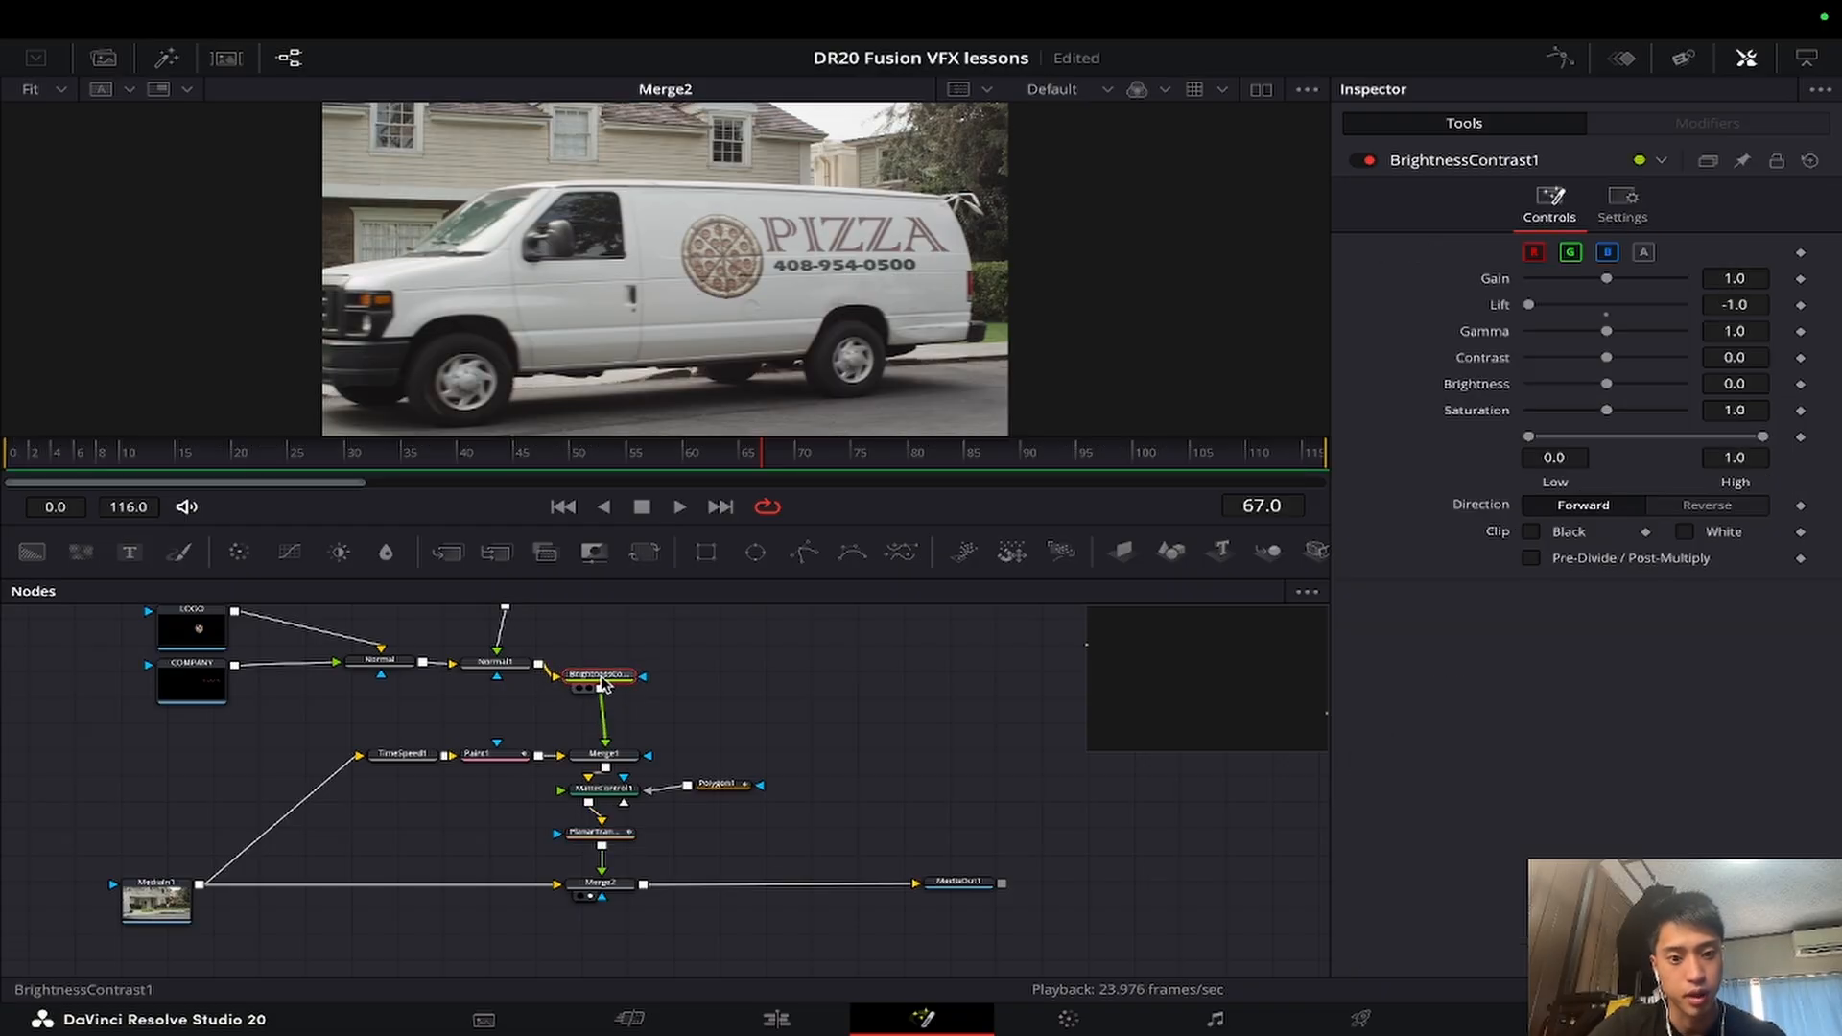
{"action": "key", "text": "shift+space"}
{"action": "type", "text": "colo"}
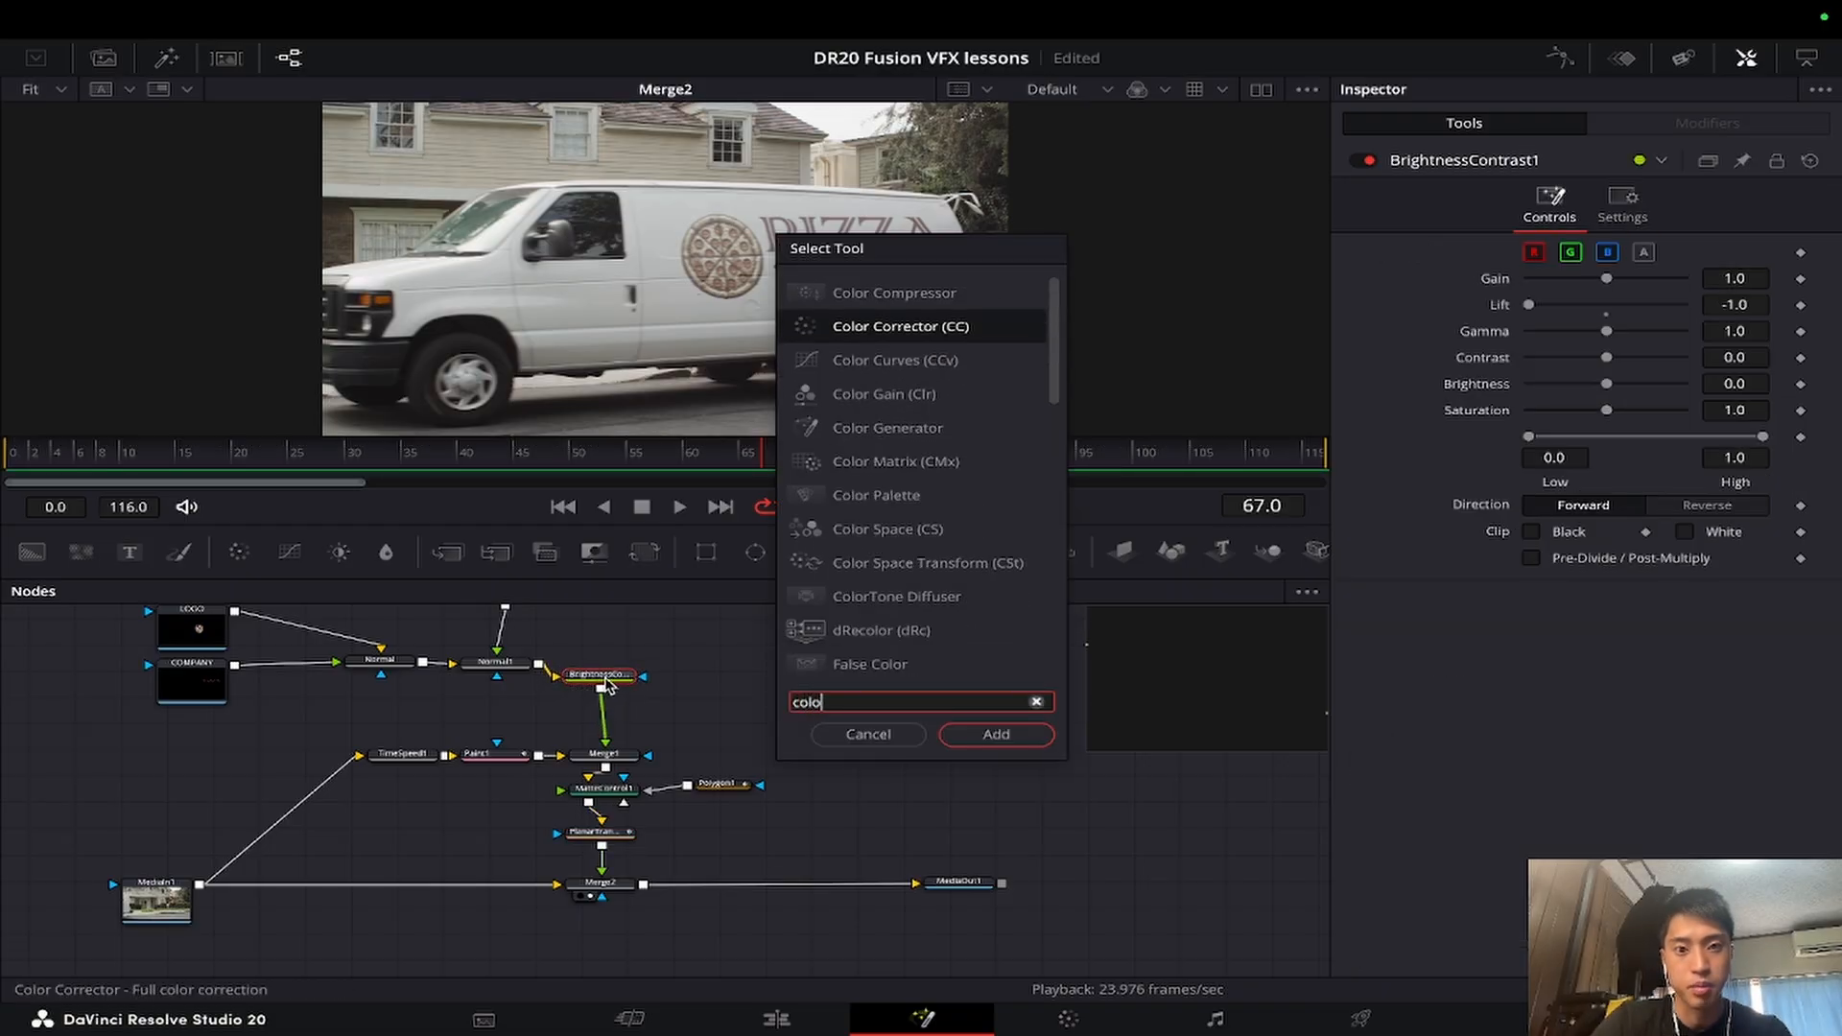
{"action": "key", "text": "Return"}
{"action": "key", "text": "F4"}
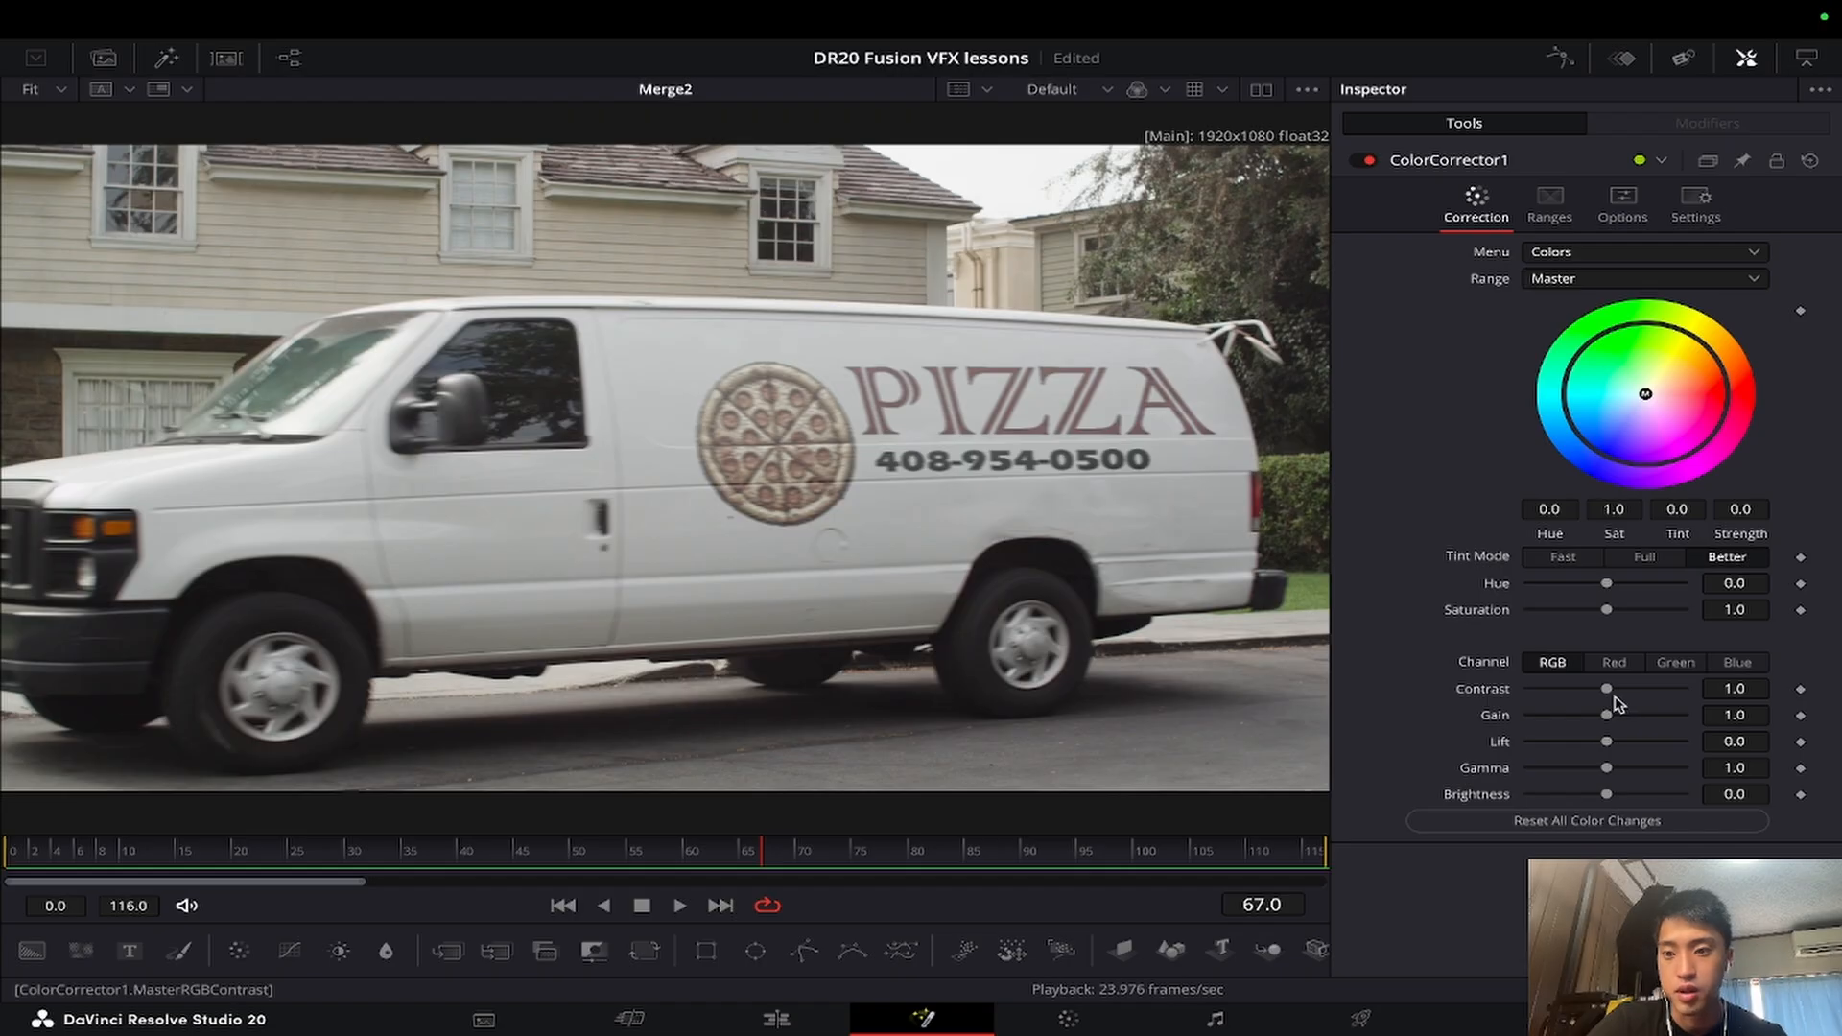
Step: Grade the pizza sign with saturation 1.43, contrast 1.025, gain 1.037 and gamma 1.07
{"action": "left_click_drag", "start_coordinate": [1609, 717], "coordinate": [1618, 716]}
{"action": "double_click", "coordinate": [1499, 719]}
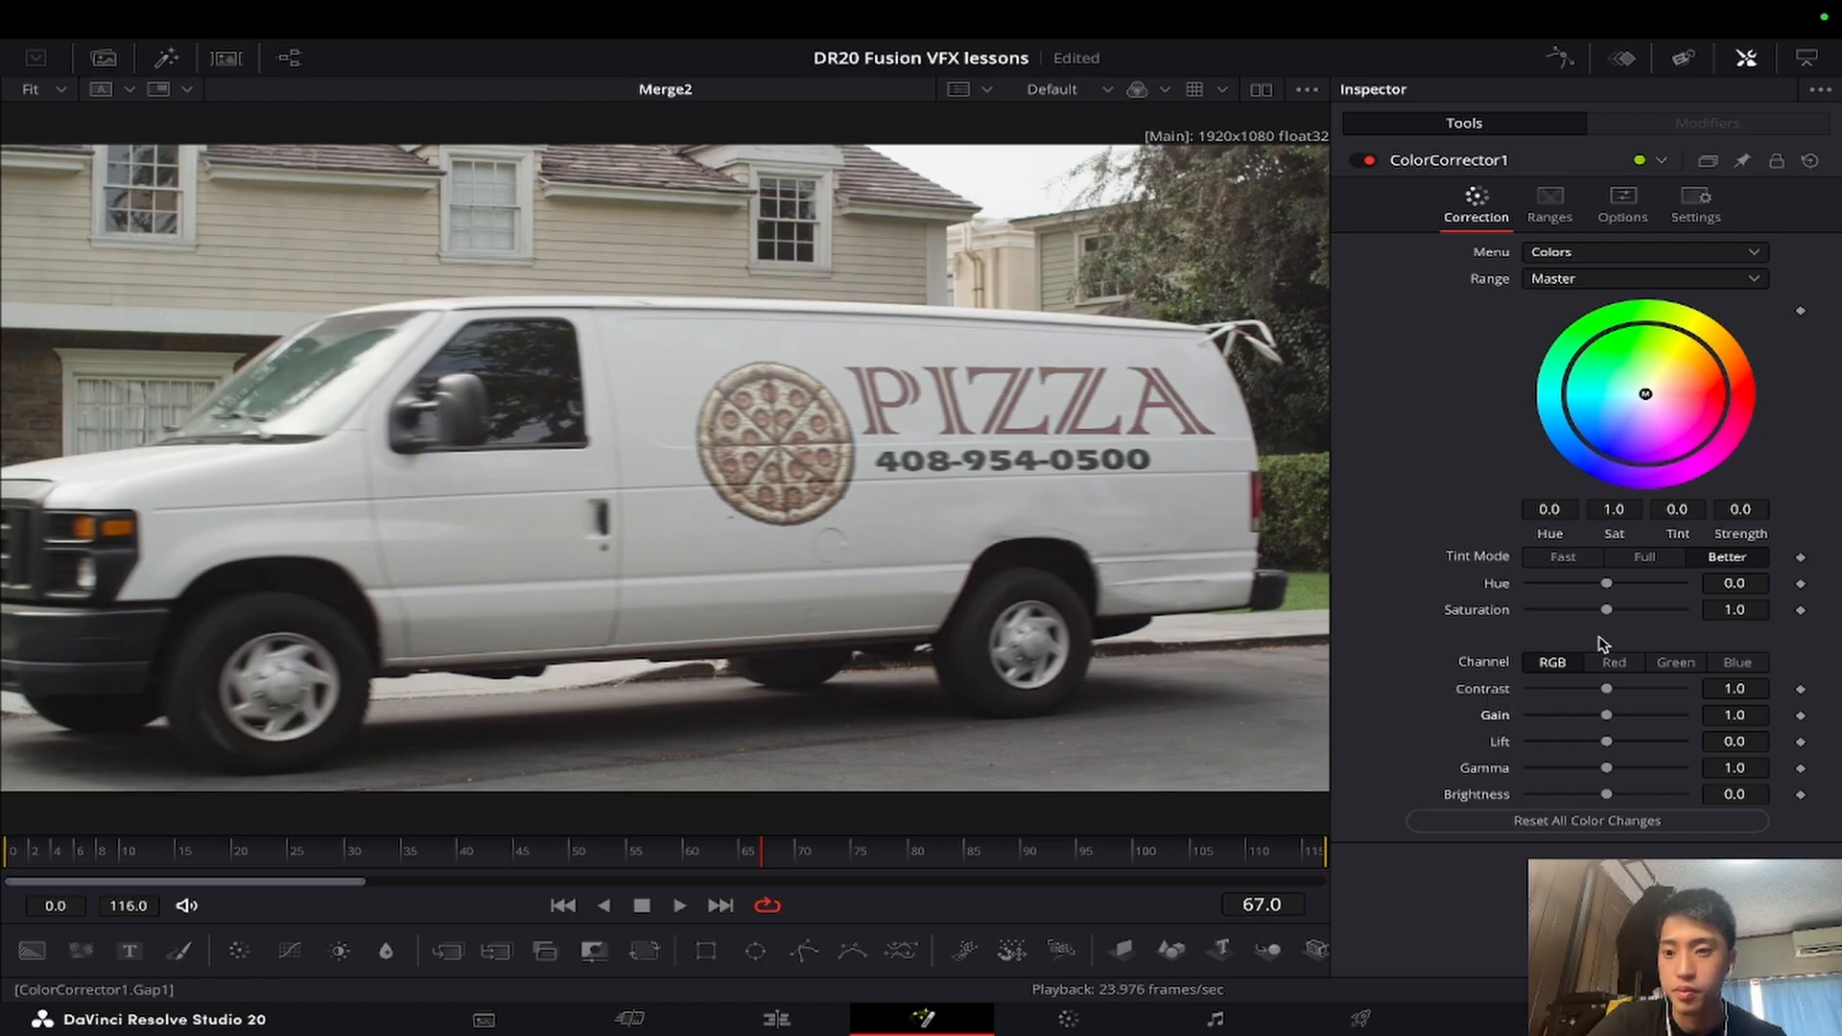
{"action": "mouse_move", "coordinate": [1607, 611]}
{"action": "left_mouse_down"}
{"action": "mouse_move", "coordinate": [1679, 615]}
{"action": "mouse_move", "coordinate": [1642, 617]}
{"action": "left_mouse_up"}
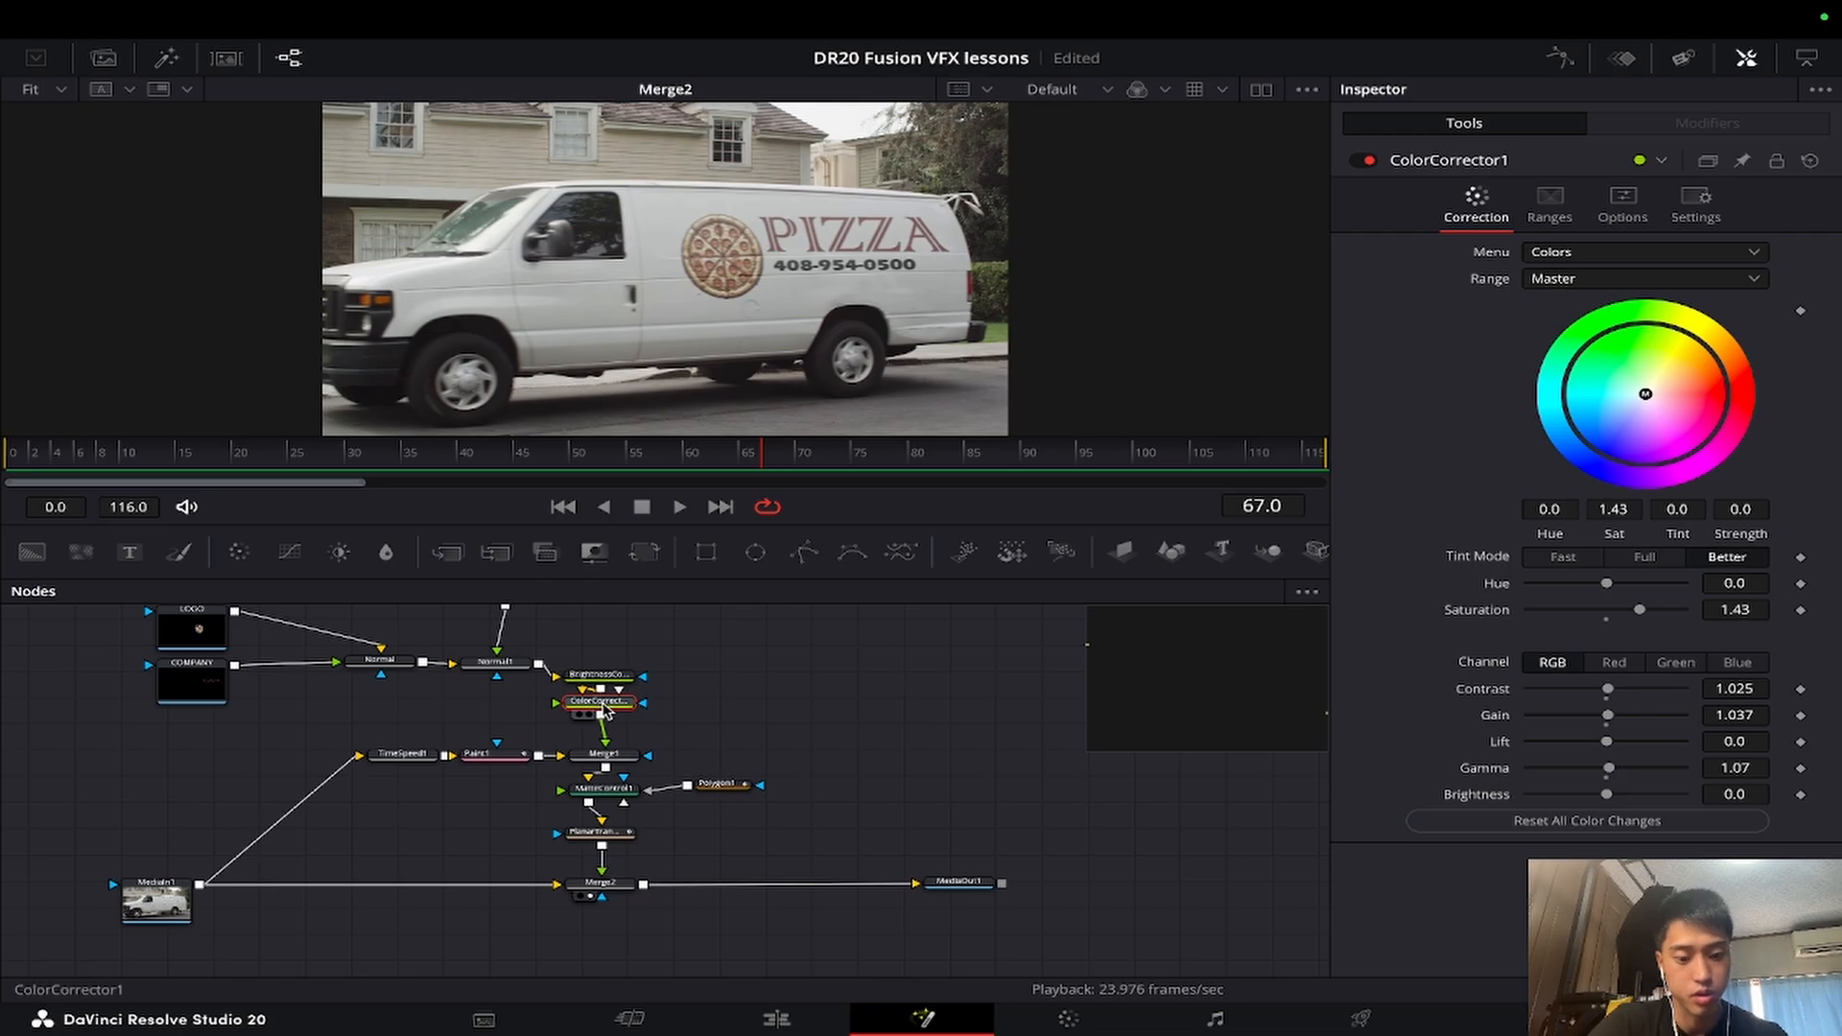
Step: Add a Transform after ColorCorrector1 and shift the sign toward the van's front with Center X 0.489
{"action": "key", "text": "shift+space"}
{"action": "type", "text": "tran"}
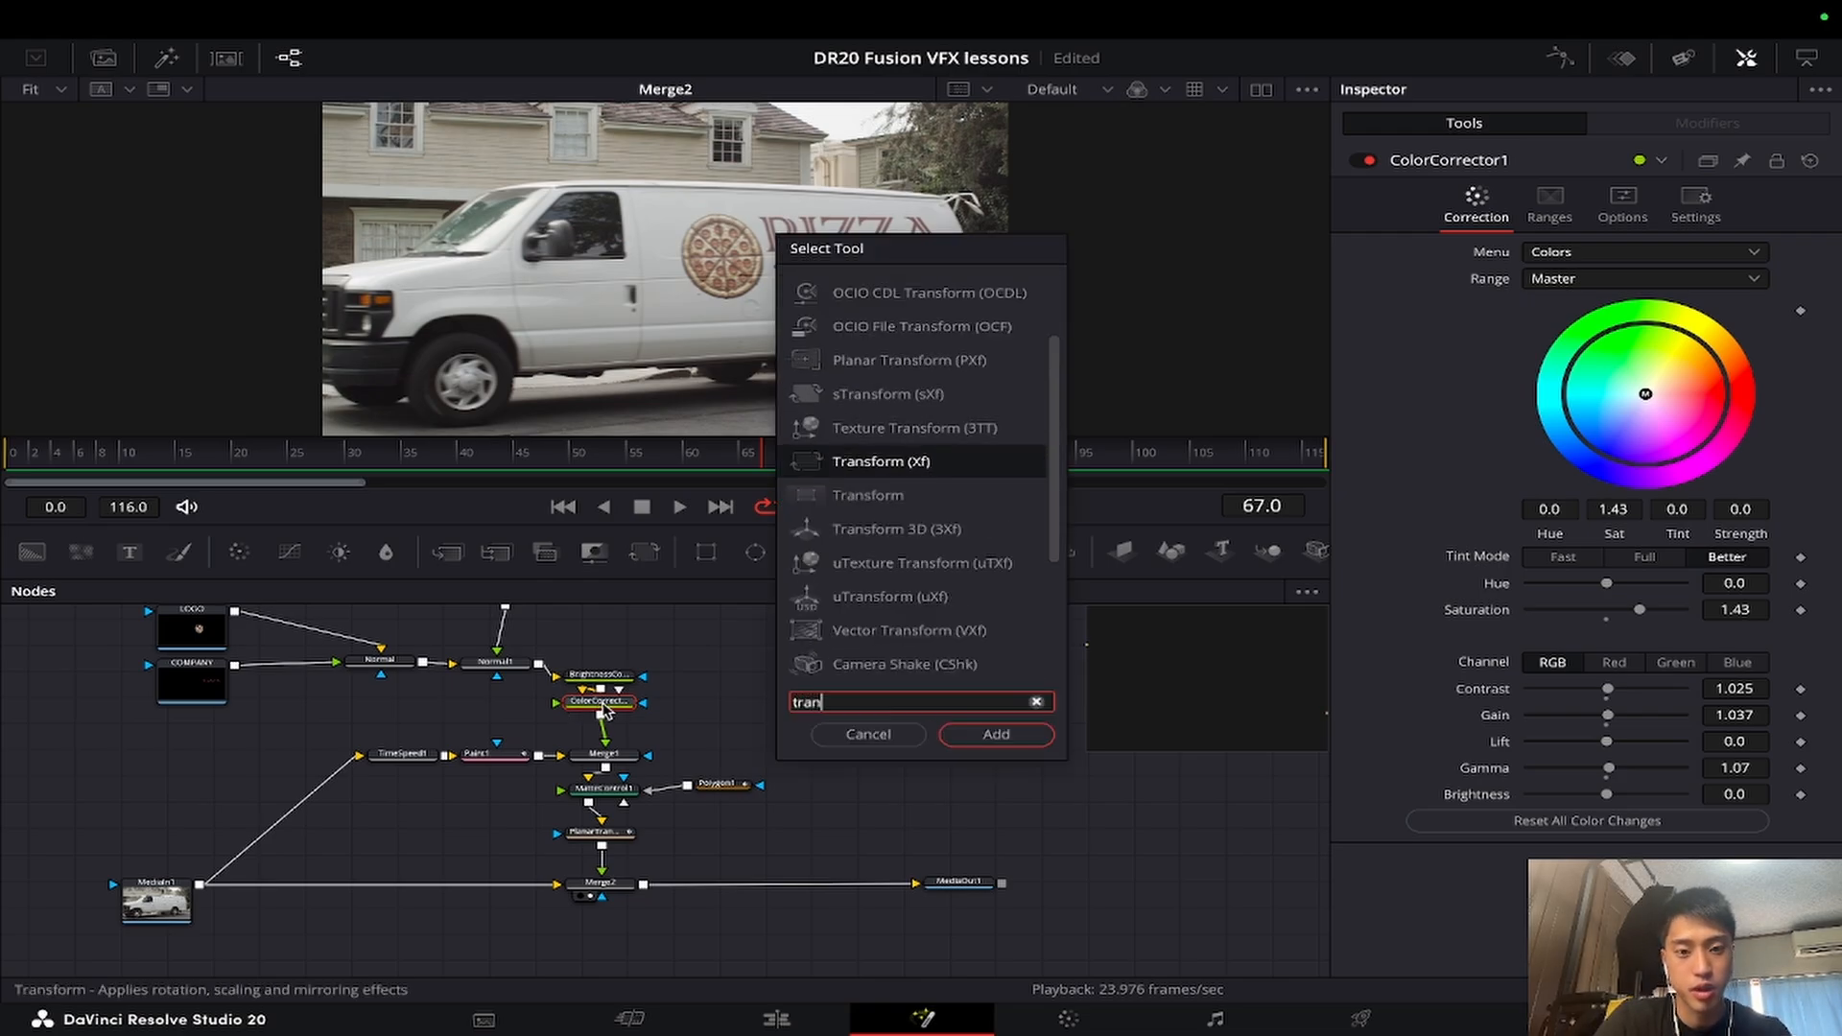
{"action": "key", "text": "Return"}
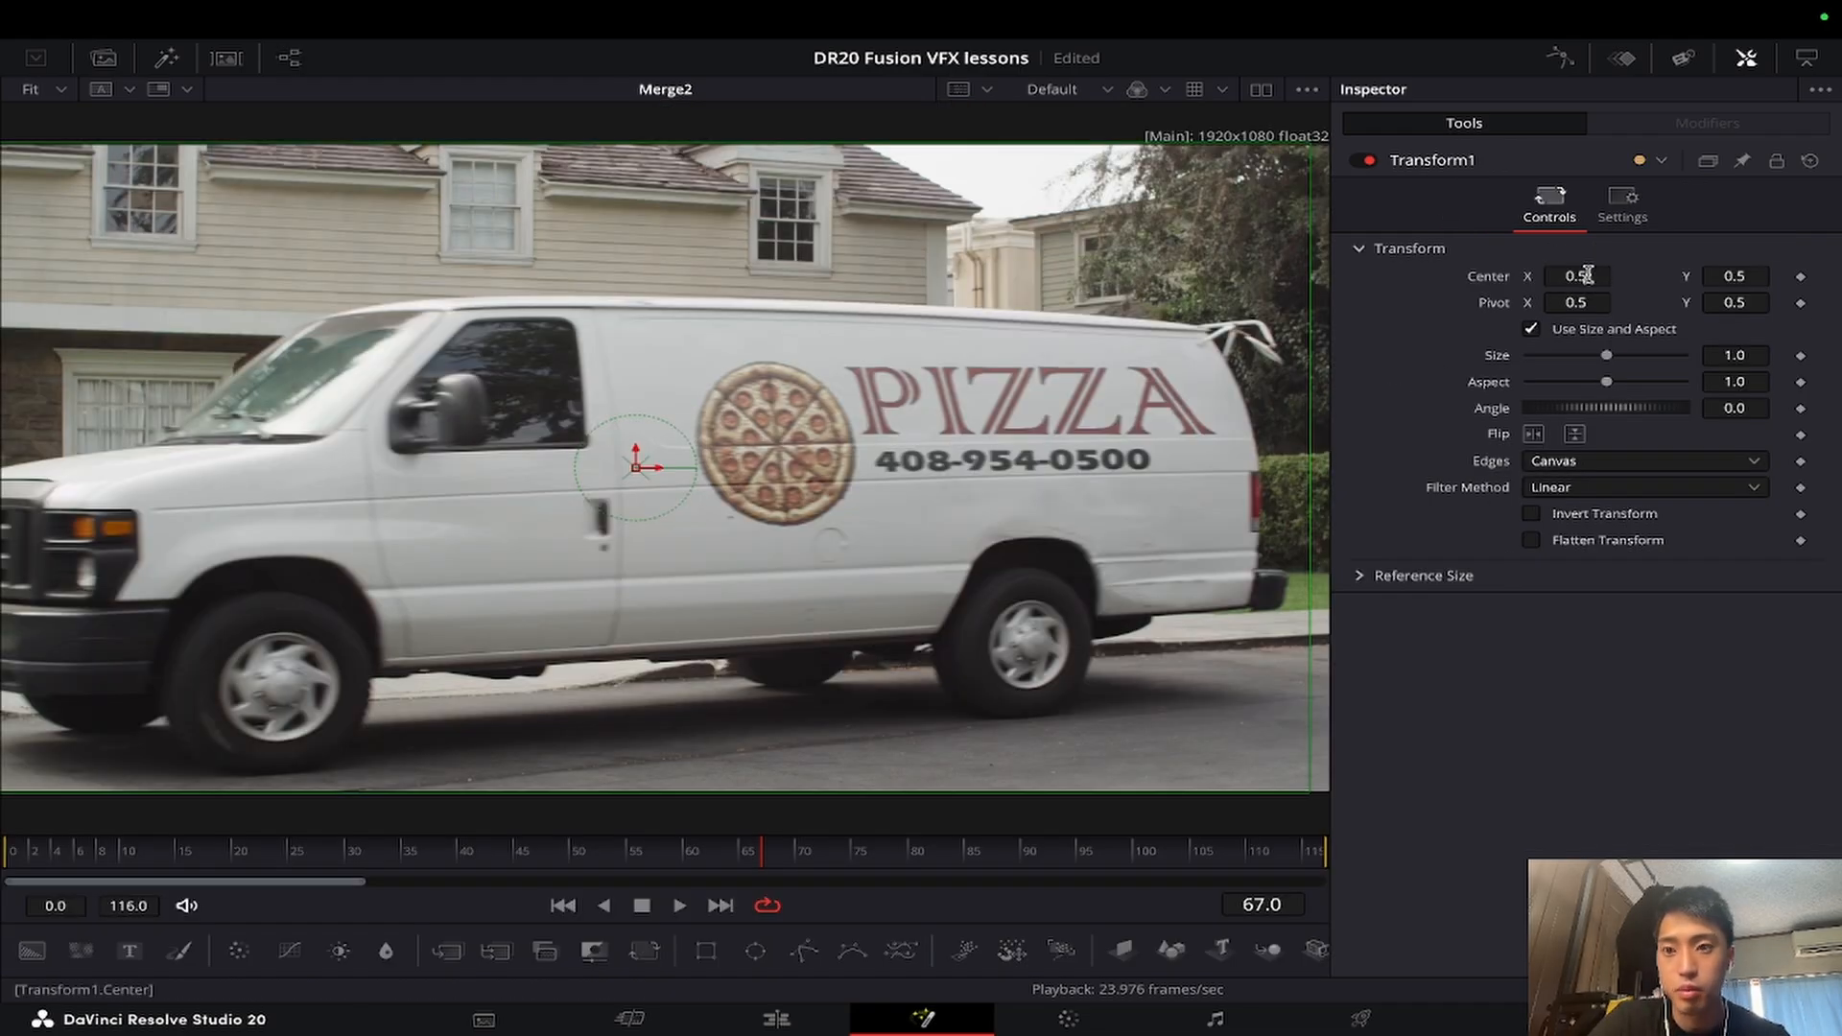
{"action": "mouse_move", "coordinate": [1588, 275]}
{"action": "left_mouse_down"}
{"action": "mouse_move", "coordinate": [1554, 275]}
{"action": "mouse_move", "coordinate": [1574, 275]}
{"action": "left_mouse_up"}
Step: Compare the sign's placement with Transform1 off and on, and review the finished shot full screen from the Edit page
{"action": "left_click", "coordinate": [1369, 160]}
{"action": "left_click", "coordinate": [1368, 161]}
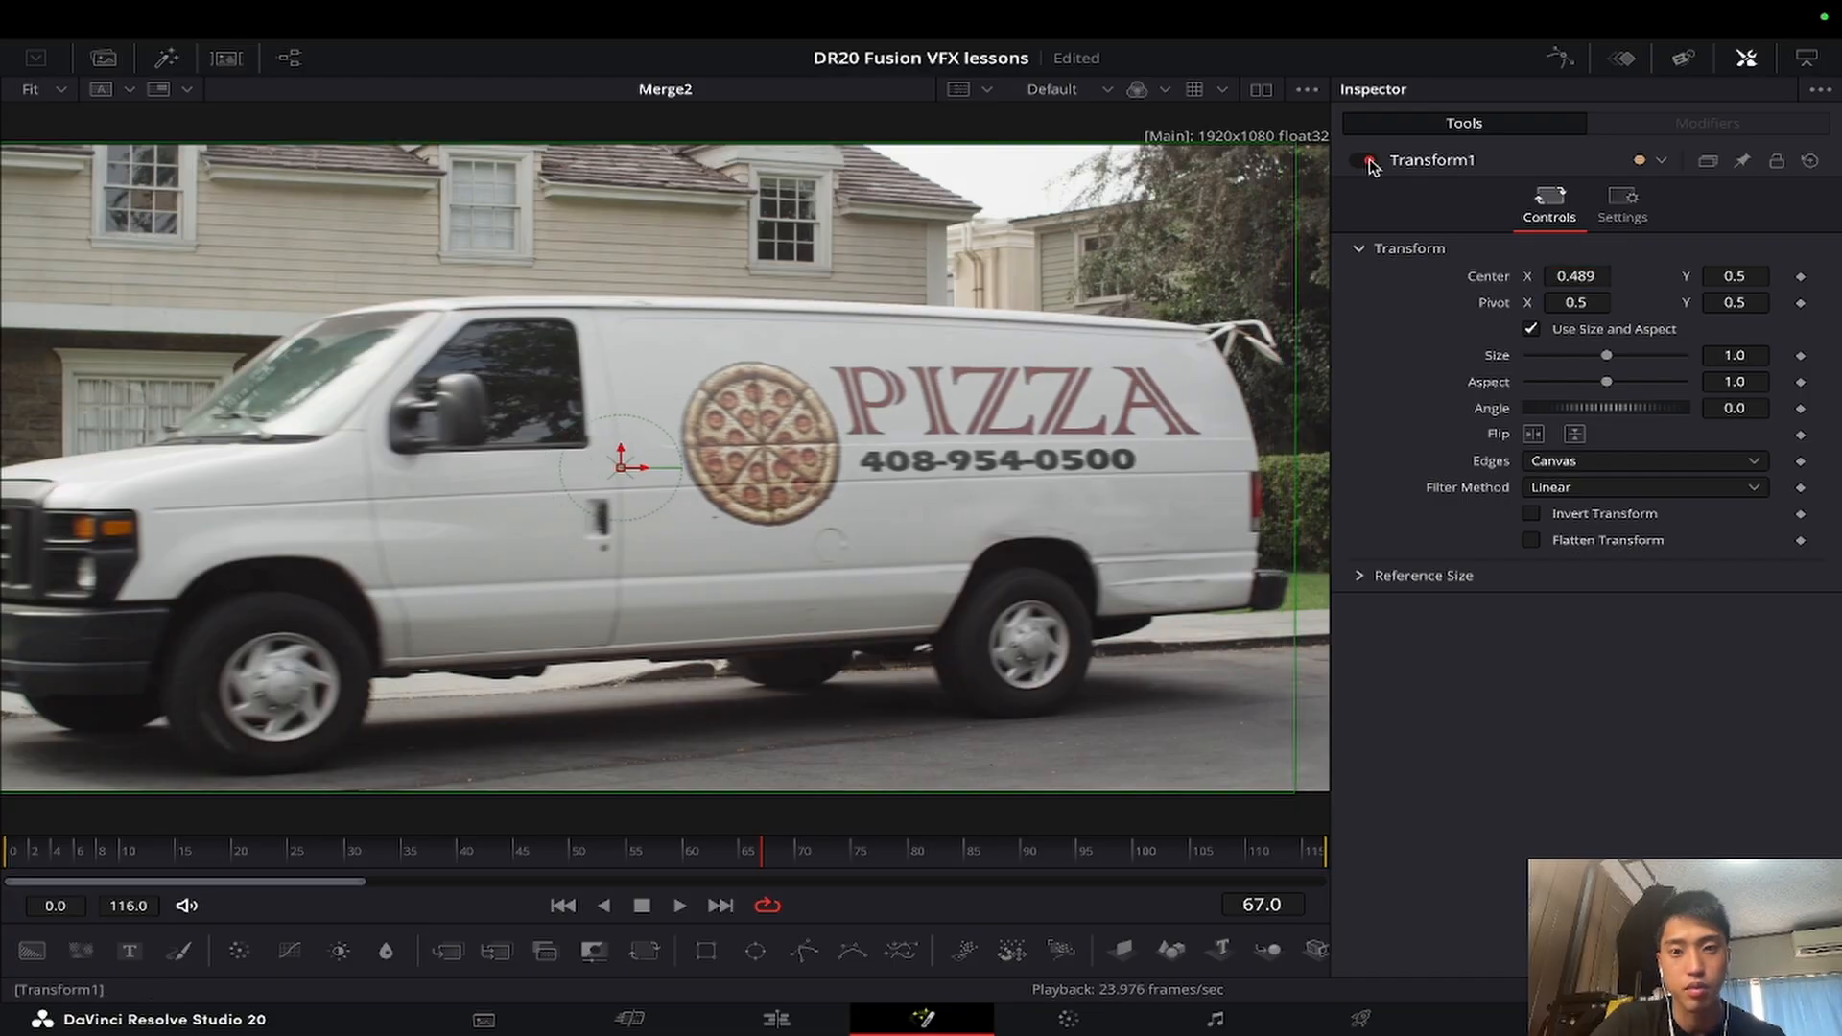
{"action": "left_click", "coordinate": [1368, 160]}
{"action": "left_click", "coordinate": [1368, 160]}
{"action": "left_click", "coordinate": [1368, 160]}
{"action": "left_click", "coordinate": [1368, 160]}
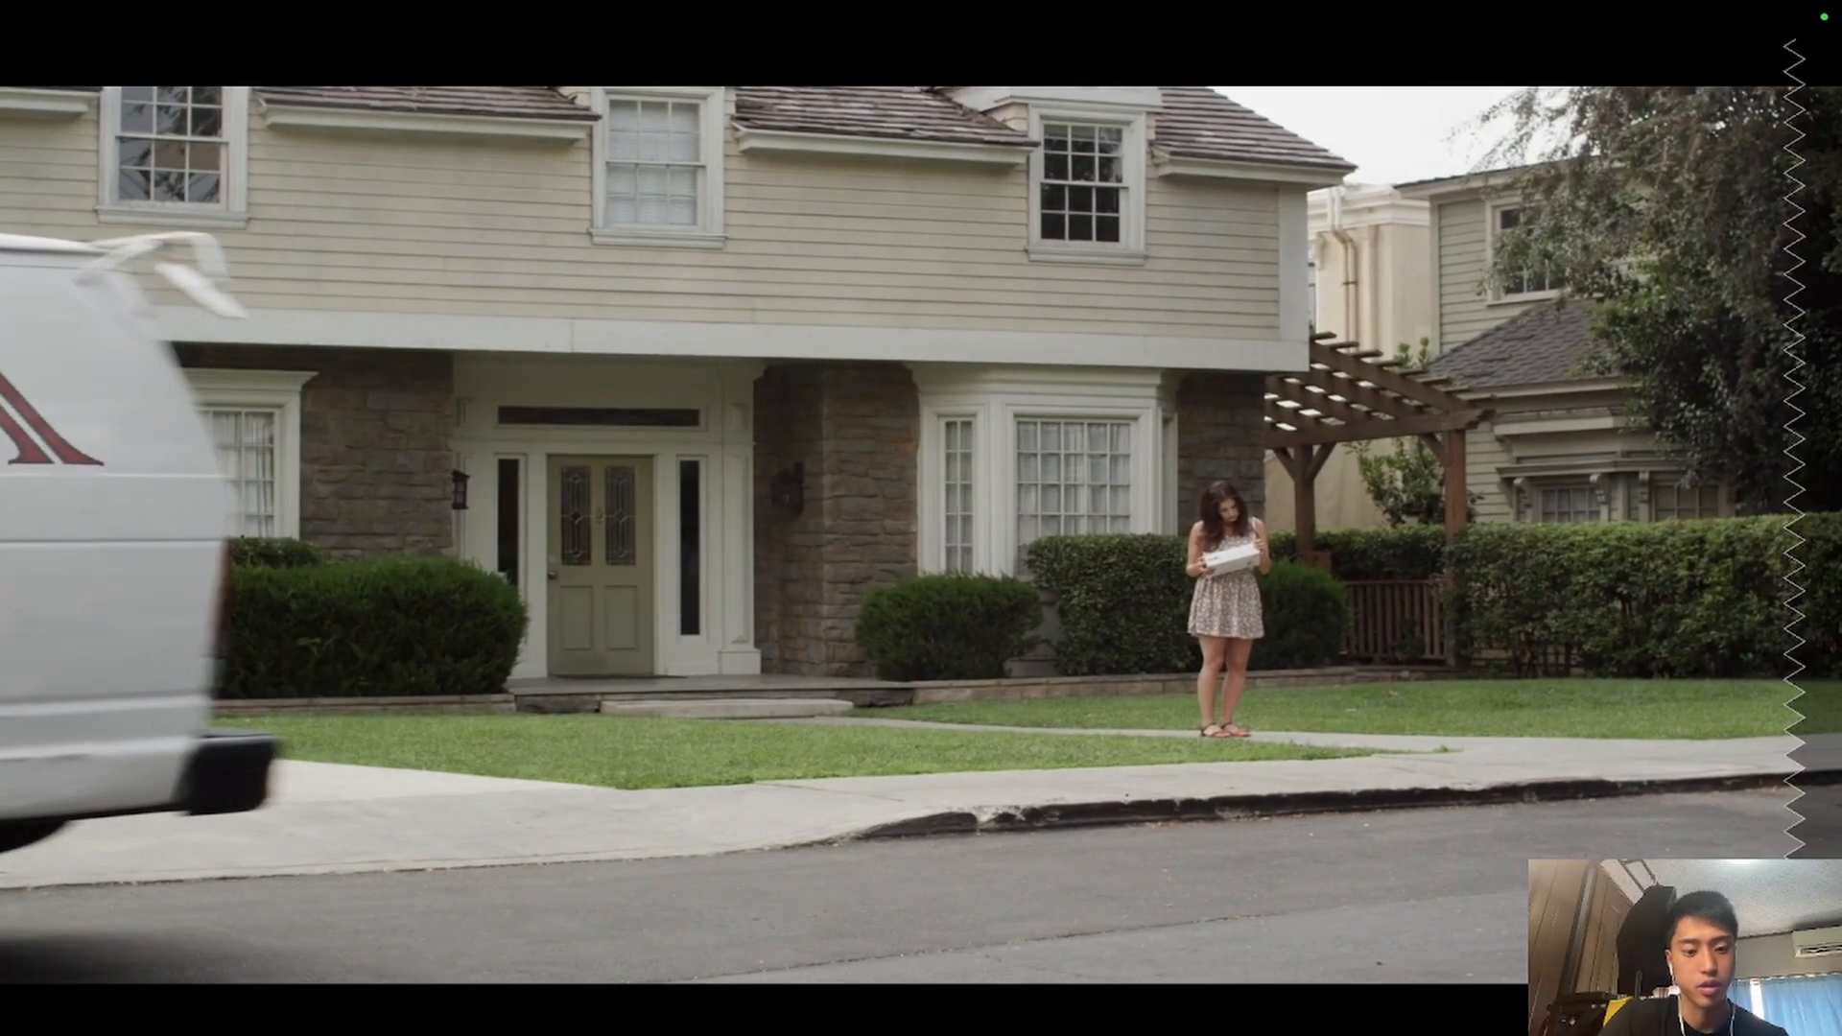
{"action": "key", "text": "Escape"}
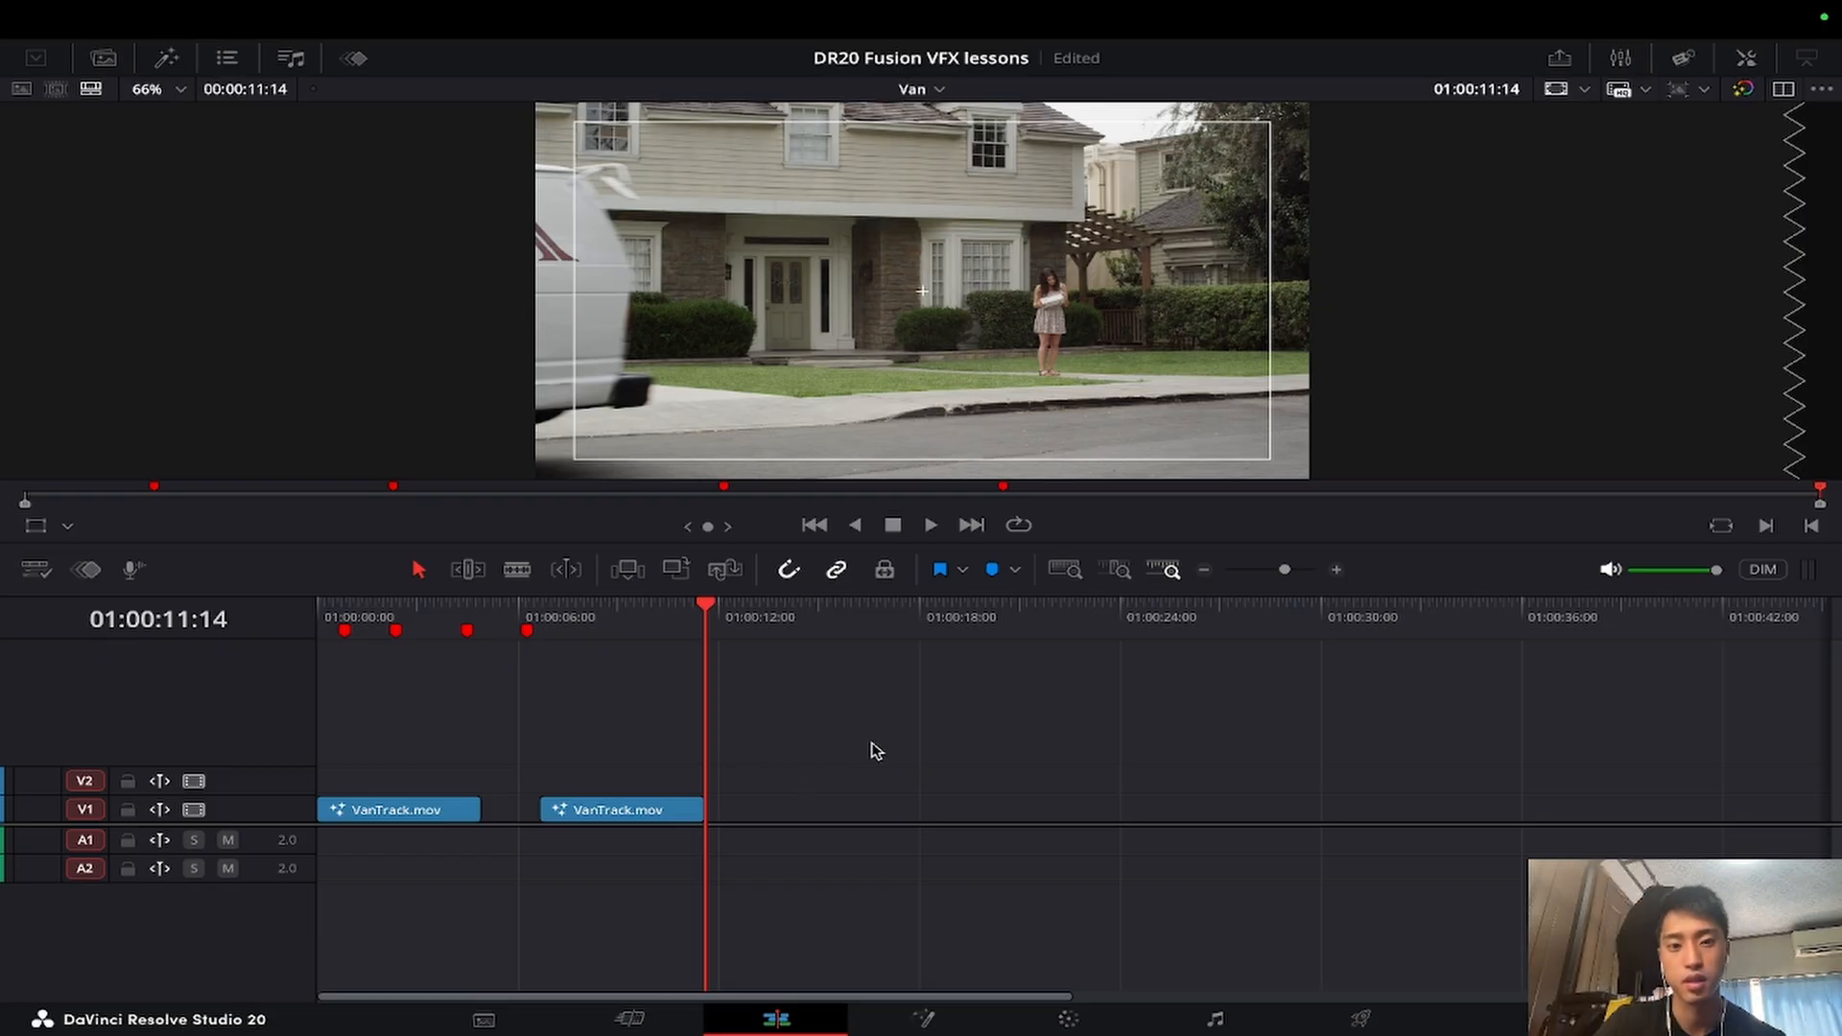